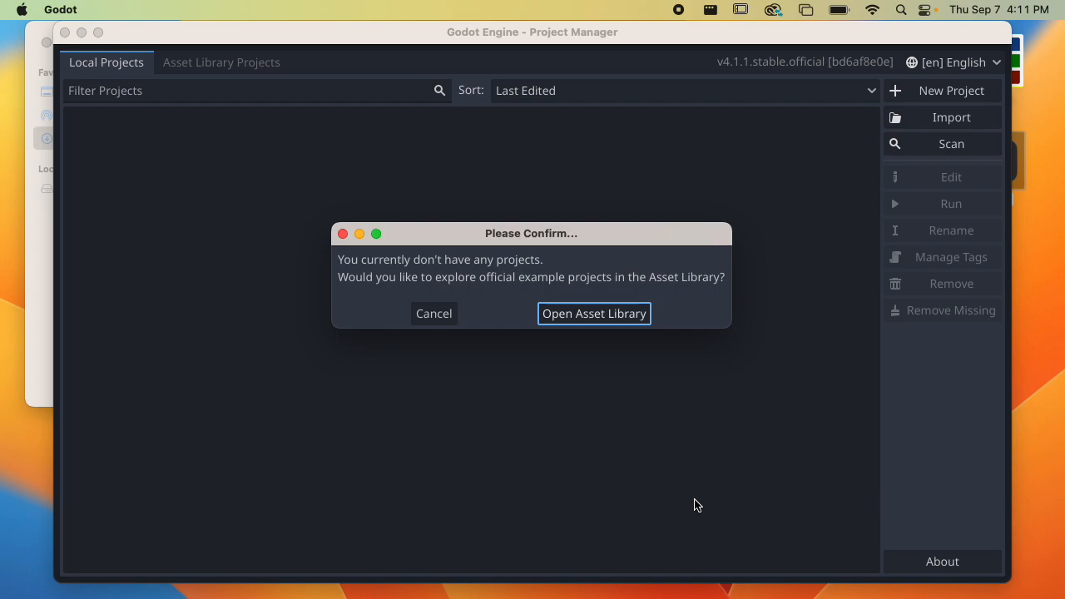
{"action": "key", "text": "super+space"}
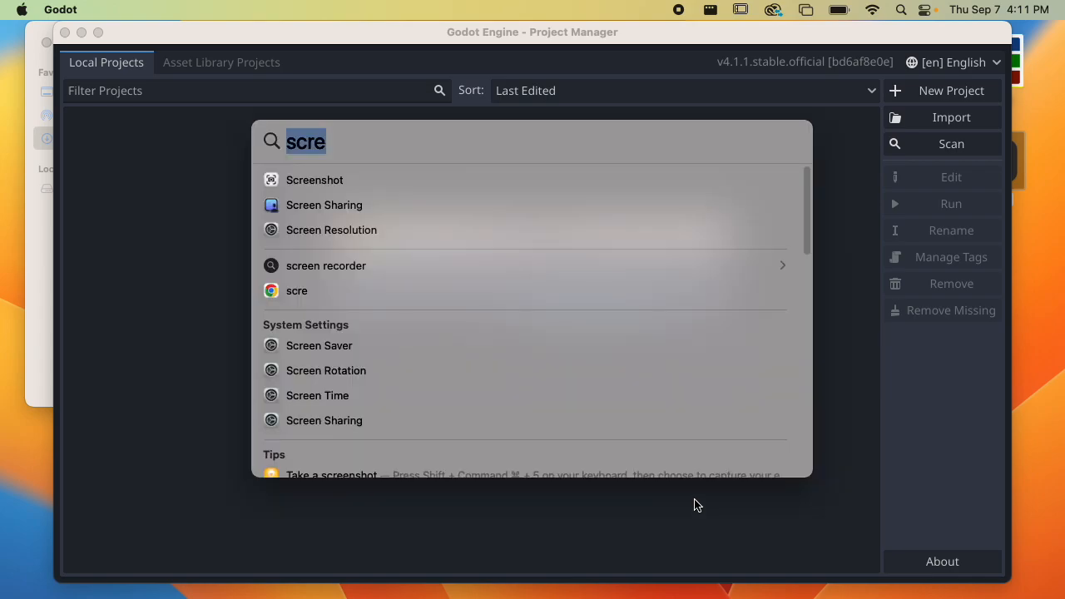
{"action": "key", "text": "BackSpace"}
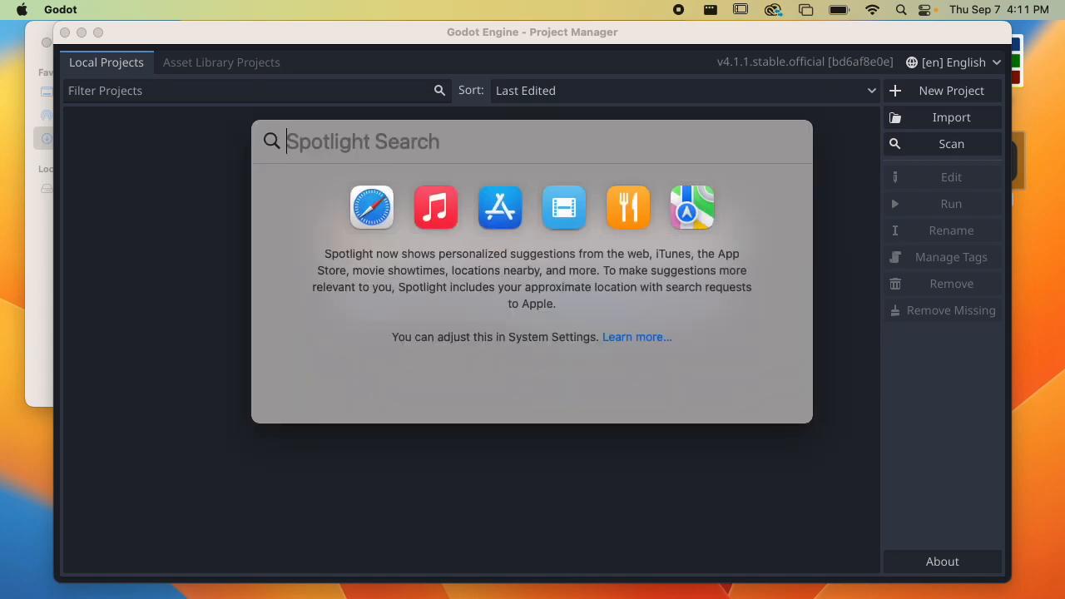
{"action": "type", "text": "god"}
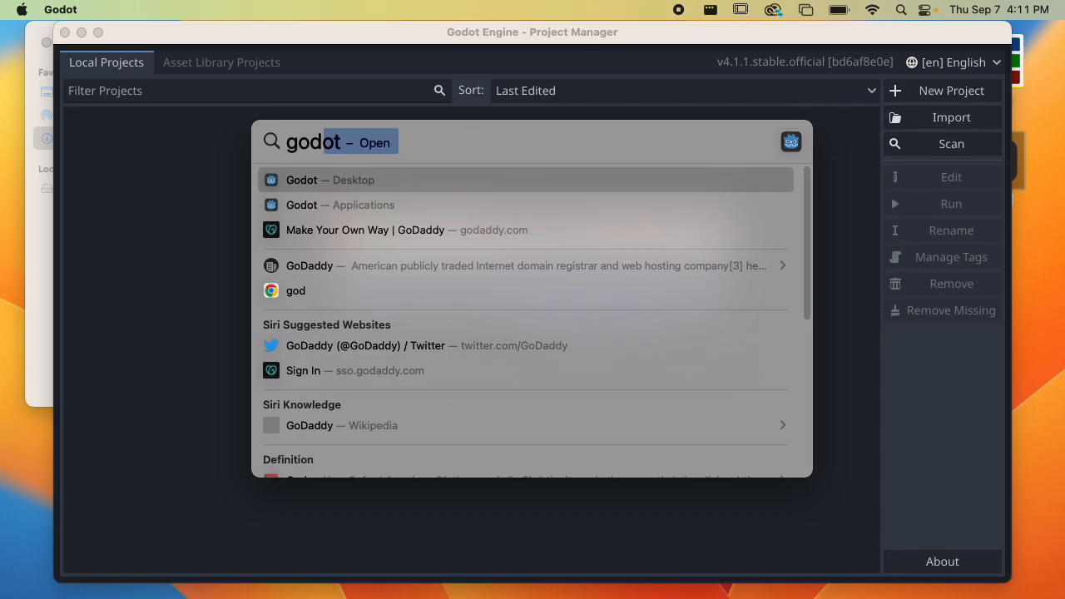
{"action": "key", "text": "Escape"}
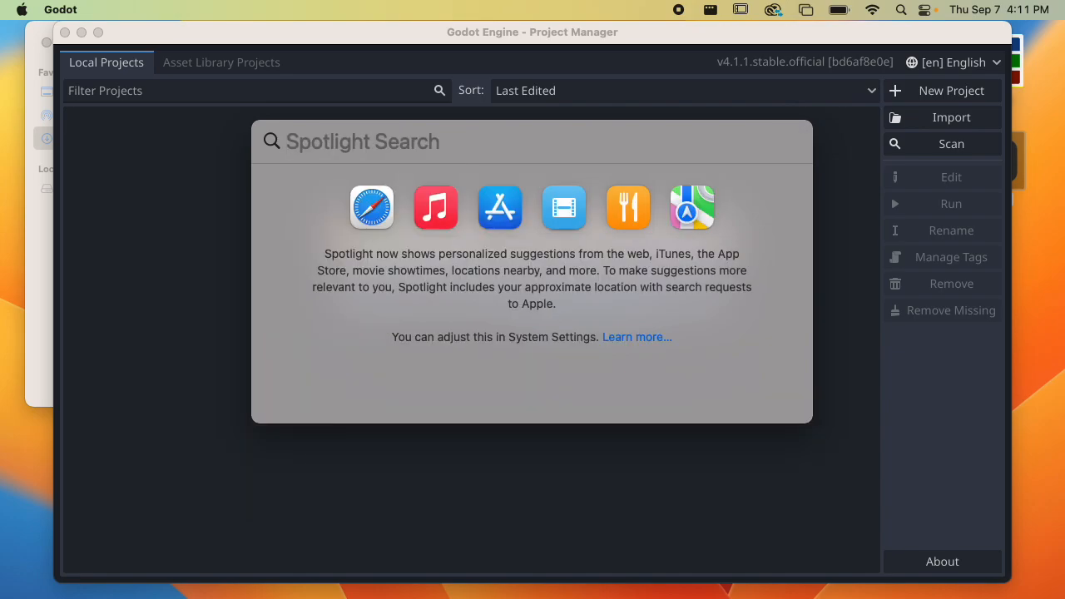
{"action": "key", "text": "Escape"}
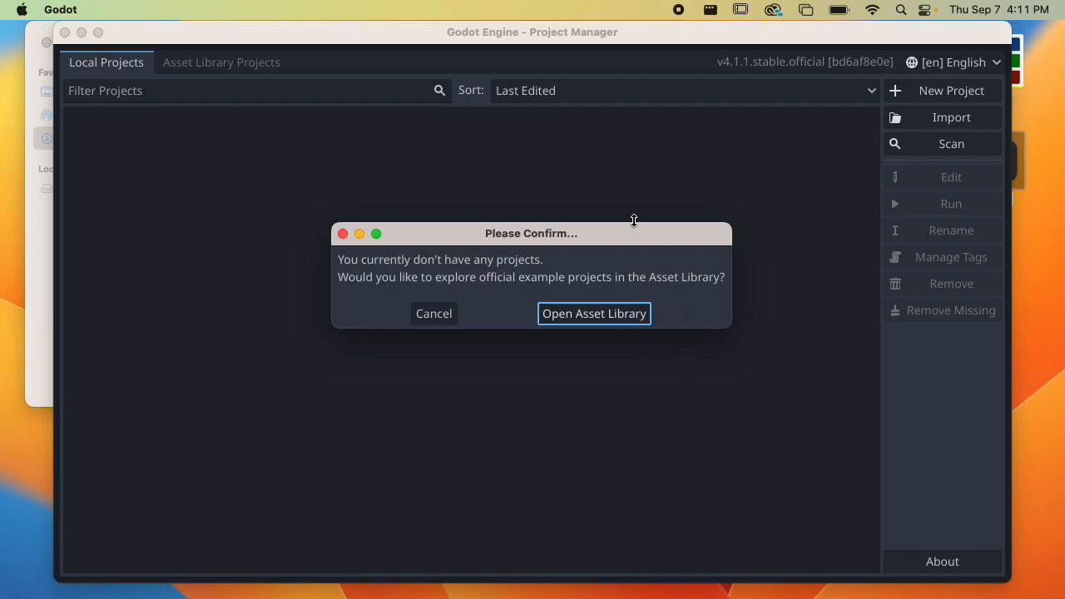
Decline the offer to explore example projects in the Asset Library
{"action": "left_click", "coordinate": [428, 315]}
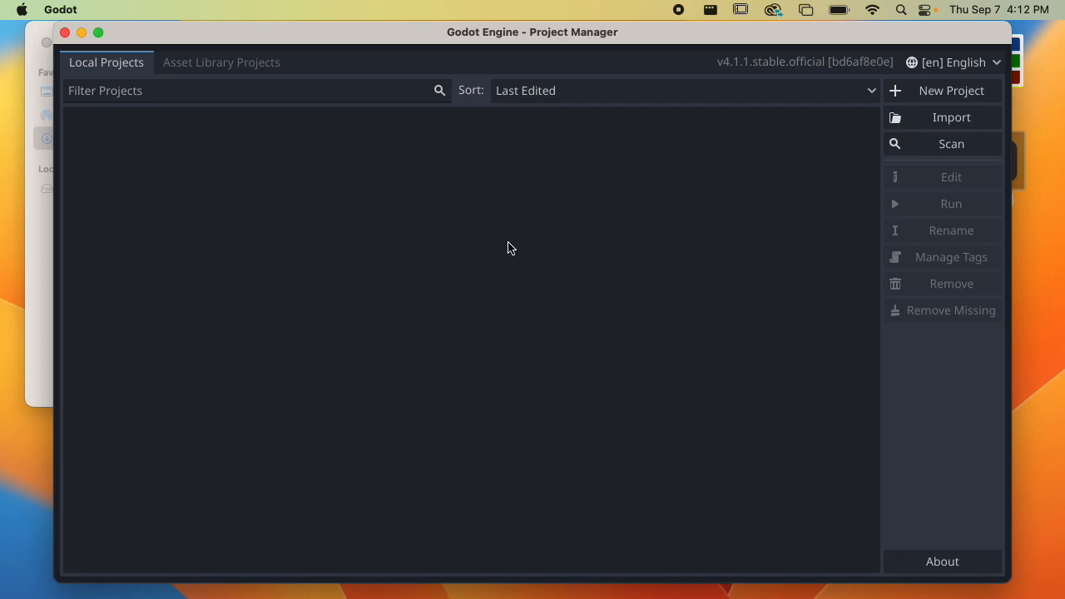
Switch to Finder, enlarge its window, and select my_character.piskel in the Originals folder of Desktop's MMP 270 folder
{"action": "left_click", "coordinate": [40, 240]}
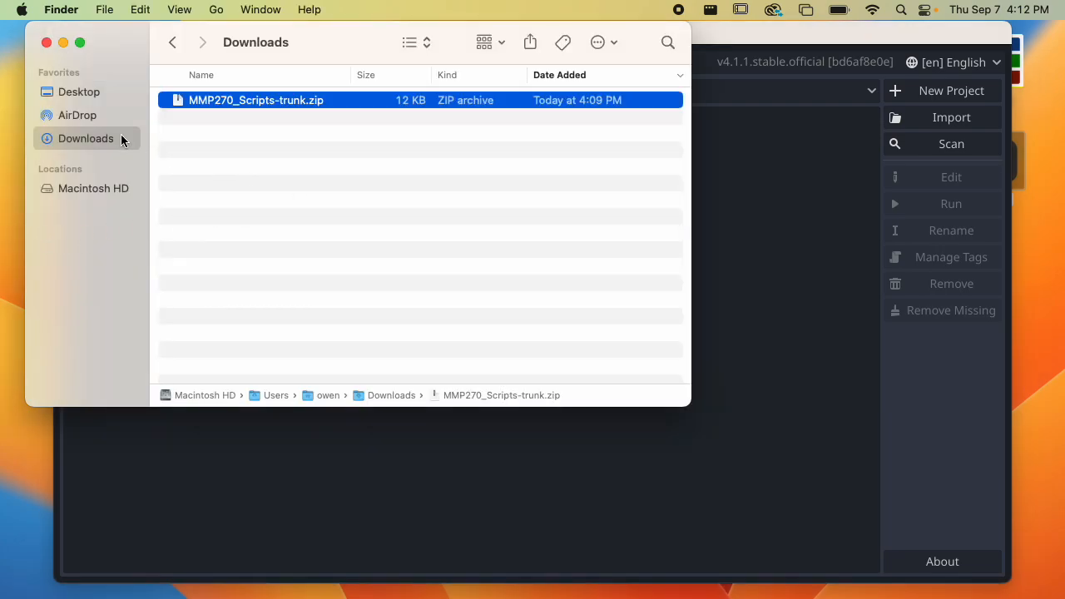
{"action": "left_click", "coordinate": [92, 92]}
{"action": "left_click", "coordinate": [236, 98]}
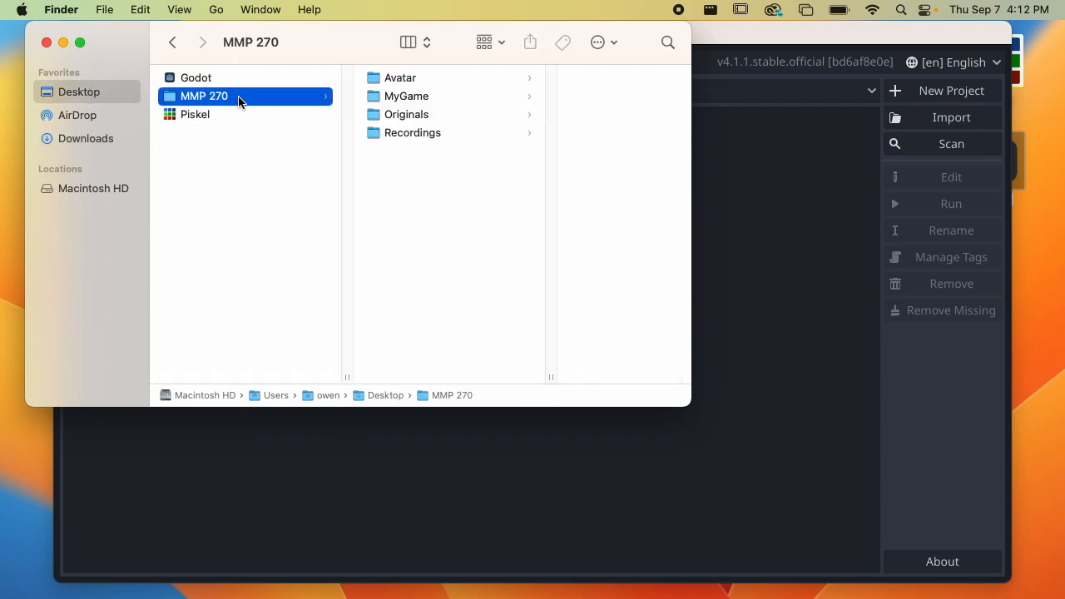
{"action": "left_click", "coordinate": [443, 114]}
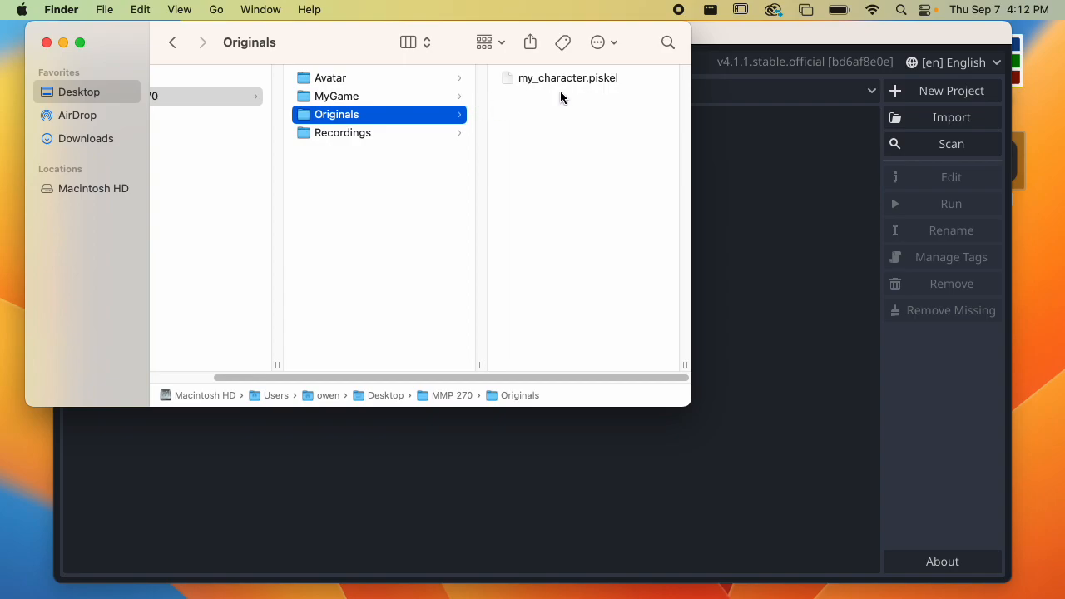
{"action": "left_click_drag", "start_coordinate": [691, 179], "coordinate": [846, 202]}
{"action": "left_click_drag", "start_coordinate": [860, 414], "coordinate": [925, 563]}
{"action": "left_click", "coordinate": [416, 168]}
{"action": "left_click", "coordinate": [427, 116]}
{"action": "left_click", "coordinate": [625, 83]}
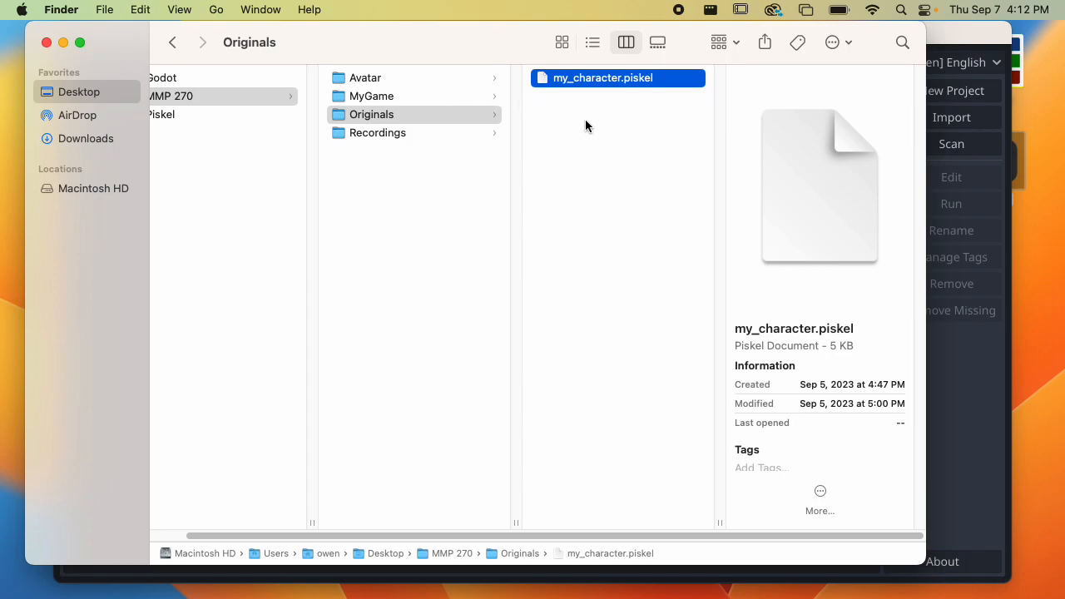
Open the Sprites folder inside MyGame and enlarge the Finder window to fill the screen
{"action": "left_click", "coordinate": [416, 96]}
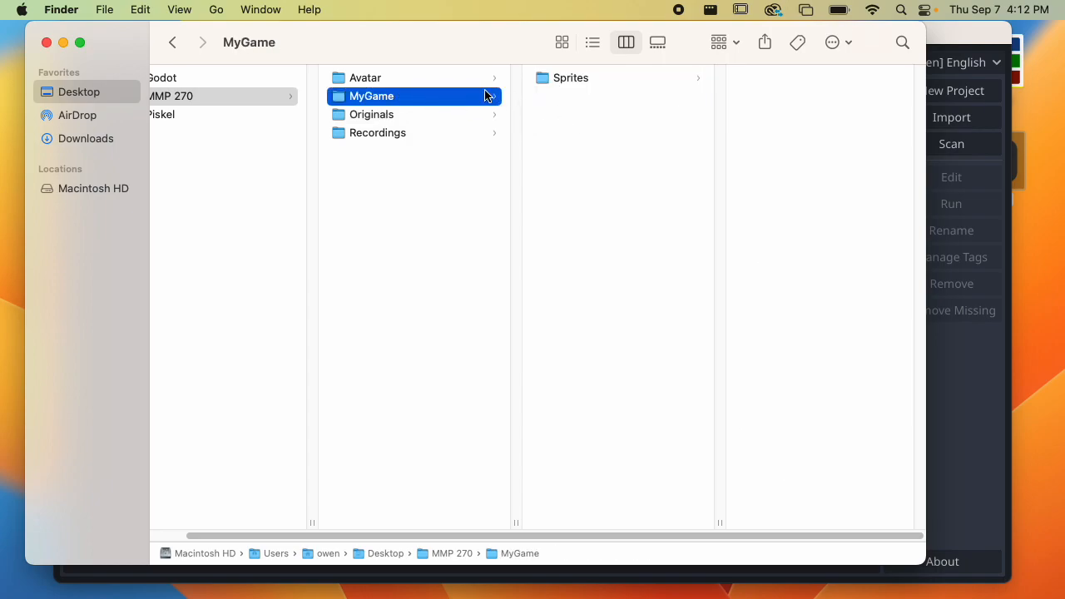
{"action": "double_click", "coordinate": [441, 34]}
{"action": "double_click", "coordinate": [441, 28]}
{"action": "left_click", "coordinate": [636, 77]}
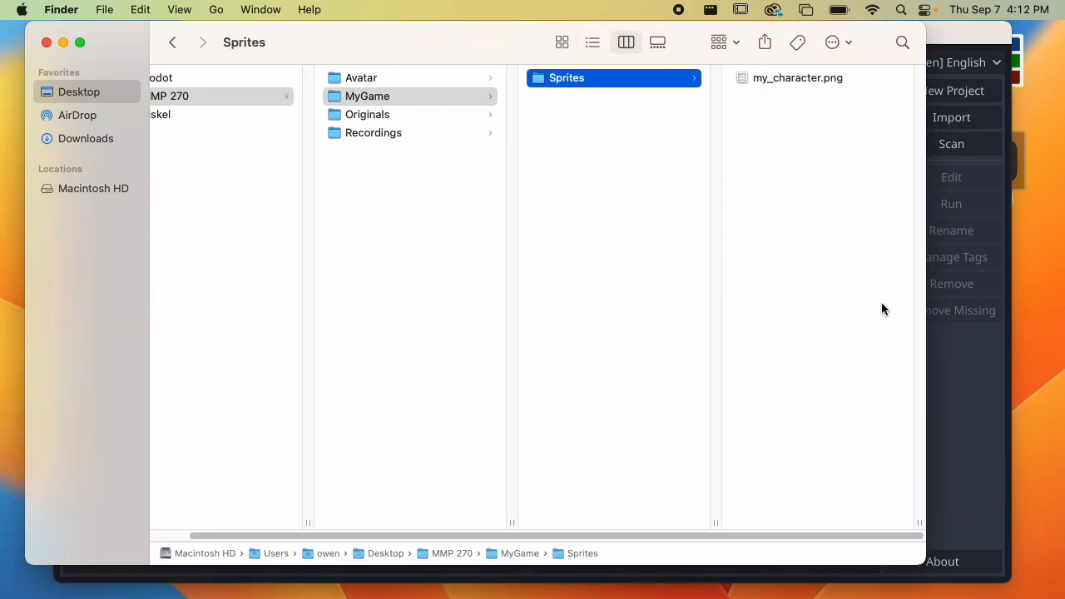
{"action": "double_click", "coordinate": [923, 563]}
{"action": "double_click", "coordinate": [447, 34]}
{"action": "left_click_drag", "start_coordinate": [446, 33], "coordinate": [430, 28]}
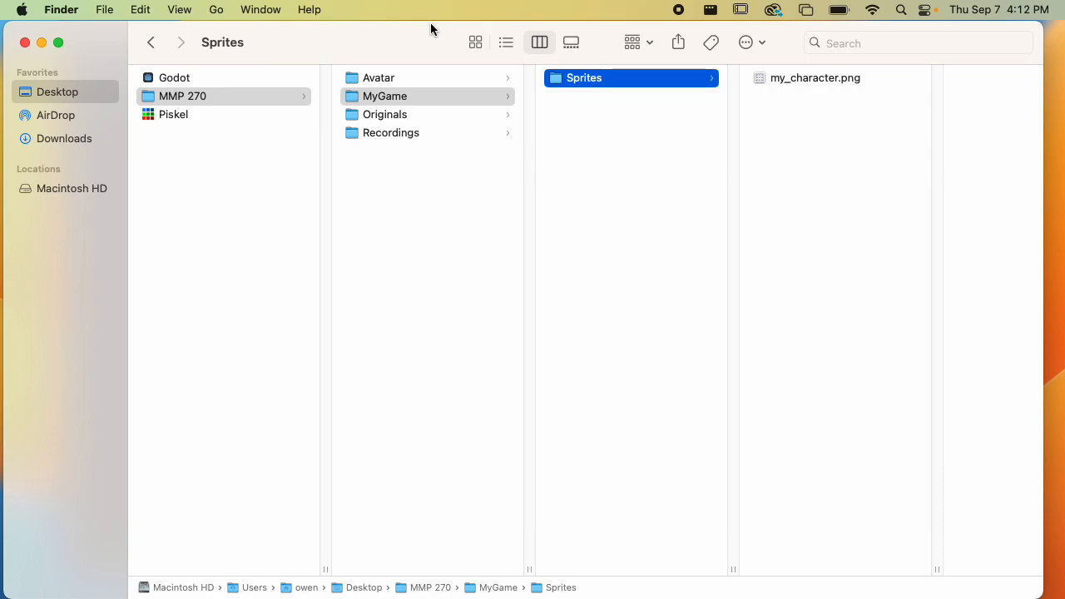
Preview my_character.png from the Sprites folder and return to the MyGame folder
{"action": "left_click", "coordinate": [783, 79]}
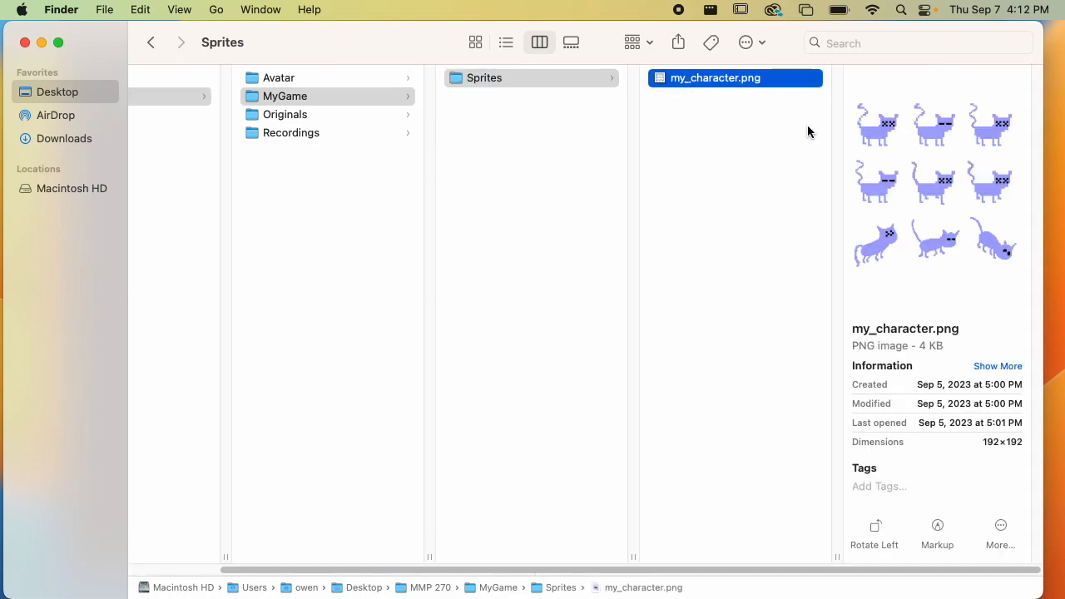
{"action": "key", "text": "space"}
{"action": "key", "text": "space"}
{"action": "left_click", "coordinate": [549, 214]}
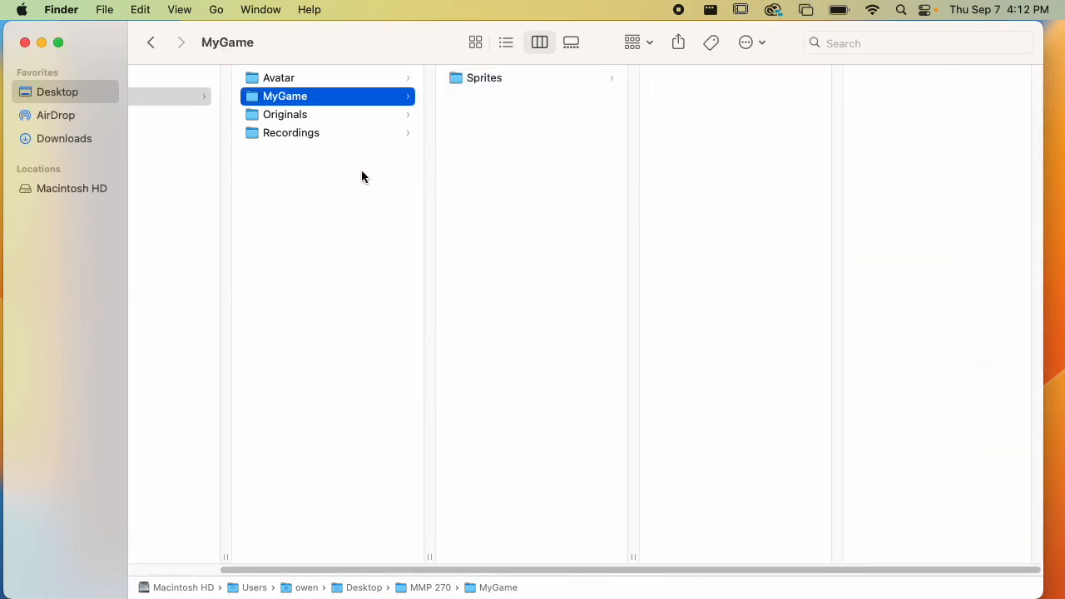
{"action": "left_click", "coordinate": [365, 166]}
{"action": "left_click", "coordinate": [406, 98]}
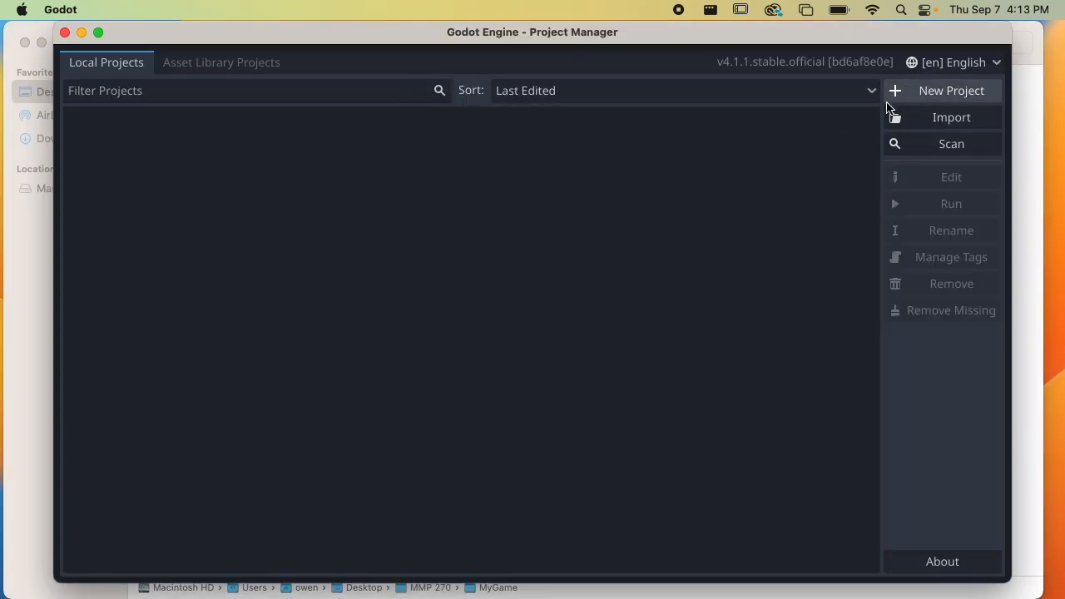
Start a new project in Godot's Project Manager and name it My Game
{"action": "left_click", "coordinate": [934, 98]}
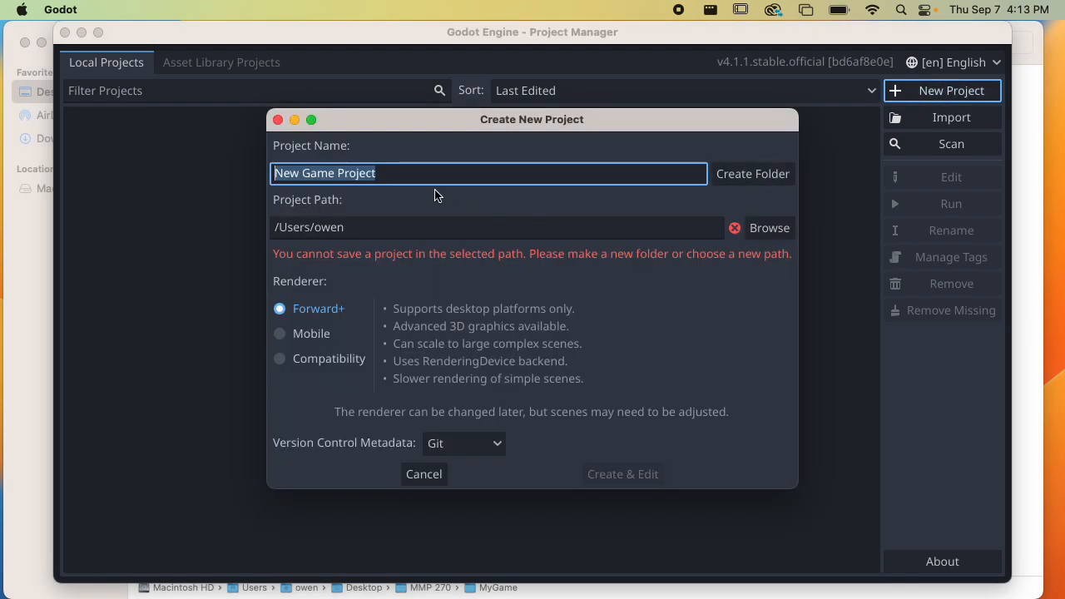
{"action": "left_click", "coordinate": [401, 175]}
{"action": "left_click_drag", "start_coordinate": [428, 174], "coordinate": [275, 173]}
Set the project path to the MyGame folder in Desktop's MMP 270 folder, allowing Godot to access the Desktop
{"action": "left_click", "coordinate": [761, 226]}
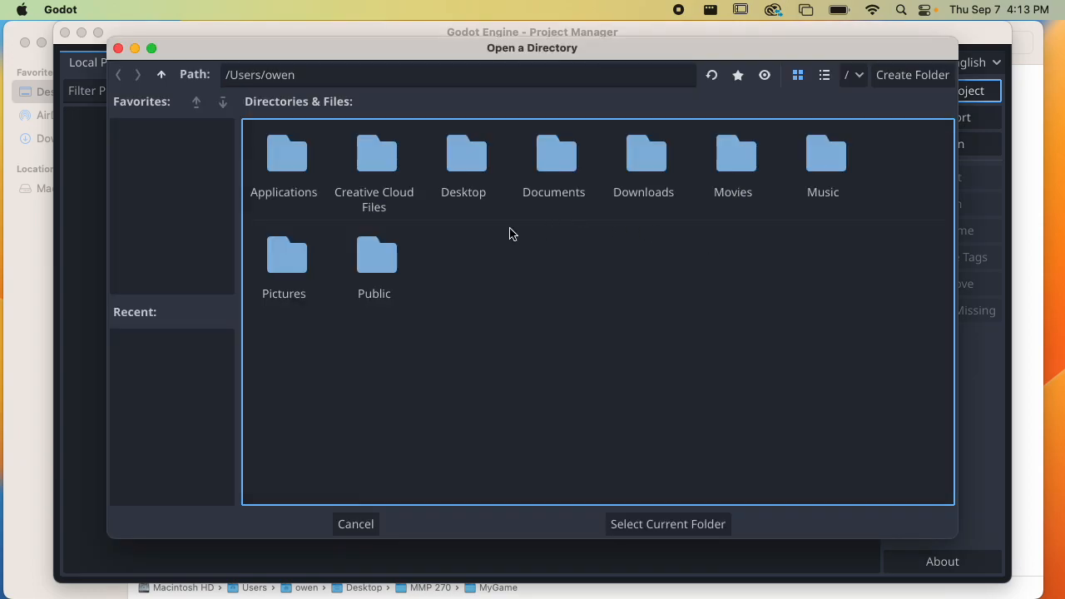
{"action": "double_click", "coordinate": [467, 166]}
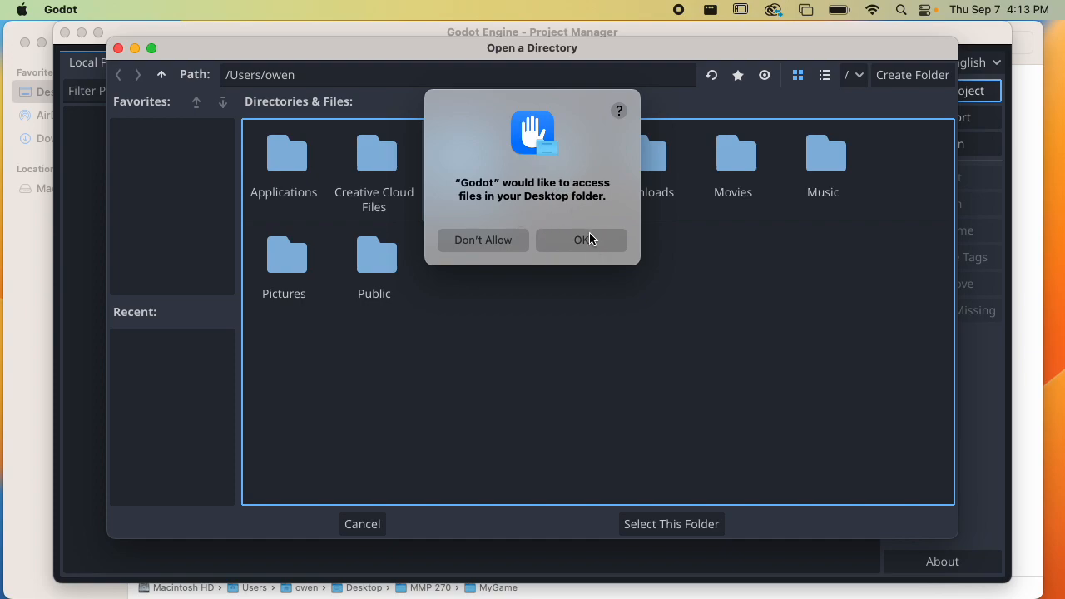
{"action": "left_click", "coordinate": [592, 239]}
{"action": "left_click", "coordinate": [377, 166]}
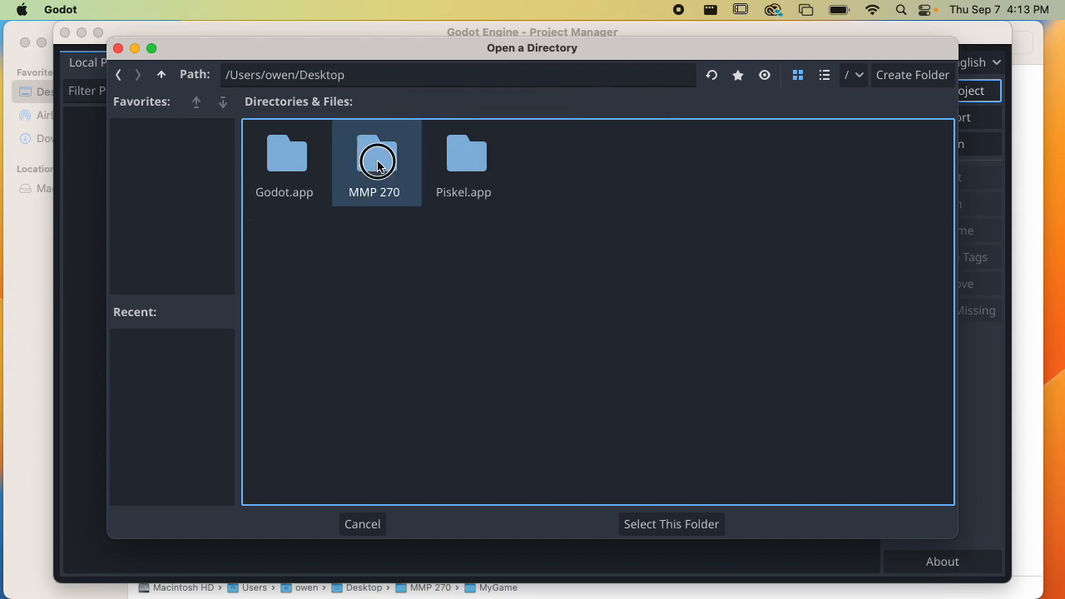
{"action": "double_click", "coordinate": [377, 166]}
{"action": "left_click", "coordinate": [379, 171]}
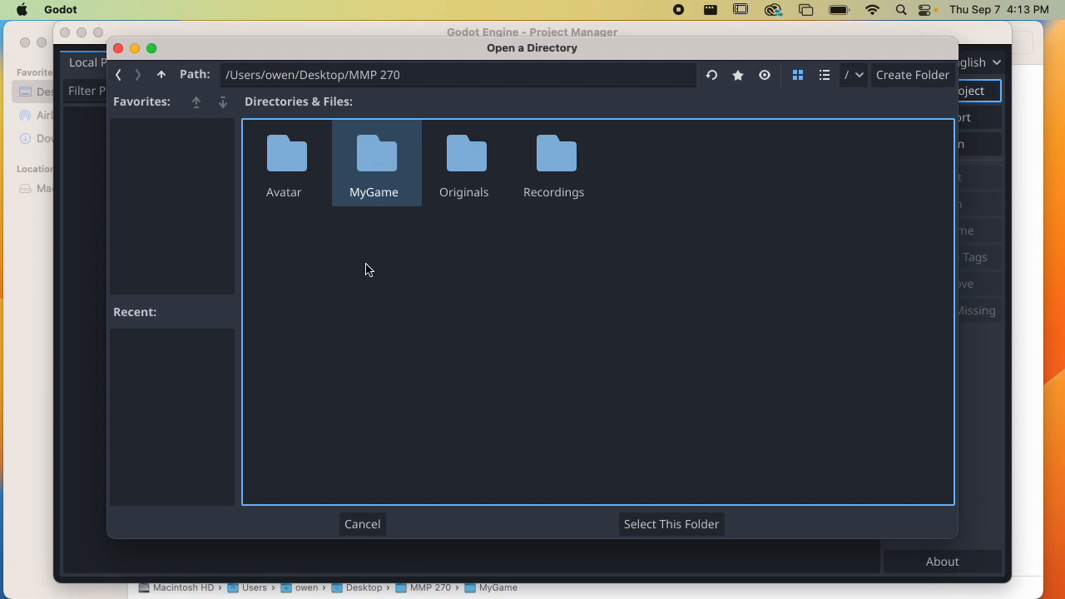
{"action": "left_click", "coordinate": [678, 529]}
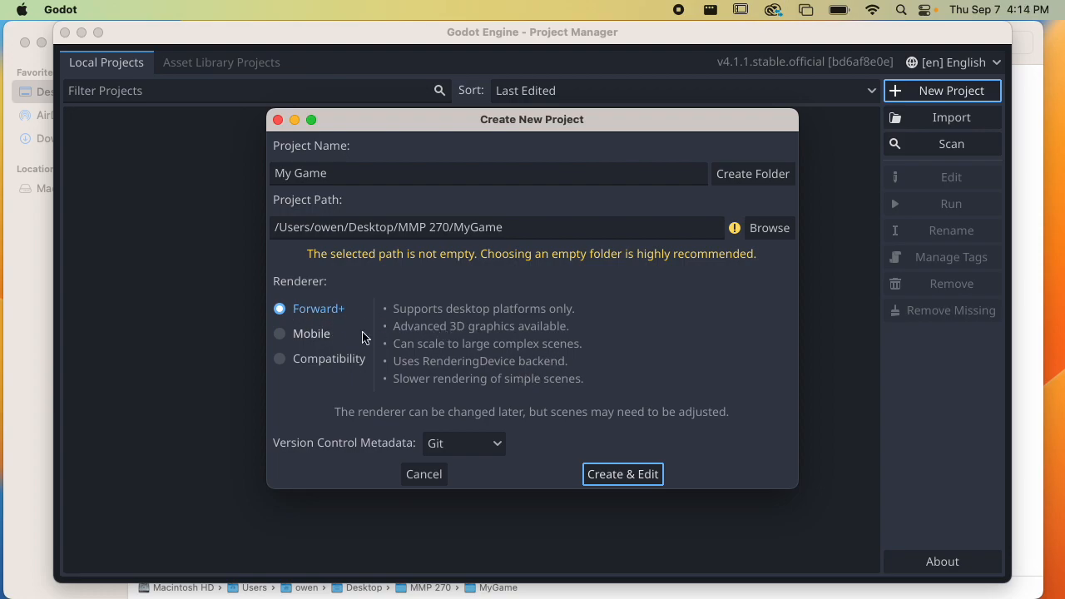
Choose the Mobile renderer, keep Git version control metadata, and create the project in the non-empty folder
{"action": "left_click", "coordinate": [309, 333]}
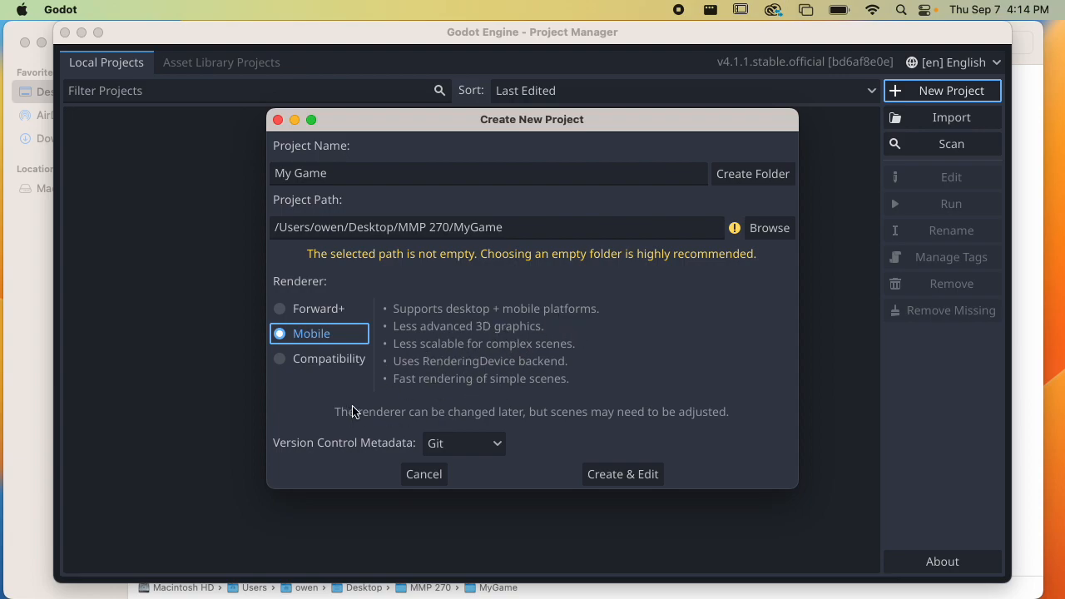
{"action": "left_click", "coordinate": [475, 447]}
{"action": "left_click", "coordinate": [482, 380]}
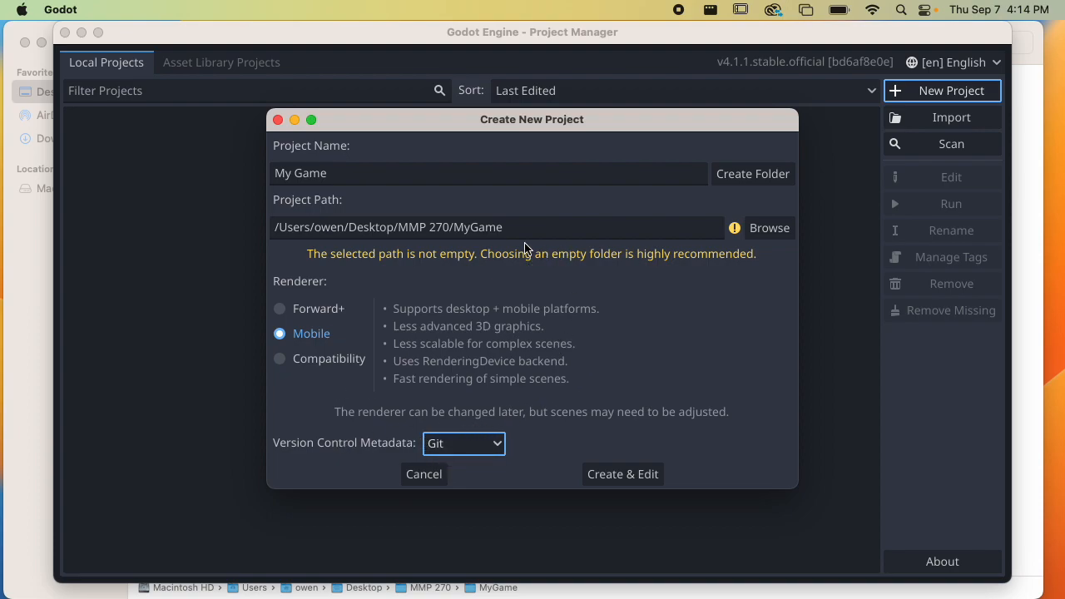
{"action": "left_click", "coordinate": [624, 478]}
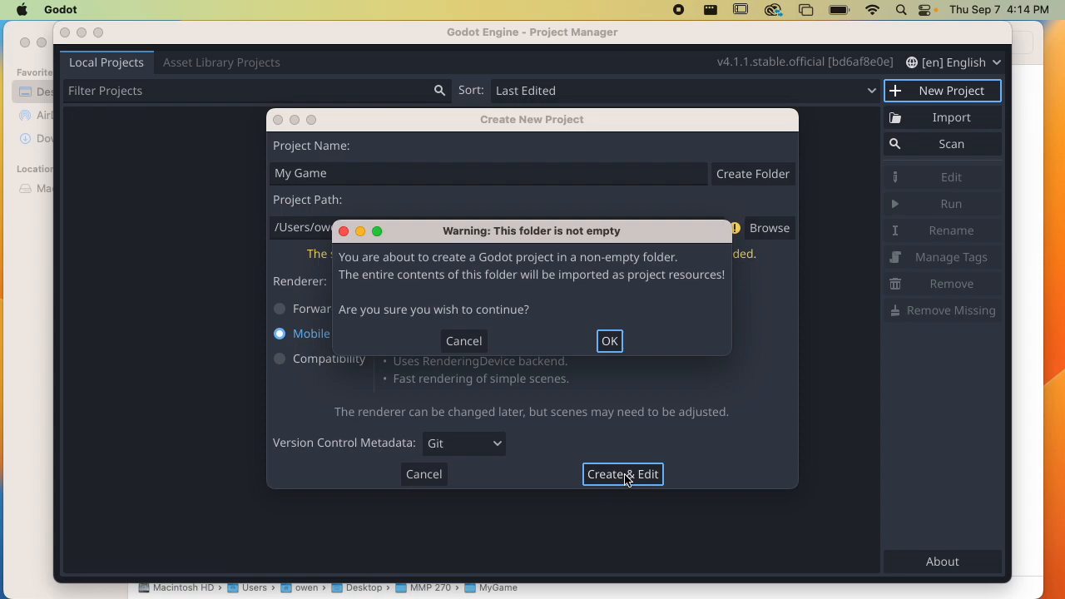
{"action": "key", "text": "Return"}
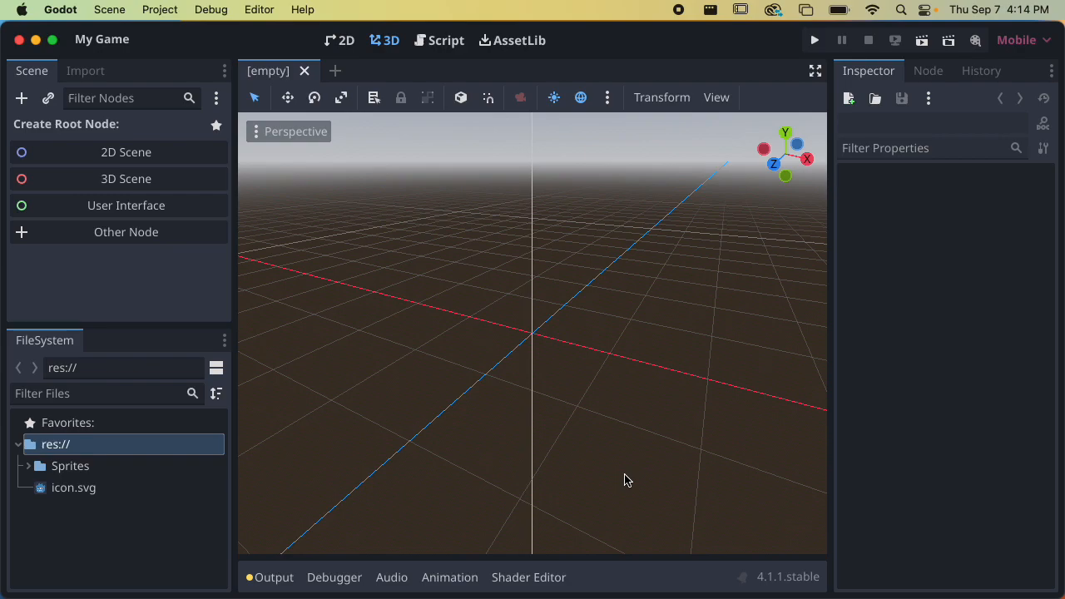
Examine the contents of the project's Sprites folder, select my_character.png, and collapse the folder again
{"action": "left_click", "coordinate": [395, 390]}
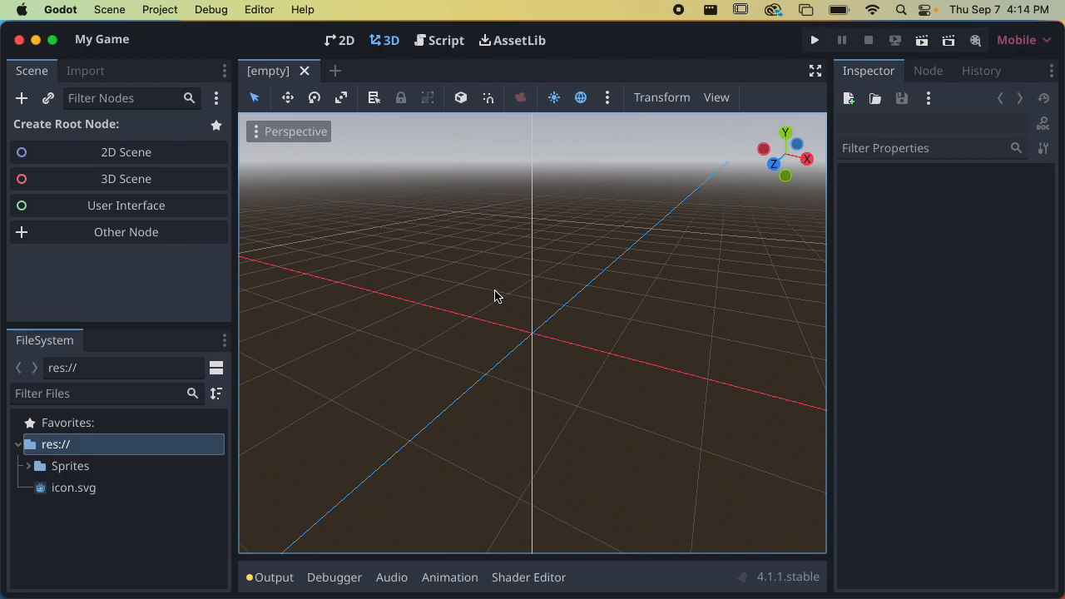
{"action": "left_click", "coordinate": [76, 469]}
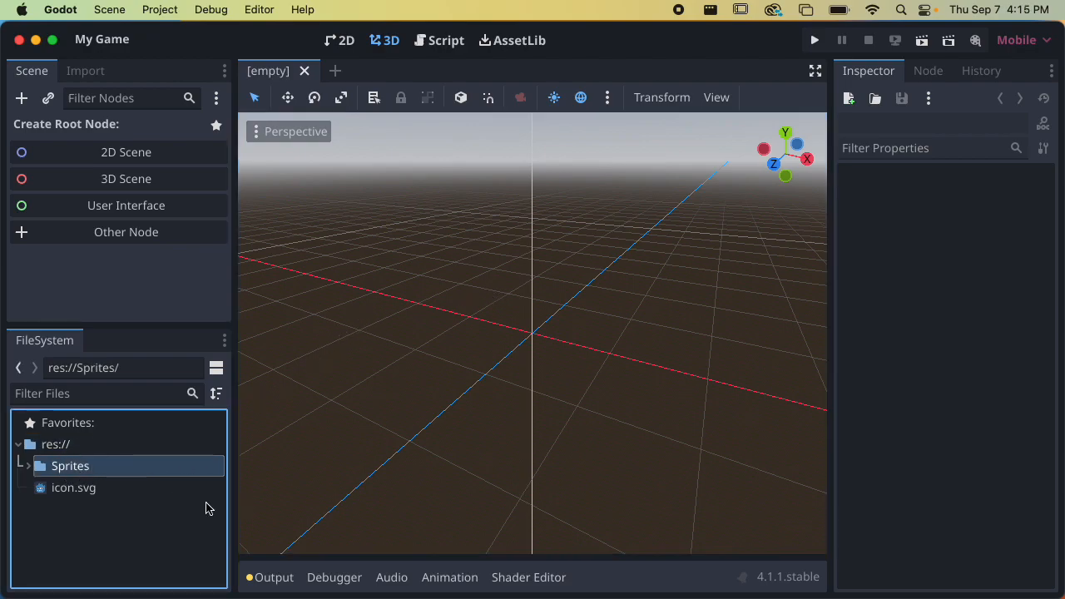
{"action": "left_click", "coordinate": [29, 466]}
{"action": "left_click", "coordinate": [110, 491]}
{"action": "left_click", "coordinate": [30, 466]}
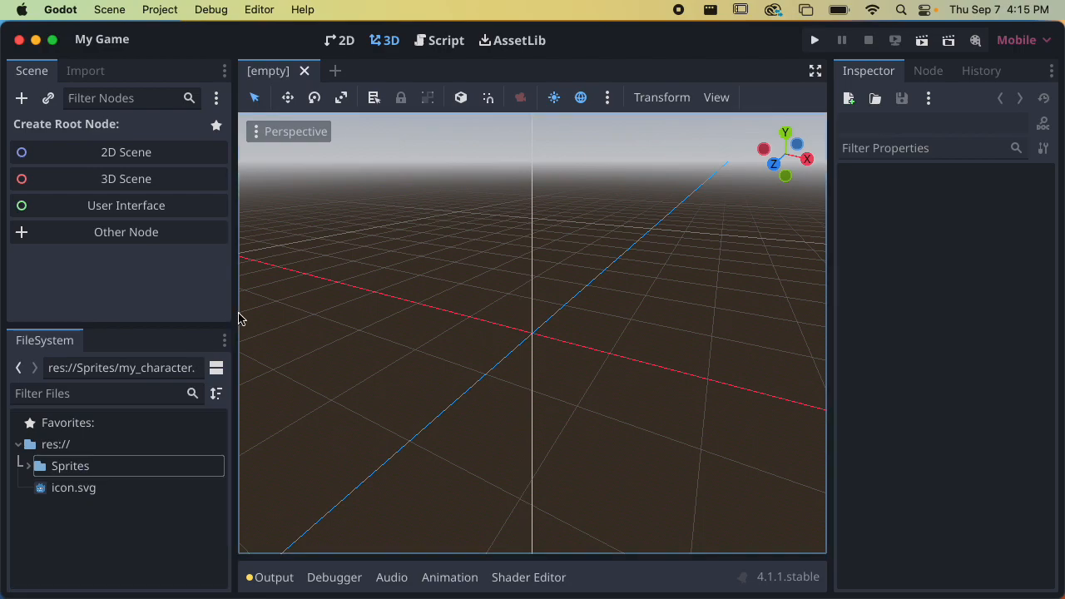
{"action": "left_click", "coordinate": [265, 11]}
{"action": "mouse_move", "coordinate": [305, 80]}
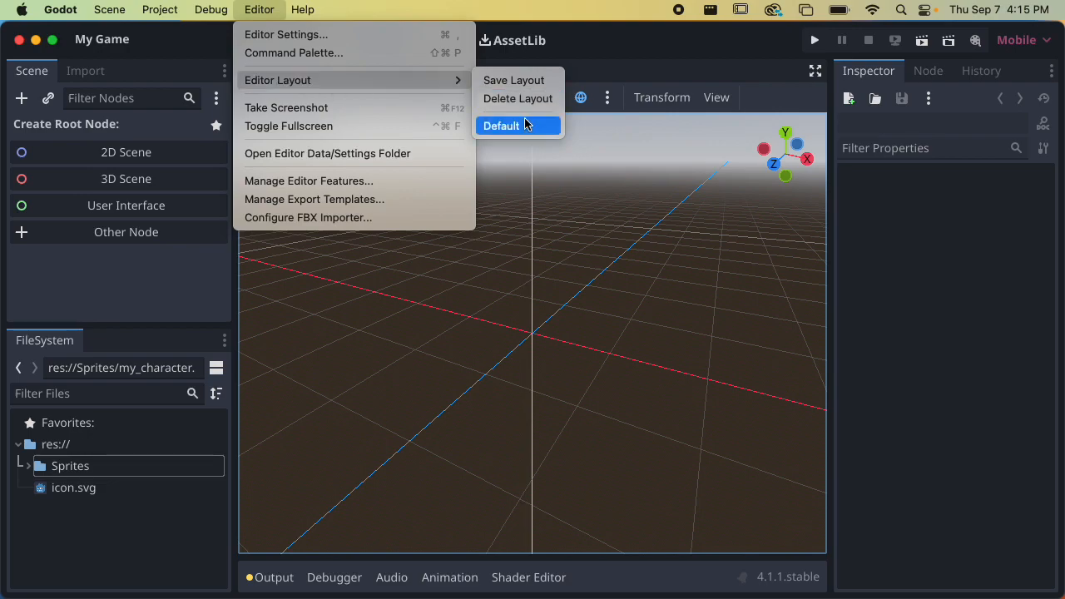
{"action": "left_click", "coordinate": [273, 16]}
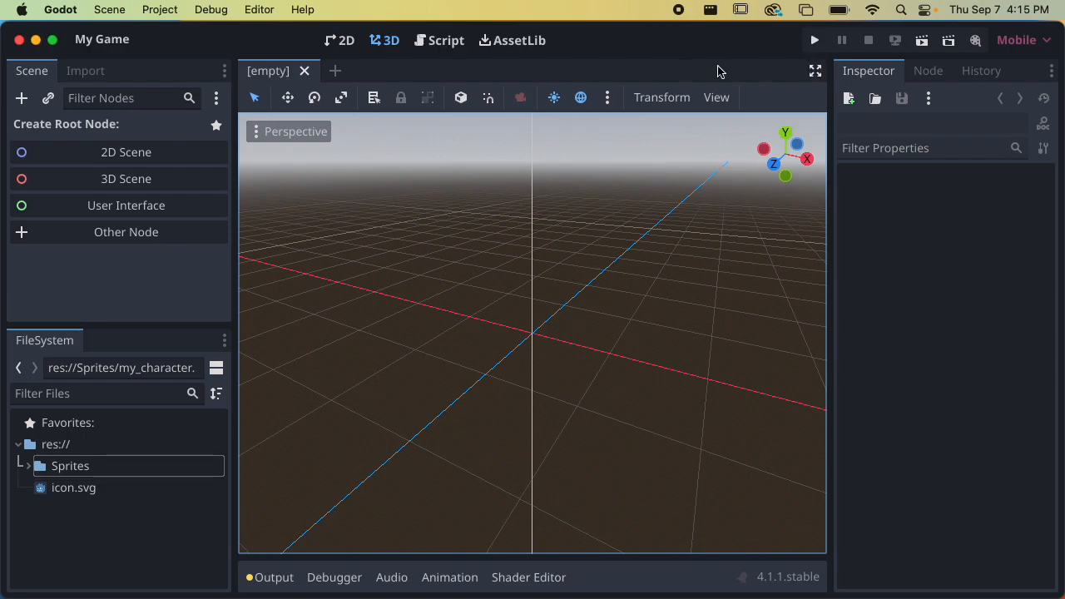
{"action": "mouse_move", "coordinate": [32, 72]}
{"action": "left_mouse_down"}
{"action": "mouse_move", "coordinate": [317, 140]}
{"action": "mouse_move", "coordinate": [1030, 188]}
{"action": "mouse_move", "coordinate": [705, 346]}
{"action": "mouse_move", "coordinate": [33, 131]}
{"action": "mouse_move", "coordinate": [35, 75]}
{"action": "left_mouse_up"}
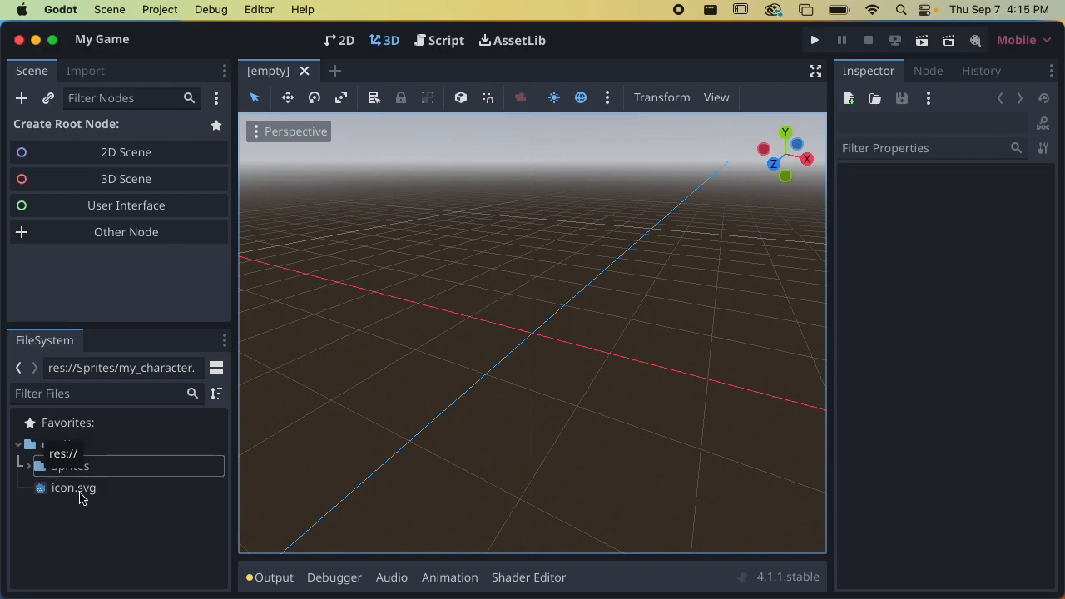
Open the project's root folder, res://, in Finder to view its files
{"action": "left_click", "coordinate": [63, 447]}
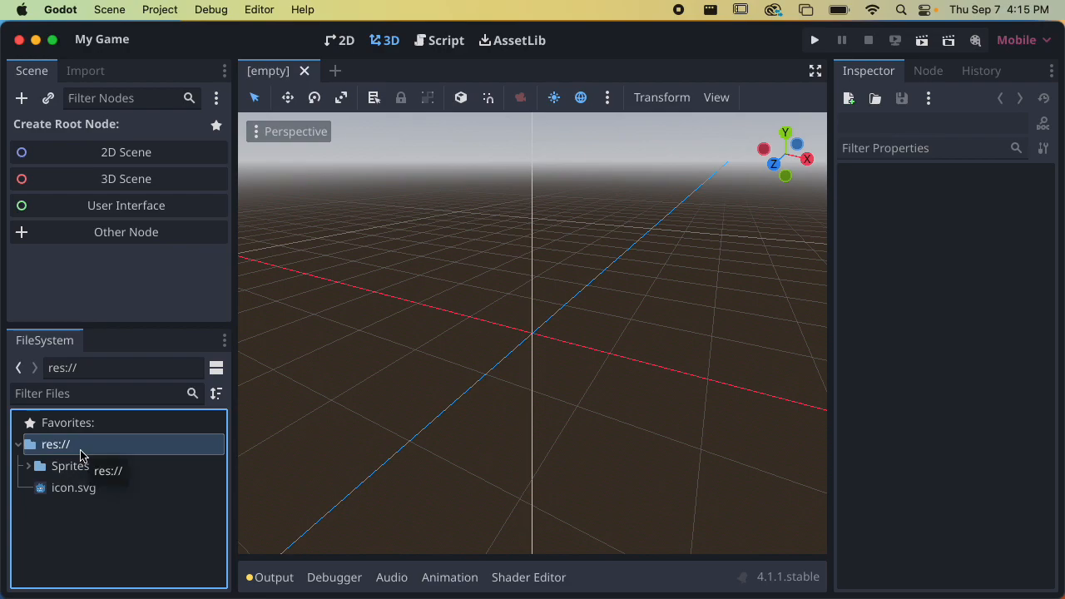
{"action": "left_click", "coordinate": [66, 445]}
{"action": "right_click", "coordinate": [67, 445]}
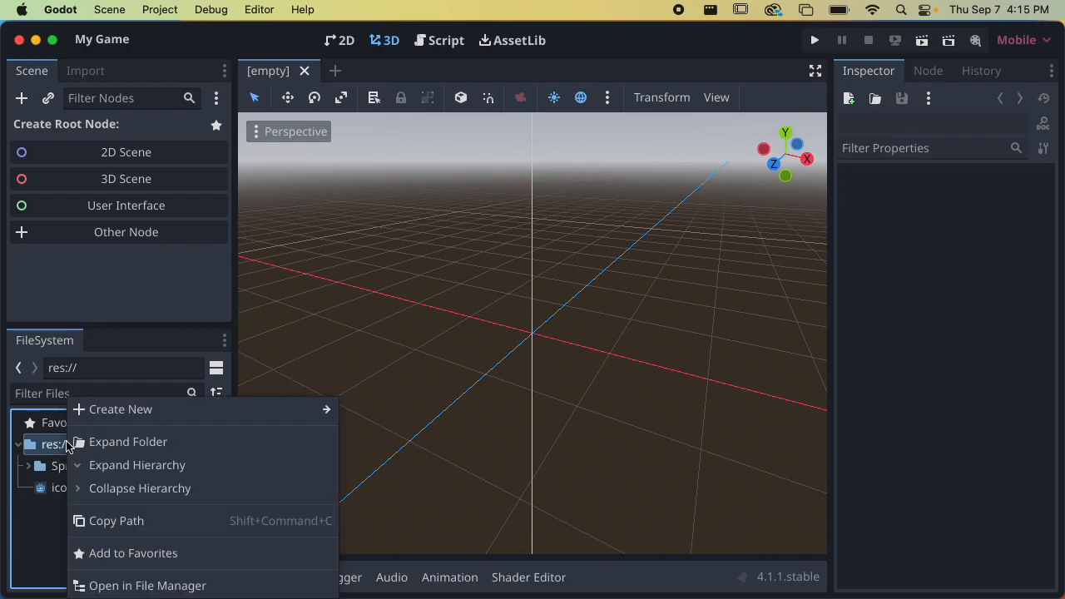
{"action": "left_click", "coordinate": [112, 580]}
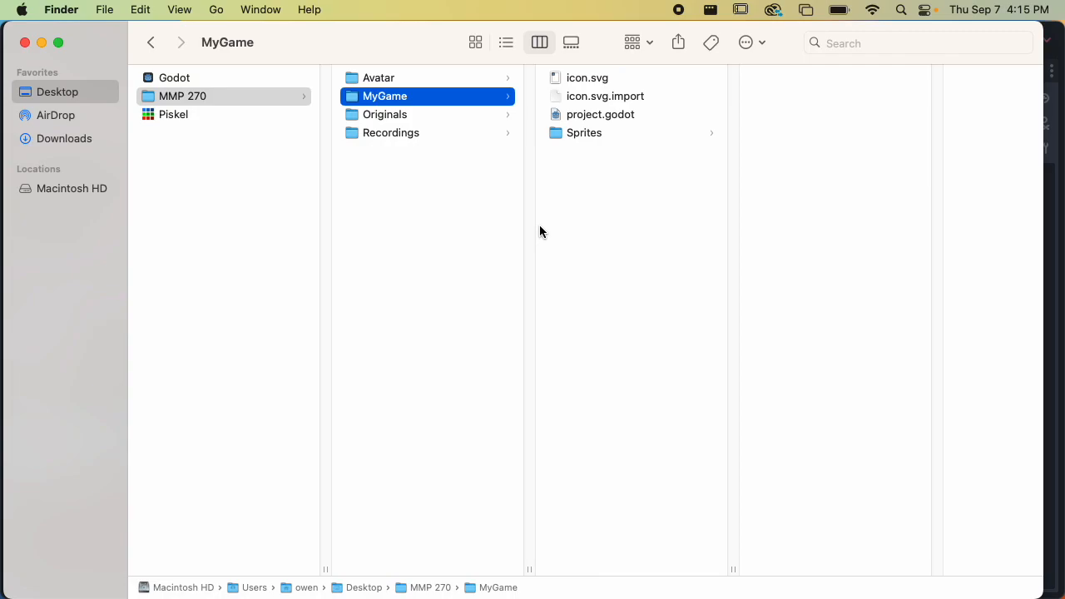
Switch back to Godot and create a folder named Scenes in the project root, res://
{"action": "key", "text": "super+Tab"}
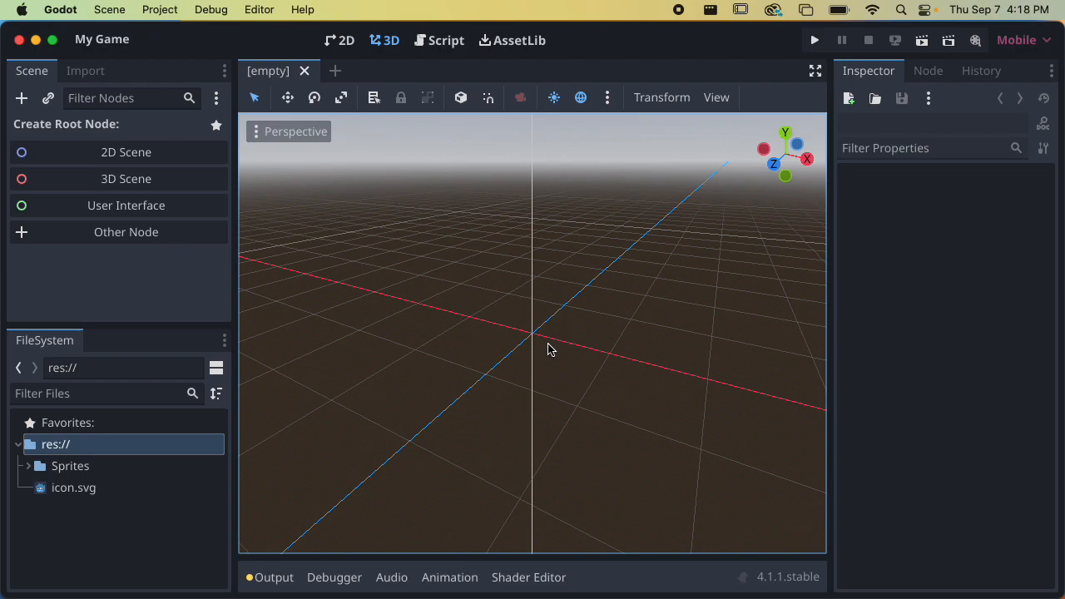
{"action": "right_click", "coordinate": [71, 442]}
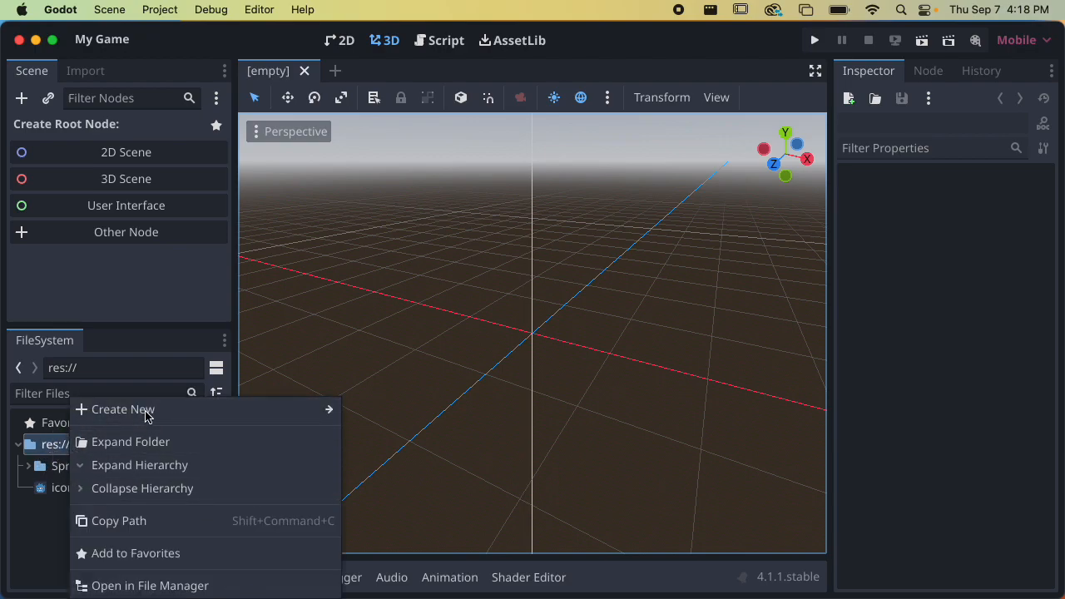
{"action": "mouse_move", "coordinate": [185, 415]}
{"action": "left_click", "coordinate": [362, 413]}
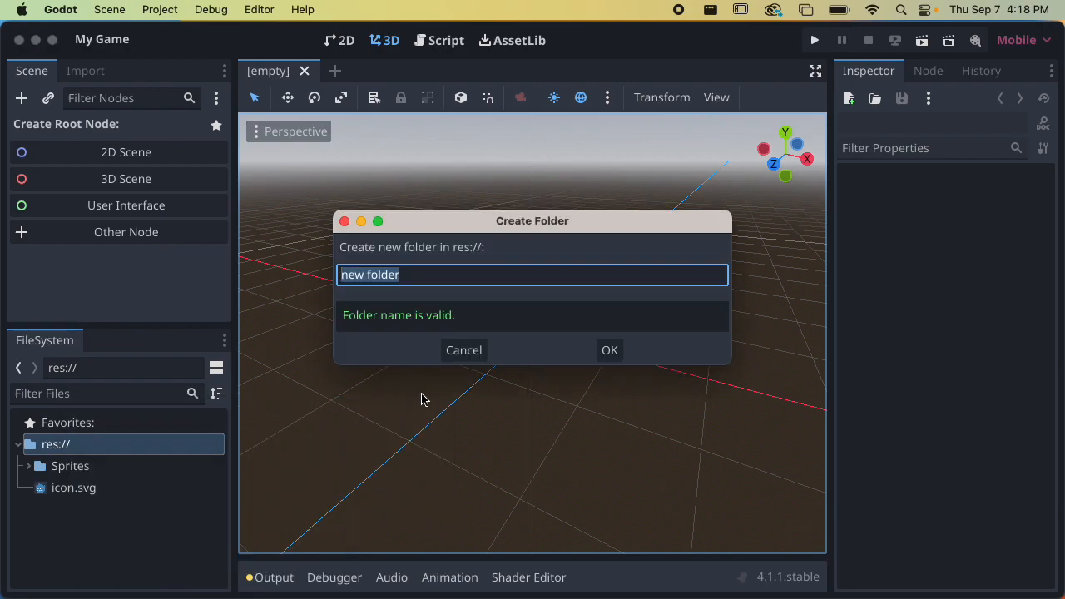
{"action": "type", "text": "Scenes"}
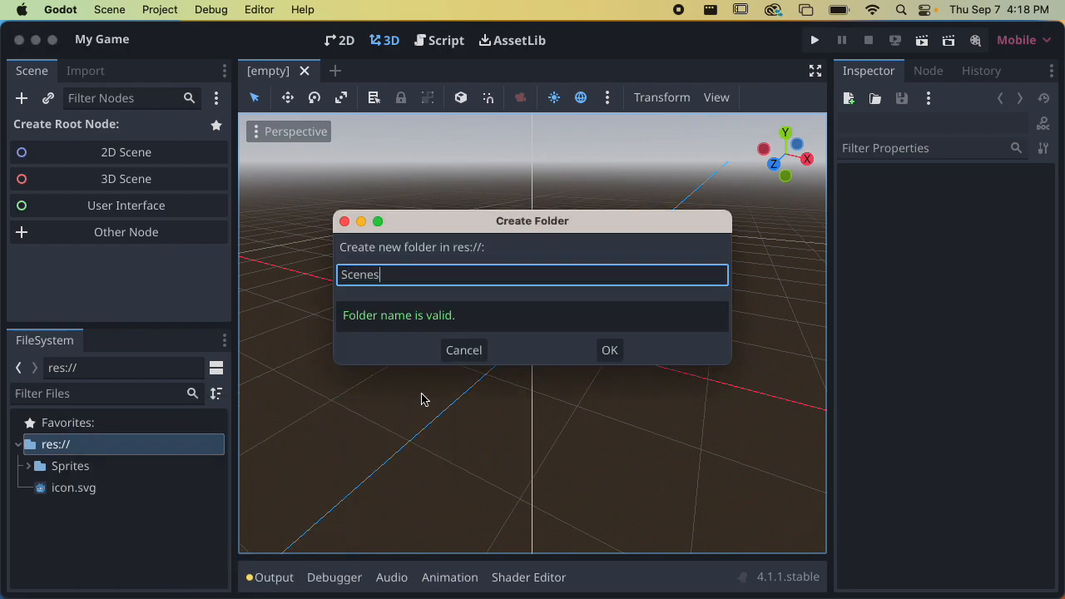
{"action": "key", "text": "Return"}
Create a subfolder named Component inside the Scenes folder
{"action": "left_click", "coordinate": [129, 464]}
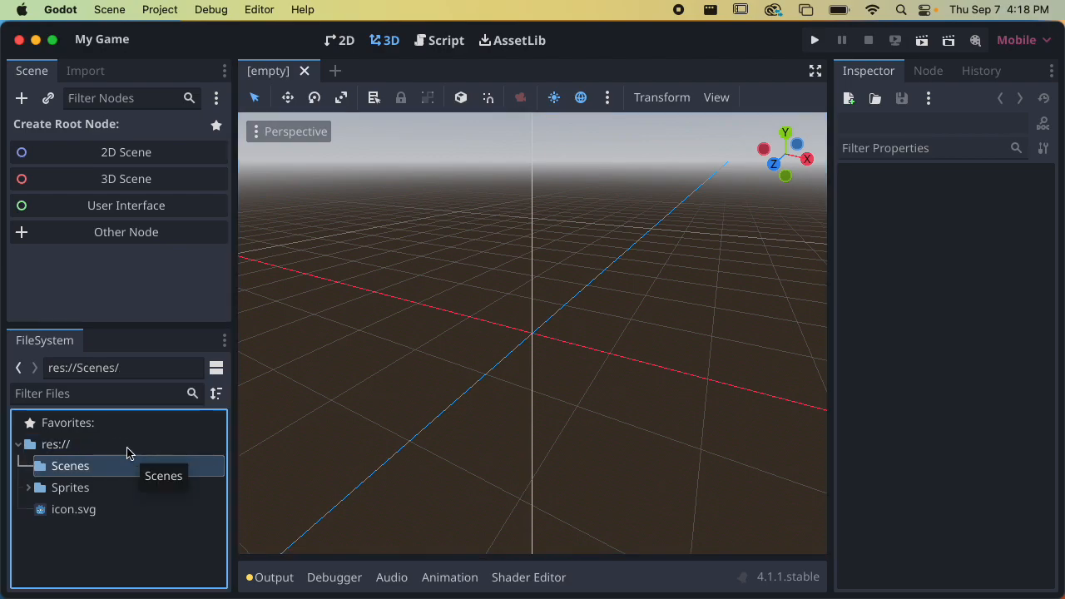
{"action": "right_click", "coordinate": [91, 472]}
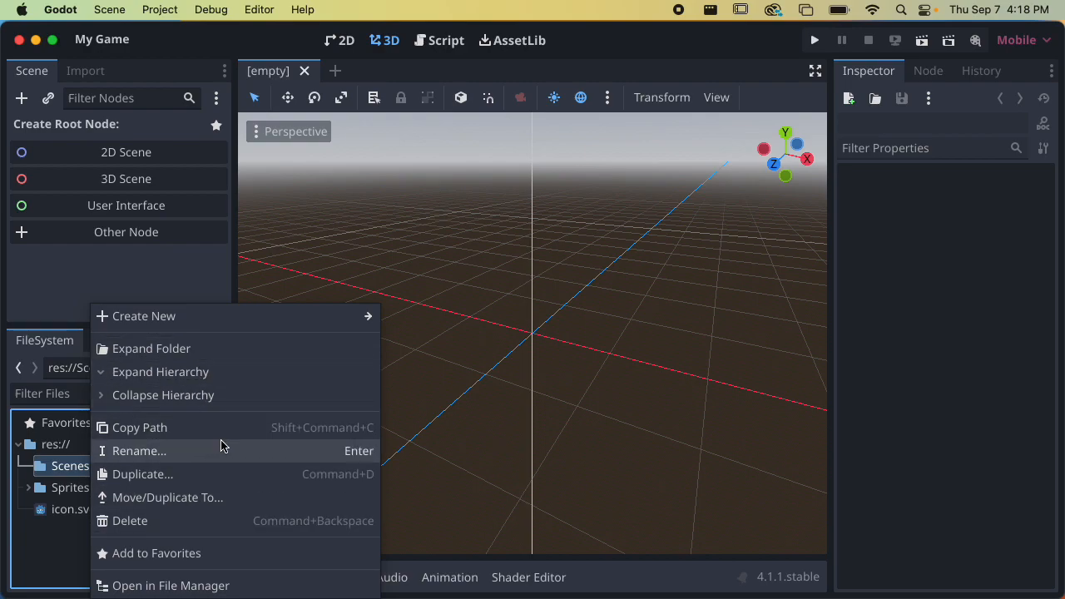
{"action": "mouse_move", "coordinate": [341, 323]}
{"action": "left_click", "coordinate": [402, 323]}
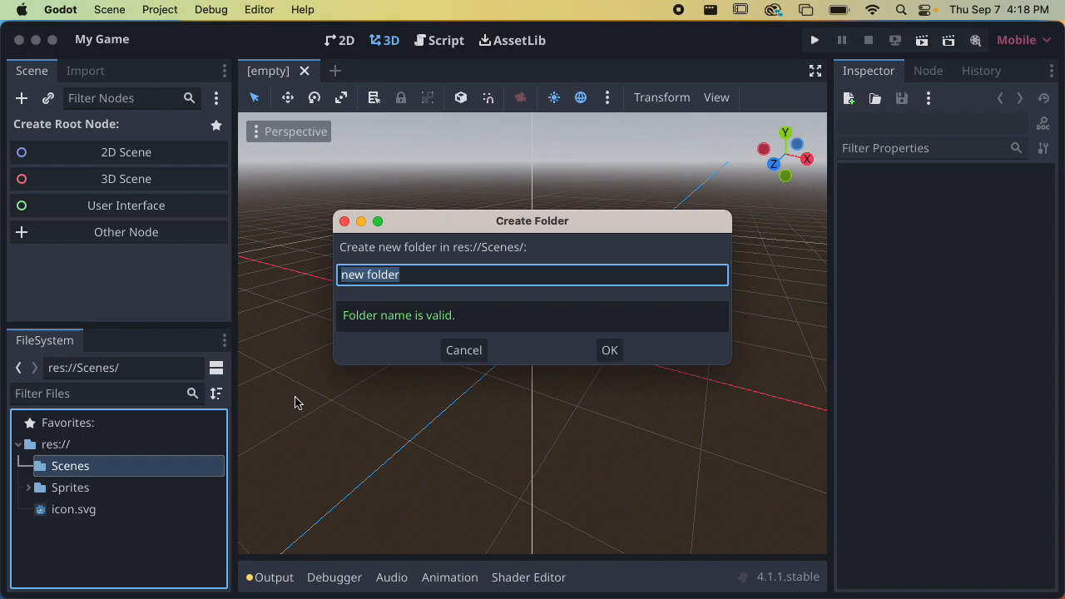
{"action": "type", "text": "Component"}
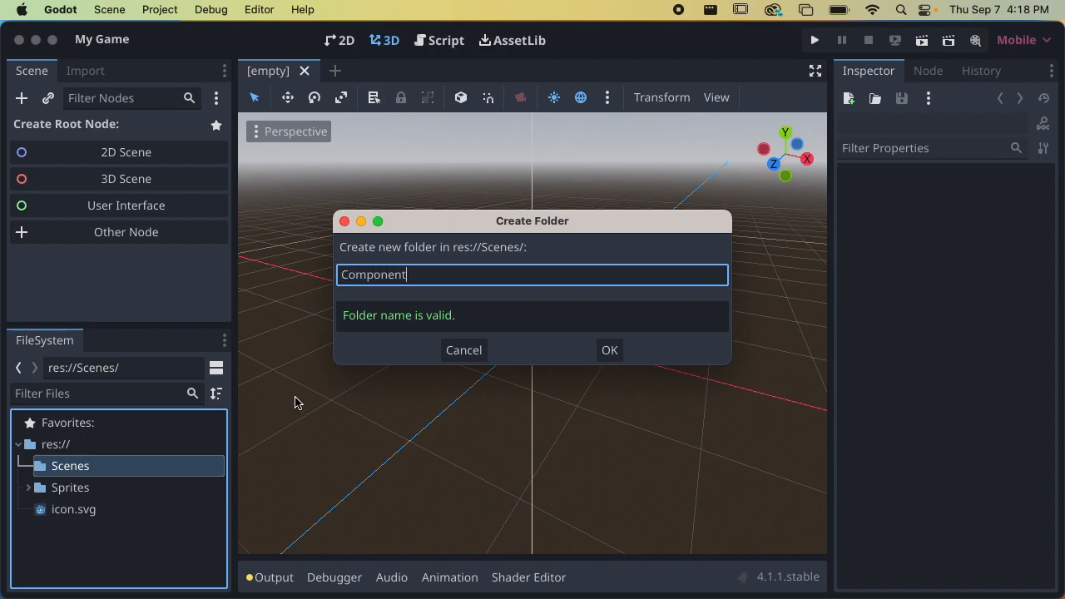
{"action": "key", "text": "Return"}
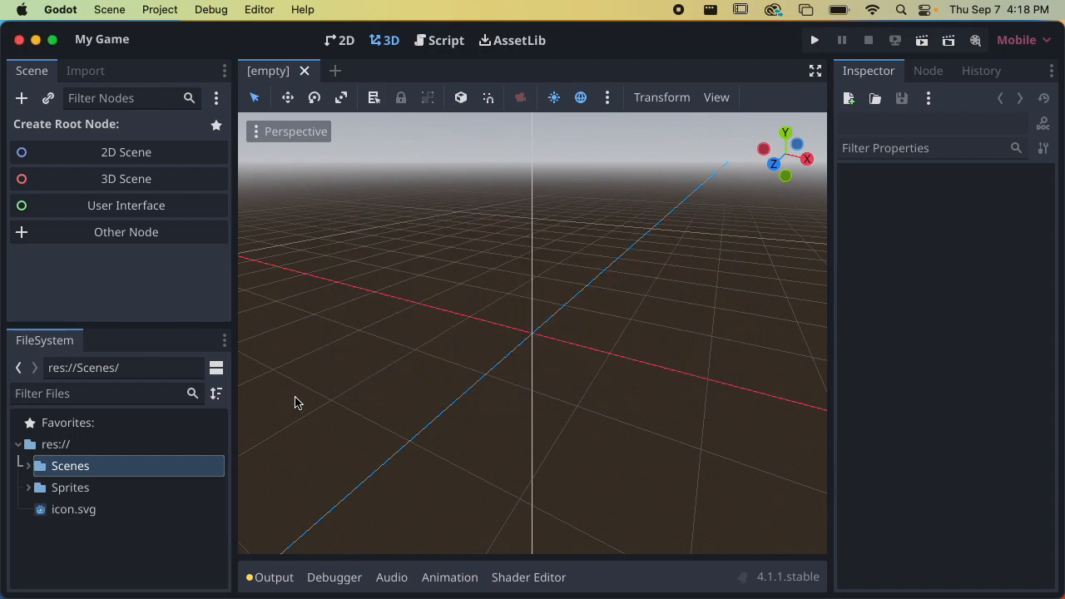
Expand the Scenes folder and rename its Component subfolder to Components
{"action": "left_click", "coordinate": [29, 465]}
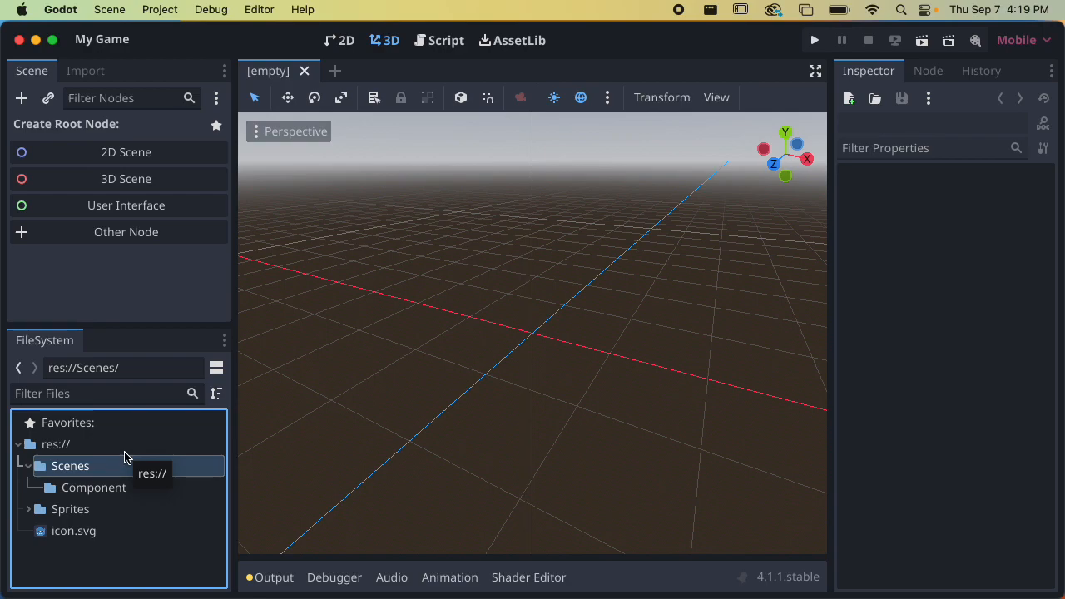
{"action": "left_click", "coordinate": [122, 494]}
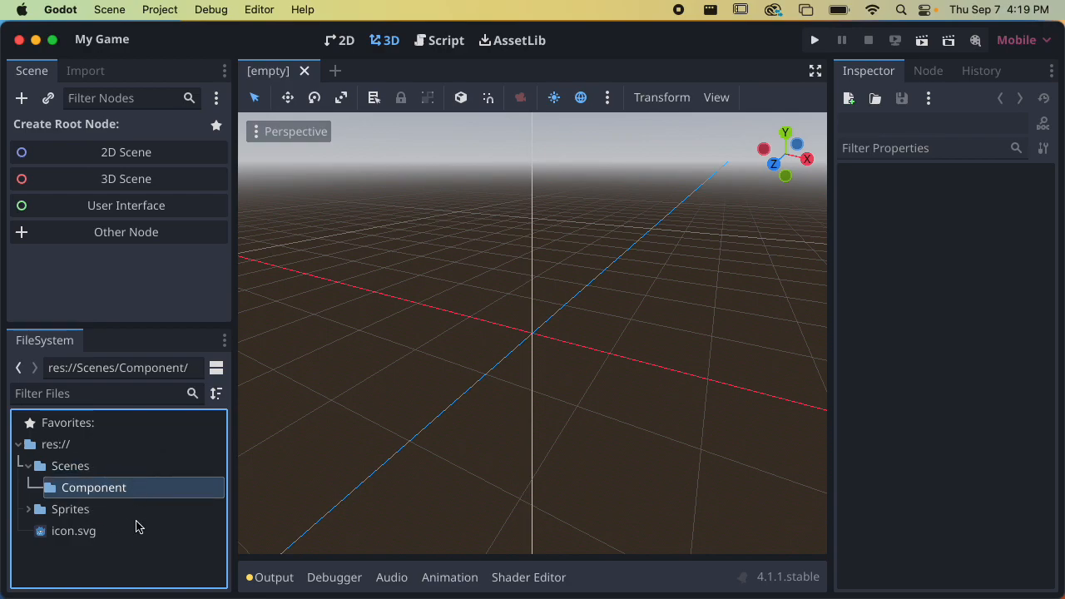
{"action": "right_click", "coordinate": [121, 494]}
{"action": "left_click", "coordinate": [166, 450]}
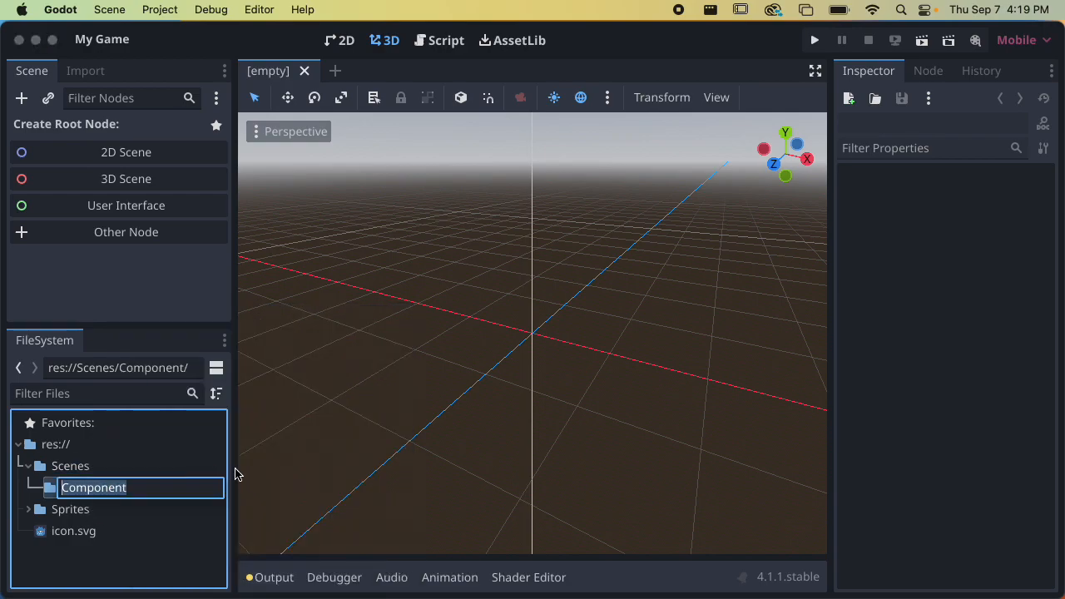
{"action": "key", "text": "Right"}
{"action": "type", "text": "s"}
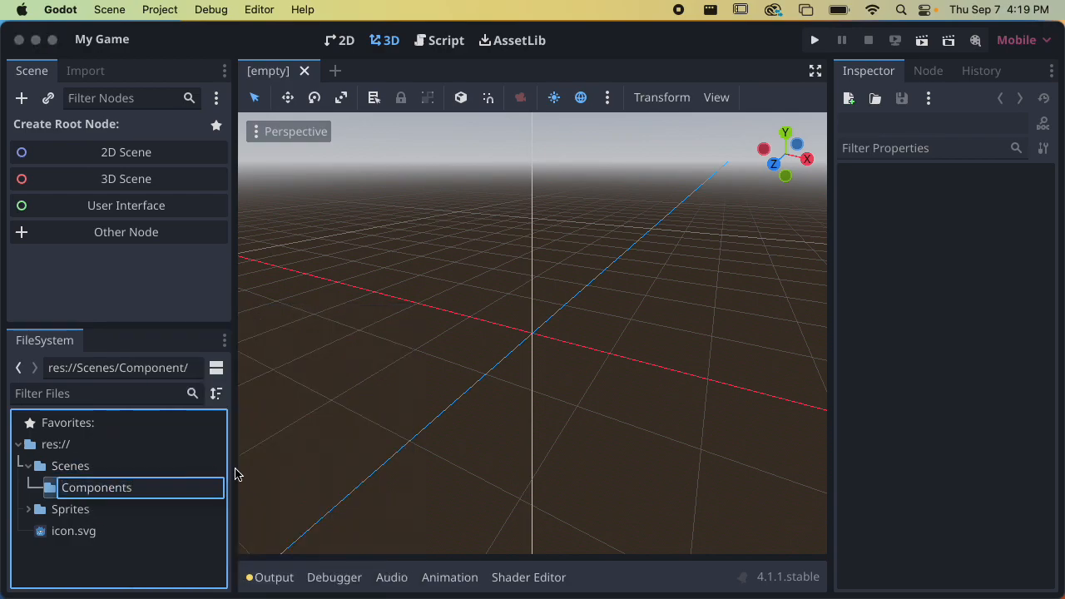
{"action": "key", "text": "Return"}
{"action": "key", "text": "super+s"}
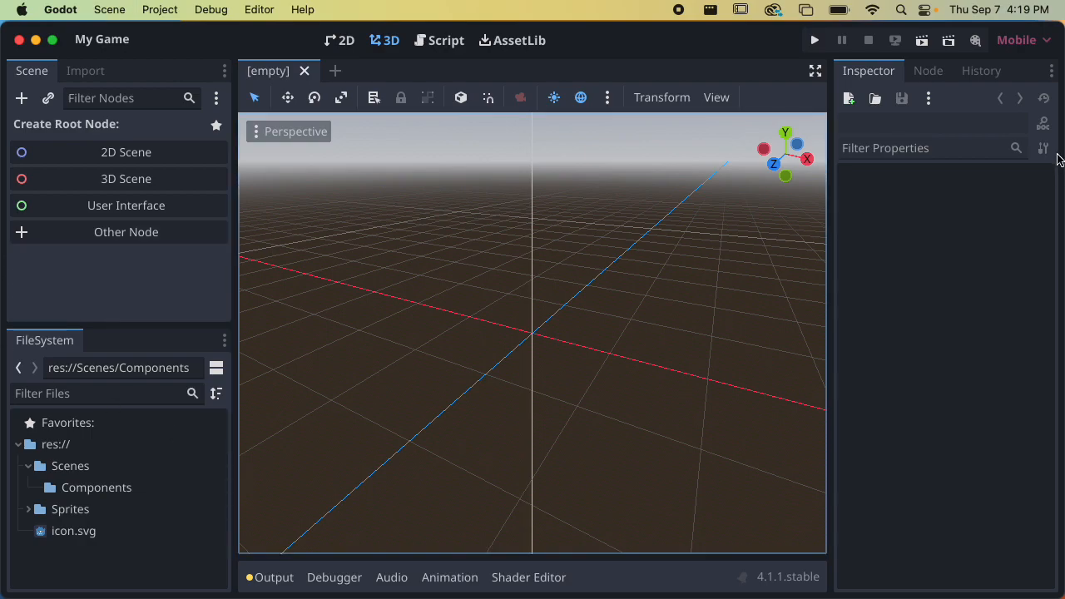
Switch to Finder and view the Scenes folder and its Components subfolder inside MyGame
{"action": "mouse_move", "coordinate": [1055, 141]}
{"action": "left_click", "coordinate": [1046, 90]}
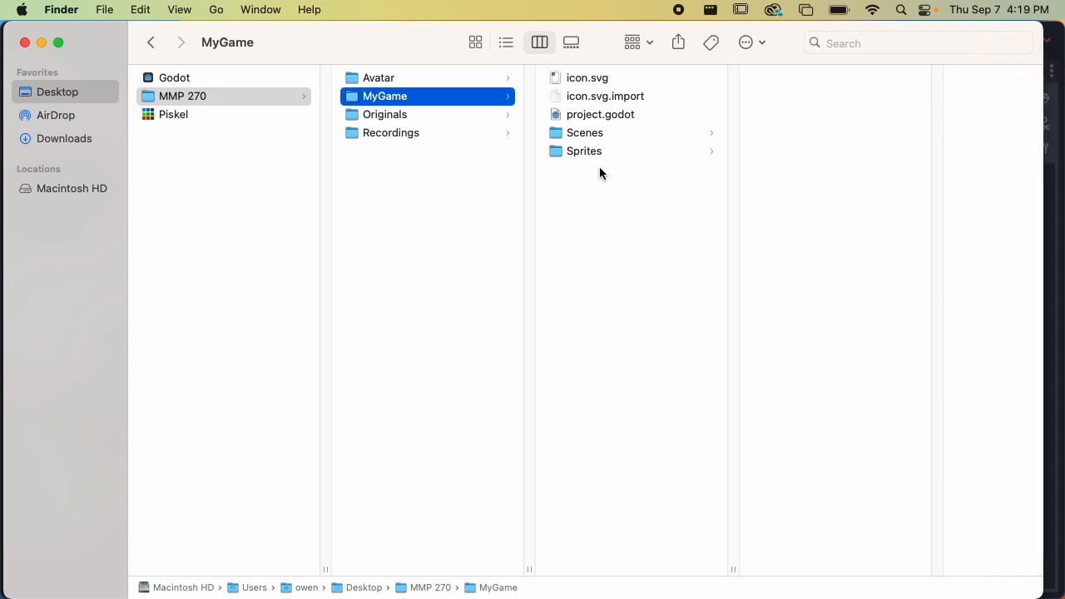
{"action": "left_click", "coordinate": [601, 134]}
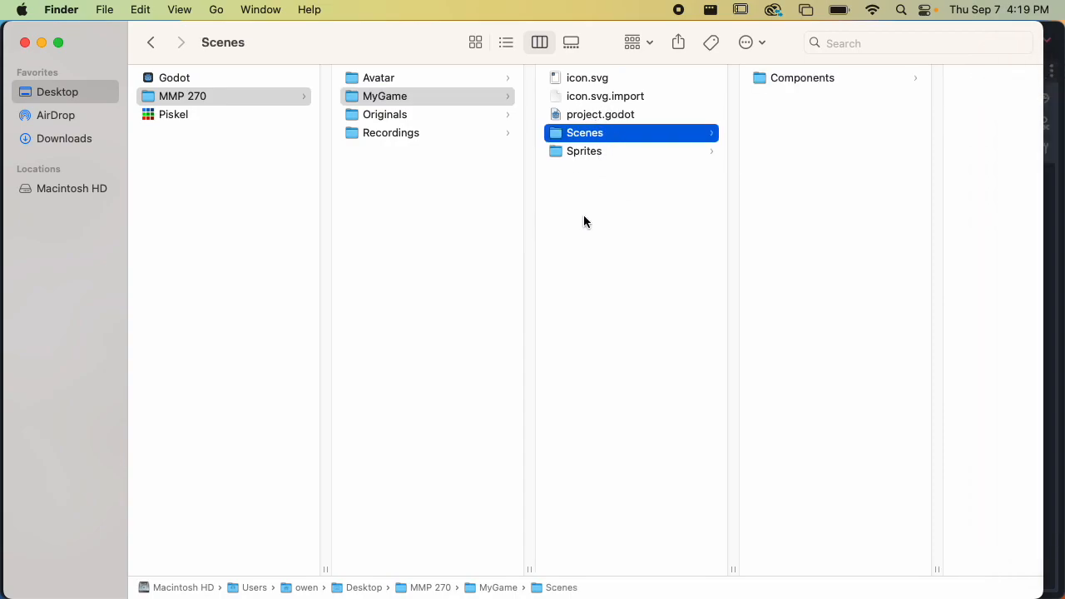
{"action": "left_click", "coordinate": [855, 78]}
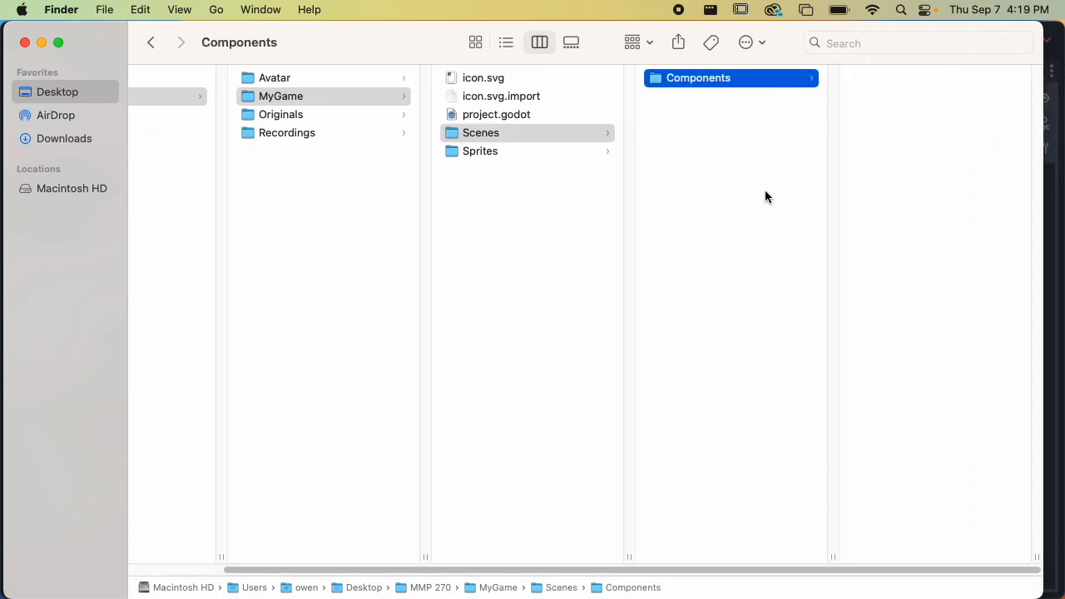
Return to Godot and examine the node types available for a custom root node, including those under Node2D
{"action": "key", "text": "super+Tab"}
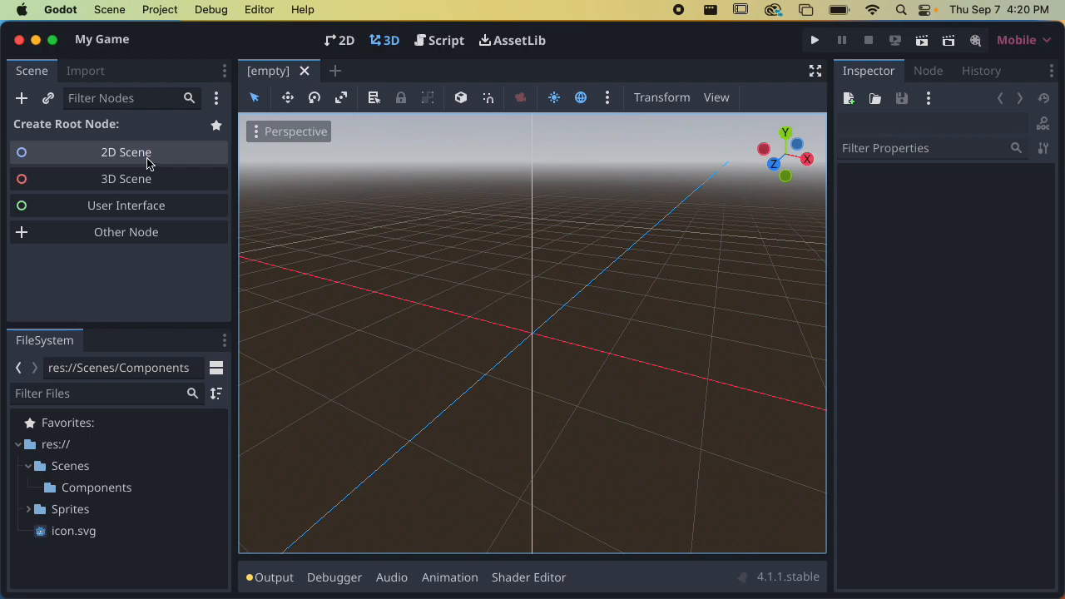
{"action": "left_click", "coordinate": [113, 240]}
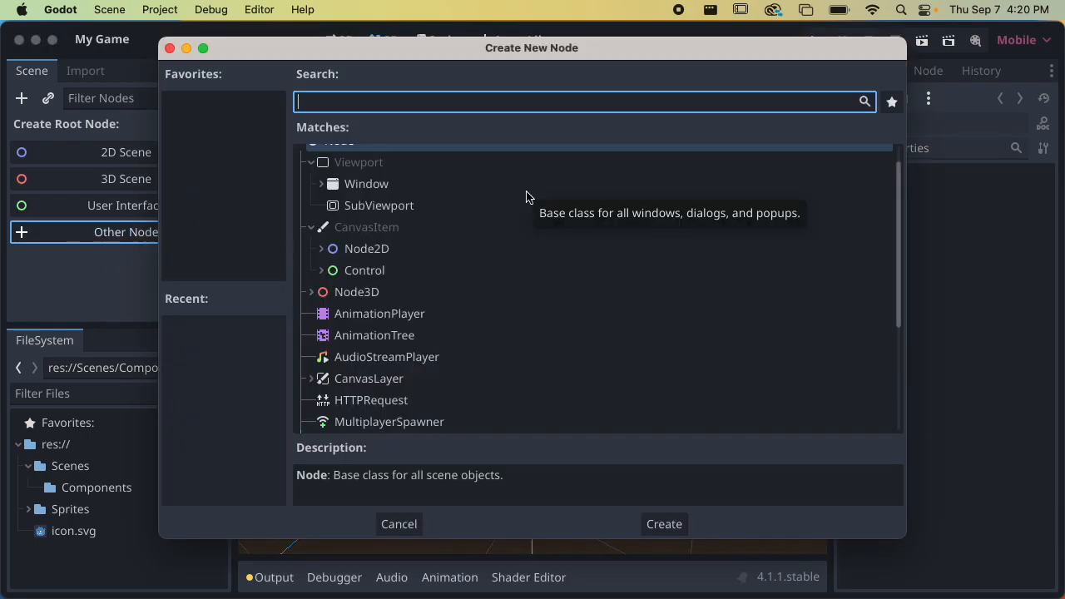
{"action": "scroll", "coordinate": [542, 264], "scroll_direction": "down", "scroll_amount": 3}
{"action": "scroll", "coordinate": [542, 262], "scroll_direction": "up", "scroll_amount": 3}
{"action": "scroll", "coordinate": [543, 262], "scroll_direction": "down", "scroll_amount": 5}
{"action": "scroll", "coordinate": [524, 276], "scroll_direction": "up", "scroll_amount": 6}
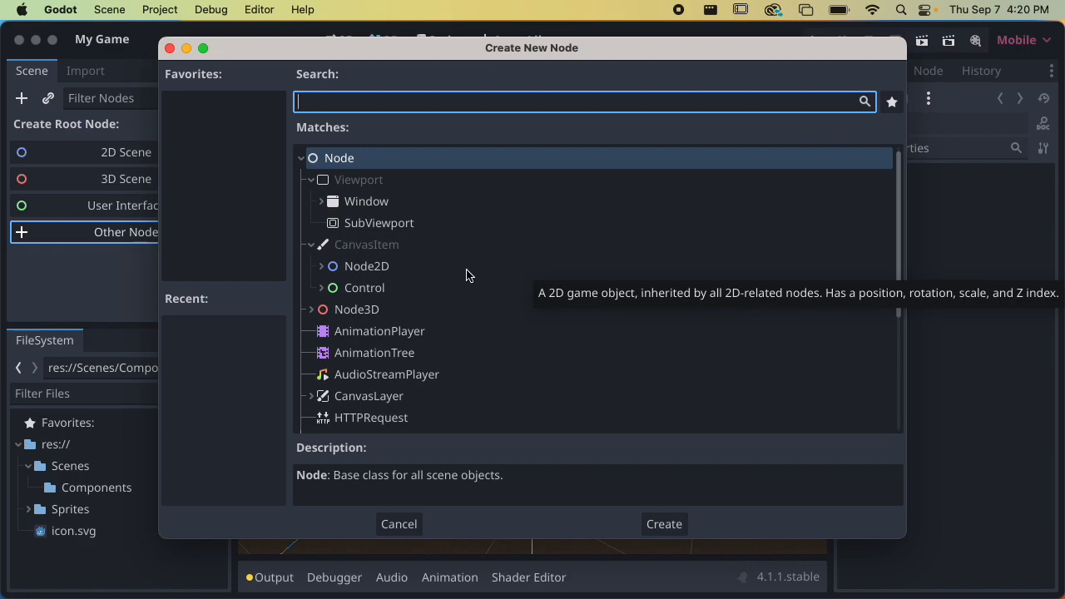
{"action": "scroll", "coordinate": [529, 284], "scroll_direction": "down", "scroll_amount": 4}
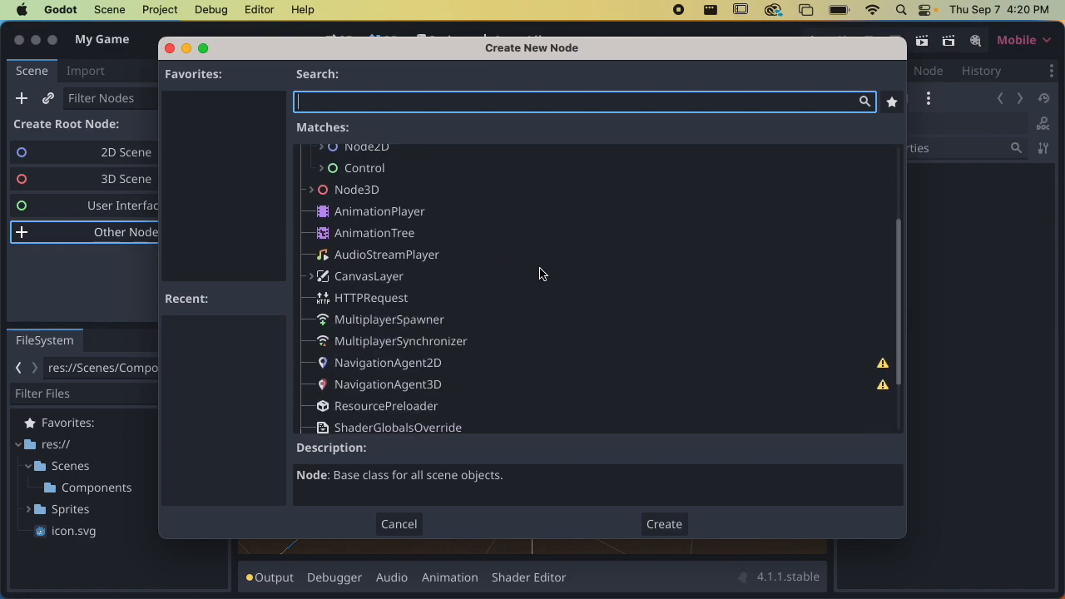
{"action": "scroll", "coordinate": [546, 275], "scroll_direction": "down", "scroll_amount": 1}
{"action": "scroll", "coordinate": [549, 306], "scroll_direction": "up", "scroll_amount": 4}
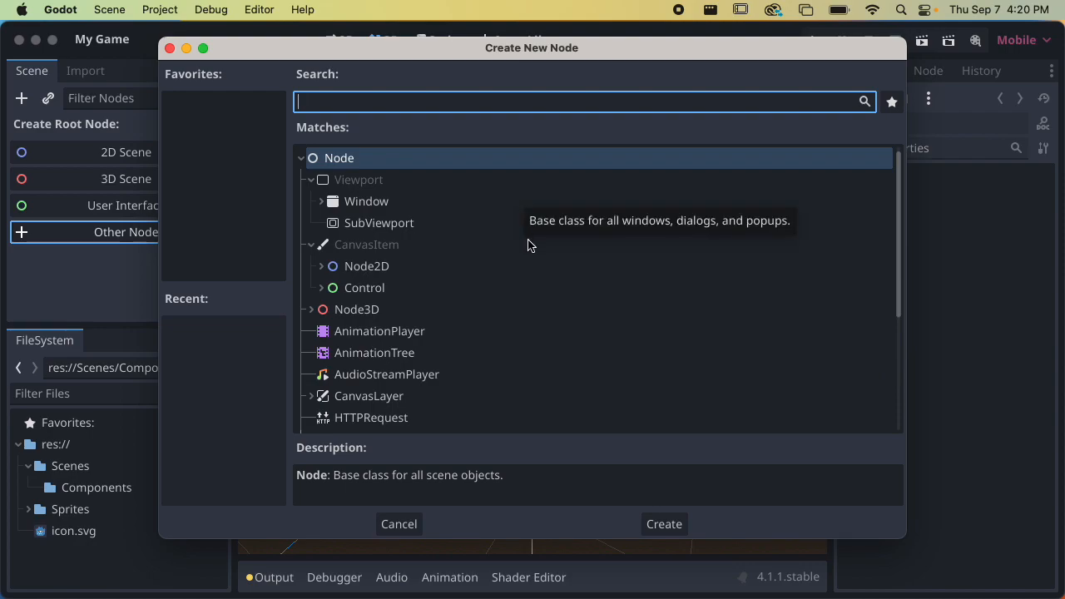
{"action": "left_click", "coordinate": [323, 267]}
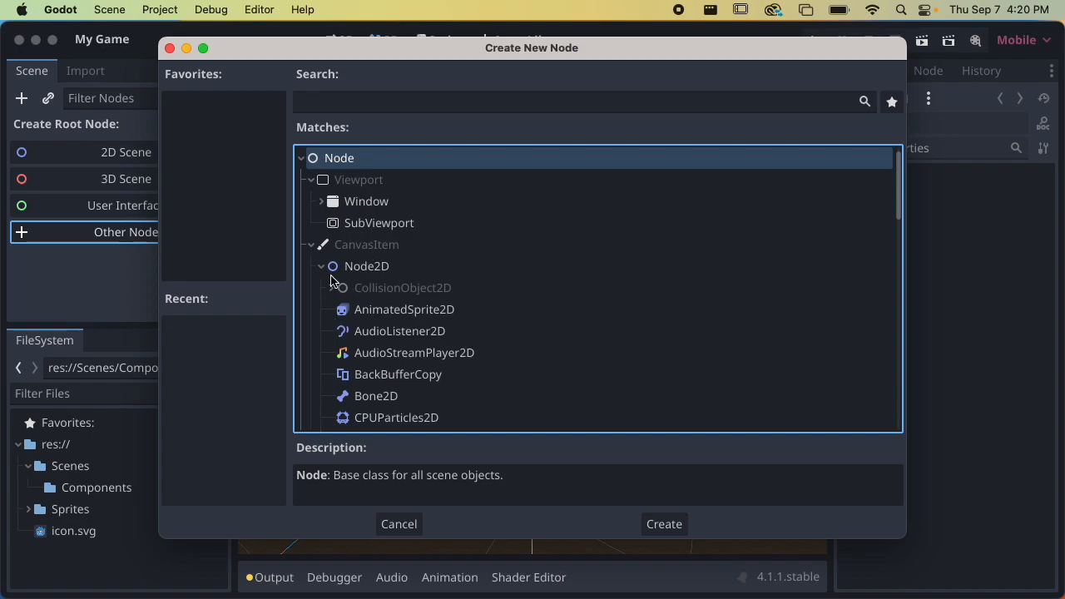
{"action": "left_click", "coordinate": [323, 267]}
Search the node types for "character" and create a CharacterBody2D as the scene's root node
{"action": "type", "text": "c"}
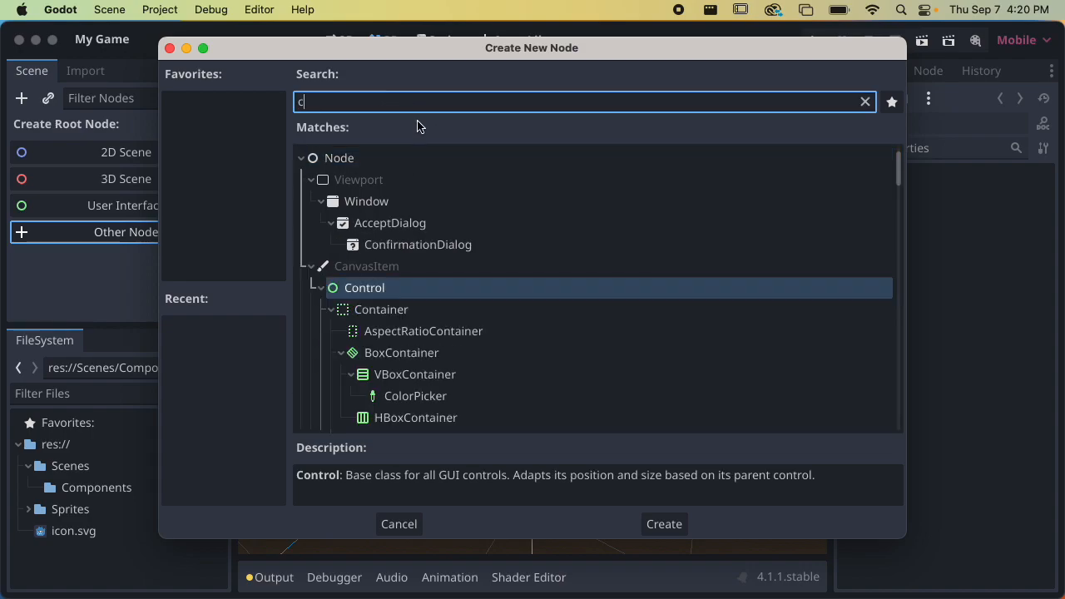
{"action": "type", "text": "haracter"}
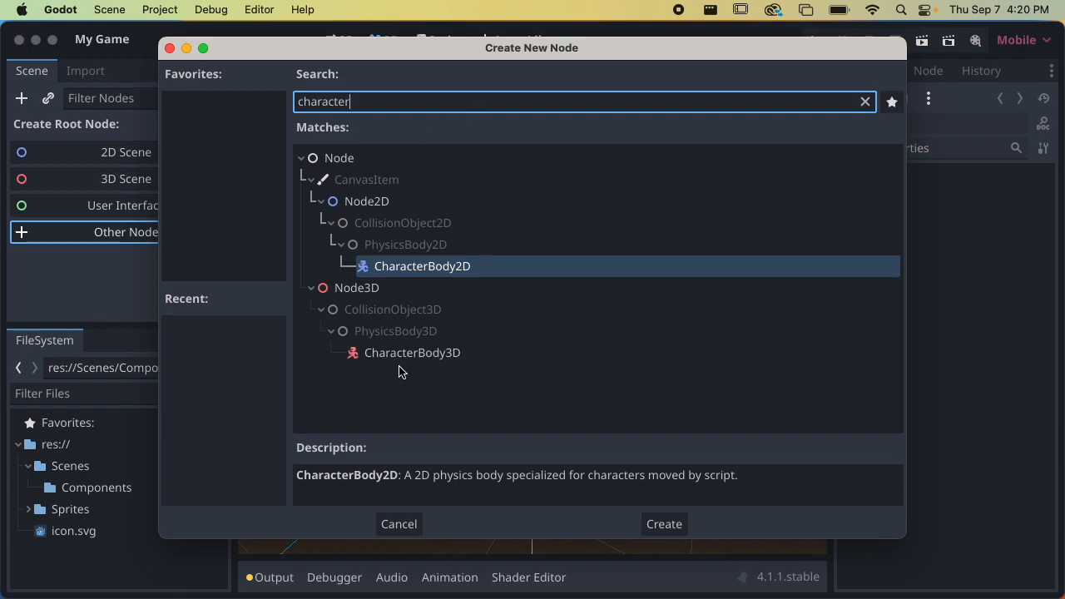
{"action": "left_click_drag", "start_coordinate": [300, 104], "coordinate": [361, 103]}
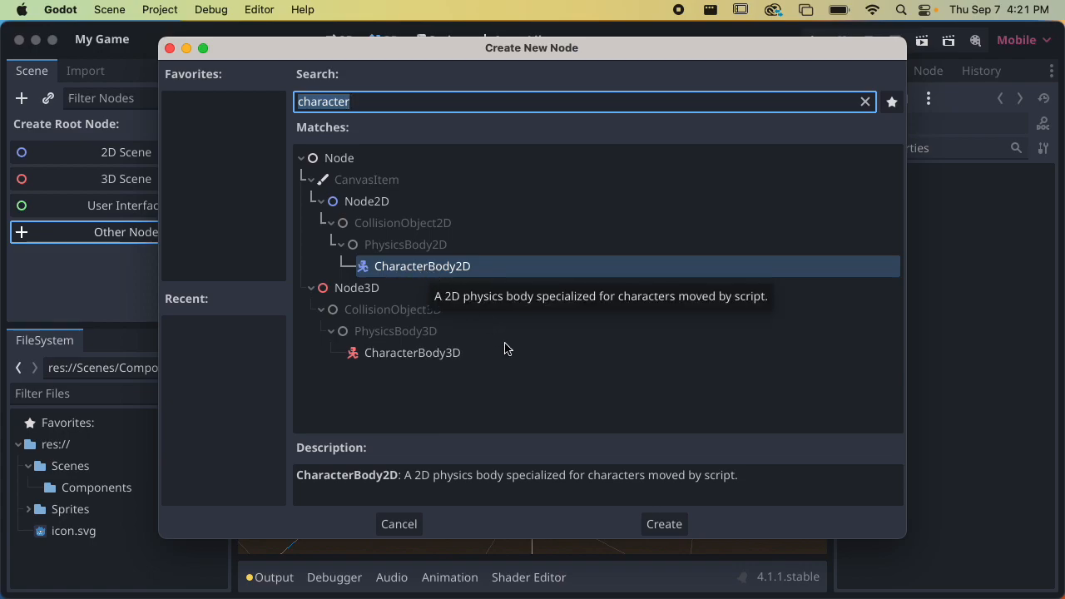
{"action": "left_click", "coordinate": [670, 524]}
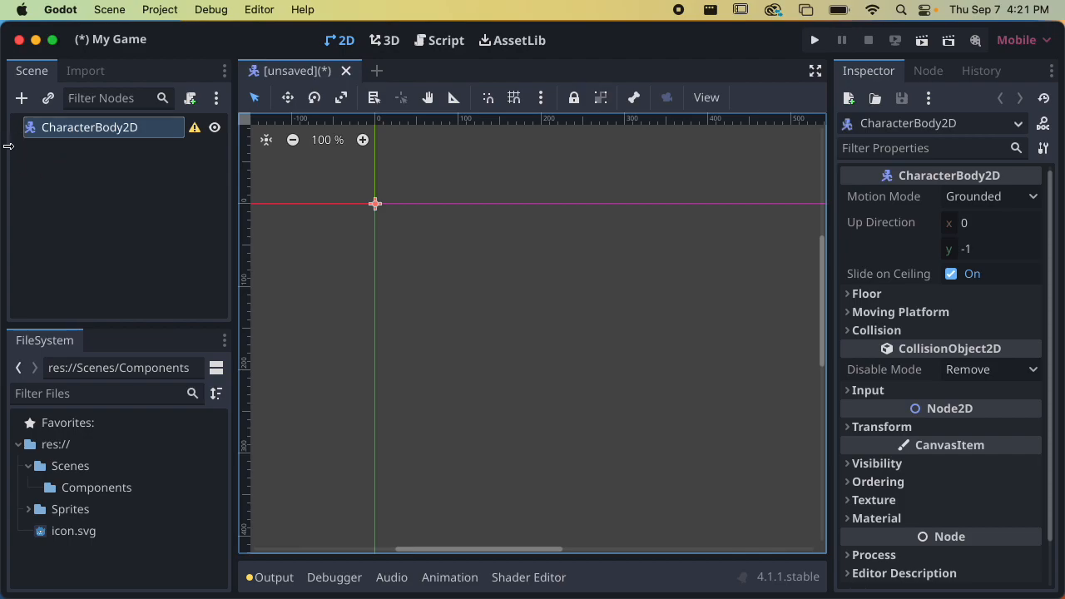
Rename the CharacterBody2D root node to Player
{"action": "left_click", "coordinate": [98, 131]}
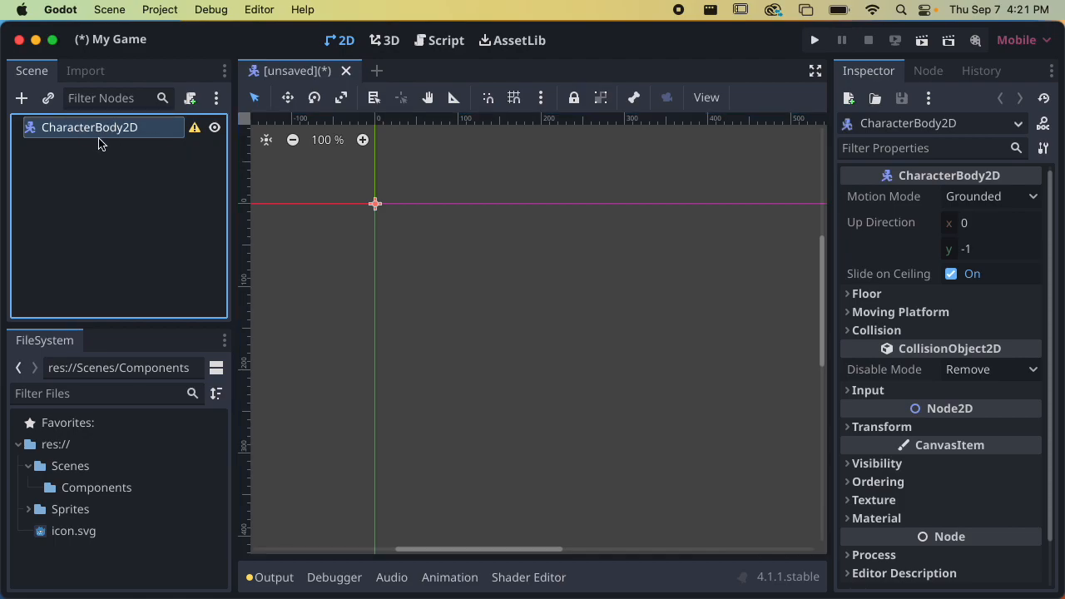
{"action": "left_click", "coordinate": [97, 133]}
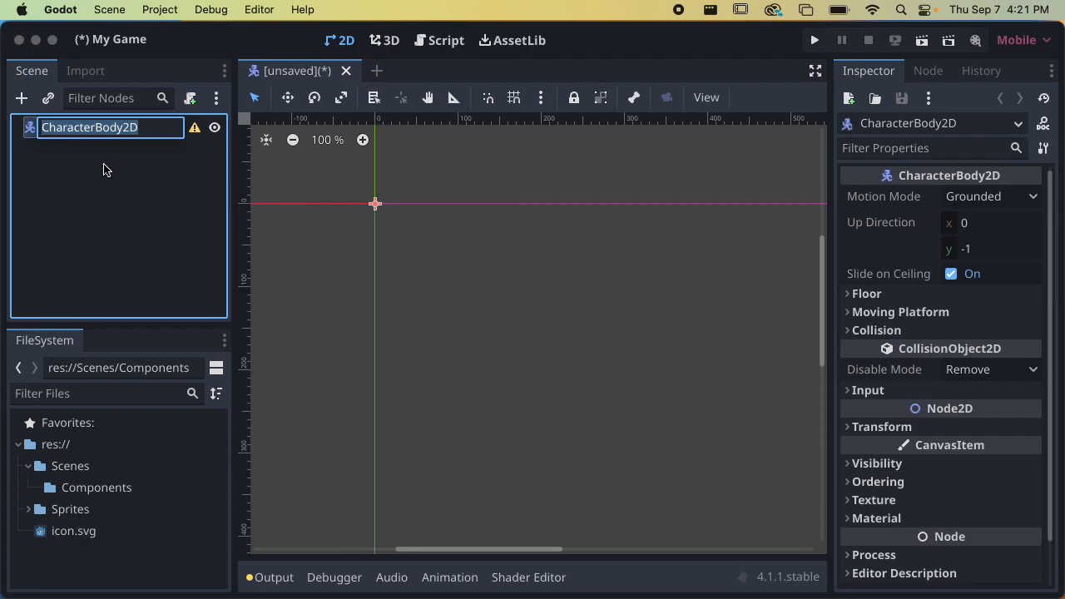
{"action": "type", "text": "P"}
{"action": "key", "text": "Return"}
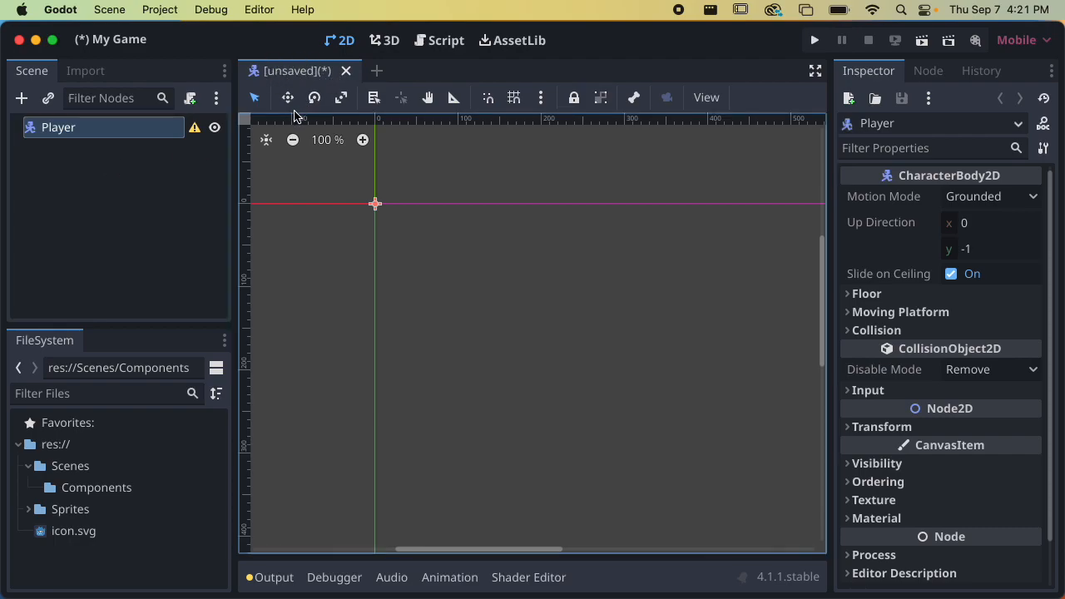
Save the scene as Player.tscn in the res://Scenes/Components folder
{"action": "key", "text": "super+s"}
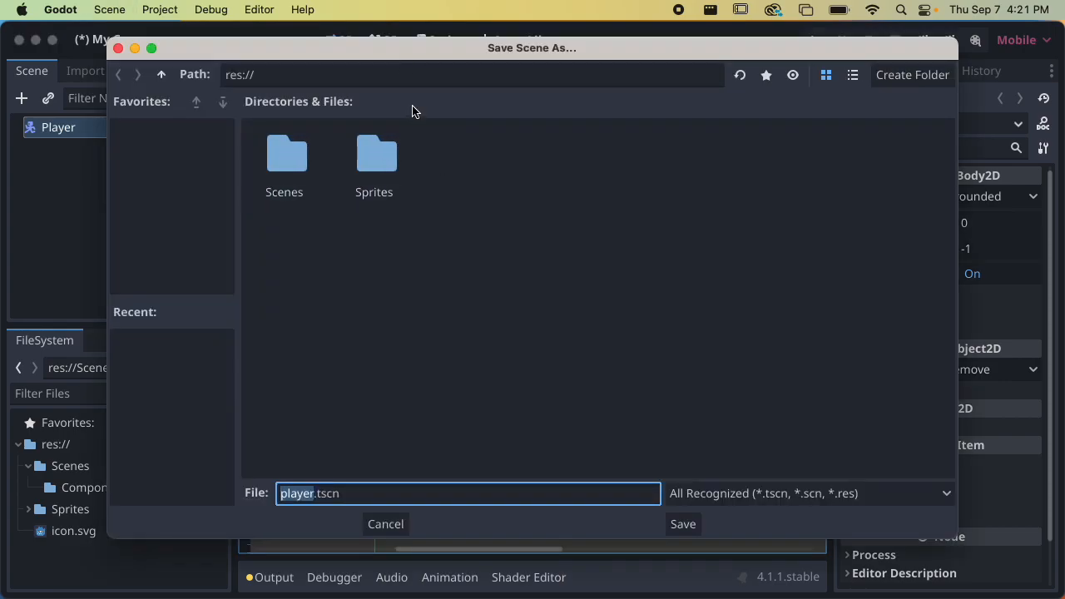
{"action": "double_click", "coordinate": [284, 161]}
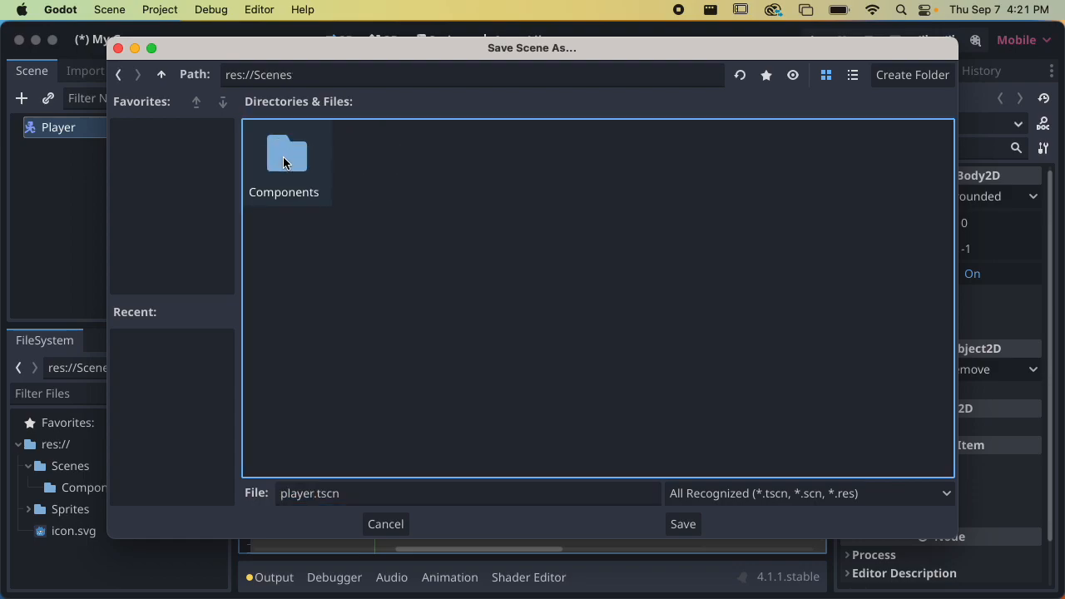
{"action": "double_click", "coordinate": [285, 159]}
{"action": "left_click_drag", "start_coordinate": [277, 493], "coordinate": [351, 492]}
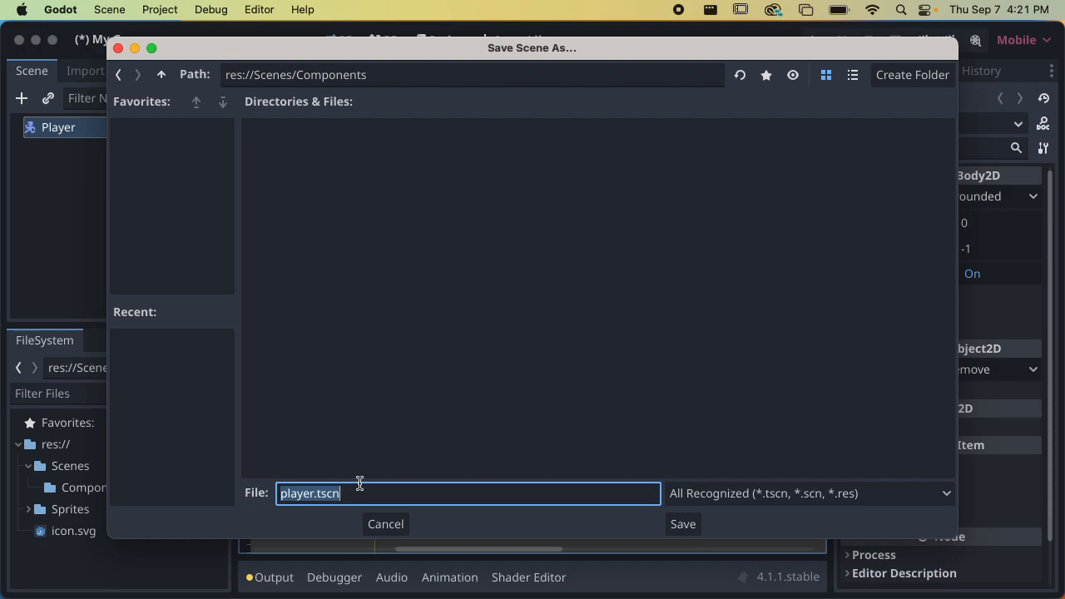
{"action": "left_click", "coordinate": [288, 494]}
{"action": "key", "text": "BackSpace"}
{"action": "type", "text": "P"}
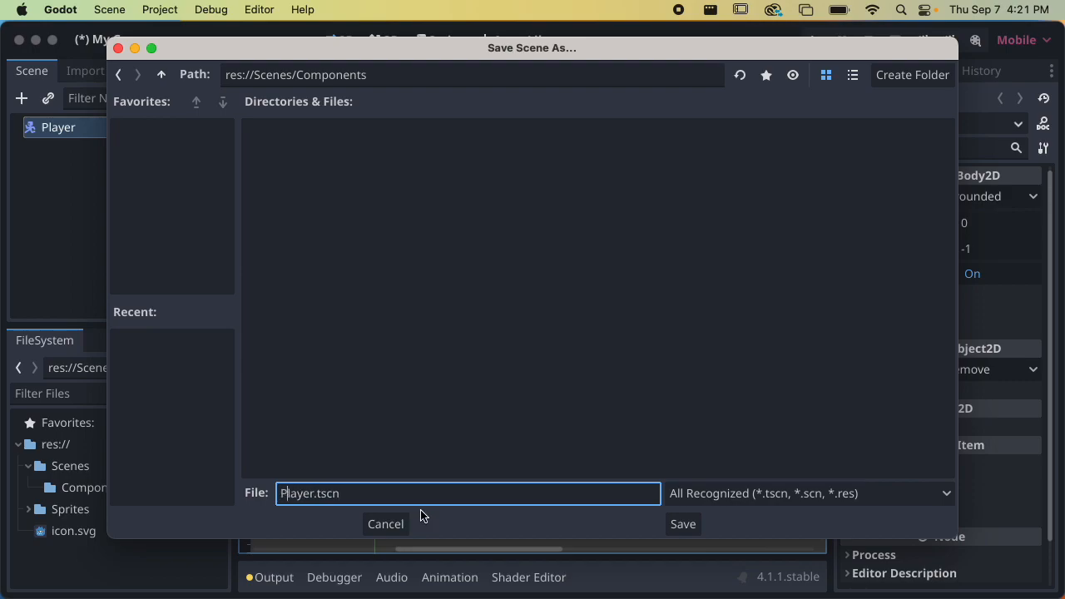
{"action": "left_click", "coordinate": [678, 524]}
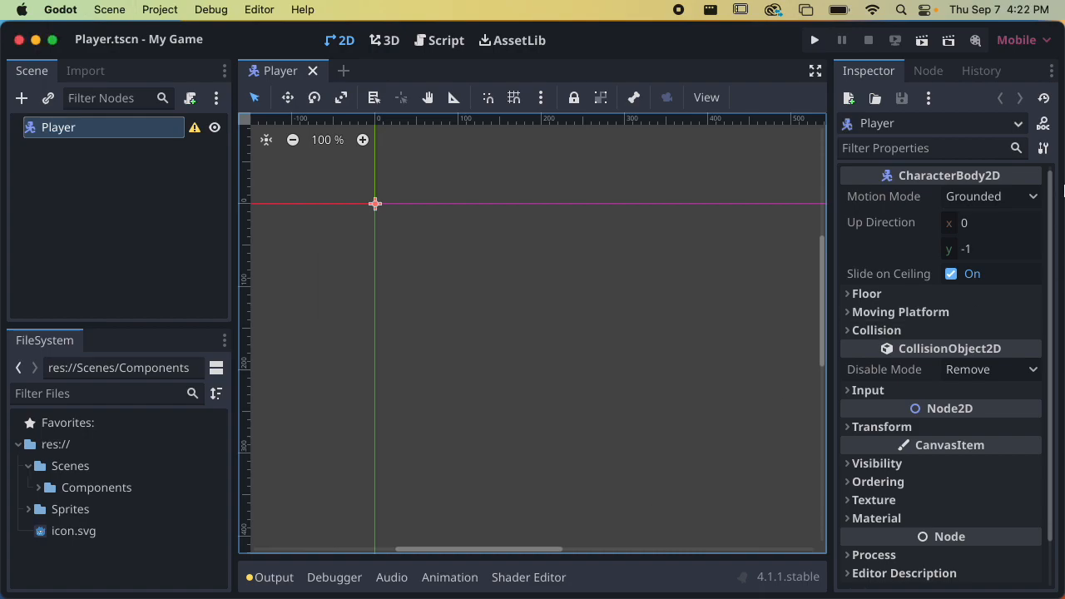
Switch to Finder and check the saved Player.tscn file in the project's Scenes/Components folder
{"action": "mouse_move", "coordinate": [1061, 191]}
{"action": "left_click", "coordinate": [1039, 89]}
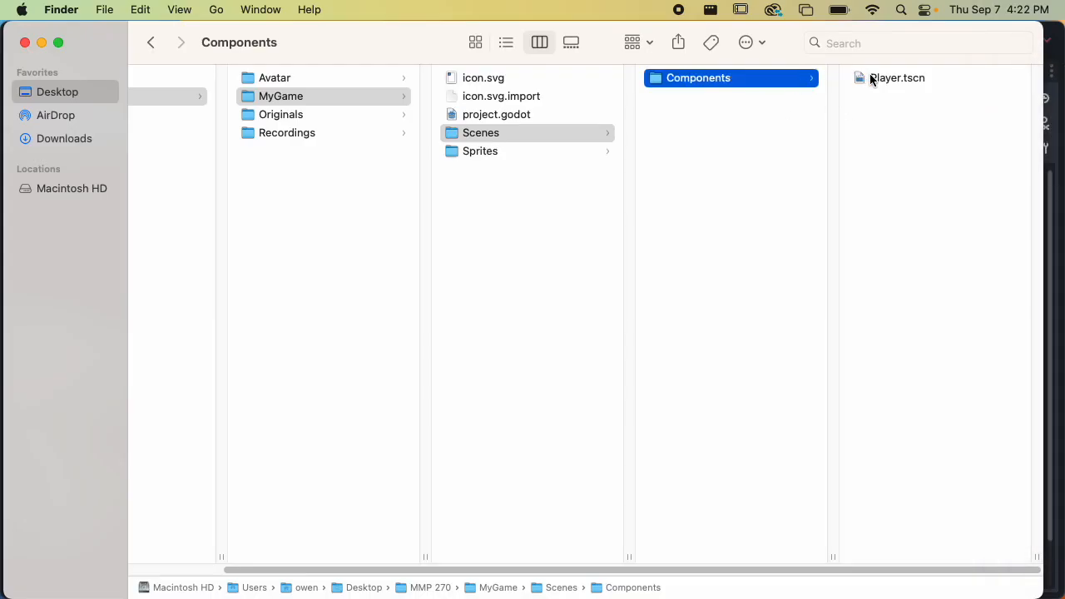
{"action": "left_click", "coordinate": [890, 77]}
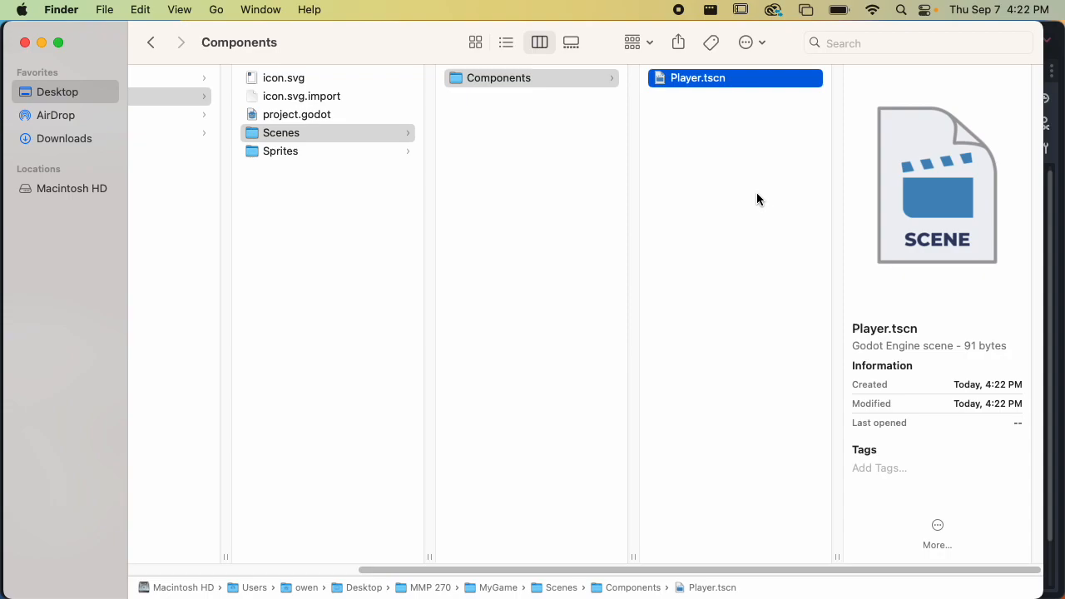
Return to Godot and read the configuration warning on the Player node
{"action": "key", "text": "super+Tab"}
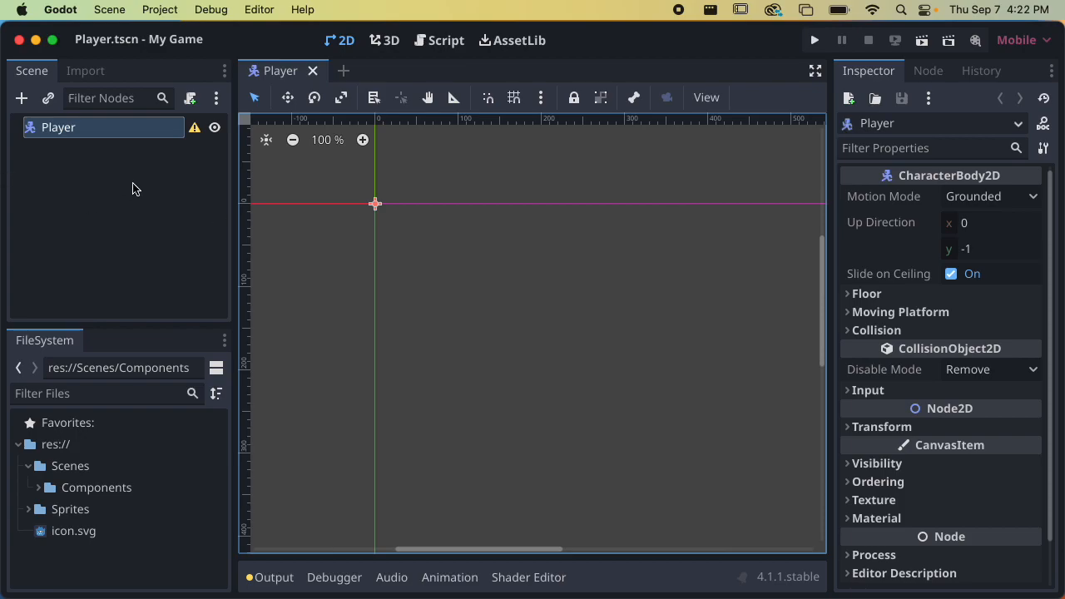
{"action": "left_click", "coordinate": [195, 130]}
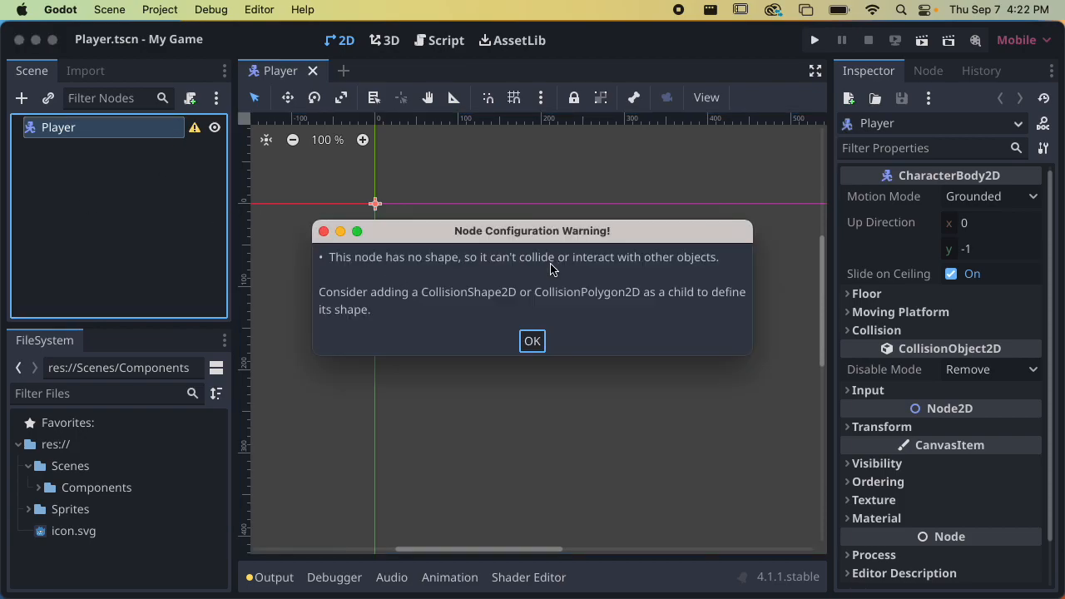
{"action": "left_click", "coordinate": [533, 341]}
Examine the empty 2D canvas around the scene origin at several zoom levels
{"action": "scroll", "coordinate": [458, 269], "scroll_direction": "up", "scroll_amount": 5}
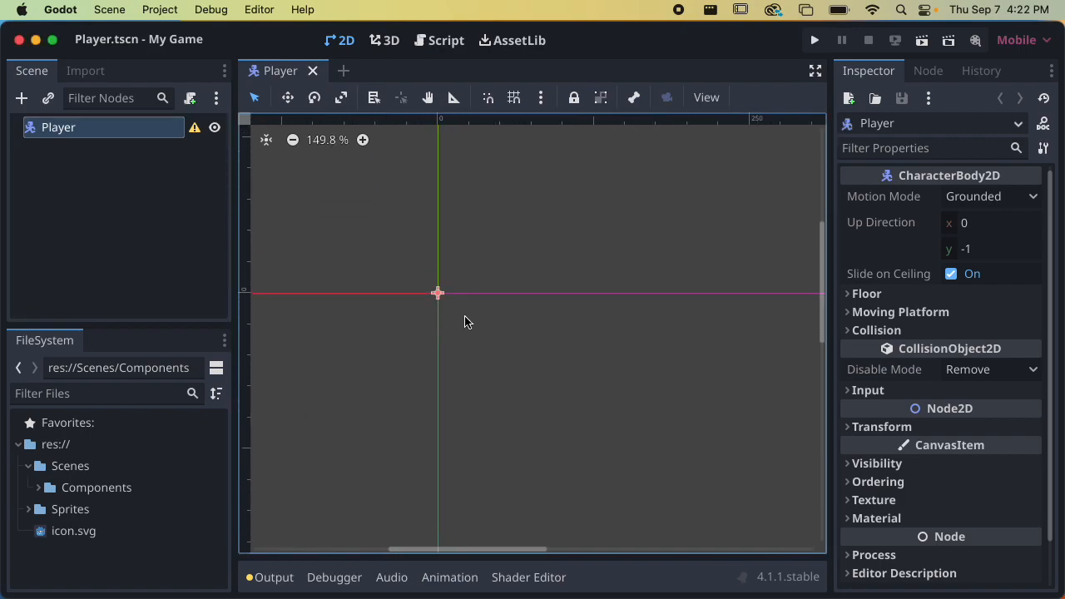
{"action": "middle_click_drag", "start_coordinate": [580, 362], "coordinate": [582, 364]}
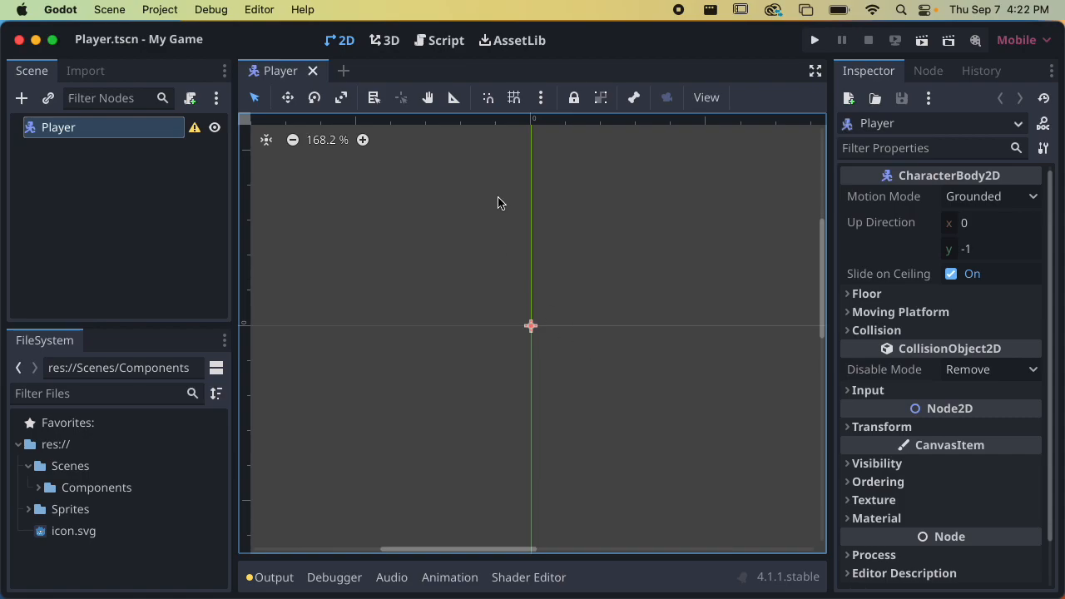
{"action": "scroll", "coordinate": [580, 231], "scroll_direction": "down", "scroll_amount": 3}
{"action": "scroll", "coordinate": [567, 267], "scroll_direction": "down", "scroll_amount": 18}
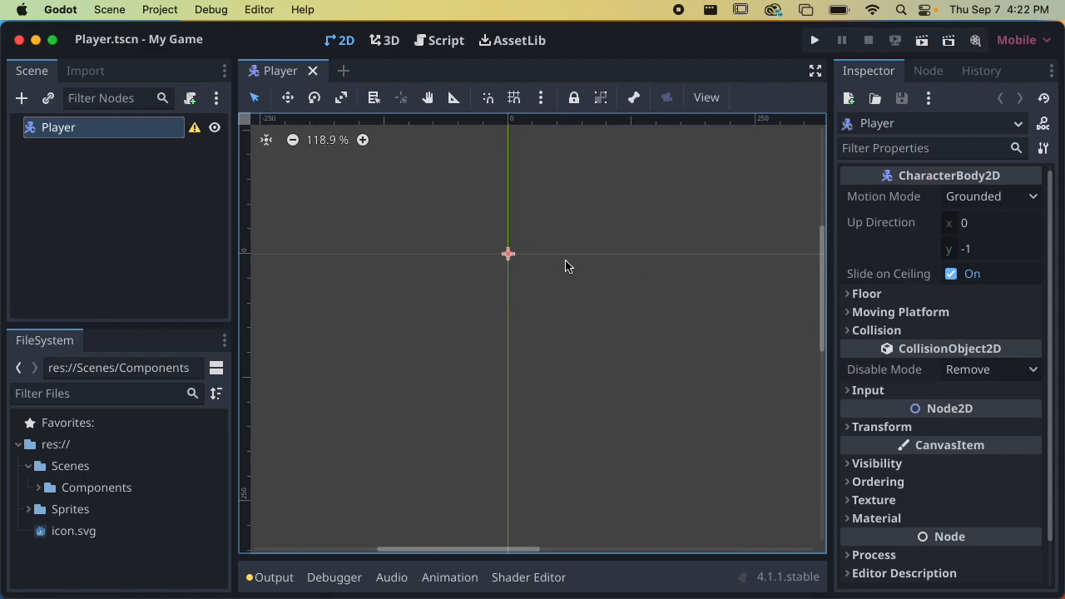
{"action": "middle_click_drag", "start_coordinate": [544, 232], "coordinate": [437, 297]}
{"action": "scroll", "coordinate": [438, 297], "scroll_direction": "up", "scroll_amount": 1}
{"action": "scroll", "coordinate": [487, 247], "scroll_direction": "up", "scroll_amount": 5}
{"action": "scroll", "coordinate": [491, 230], "scroll_direction": "down", "scroll_amount": 5}
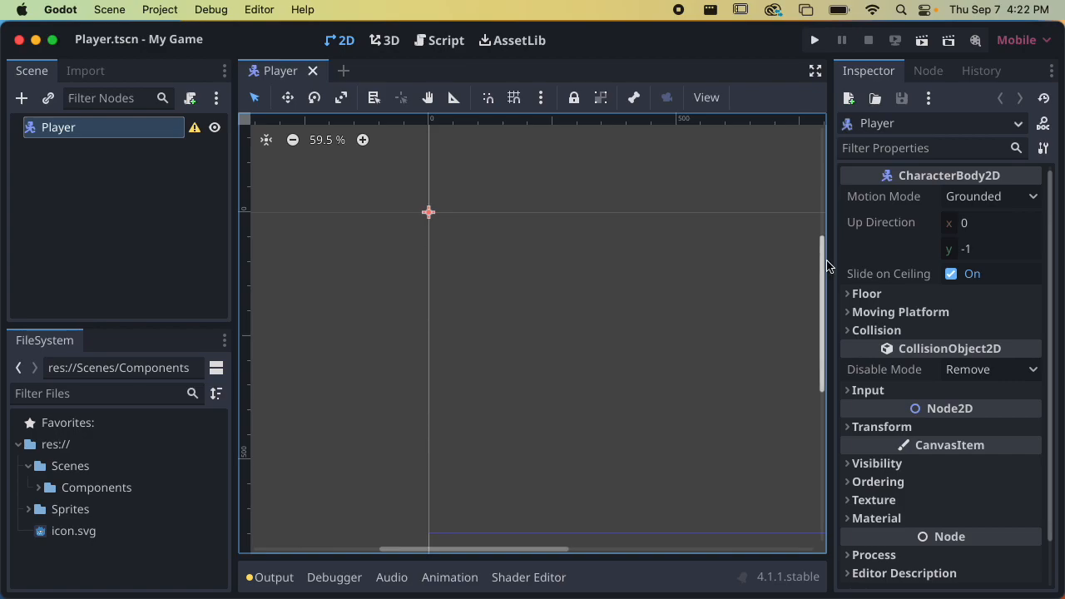
{"action": "scroll", "coordinate": [502, 234], "scroll_direction": "up", "scroll_amount": 2}
{"action": "scroll", "coordinate": [512, 241], "scroll_direction": "down", "scroll_amount": 3}
{"action": "scroll", "coordinate": [524, 237], "scroll_direction": "down", "scroll_amount": 2}
{"action": "scroll", "coordinate": [525, 239], "scroll_direction": "up", "scroll_amount": 3}
{"action": "scroll", "coordinate": [526, 239], "scroll_direction": "up", "scroll_amount": 1}
Deselect the Player node and check which options the empty canvas offers for adding content there
{"action": "left_click", "coordinate": [533, 250]}
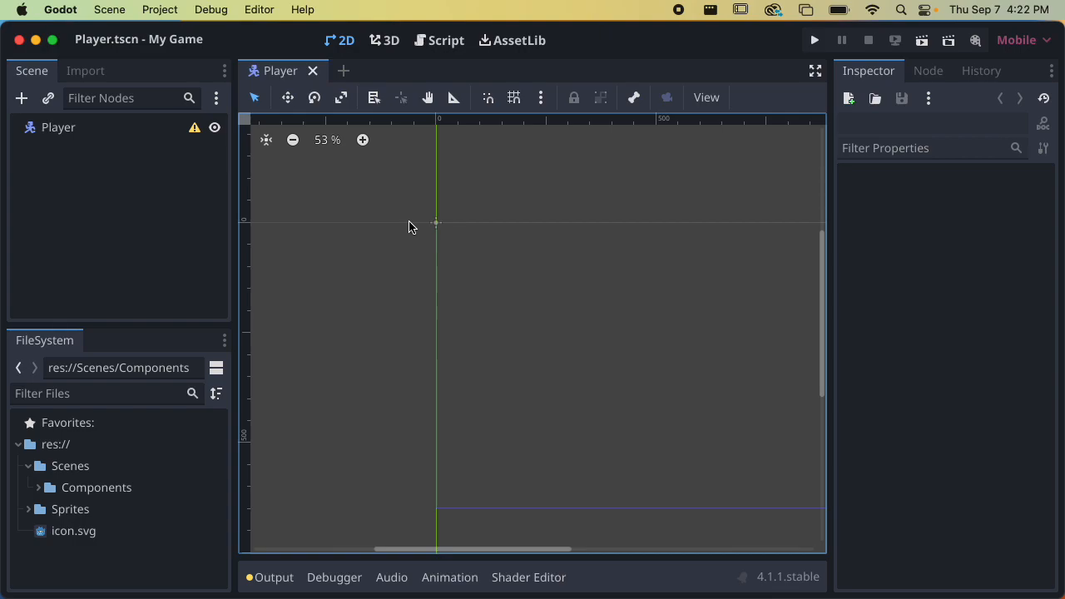
{"action": "right_click", "coordinate": [506, 275]}
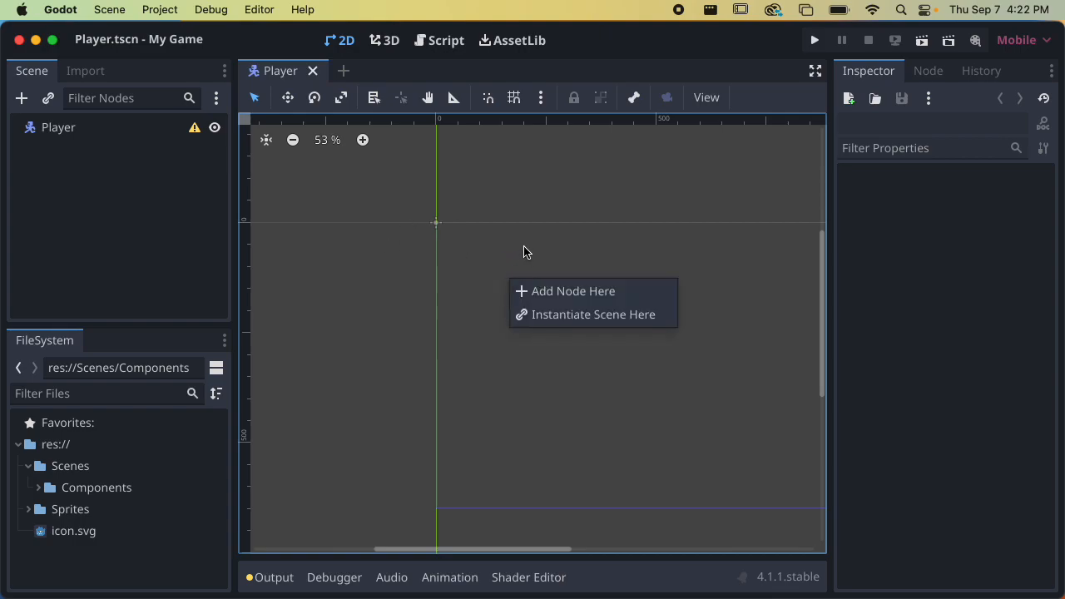
{"action": "key", "text": "Escape"}
{"action": "right_click", "coordinate": [481, 245]}
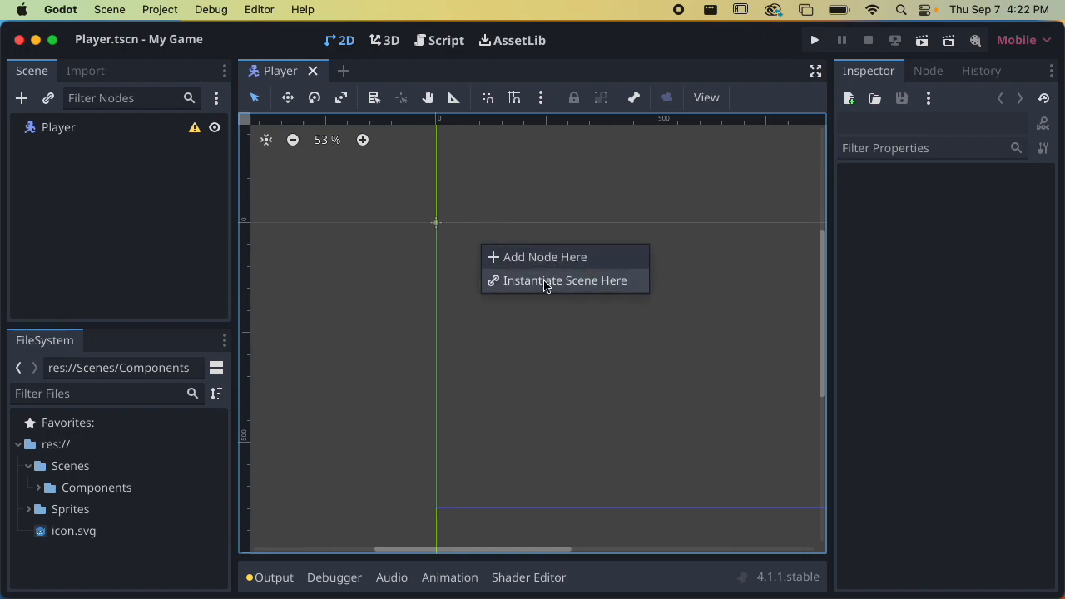
{"action": "key", "text": "Escape"}
Check the available editor configuration commands, including Editor Settings, without opening any of them
{"action": "scroll", "coordinate": [548, 278], "scroll_direction": "down", "scroll_amount": 3}
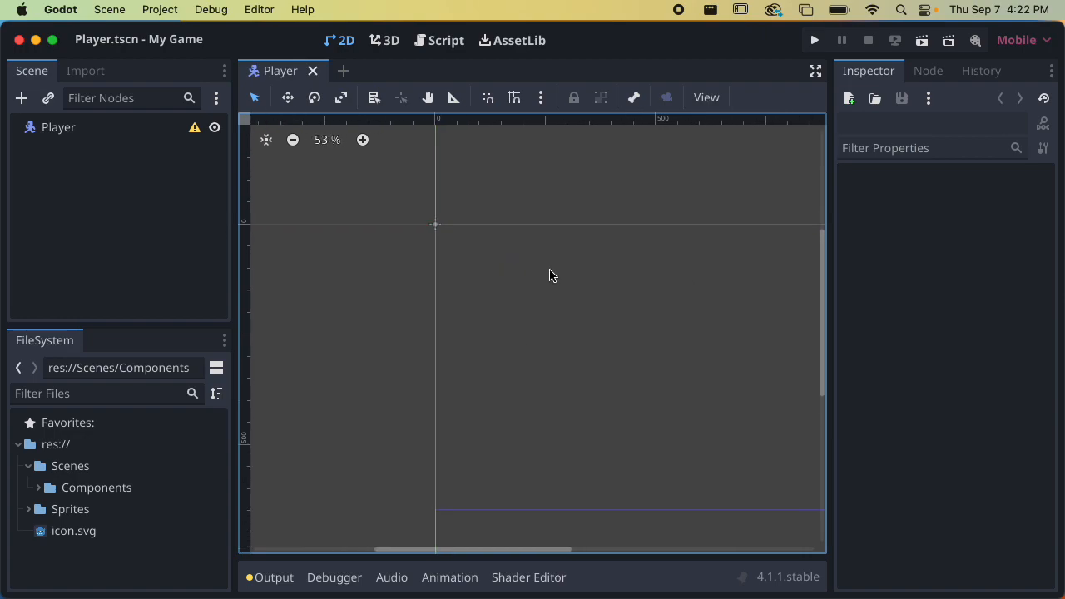
{"action": "scroll", "coordinate": [551, 278], "scroll_direction": "down", "scroll_amount": 1}
{"action": "scroll", "coordinate": [546, 276], "scroll_direction": "up", "scroll_amount": 6}
{"action": "scroll", "coordinate": [545, 291], "scroll_direction": "down", "scroll_amount": 3}
{"action": "scroll", "coordinate": [538, 286], "scroll_direction": "down", "scroll_amount": 1}
{"action": "mouse_move", "coordinate": [537, 285]}
{"action": "middle_mouse_down"}
{"action": "mouse_move", "coordinate": [492, 285]}
{"action": "mouse_move", "coordinate": [658, 331]}
{"action": "mouse_move", "coordinate": [594, 276]}
{"action": "mouse_move", "coordinate": [563, 352]}
{"action": "mouse_move", "coordinate": [594, 269]}
{"action": "mouse_move", "coordinate": [616, 269]}
{"action": "mouse_move", "coordinate": [483, 280]}
{"action": "mouse_move", "coordinate": [480, 269]}
{"action": "mouse_move", "coordinate": [539, 274]}
{"action": "middle_mouse_up"}
{"action": "scroll", "coordinate": [528, 288], "scroll_direction": "up", "scroll_amount": 3}
{"action": "scroll", "coordinate": [541, 280], "scroll_direction": "down", "scroll_amount": 2}
{"action": "left_click", "coordinate": [250, 10]}
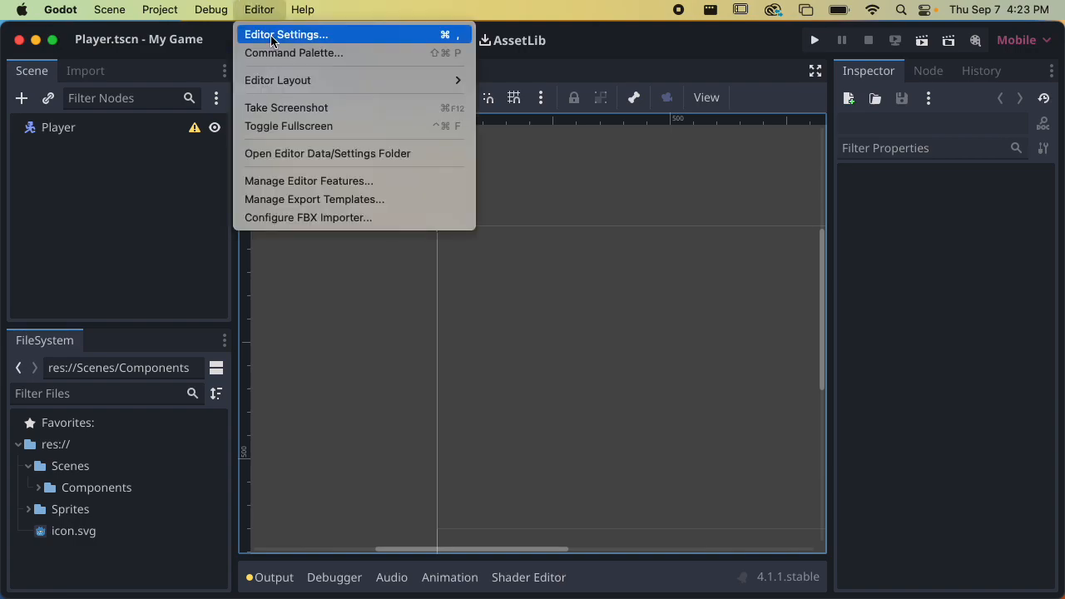
{"action": "left_click", "coordinate": [257, 10]}
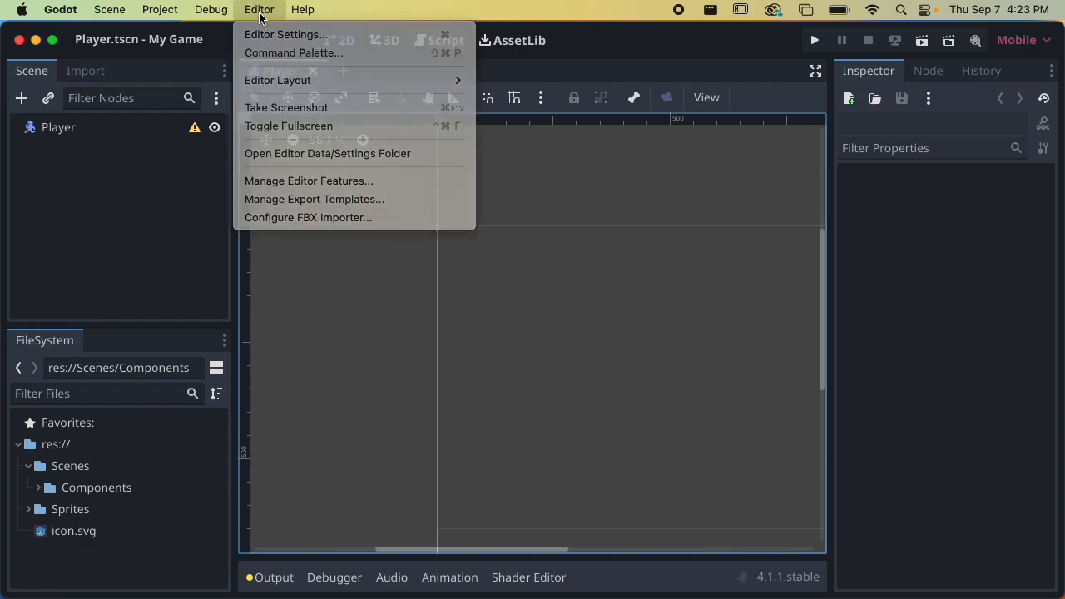
Examine the game viewport's boundary rectangle on the 2D canvas and return to a close view of the origin
{"action": "scroll", "coordinate": [587, 283], "scroll_direction": "down", "scroll_amount": 2}
{"action": "scroll", "coordinate": [596, 255], "scroll_direction": "down", "scroll_amount": 2}
{"action": "middle_click_drag", "start_coordinate": [596, 255], "coordinate": [444, 248]}
{"action": "scroll", "coordinate": [444, 247], "scroll_direction": "up", "scroll_amount": 1}
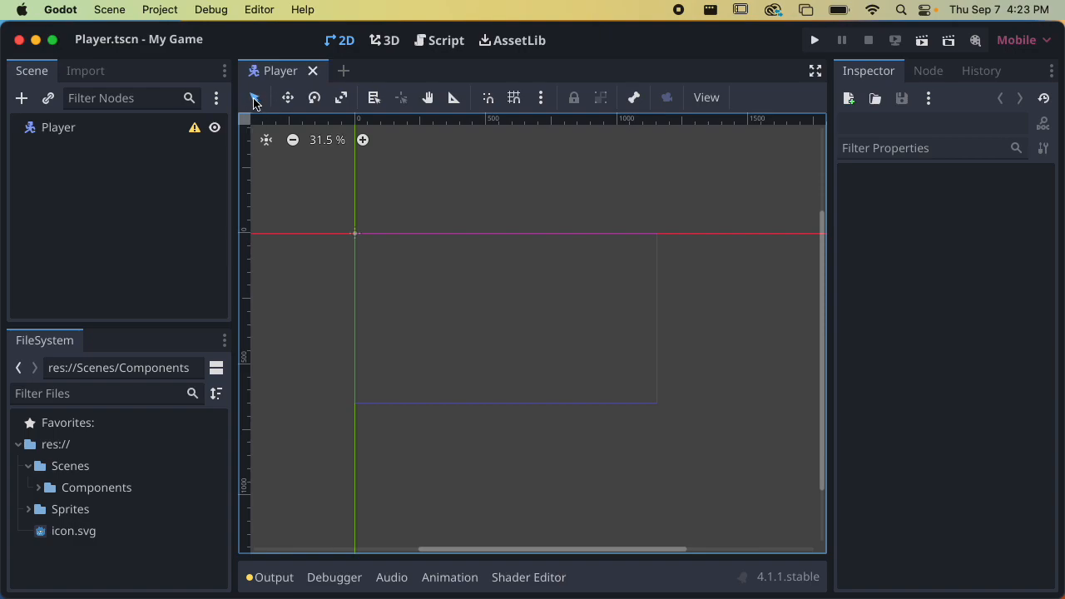
{"action": "scroll", "coordinate": [378, 273], "scroll_direction": "up", "scroll_amount": 5}
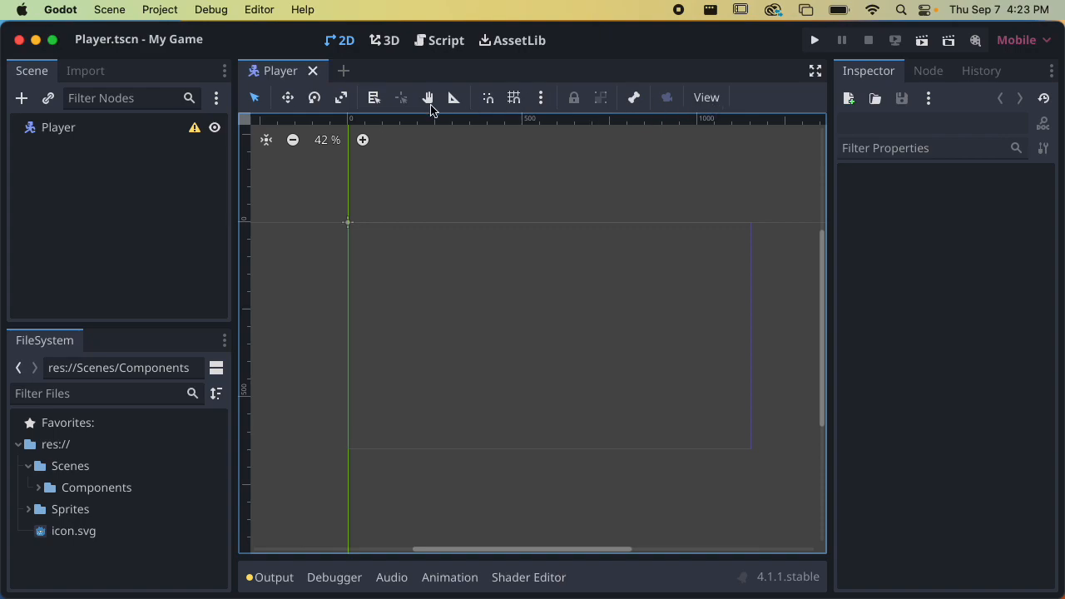
{"action": "middle_click_drag", "start_coordinate": [447, 251], "coordinate": [554, 314]}
{"action": "scroll", "coordinate": [500, 288], "scroll_direction": "up", "scroll_amount": 2}
{"action": "middle_click_drag", "start_coordinate": [499, 288], "coordinate": [477, 286]}
{"action": "scroll", "coordinate": [478, 292], "scroll_direction": "down", "scroll_amount": 1}
{"action": "scroll", "coordinate": [479, 289], "scroll_direction": "down", "scroll_amount": 3}
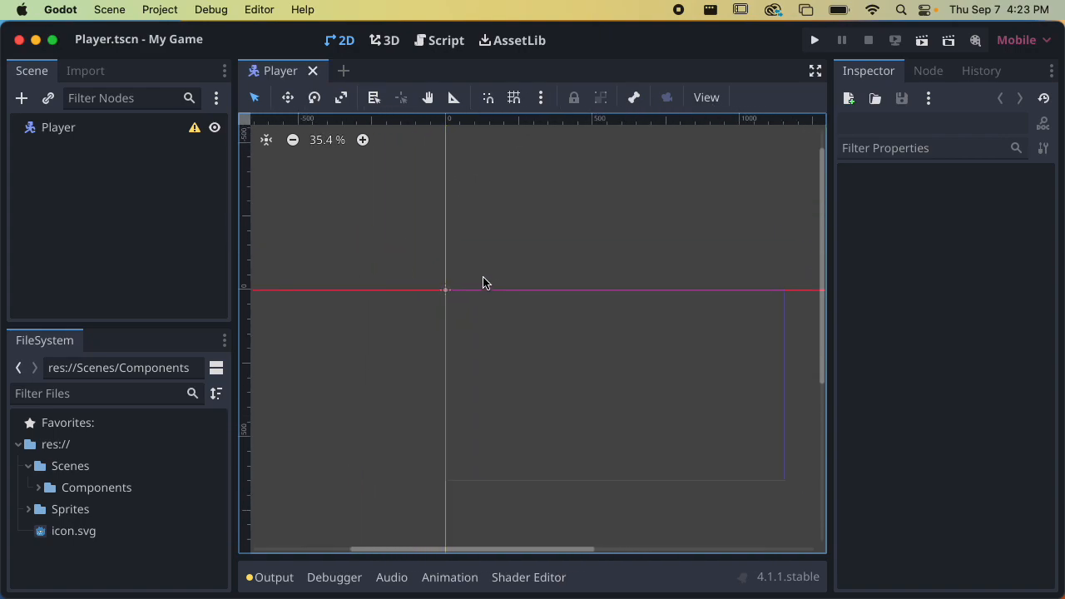
{"action": "scroll", "coordinate": [477, 259], "scroll_direction": "up", "scroll_amount": 4}
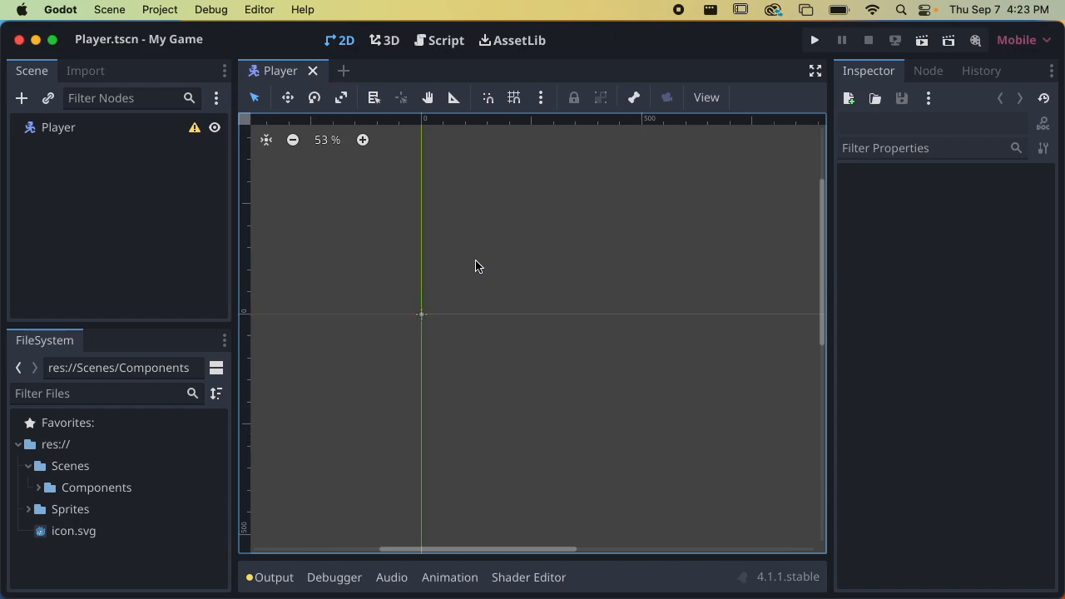
{"action": "middle_click_drag", "start_coordinate": [466, 364], "coordinate": [527, 325]}
{"action": "scroll", "coordinate": [527, 325], "scroll_direction": "up", "scroll_amount": 4}
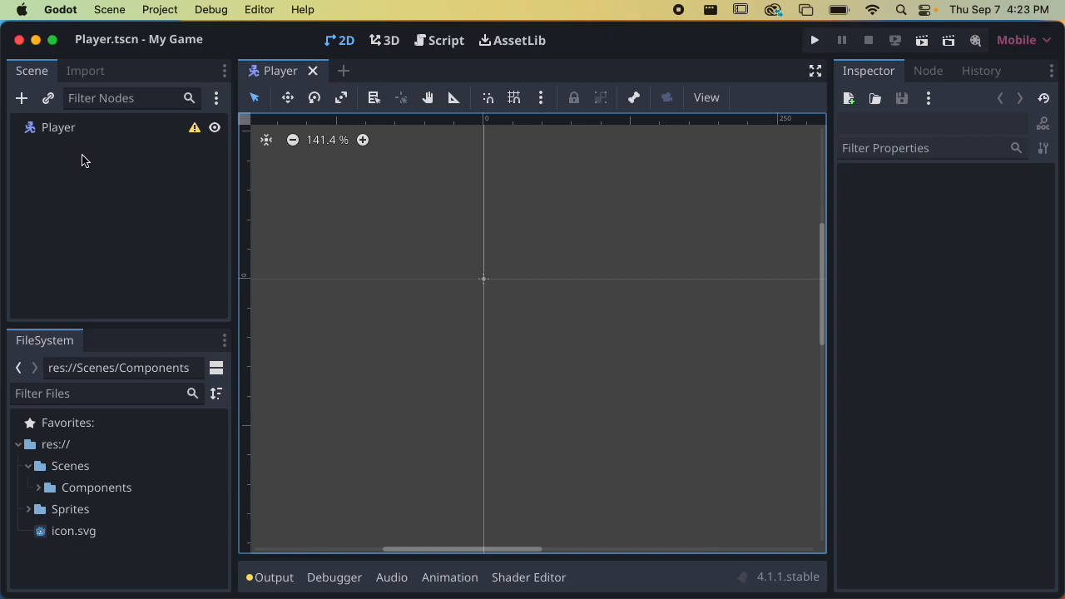
Search the node types for "animated" and add an AnimatedSprite2D as a child of the Player node
{"action": "left_click", "coordinate": [53, 126]}
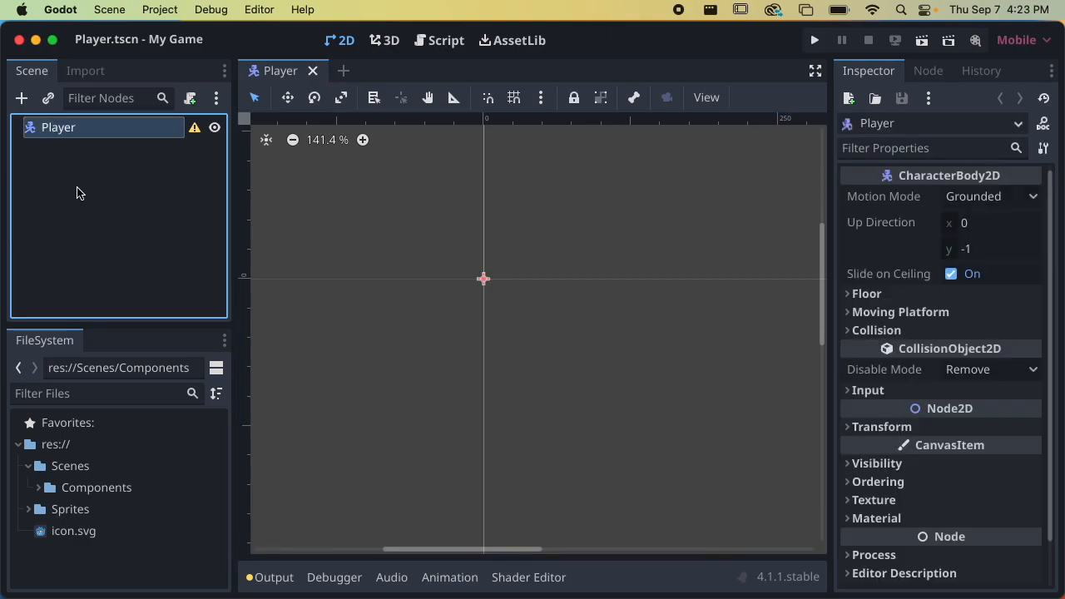
{"action": "left_click", "coordinate": [22, 98]}
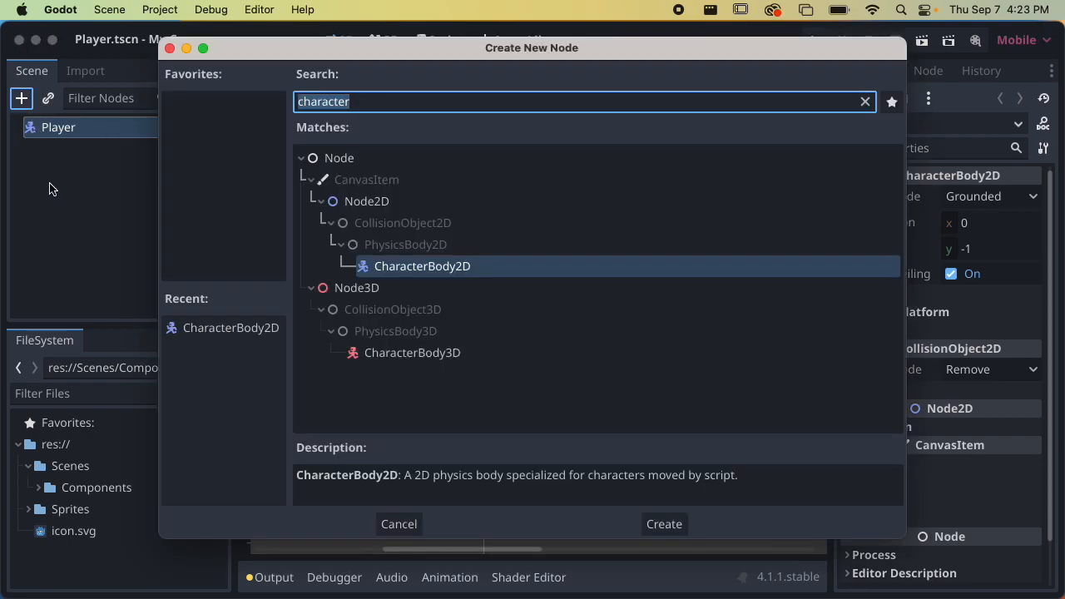
{"action": "left_click", "coordinate": [397, 521]}
{"action": "left_click", "coordinate": [83, 146]}
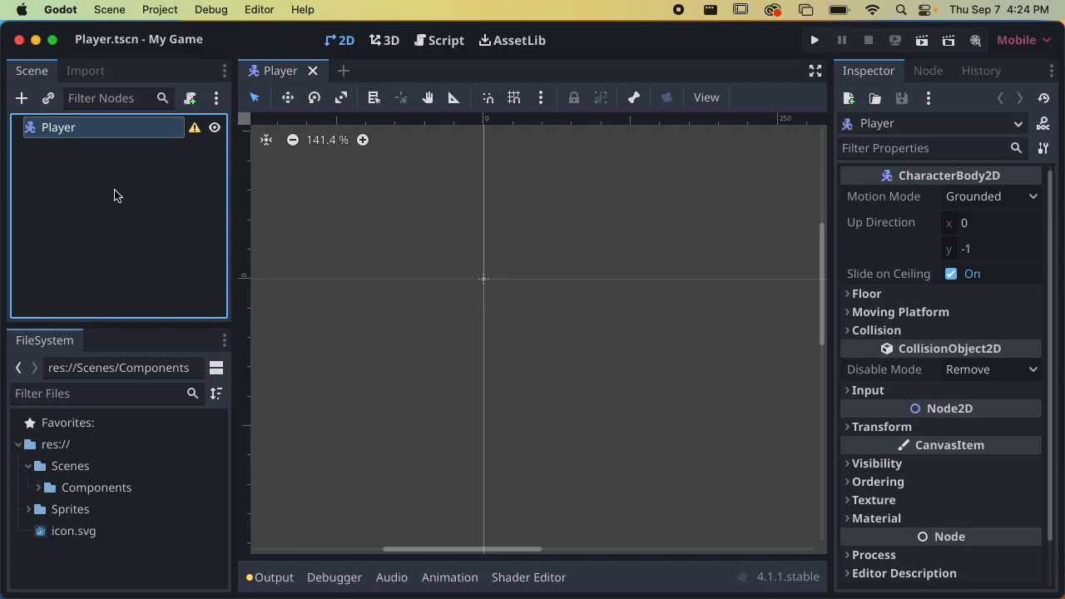
{"action": "key", "text": "super+a"}
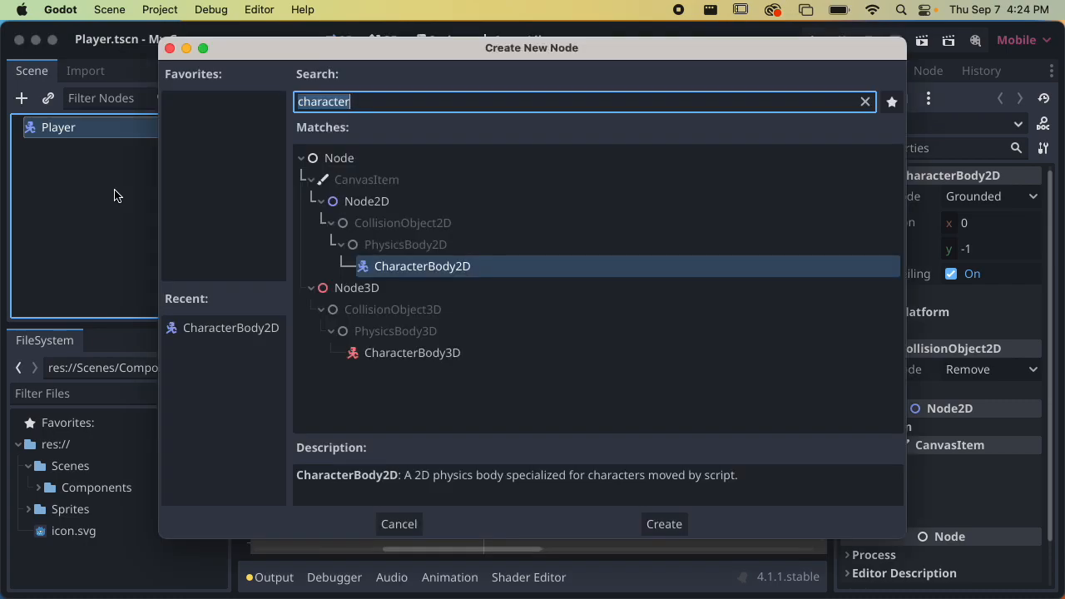
{"action": "key", "text": "BackSpace"}
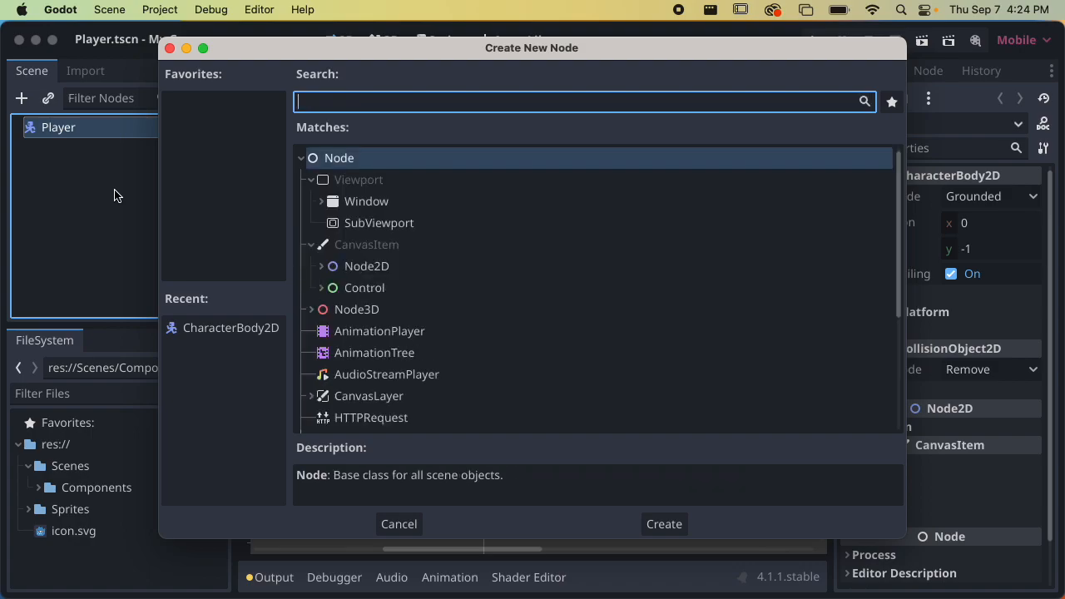
{"action": "type", "text": "animated"}
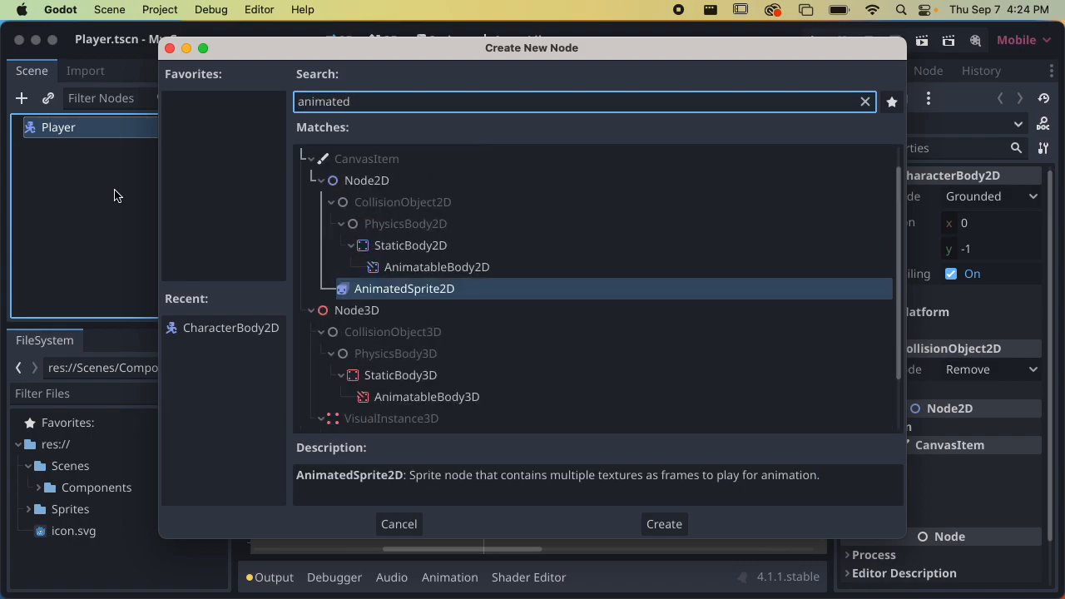
{"action": "key", "text": "Return"}
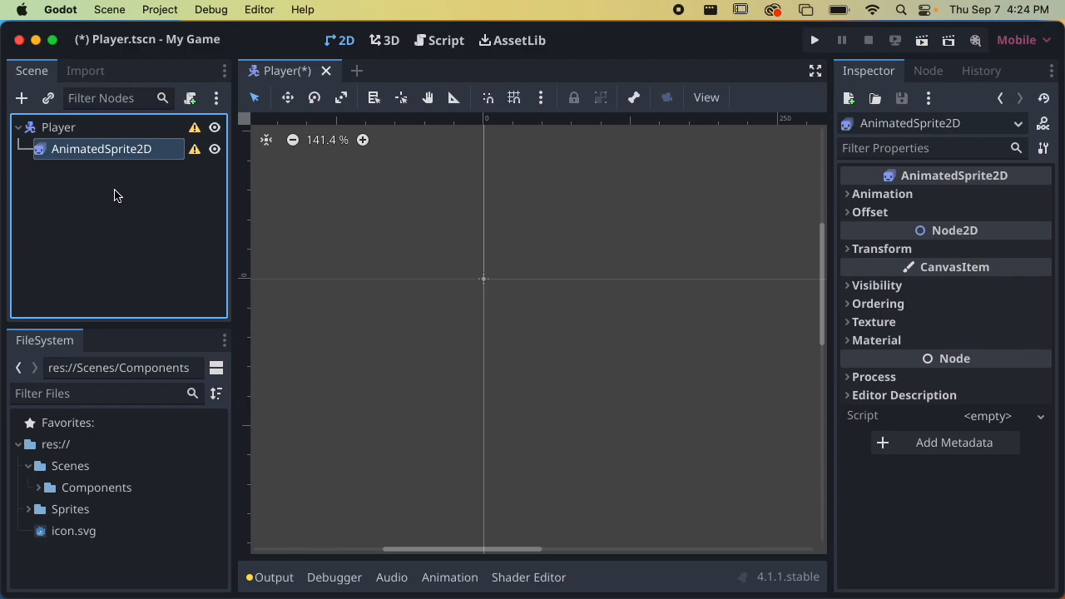
Read and dismiss the configuration warning on the AnimatedSprite2D node
{"action": "left_click", "coordinate": [195, 150]}
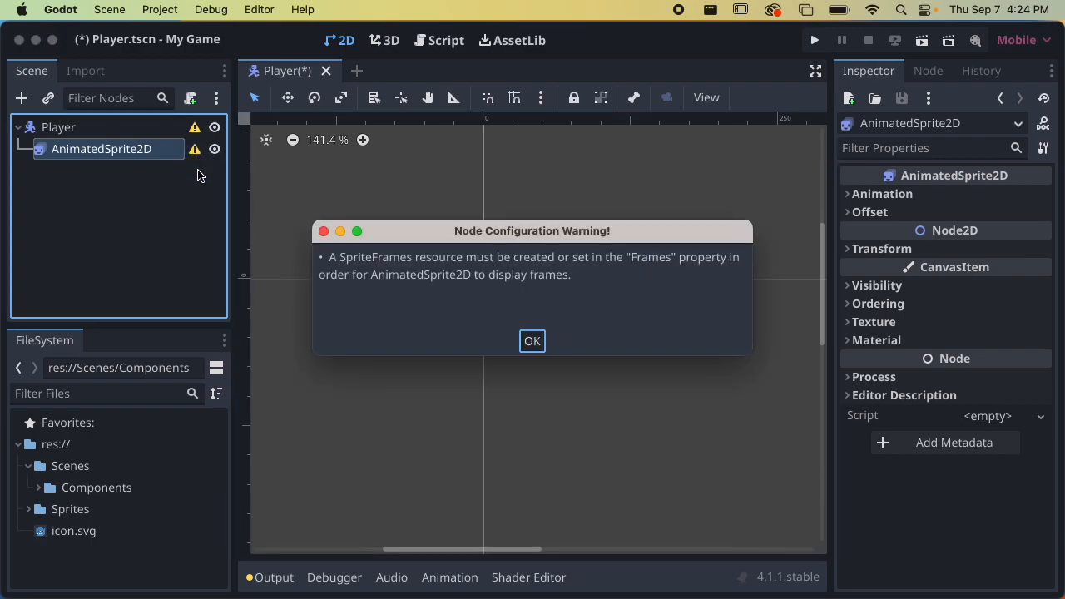
{"action": "left_click", "coordinate": [532, 341]}
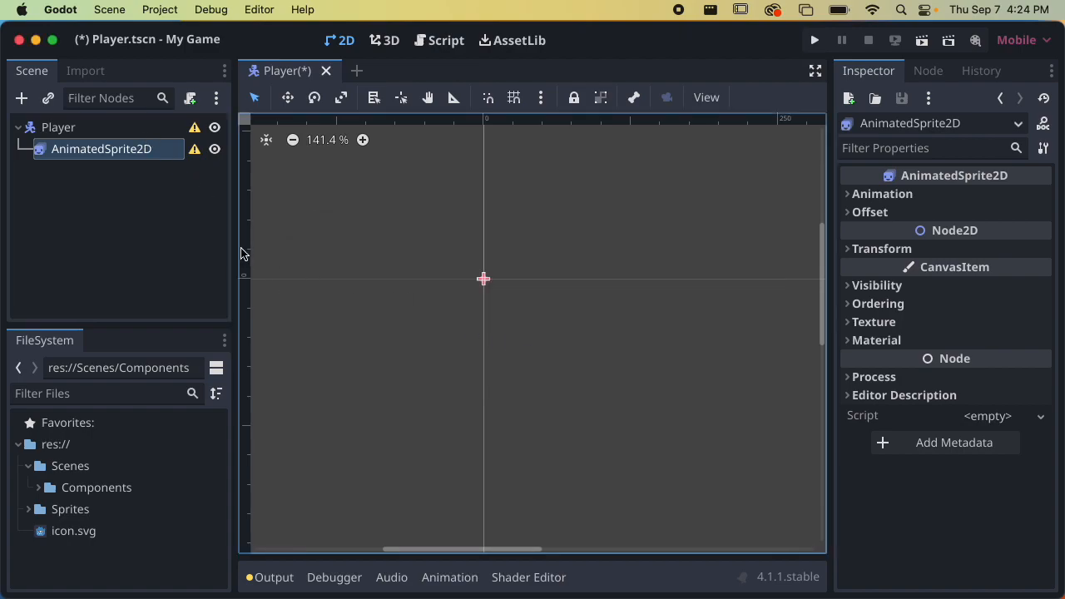
{"action": "left_click", "coordinate": [153, 153]}
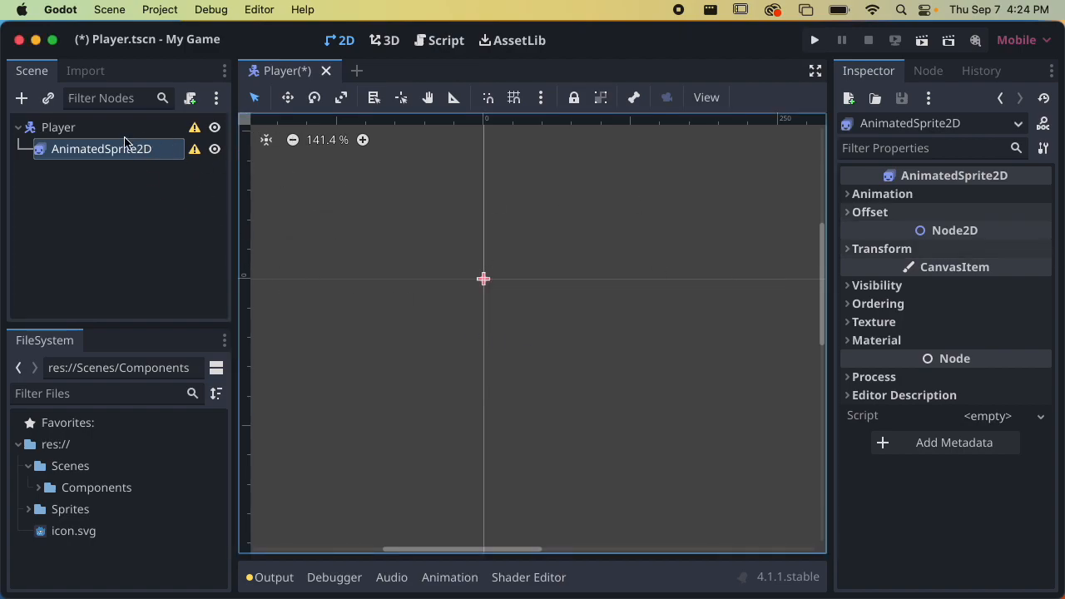
Compare the properties of the Player and AnimatedSprite2D nodes, finishing with AnimatedSprite2D selected
{"action": "left_click", "coordinate": [119, 130]}
{"action": "left_click", "coordinate": [112, 148]}
{"action": "left_click", "coordinate": [114, 128]}
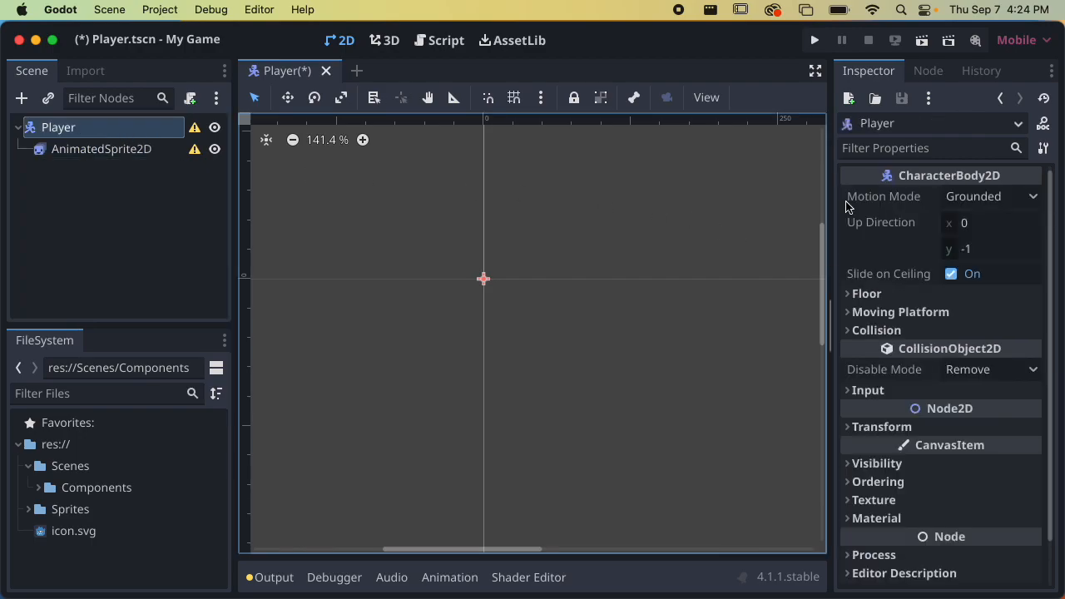
{"action": "left_click", "coordinate": [74, 150]}
{"action": "left_click", "coordinate": [79, 130]}
{"action": "left_click", "coordinate": [80, 149]}
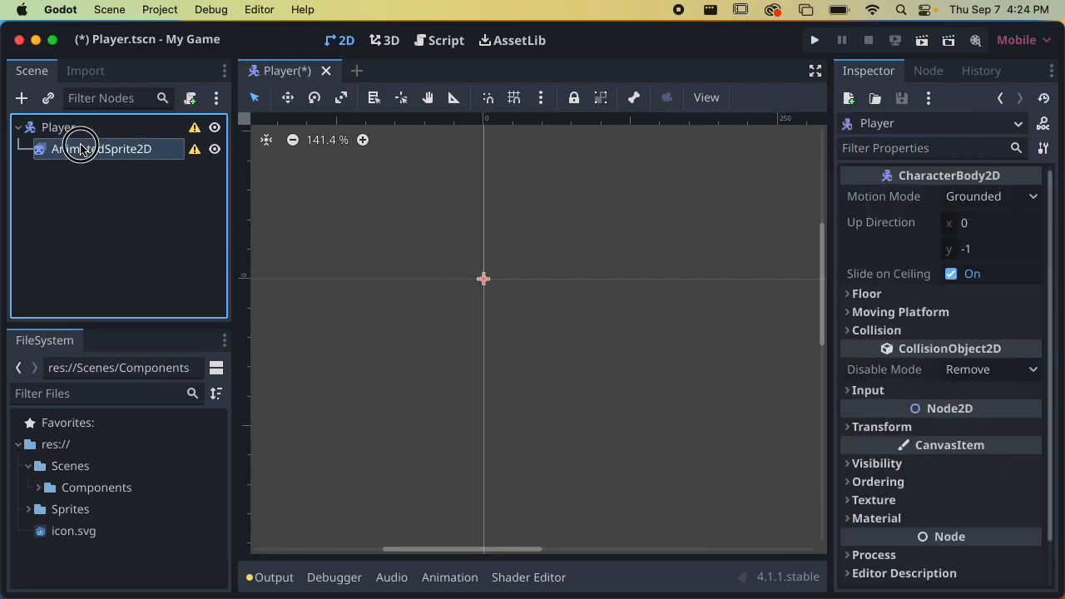
{"action": "left_click", "coordinate": [84, 127]}
{"action": "left_click", "coordinate": [87, 149]}
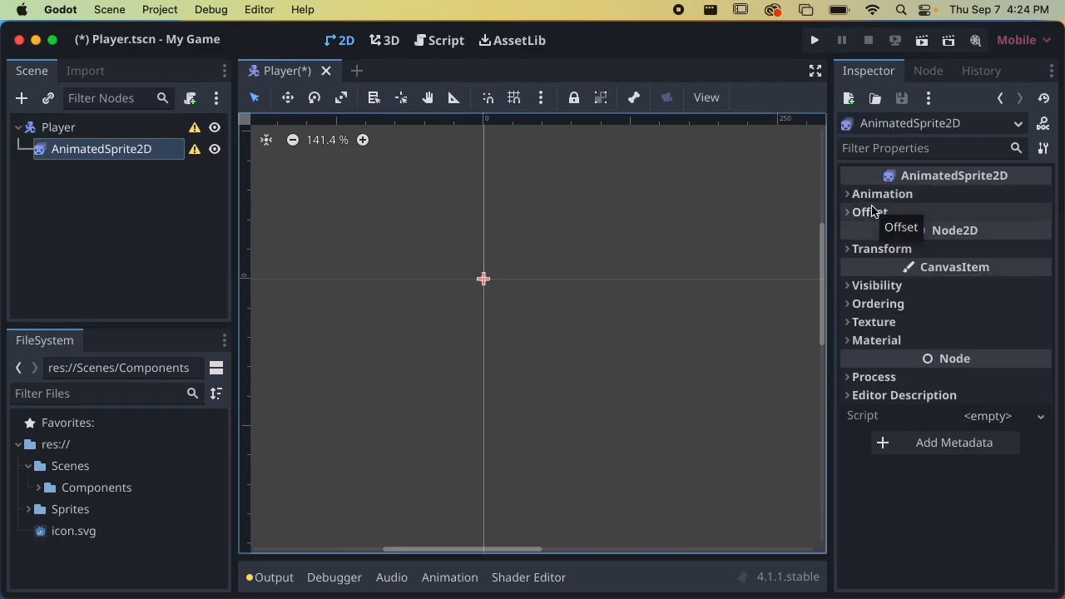
{"action": "left_click", "coordinate": [56, 130]}
{"action": "left_click", "coordinate": [66, 150]}
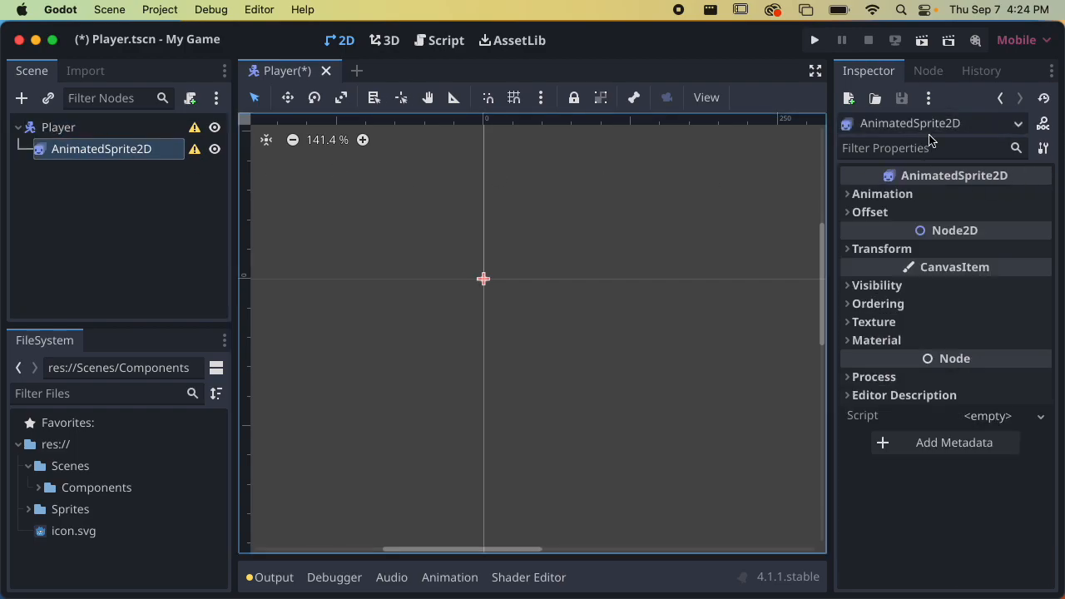
{"action": "left_click", "coordinate": [135, 130]}
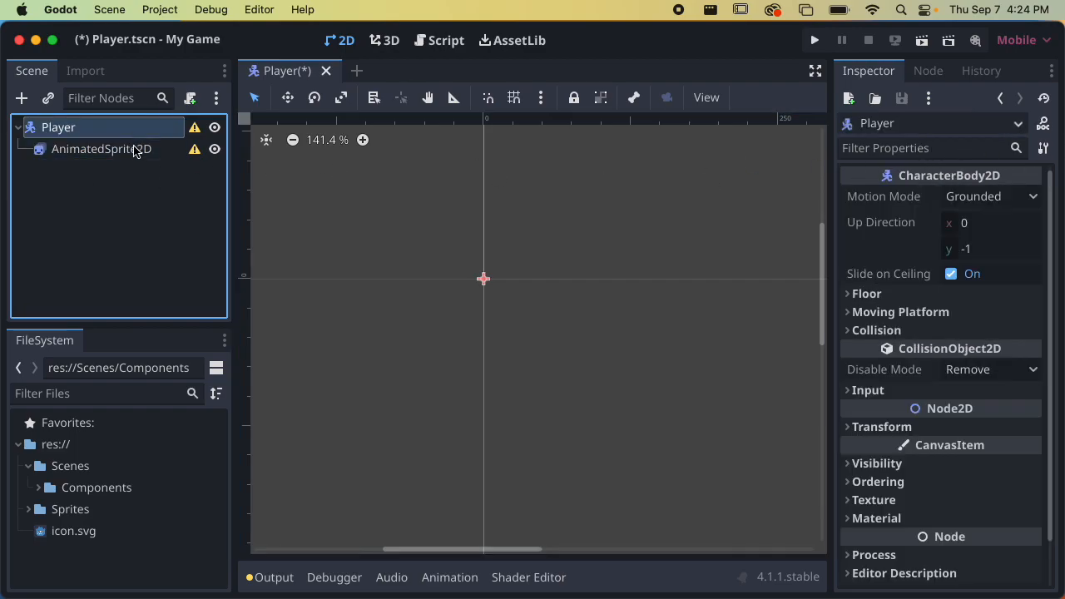
{"action": "left_click", "coordinate": [133, 148]}
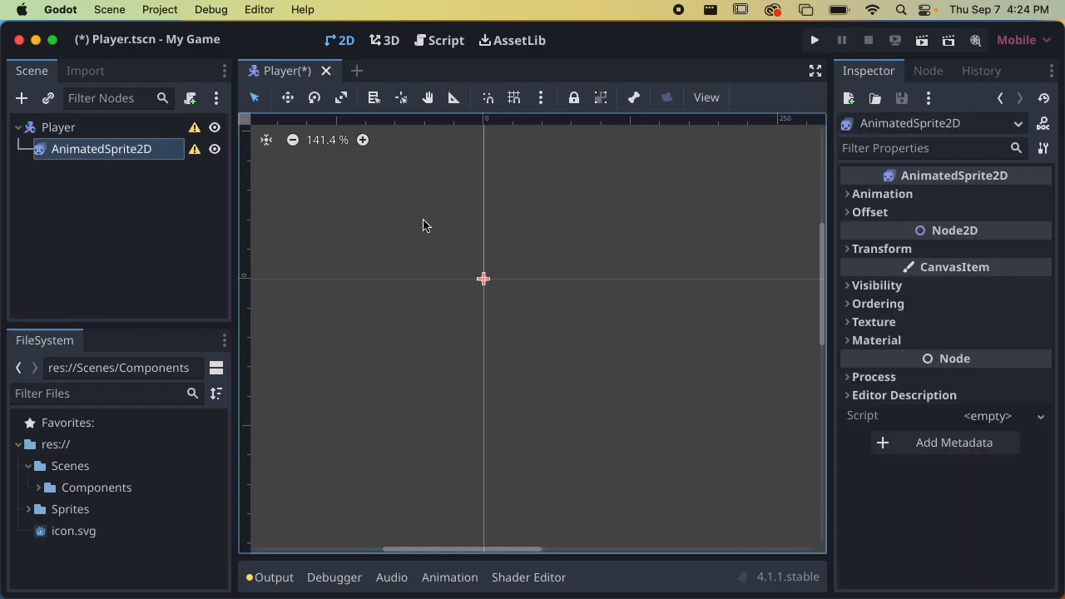
Assign a new SpriteFrames resource to the AnimatedSprite2D's Sprite Frames property and open it for editing
{"action": "left_click", "coordinate": [909, 197]}
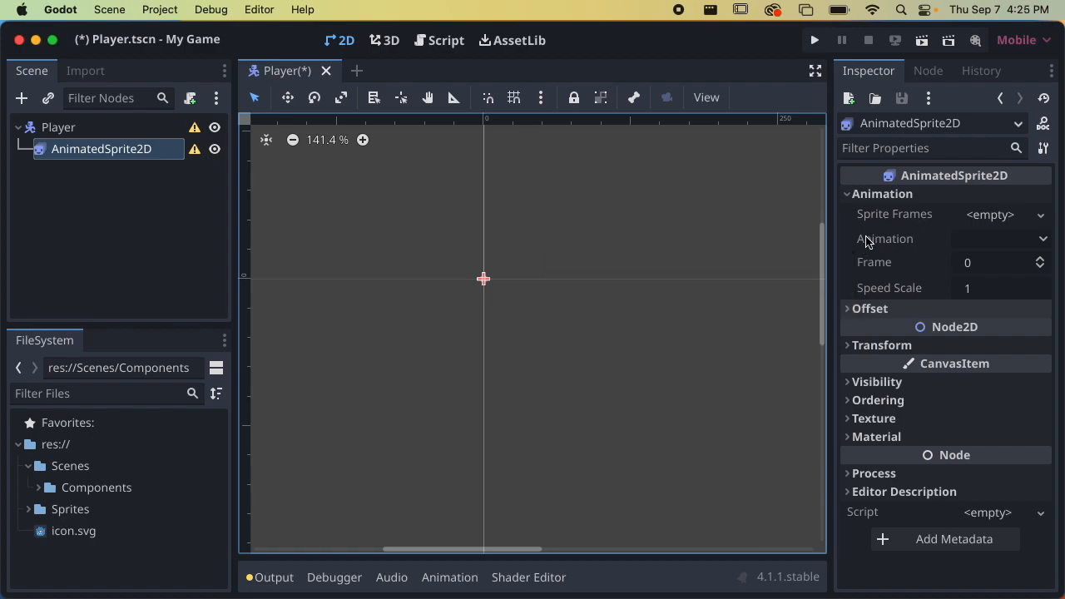
{"action": "left_click", "coordinate": [859, 215]}
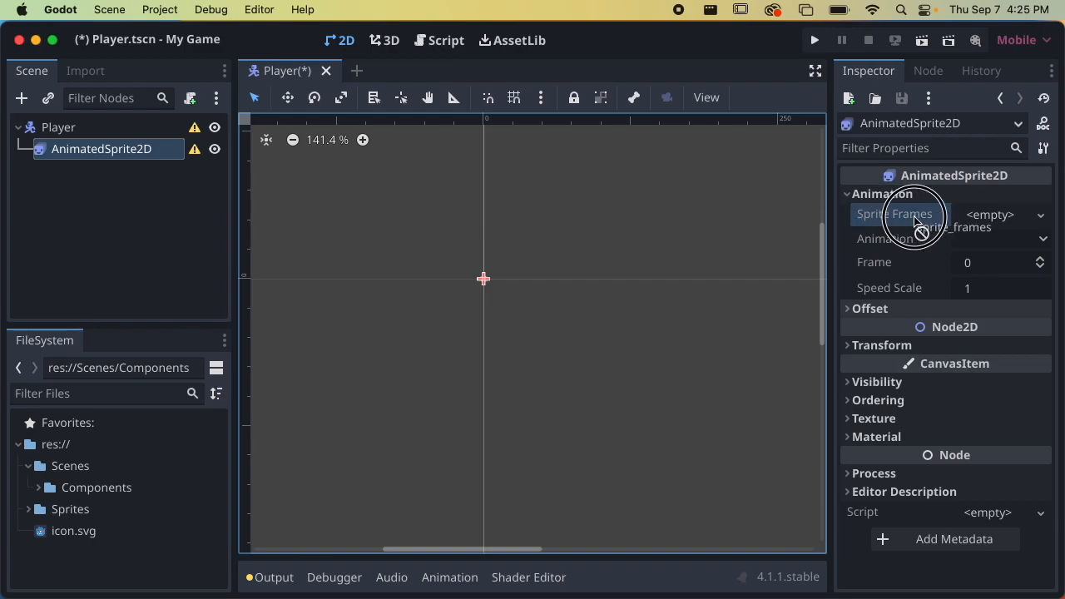
{"action": "left_click", "coordinate": [998, 218]}
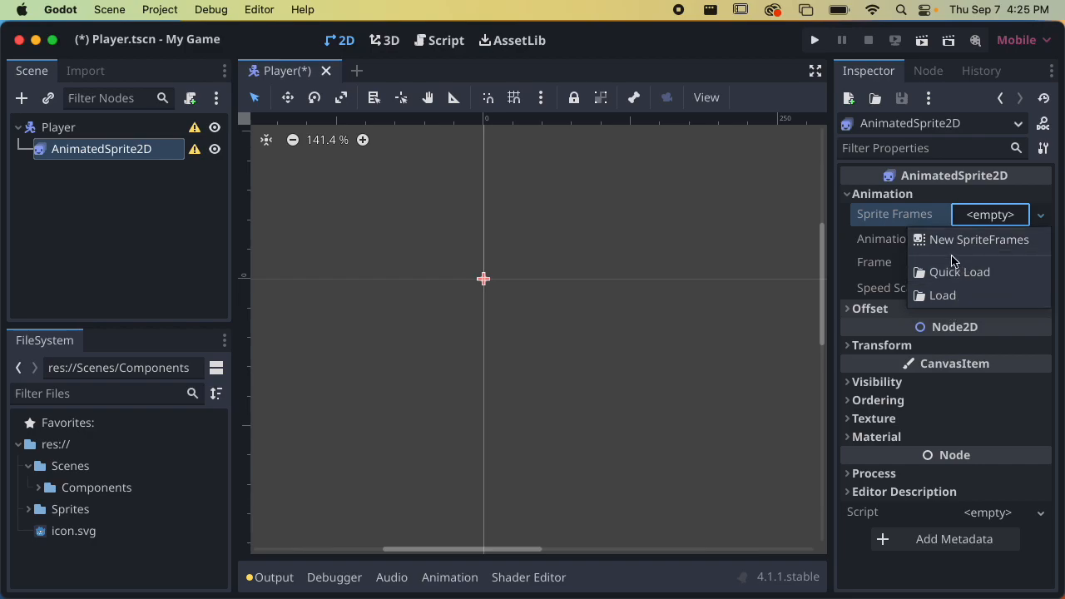
{"action": "left_click", "coordinate": [1014, 243]}
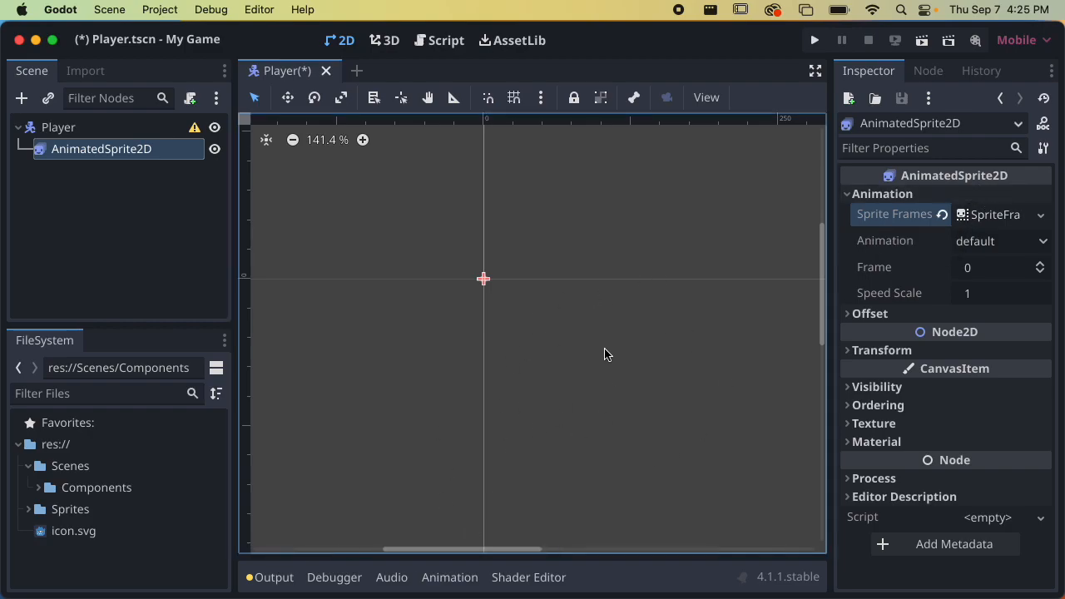
{"action": "left_click", "coordinate": [998, 217]}
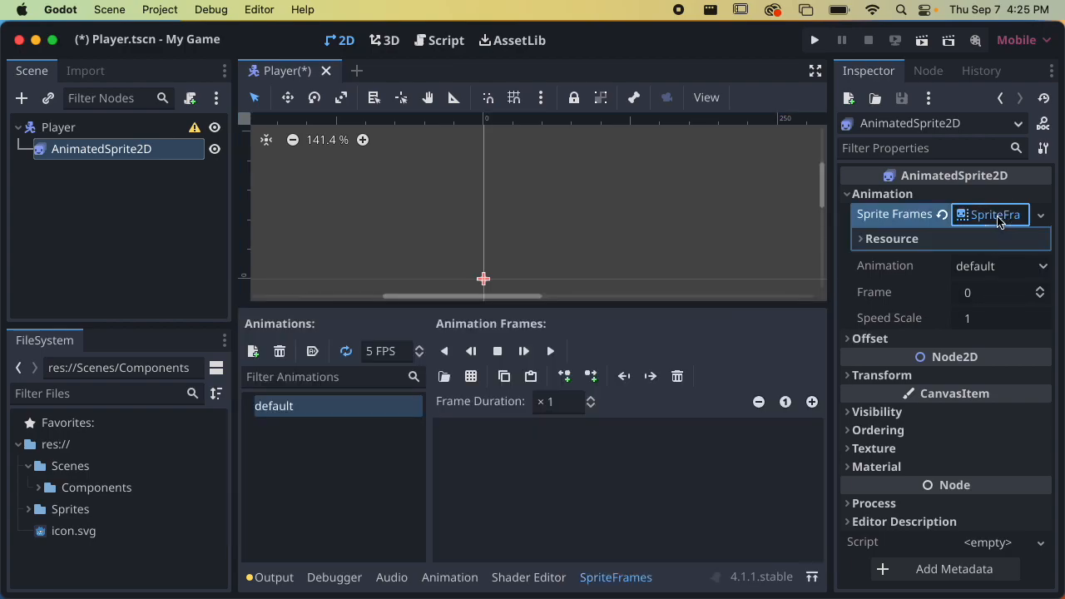
{"action": "left_click", "coordinate": [999, 216]}
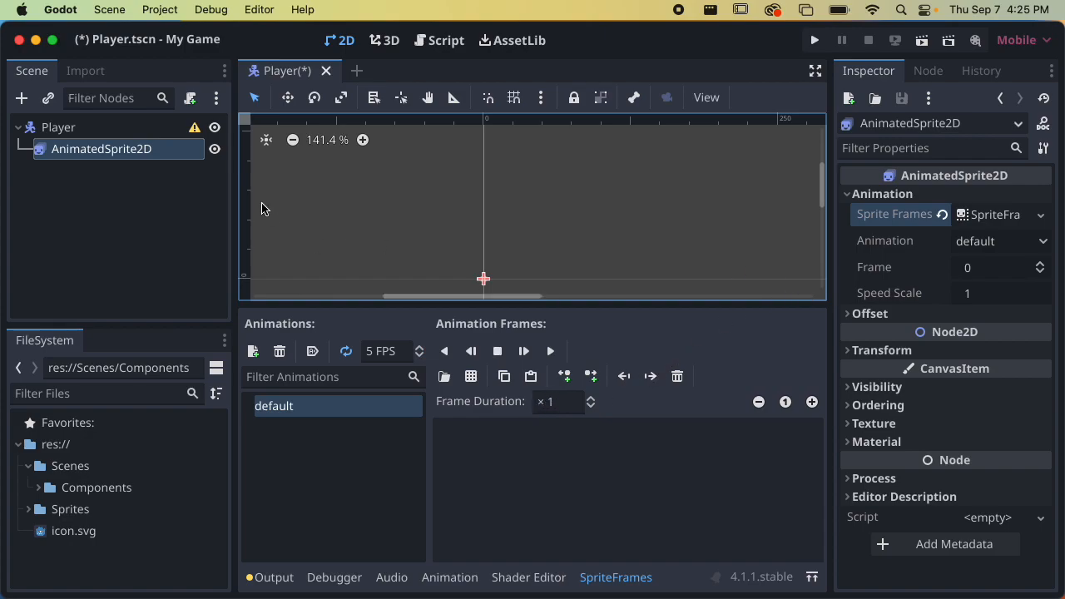
Deselect the AnimatedSprite2D node, reselect it and reopen its SpriteFrames resource for editing
{"action": "left_click", "coordinate": [88, 184]}
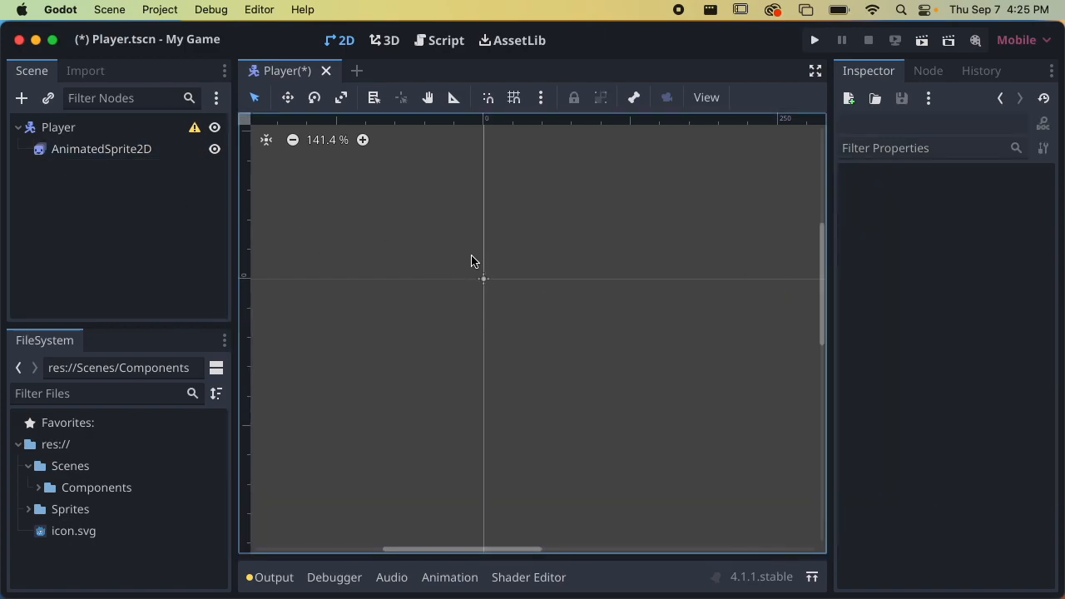
{"action": "left_click", "coordinate": [106, 158]}
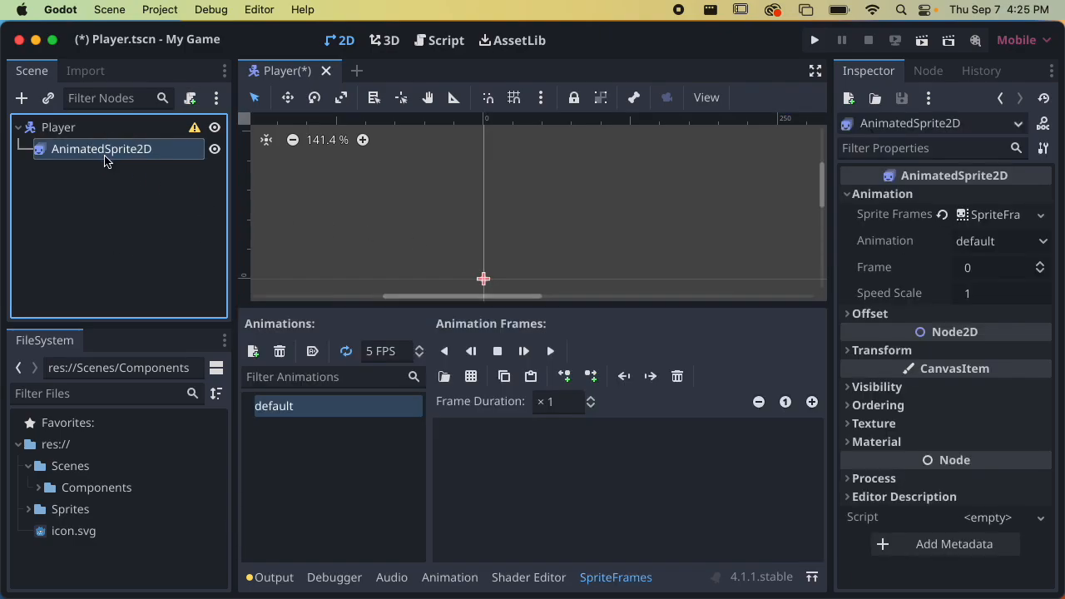
{"action": "left_click", "coordinate": [980, 216]}
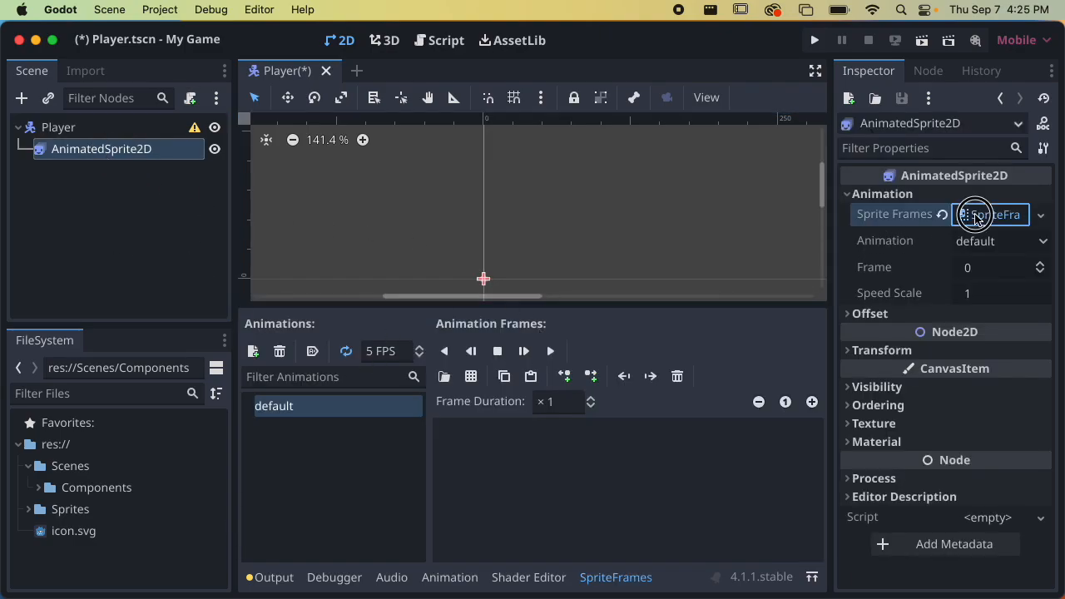
{"action": "left_click", "coordinate": [980, 216]}
{"action": "left_click", "coordinate": [980, 217]}
{"action": "left_click", "coordinate": [980, 216]}
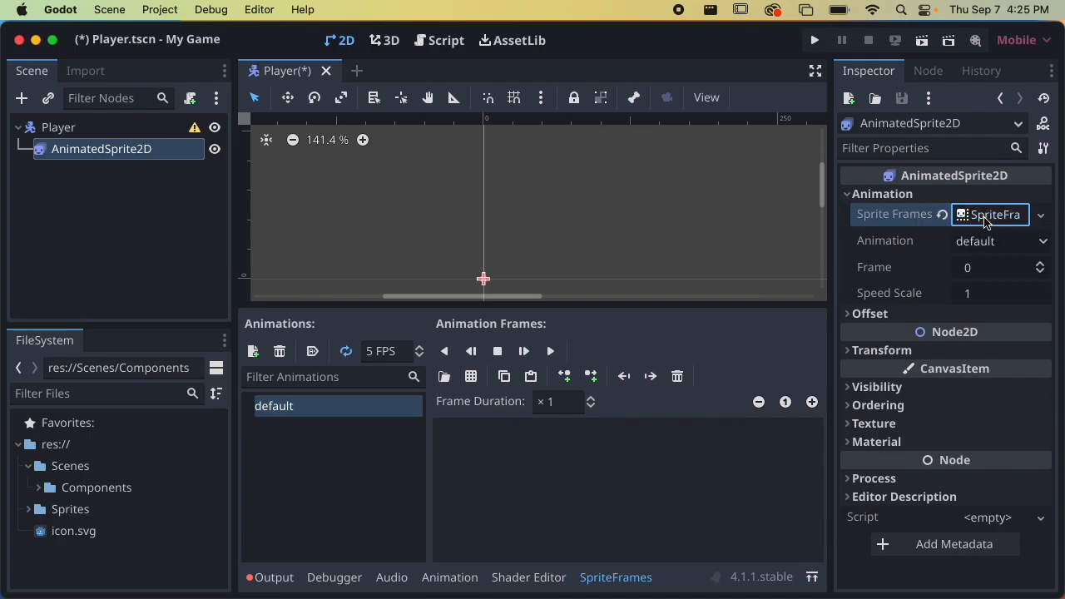
{"action": "mouse_move", "coordinate": [870, 254]}
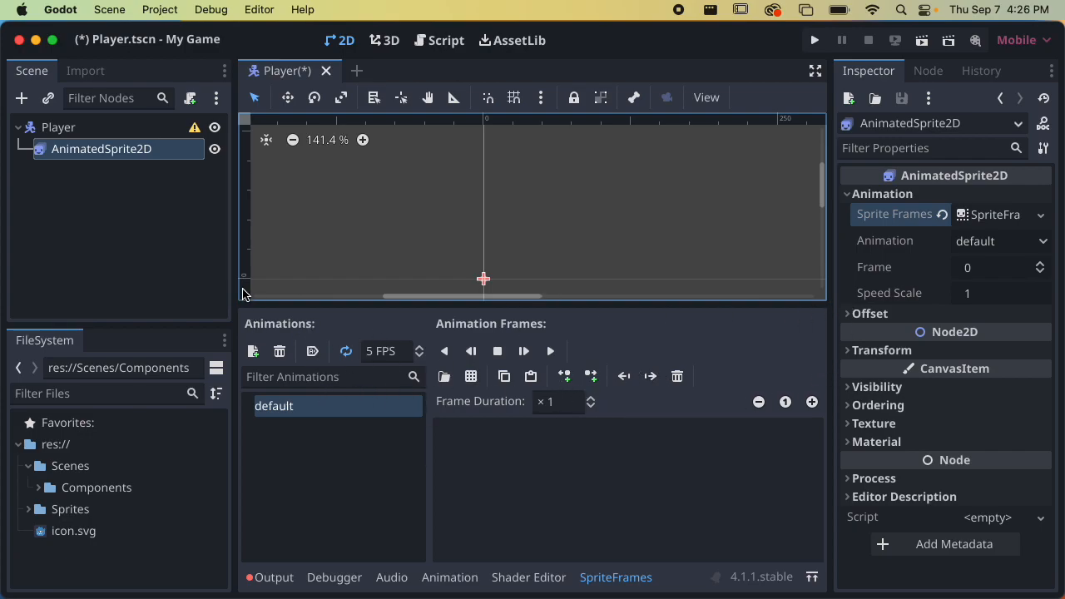
Narrow the docks on both sides to give the SpriteFrames editor more width
{"action": "left_click_drag", "start_coordinate": [234, 329], "coordinate": [129, 351]}
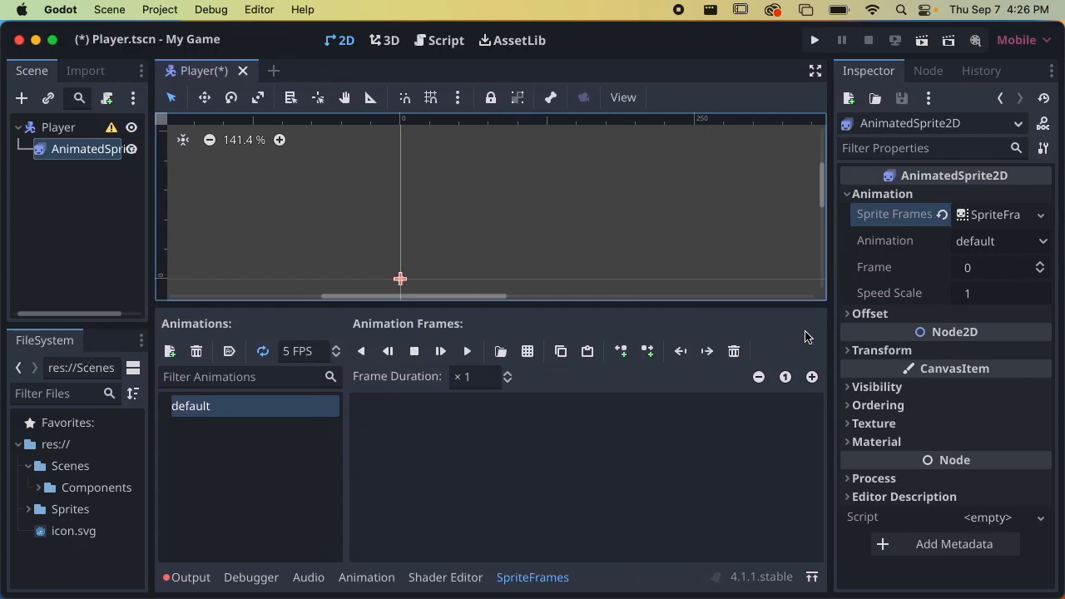
{"action": "left_click_drag", "start_coordinate": [832, 308], "coordinate": [921, 314]}
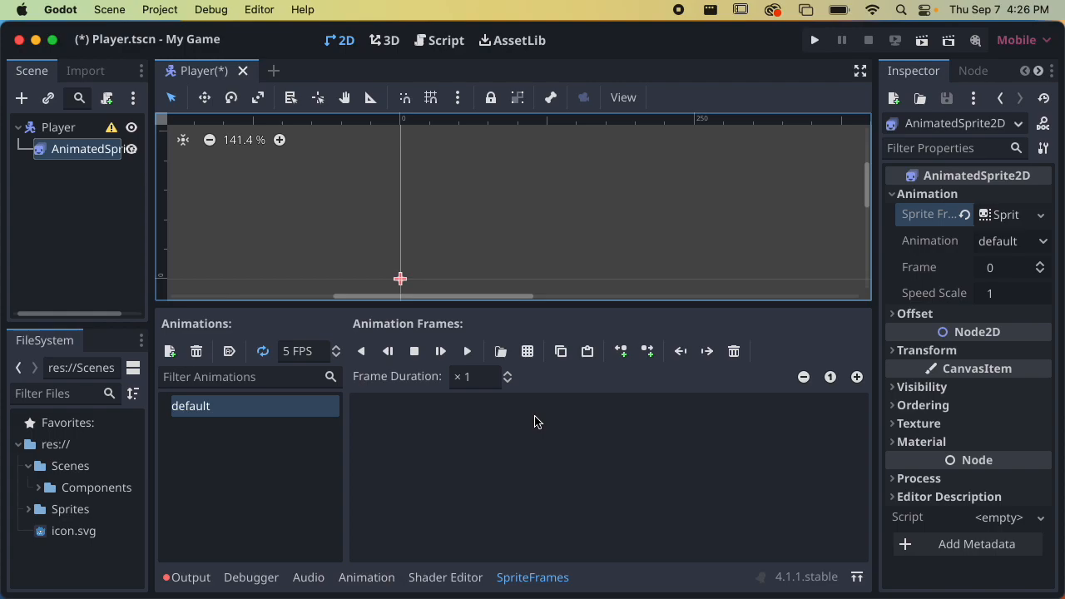
{"action": "scroll", "coordinate": [442, 219], "scroll_direction": "down", "scroll_amount": 2}
{"action": "scroll", "coordinate": [452, 188], "scroll_direction": "up", "scroll_amount": 2}
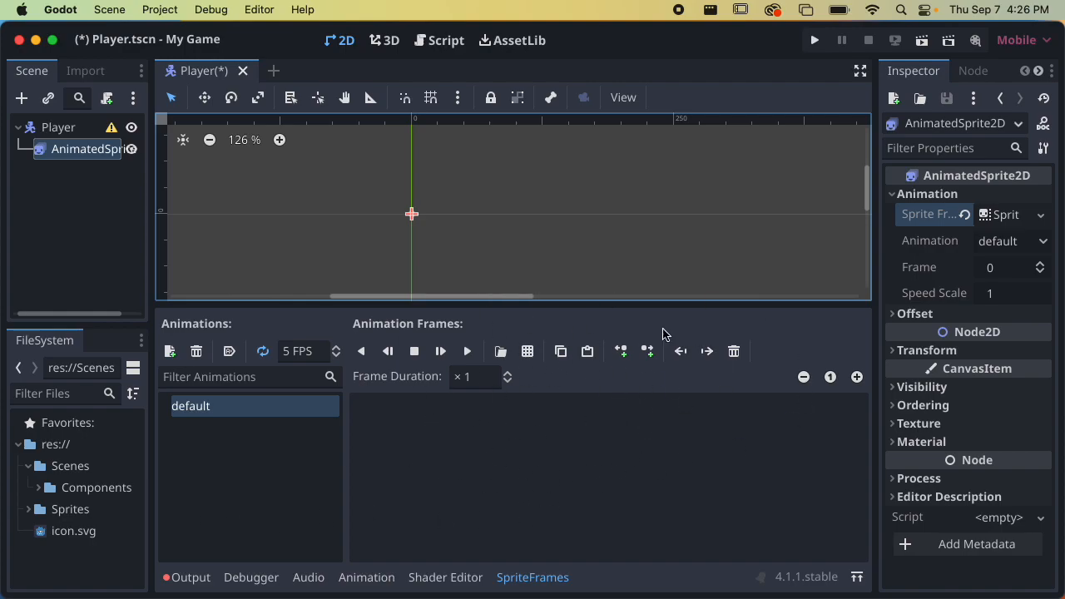
Rename the default animation to Idle and enable autoplay on load for it
{"action": "double_click", "coordinate": [191, 408]}
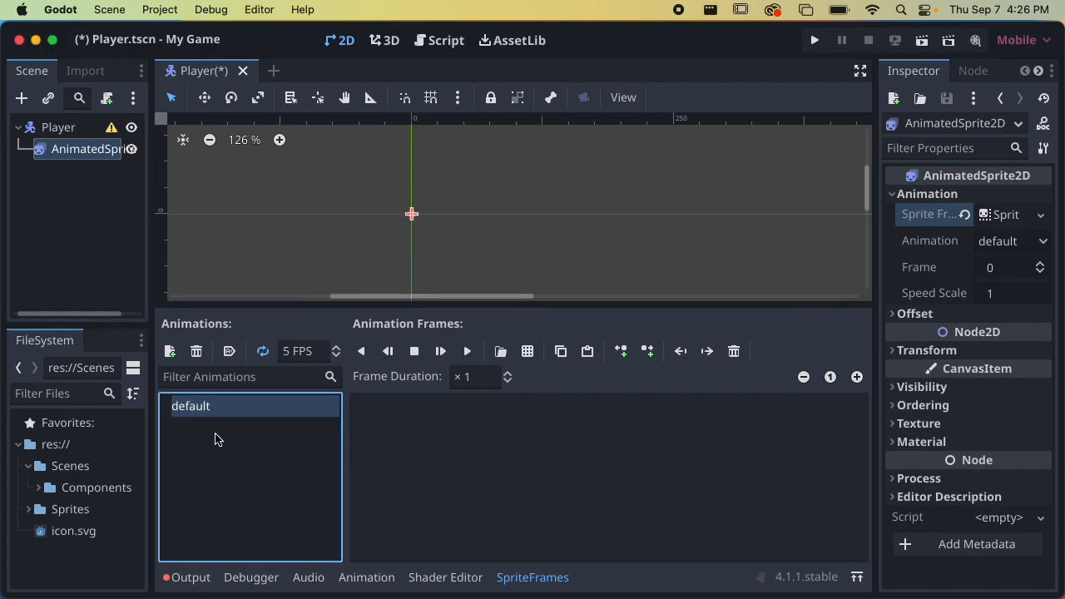
{"action": "double_click", "coordinate": [205, 408]}
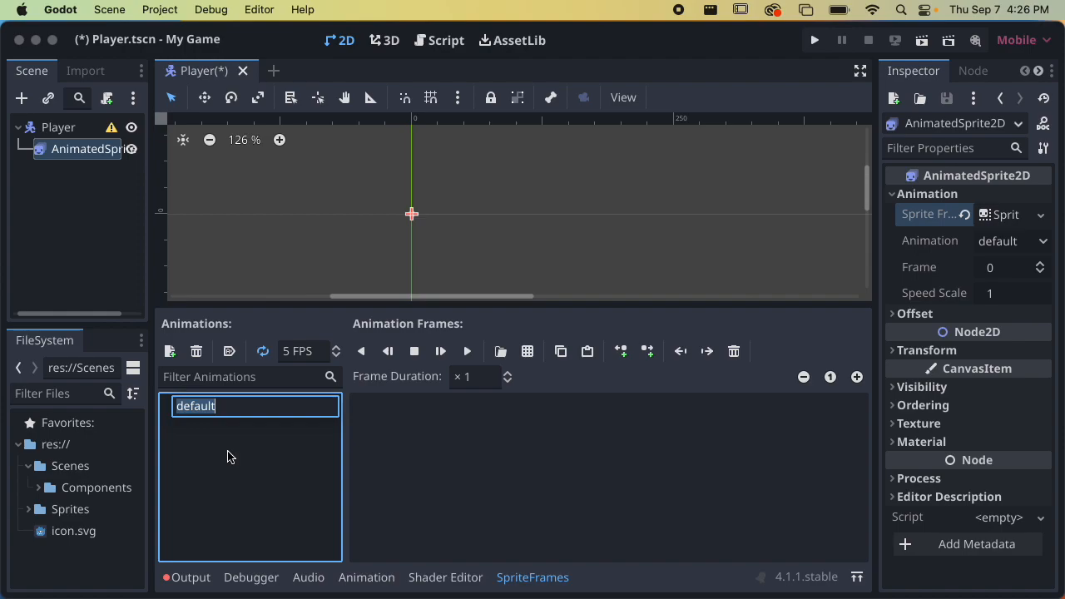
{"action": "key", "text": "BackSpace"}
{"action": "type", "text": "Idle"}
{"action": "key", "text": "Return"}
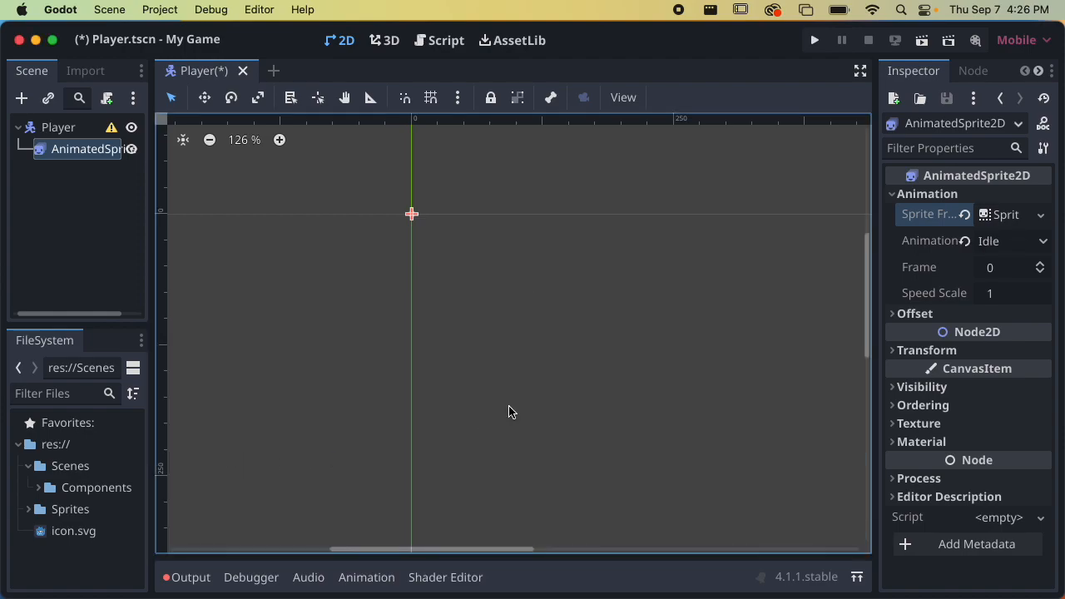
{"action": "left_click", "coordinate": [1003, 216]}
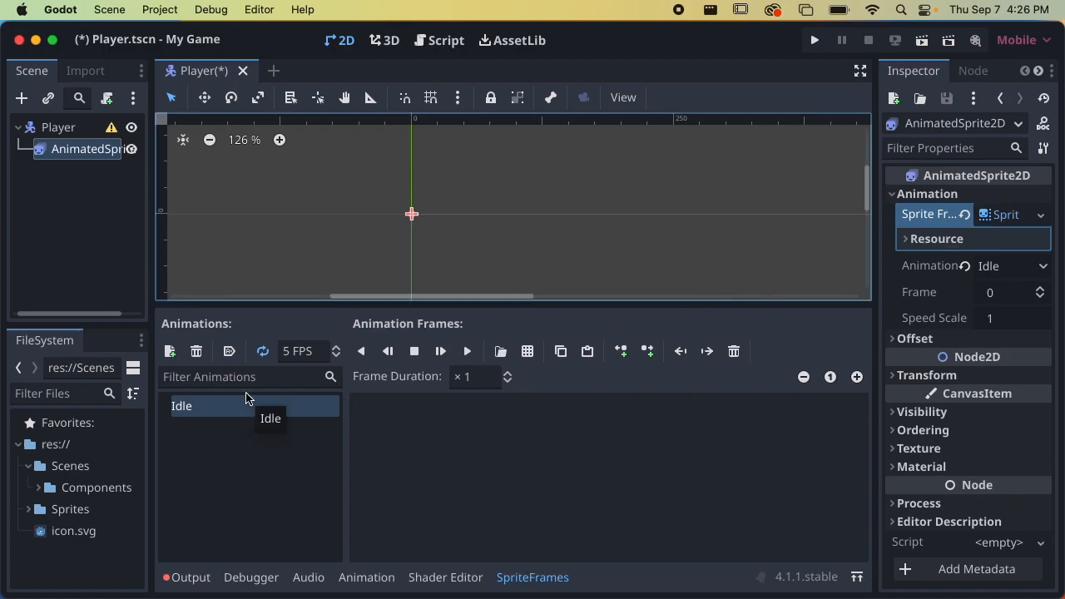
{"action": "left_click", "coordinate": [230, 351]}
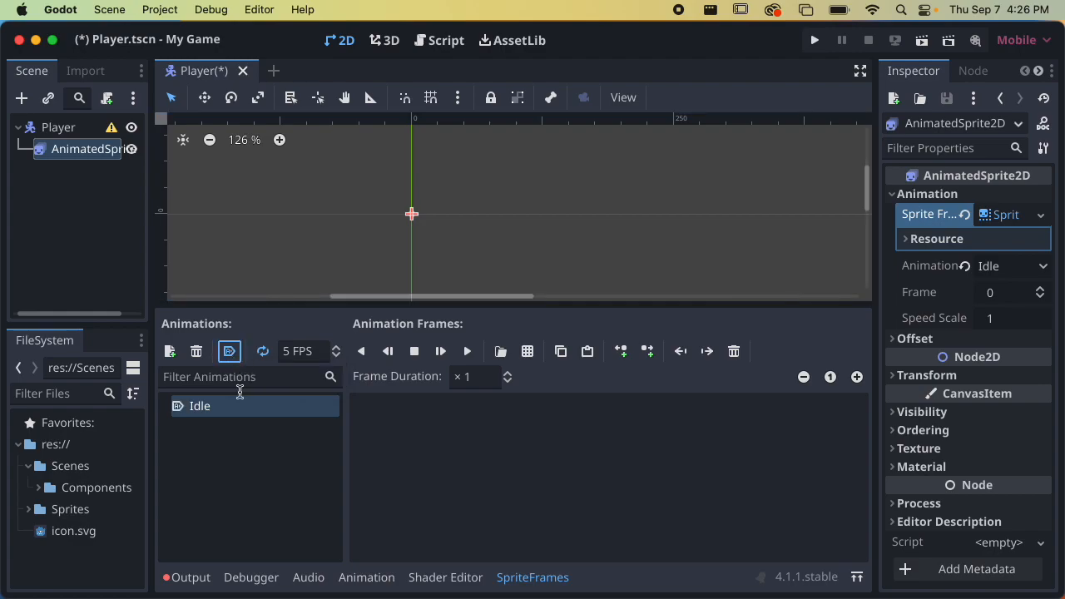
{"action": "left_click", "coordinate": [286, 448]}
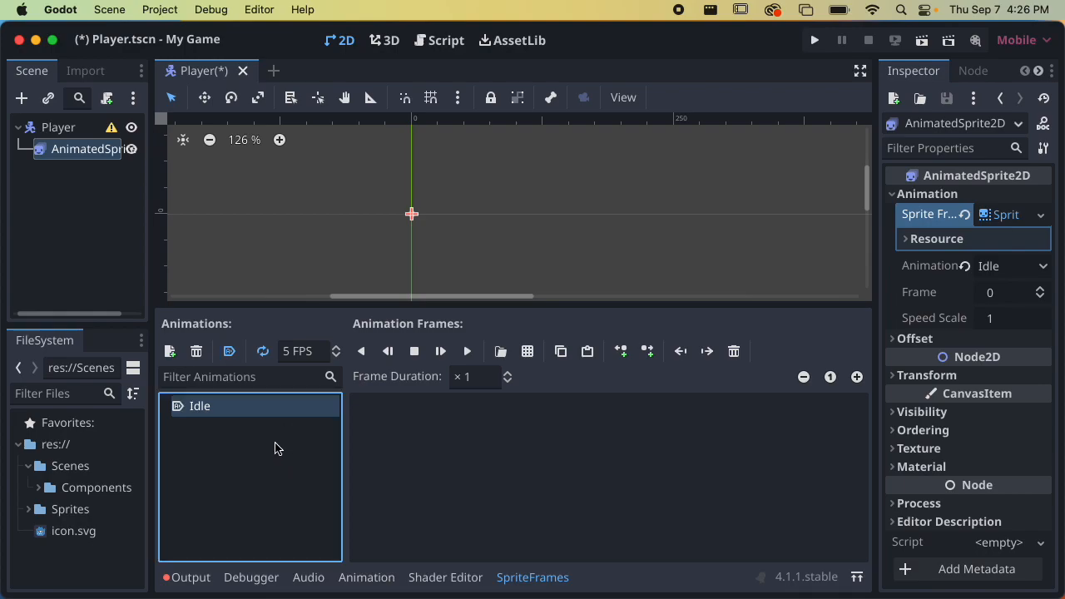
Add two more animations to the SpriteFrames resource, named Walk and Jump
{"action": "left_click", "coordinate": [170, 356]}
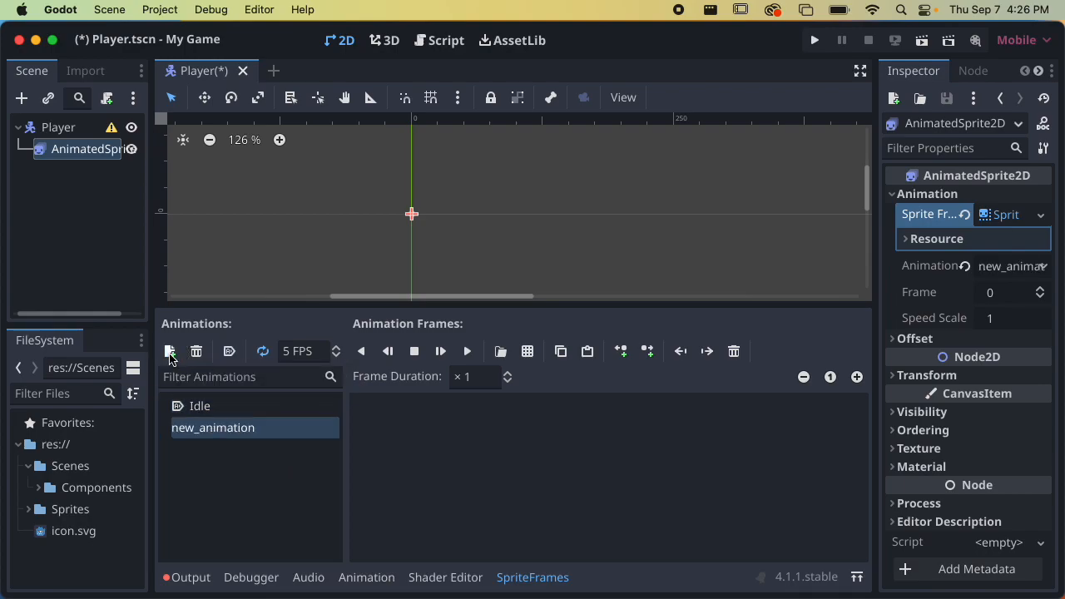
{"action": "left_click", "coordinate": [218, 428]}
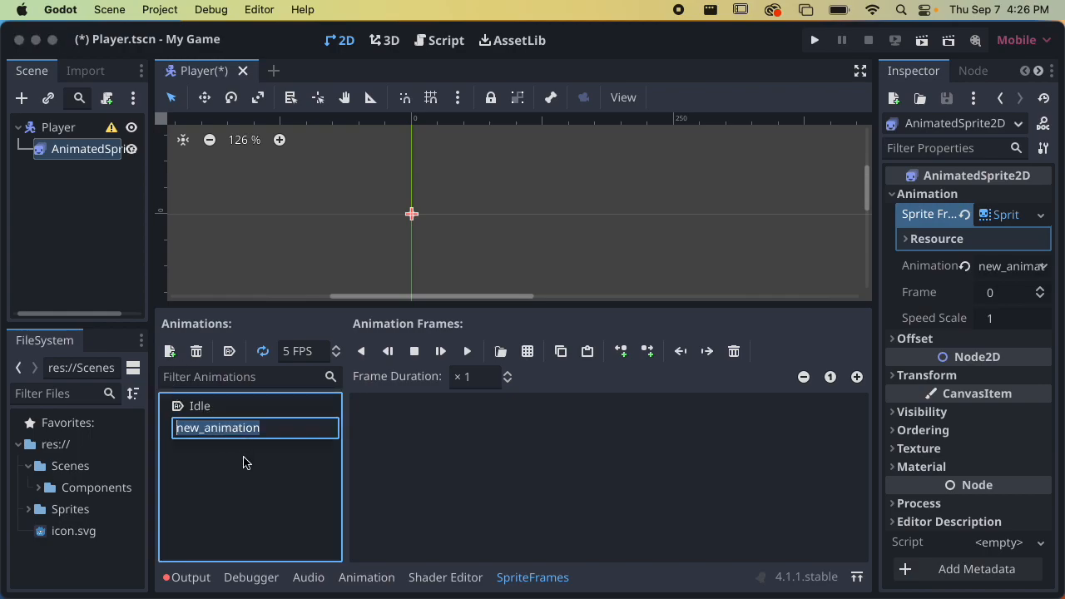
{"action": "type", "text": "Walk"}
{"action": "key", "text": "Return"}
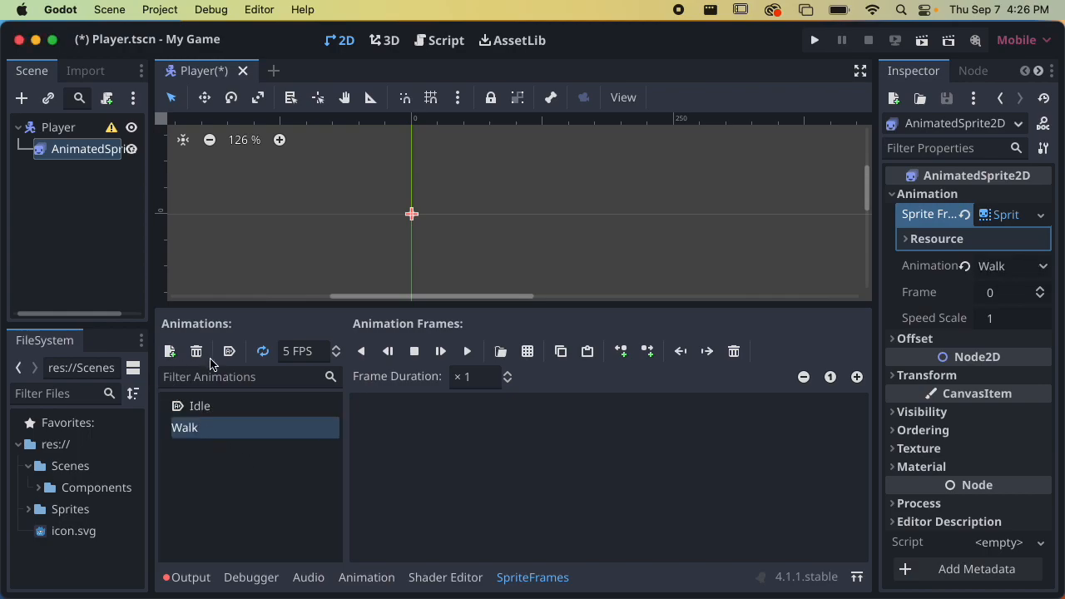
{"action": "left_click", "coordinate": [171, 353]}
{"action": "left_click", "coordinate": [233, 447]}
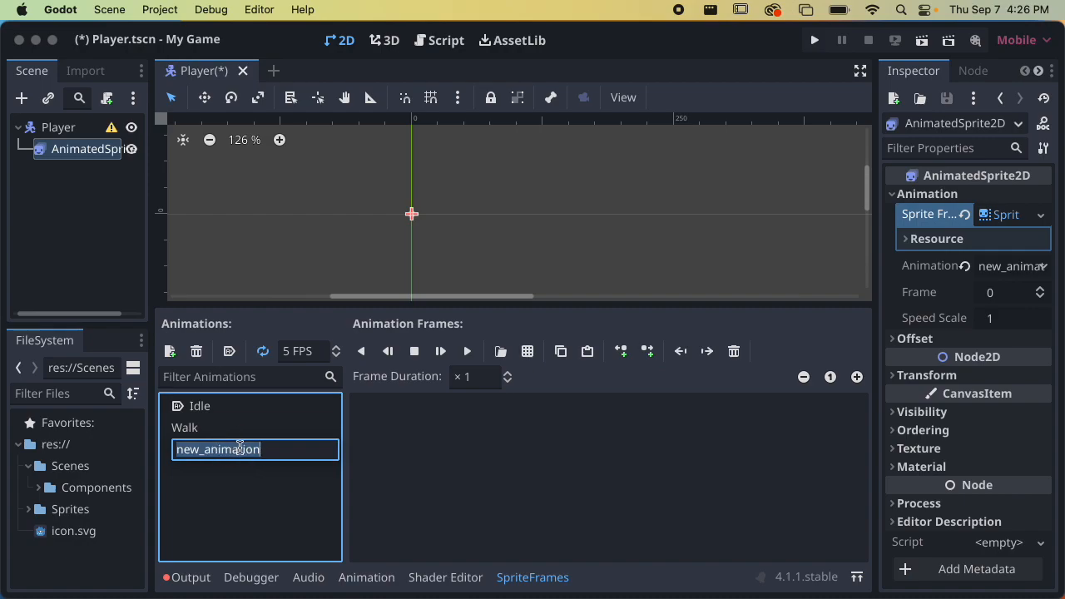
{"action": "type", "text": "Jump"}
{"action": "key", "text": "Return"}
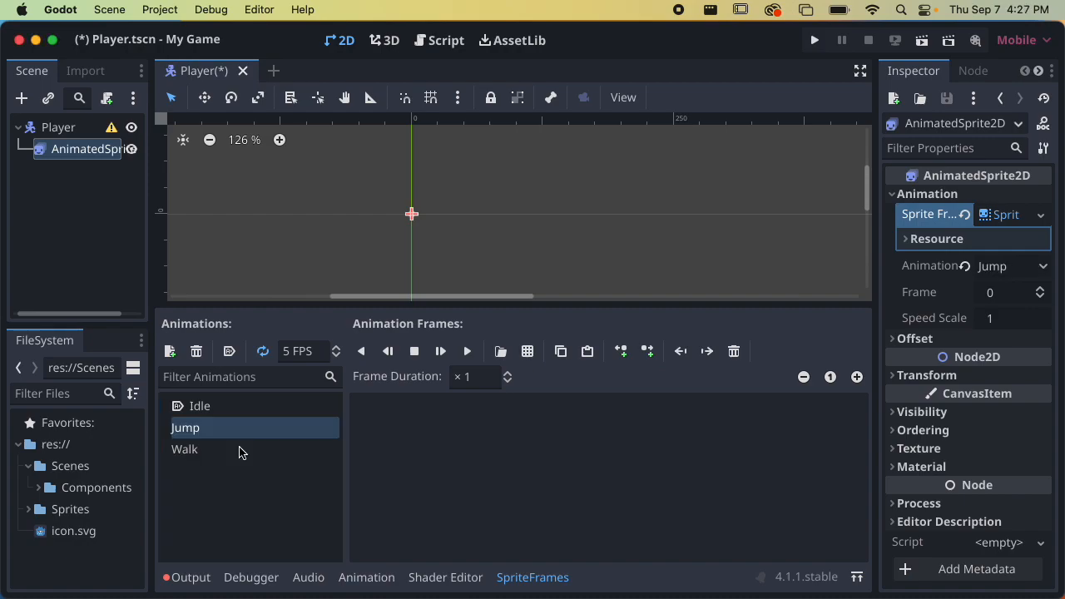
Load my_character.png from the Sprites folder as the sprite sheet for the Idle animation's frames
{"action": "left_click", "coordinate": [205, 408]}
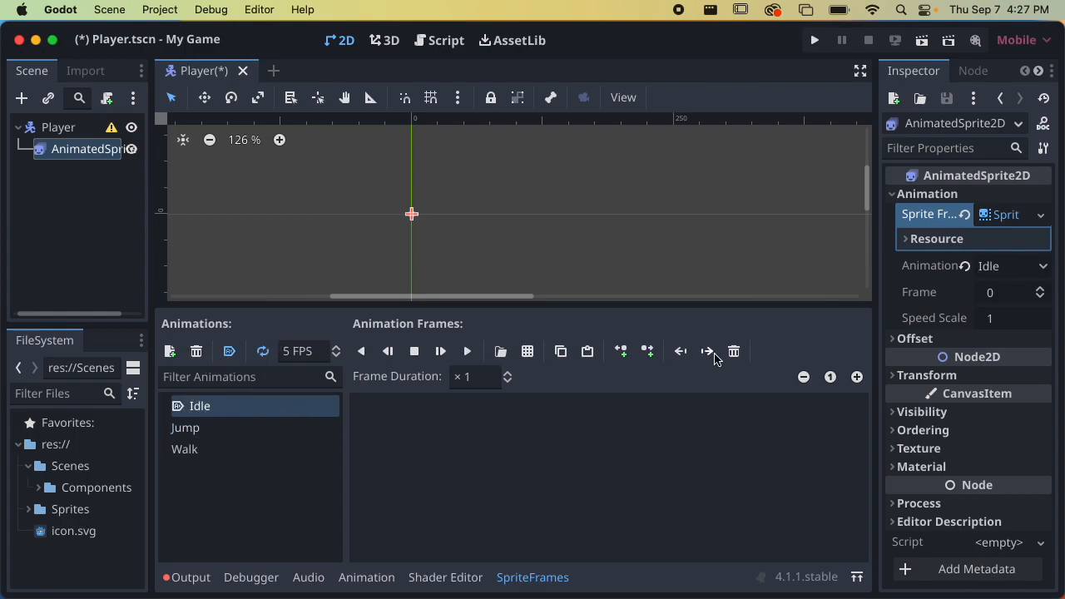
{"action": "left_click", "coordinate": [263, 354]}
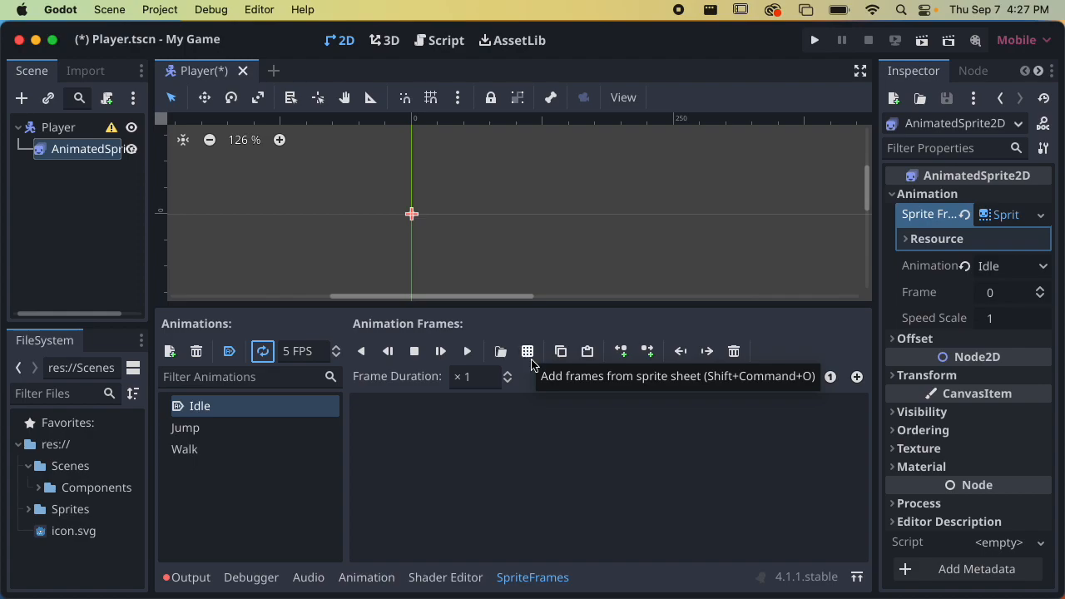
{"action": "left_click", "coordinate": [527, 353]}
{"action": "left_click", "coordinate": [528, 353]}
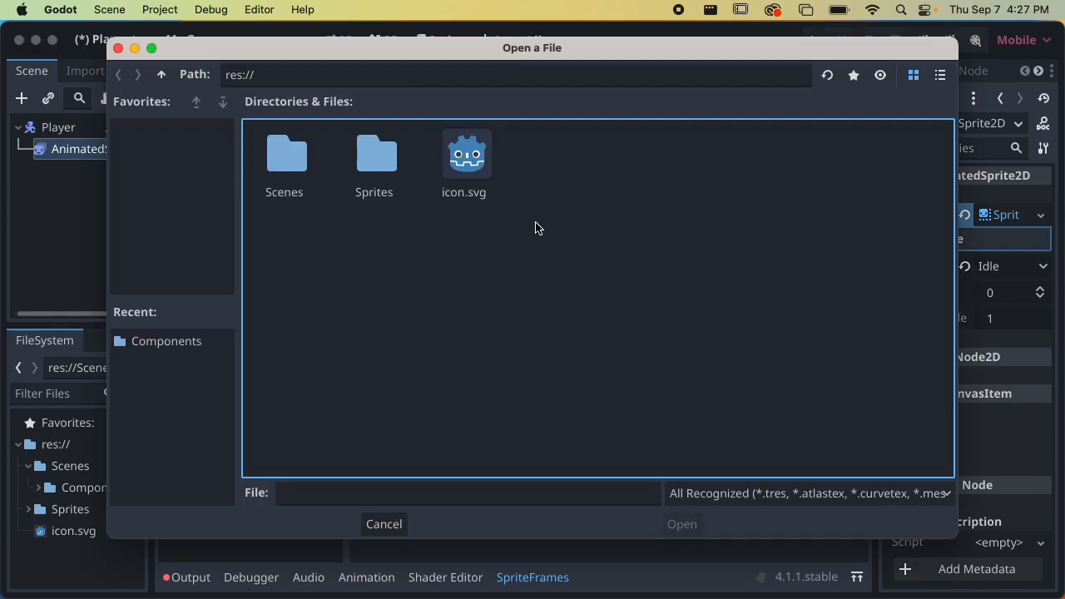
{"action": "double_click", "coordinate": [375, 166]}
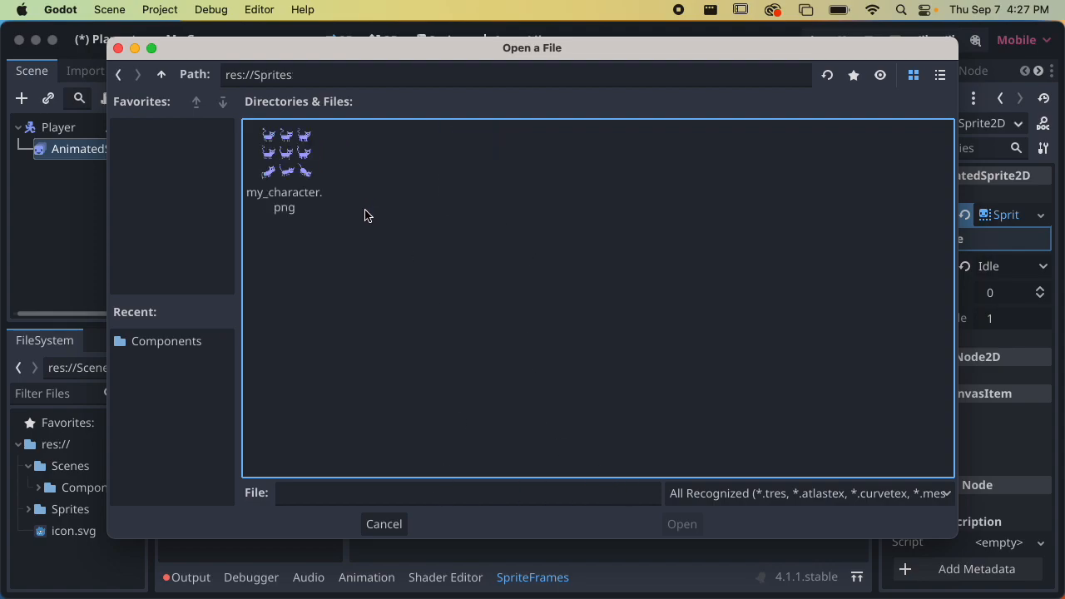
{"action": "left_click", "coordinate": [292, 177]}
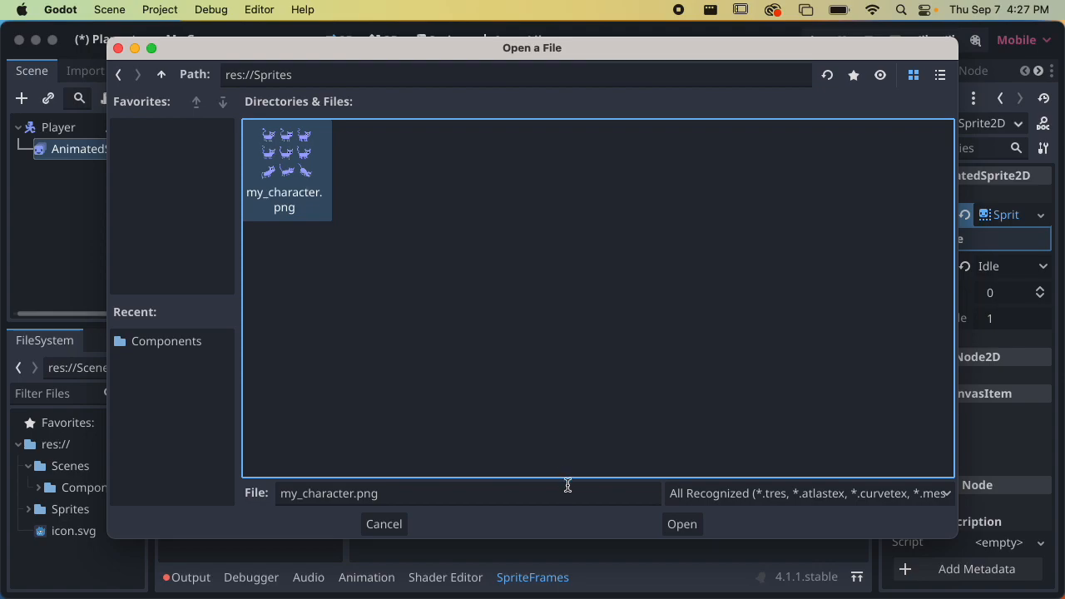
{"action": "left_click", "coordinate": [683, 526]}
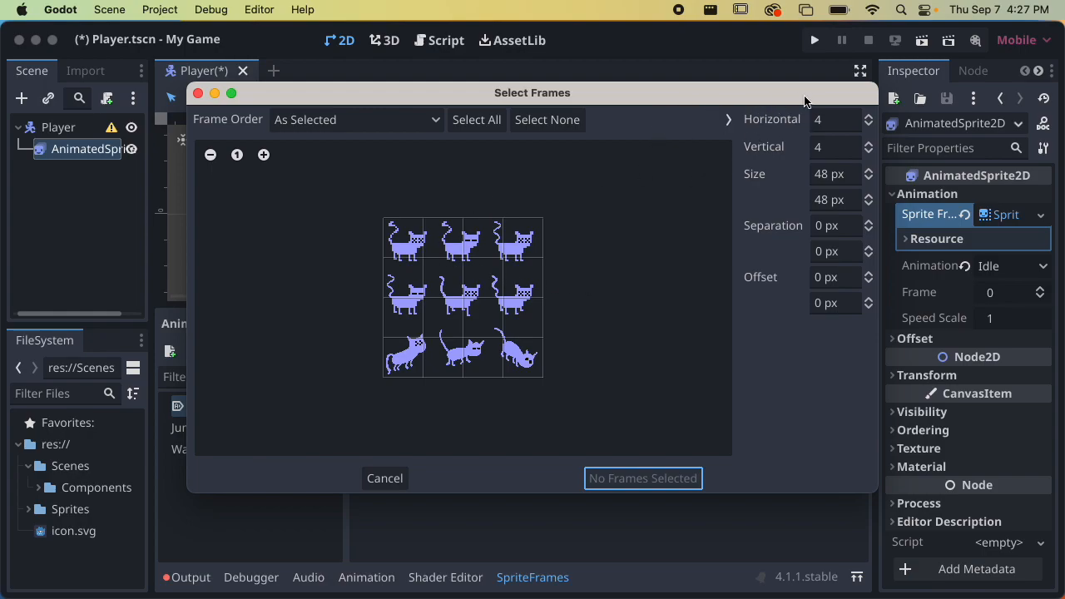
Enlarge the sprite sheet preview and divide it into 3 horizontal by 3 vertical frames
{"action": "left_click_drag", "start_coordinate": [880, 89], "coordinate": [845, 112]}
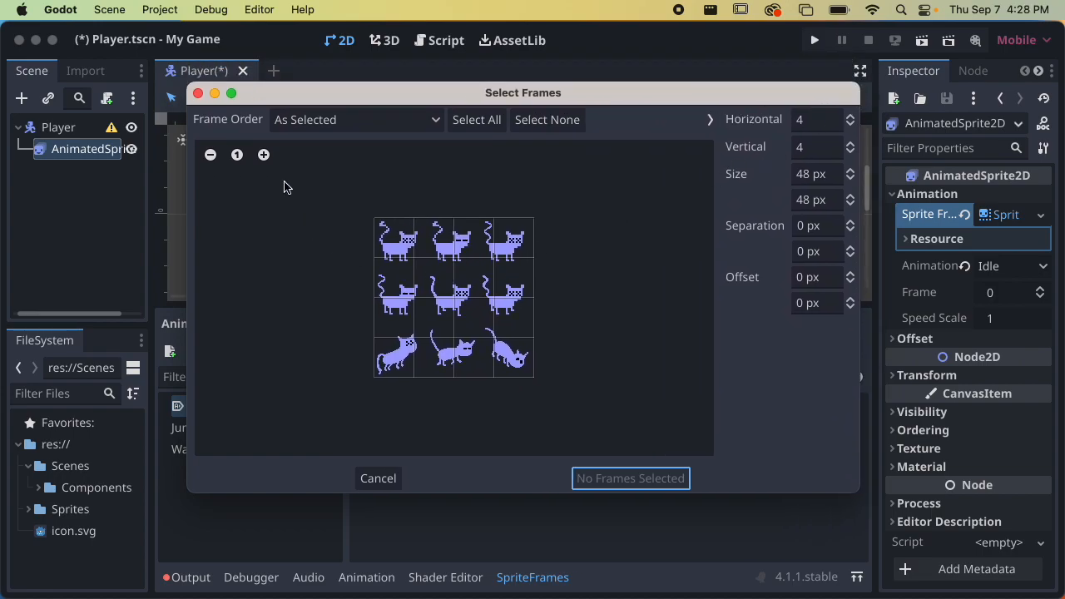
{"action": "left_click", "coordinate": [264, 155]}
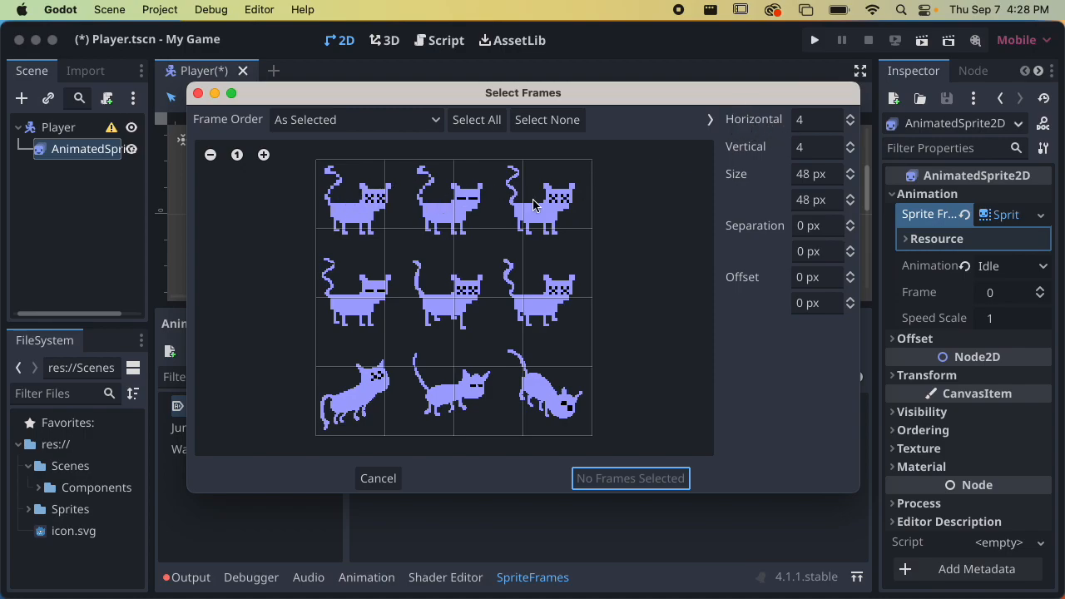
{"action": "left_click", "coordinate": [850, 124]}
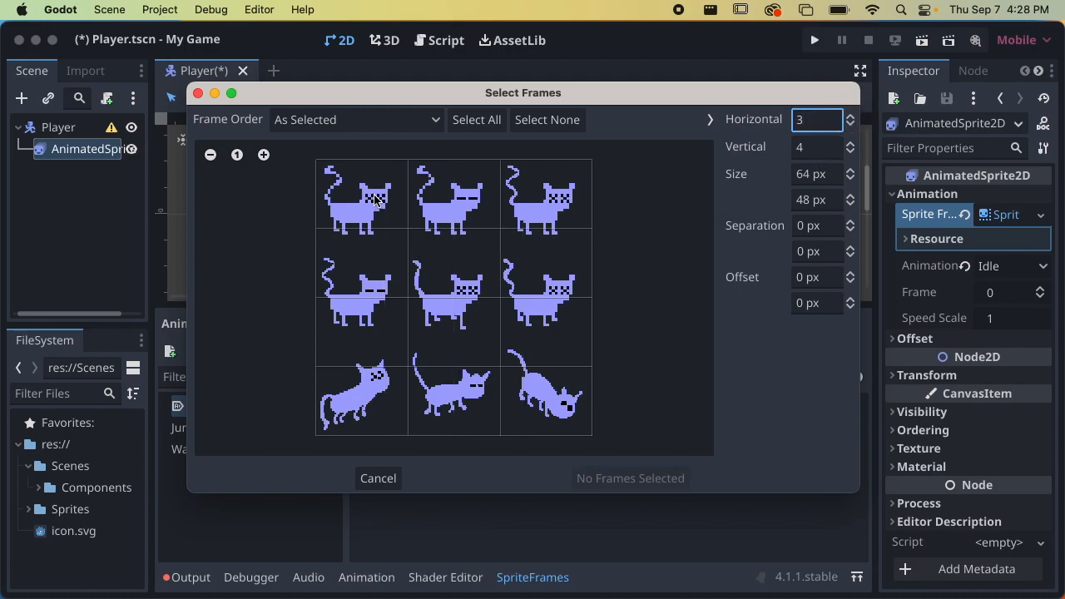
{"action": "left_click", "coordinate": [849, 151]}
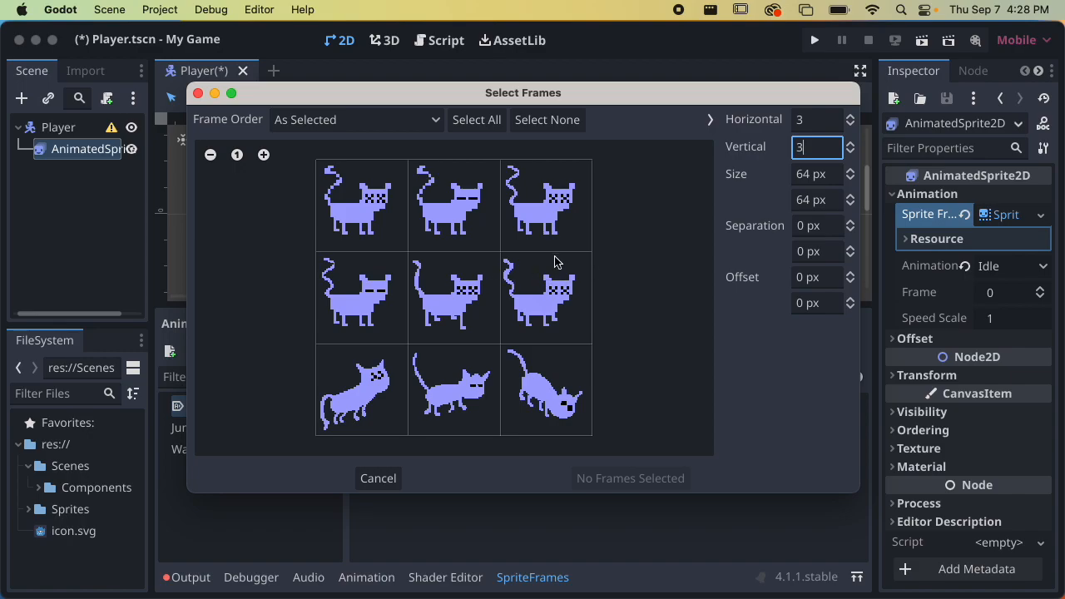
Add the sheet's three top-row frames and the first frame of the middle row, in that order, to the Idle animation
{"action": "left_click", "coordinate": [367, 211]}
{"action": "left_click", "coordinate": [461, 211]}
{"action": "left_click", "coordinate": [550, 213]}
{"action": "left_click", "coordinate": [361, 293]}
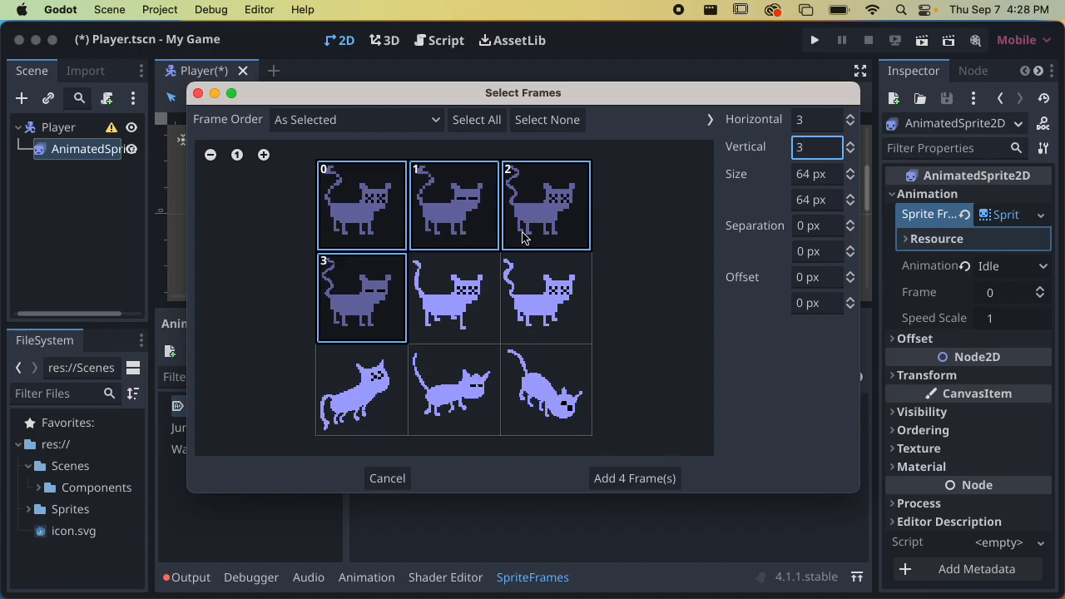
{"action": "left_click", "coordinate": [353, 293]}
{"action": "left_click", "coordinate": [354, 296]}
{"action": "left_click", "coordinate": [388, 306]}
{"action": "left_click", "coordinate": [466, 305]}
{"action": "left_click", "coordinate": [462, 307]}
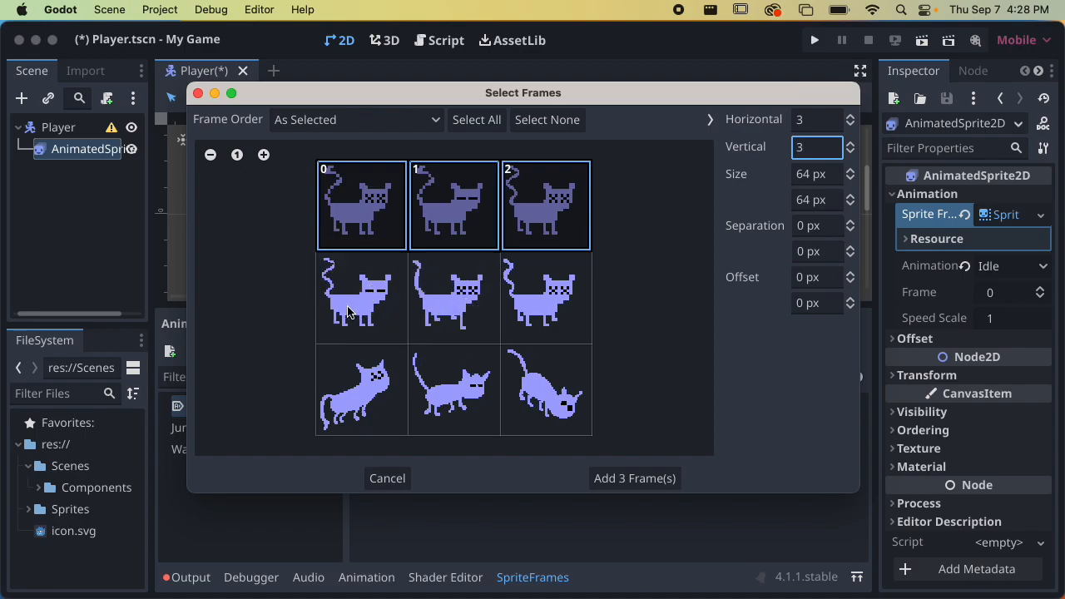
{"action": "left_click", "coordinate": [352, 313]}
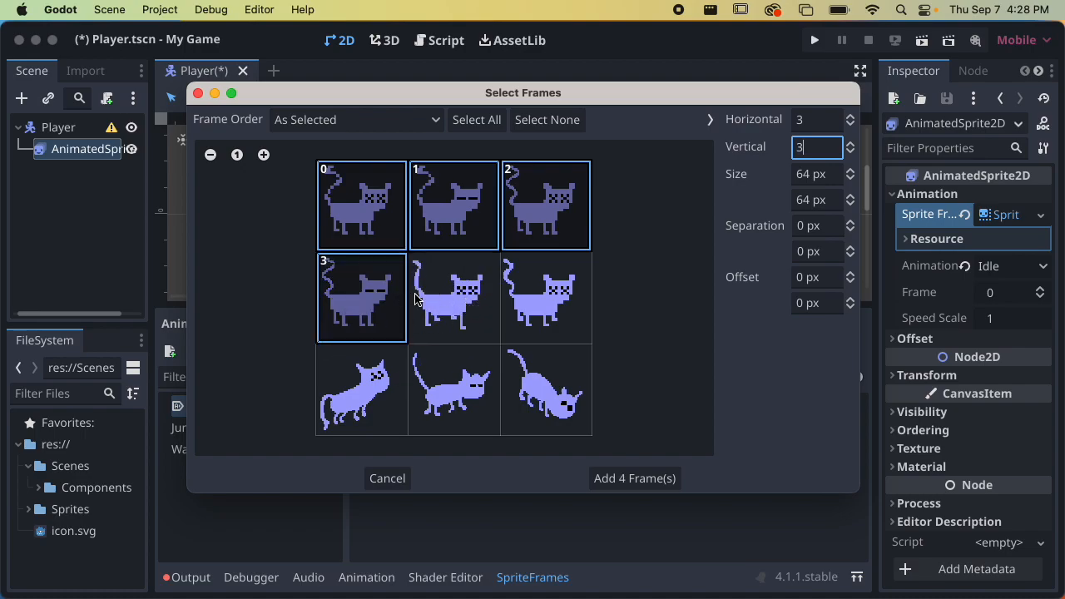
{"action": "left_click", "coordinate": [616, 479]}
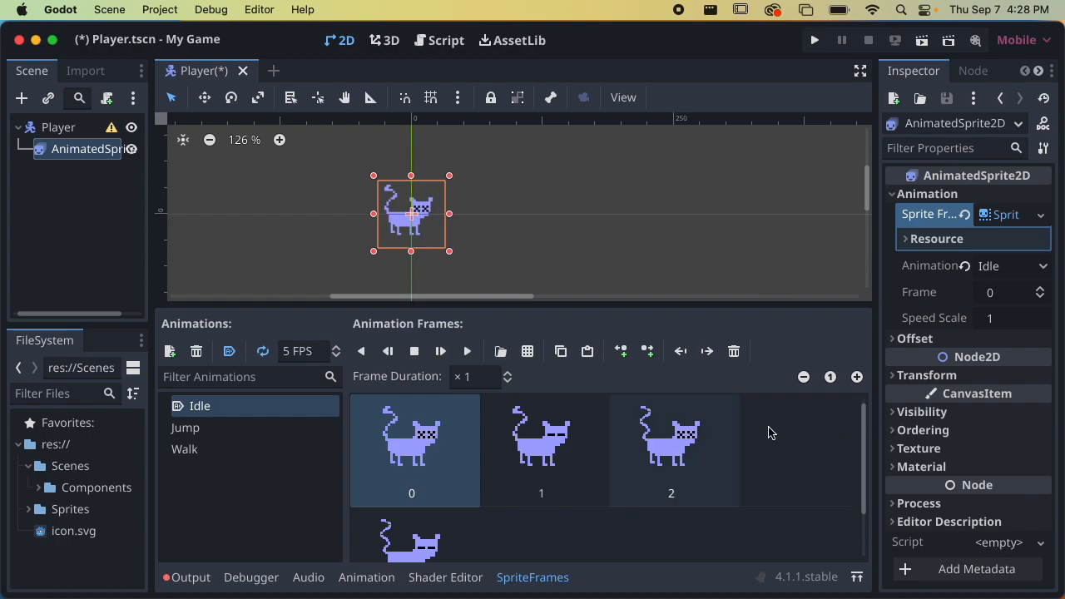
Play the Idle animation and examine its motion up close in the 2D viewport
{"action": "left_click", "coordinate": [803, 376]}
{"action": "left_click", "coordinate": [803, 376]}
{"action": "left_click", "coordinate": [803, 377]}
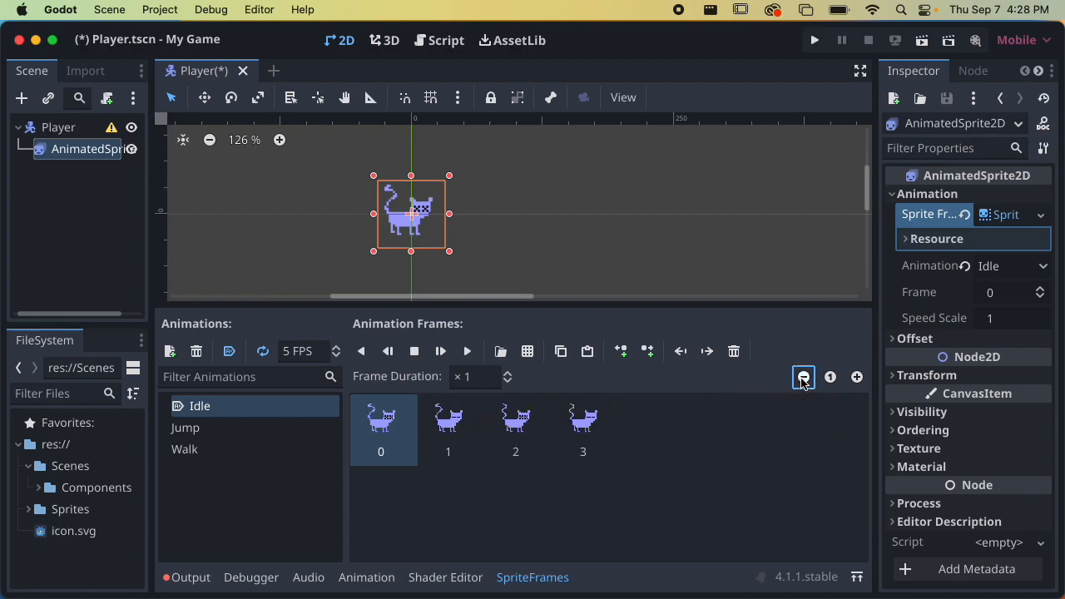
{"action": "left_click", "coordinate": [803, 377]}
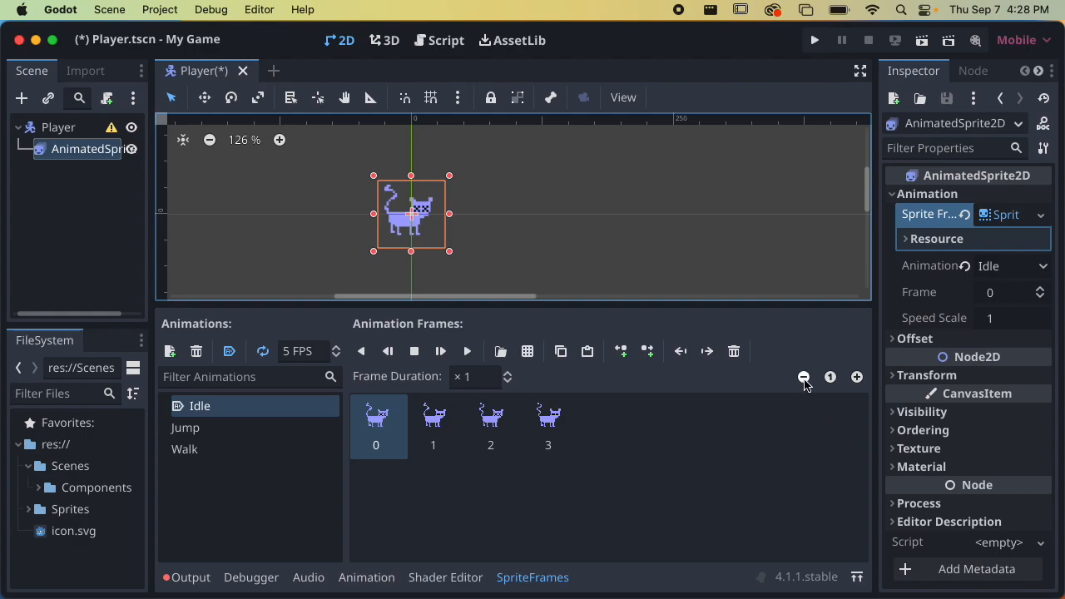
{"action": "left_click", "coordinate": [803, 377]}
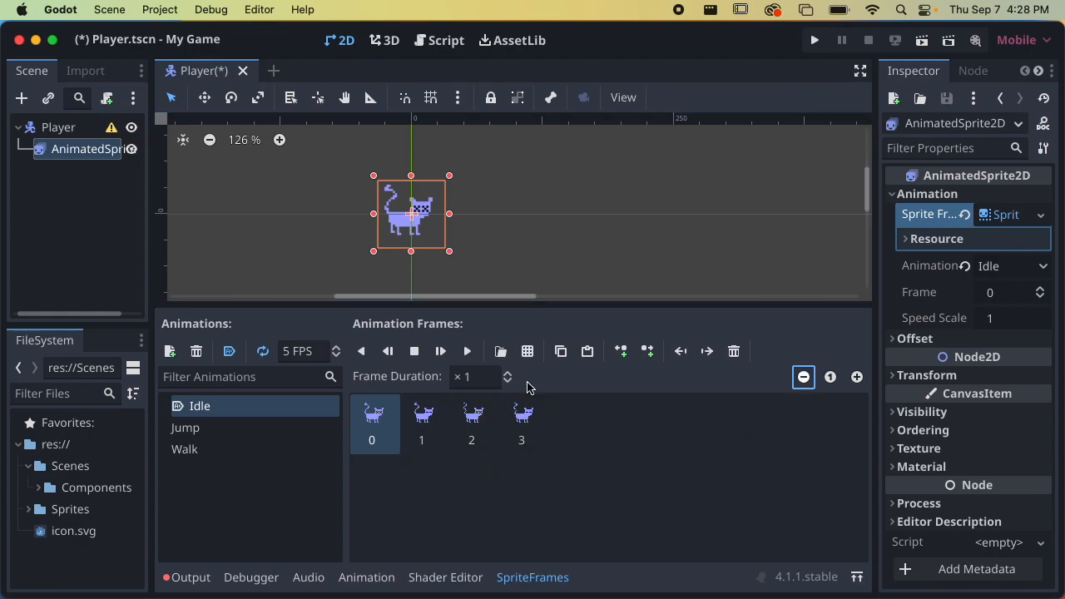
{"action": "left_click", "coordinate": [465, 351]}
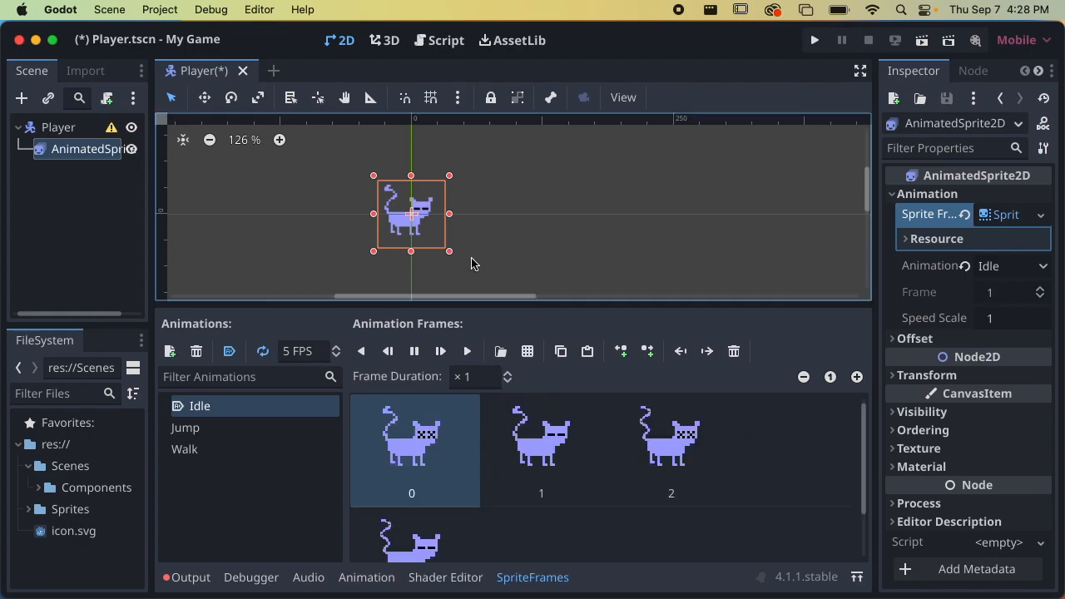
{"action": "scroll", "coordinate": [480, 235], "scroll_direction": "up", "scroll_amount": 1}
{"action": "scroll", "coordinate": [480, 235], "scroll_direction": "up", "scroll_amount": 3}
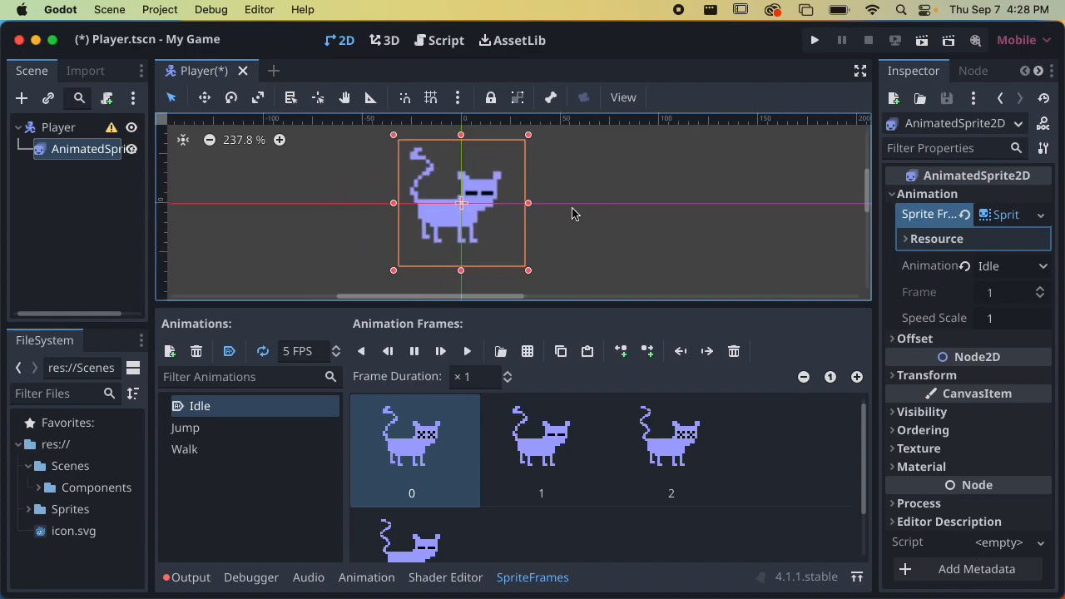
{"action": "scroll", "coordinate": [572, 212], "scroll_direction": "up", "scroll_amount": 5}
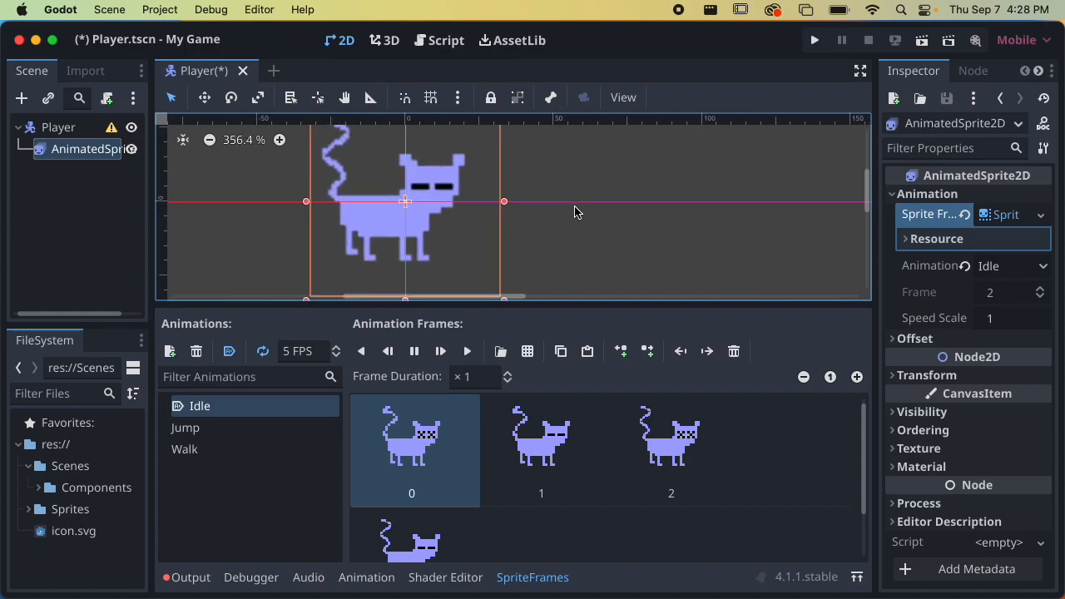
{"action": "scroll", "coordinate": [444, 210], "scroll_direction": "down", "scroll_amount": 1}
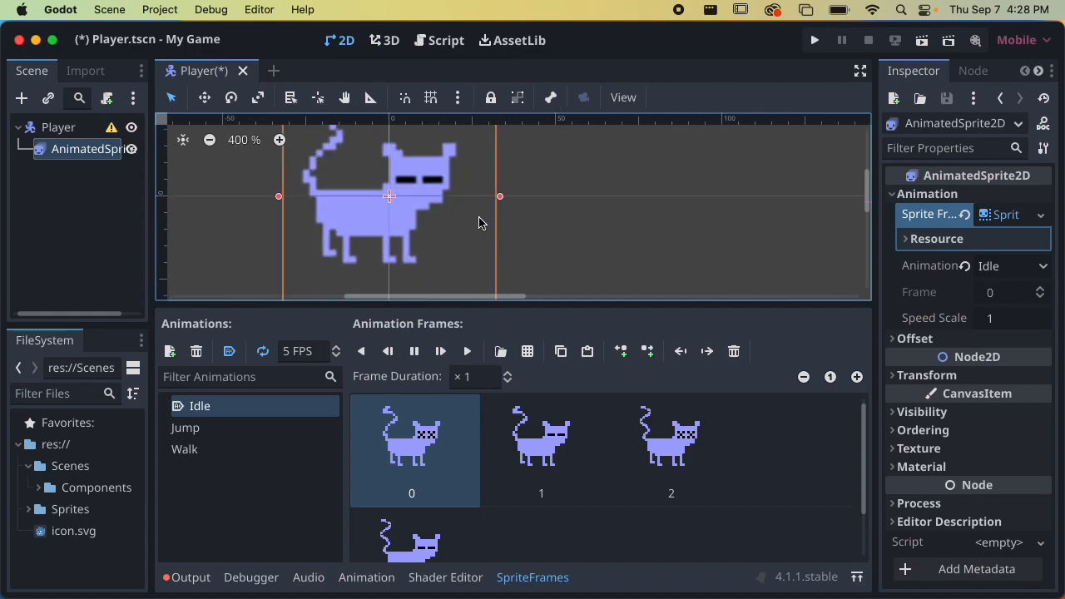
{"action": "scroll", "coordinate": [532, 235], "scroll_direction": "down", "scroll_amount": 5}
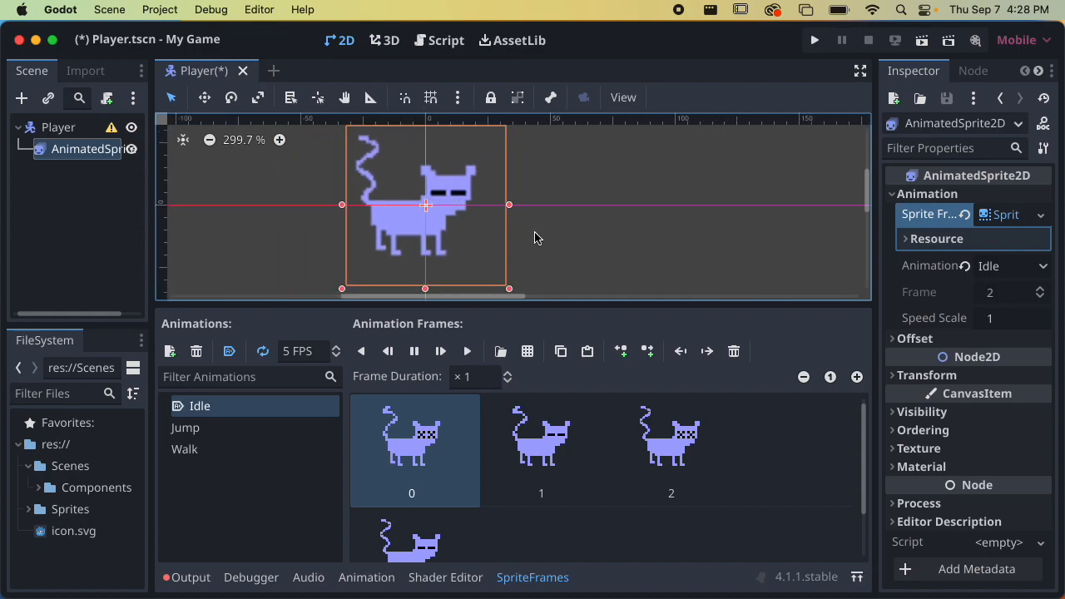
{"action": "scroll", "coordinate": [505, 240], "scroll_direction": "down", "scroll_amount": 1}
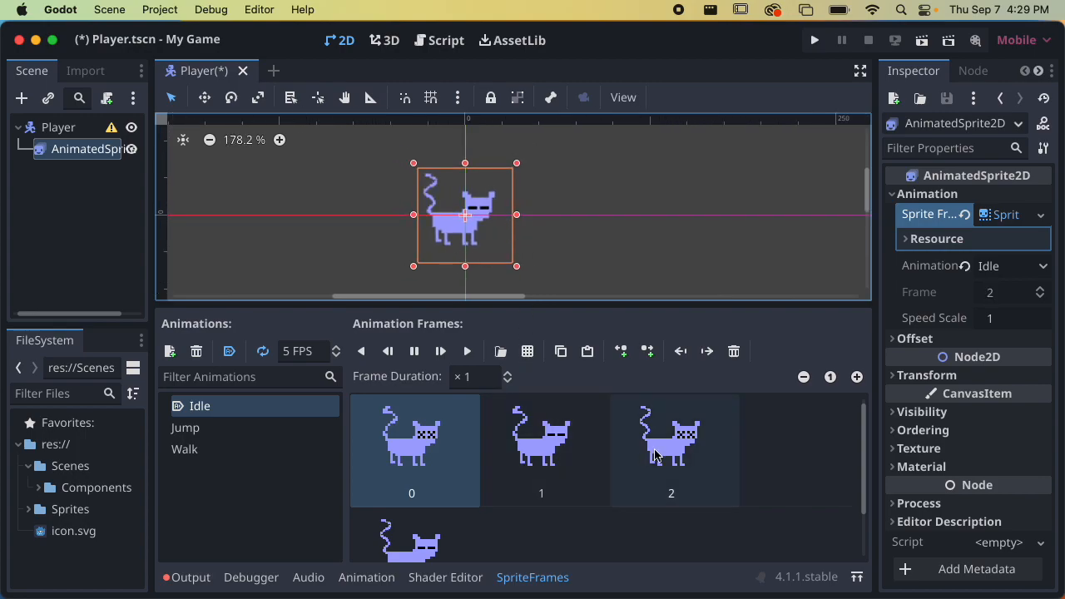
Copy frame 0 of the Idle animation and paste the duplicate at the end of its frame list
{"action": "left_click", "coordinate": [803, 376]}
{"action": "left_click", "coordinate": [803, 377]}
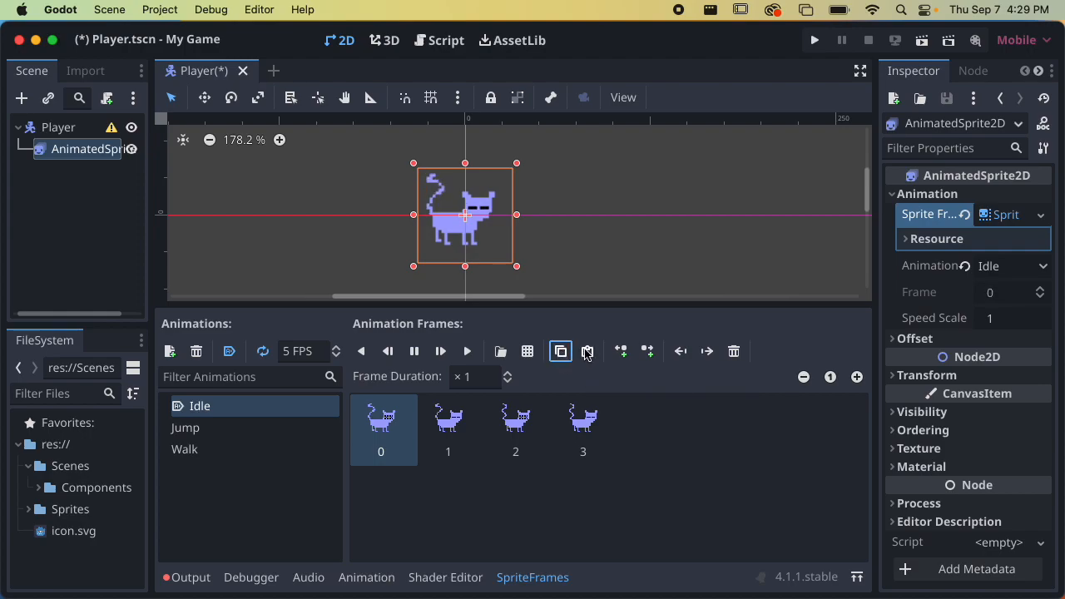
{"action": "key", "text": "super+equal"}
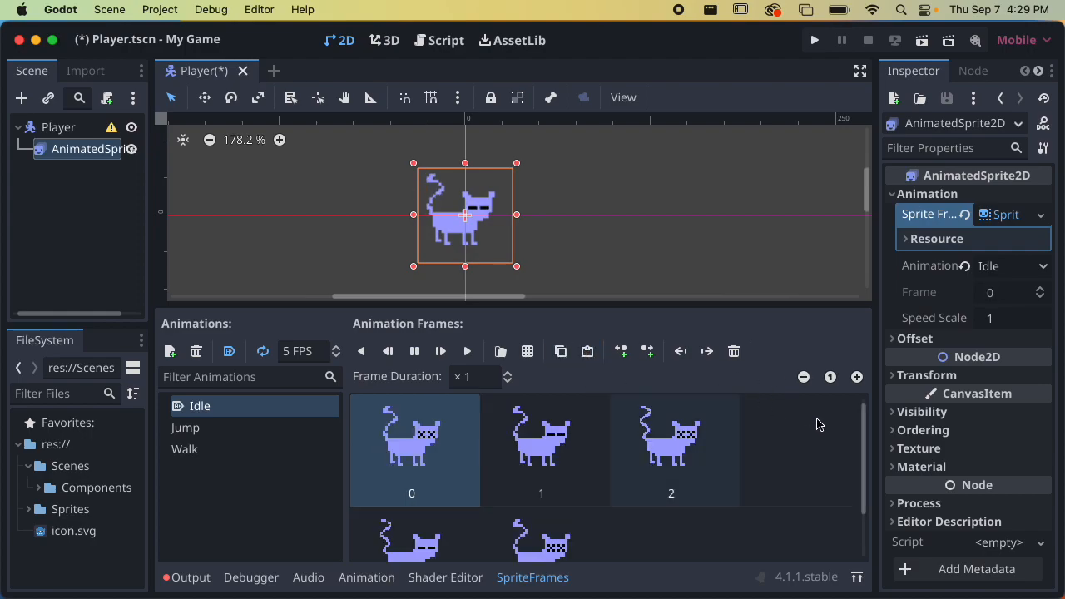
{"action": "left_click_drag", "start_coordinate": [648, 305], "coordinate": [642, 172]}
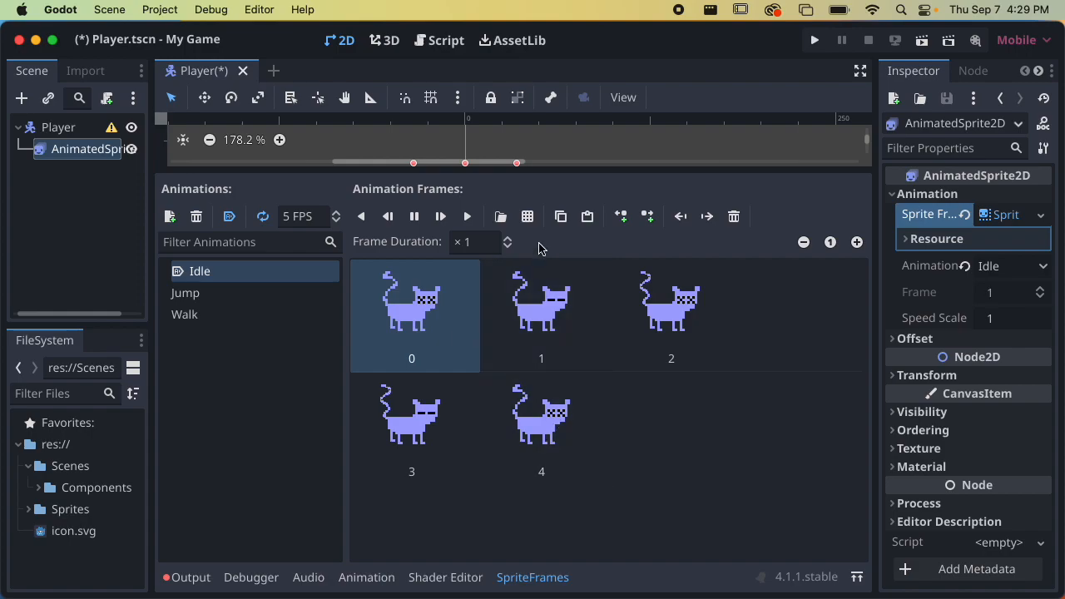
{"action": "left_click_drag", "start_coordinate": [593, 166], "coordinate": [593, 317]}
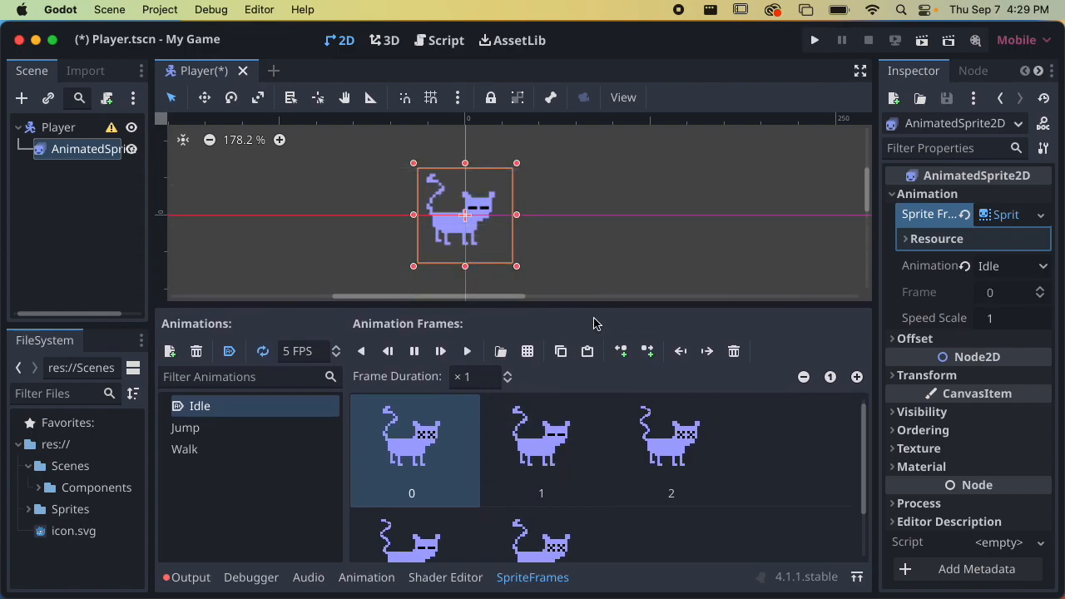
Delete the duplicated last frame, number 4, from the Idle animation
{"action": "left_click_drag", "start_coordinate": [590, 301], "coordinate": [590, 225]}
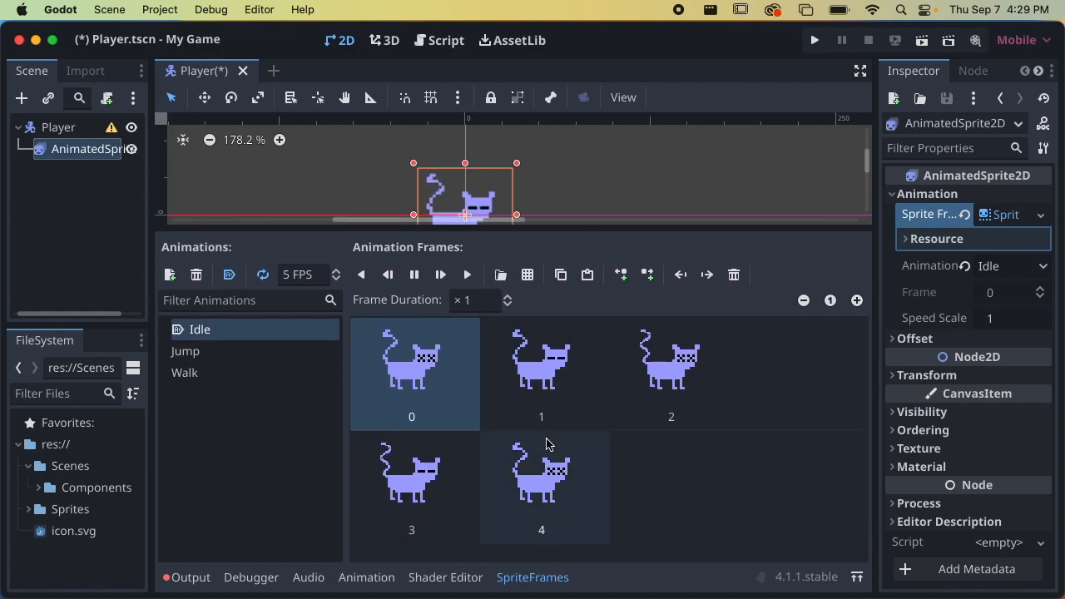
{"action": "left_click", "coordinate": [545, 474]}
{"action": "left_click", "coordinate": [735, 277]}
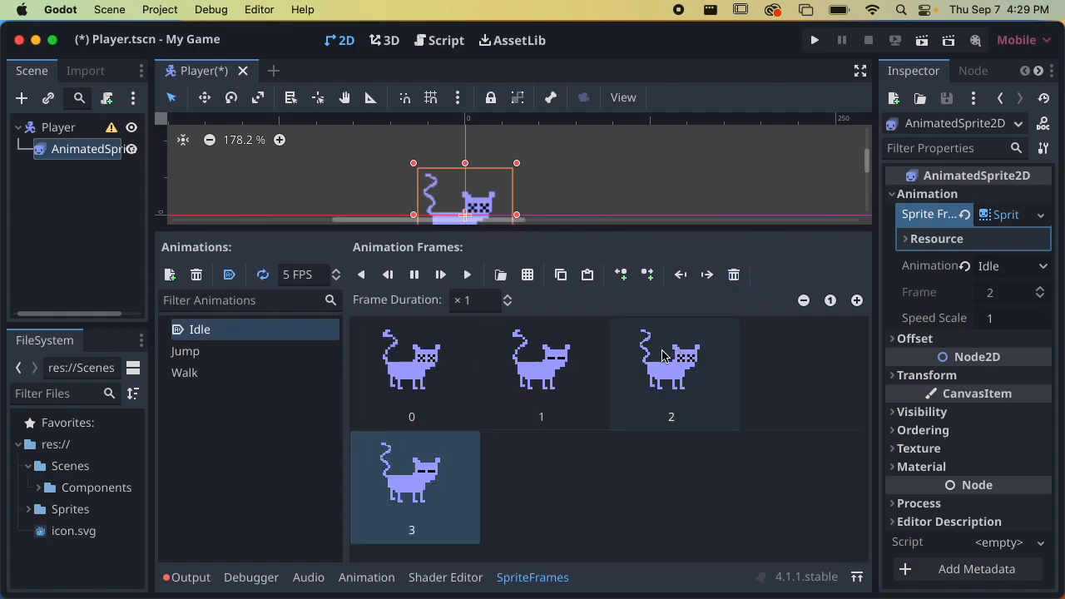
Move frame 2 of the Idle animation ahead of frame 1 so the two frames swap places
{"action": "left_click_drag", "start_coordinate": [587, 225], "coordinate": [561, 340]}
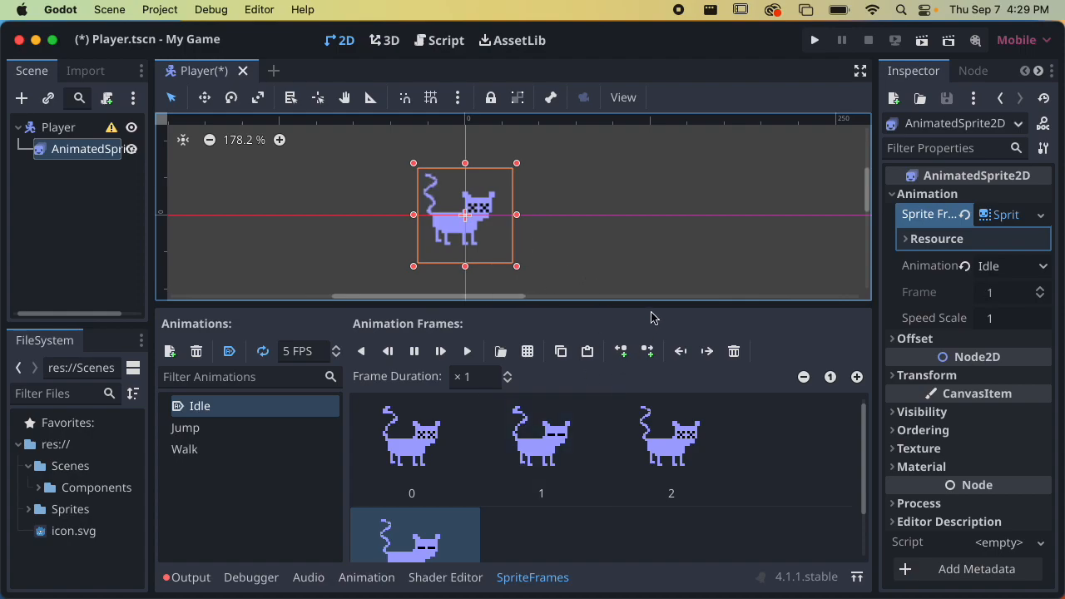
{"action": "left_click_drag", "start_coordinate": [654, 304], "coordinate": [647, 218]}
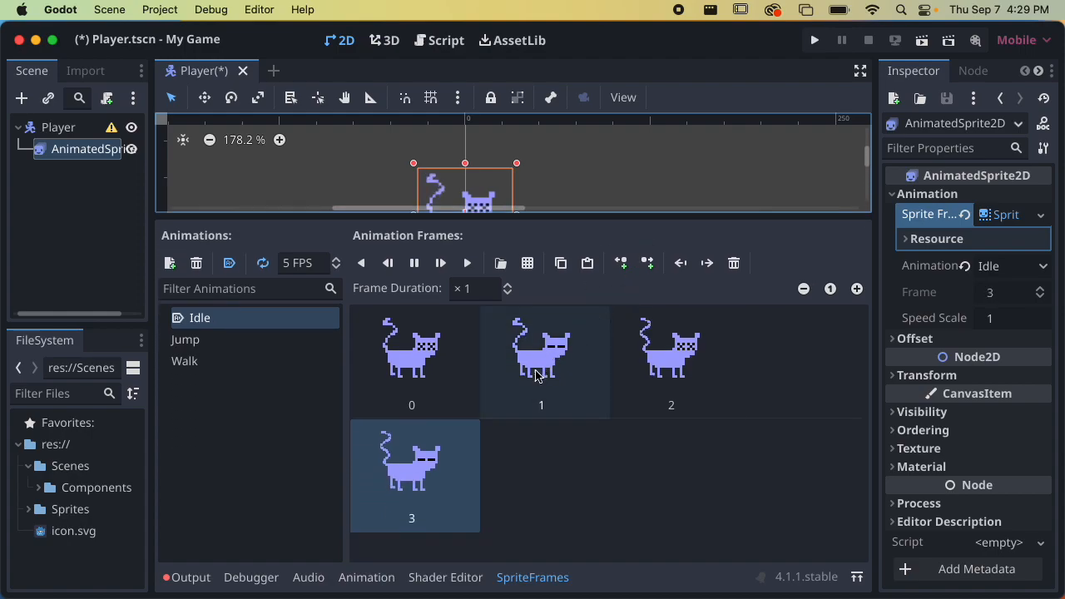
{"action": "left_click", "coordinate": [676, 367]}
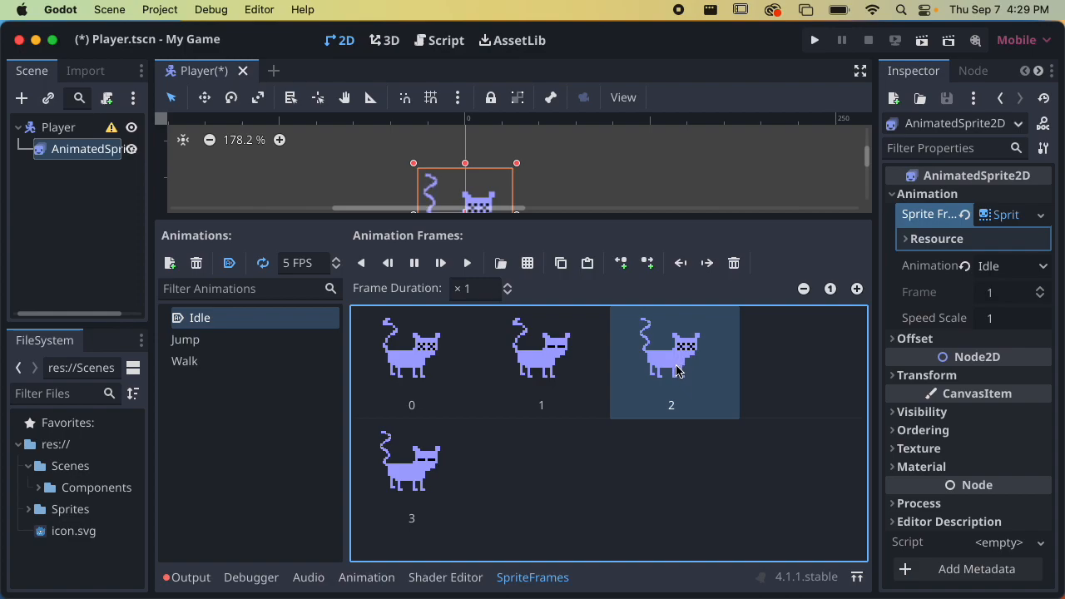
{"action": "left_click_drag", "start_coordinate": [676, 373], "coordinate": [571, 379]}
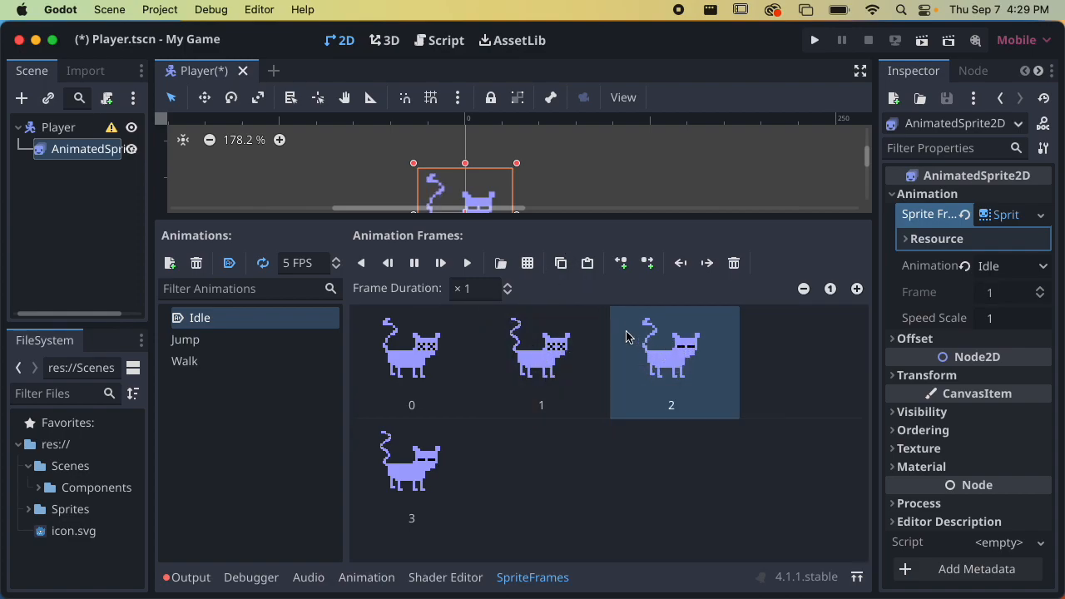
{"action": "left_click", "coordinate": [725, 350]}
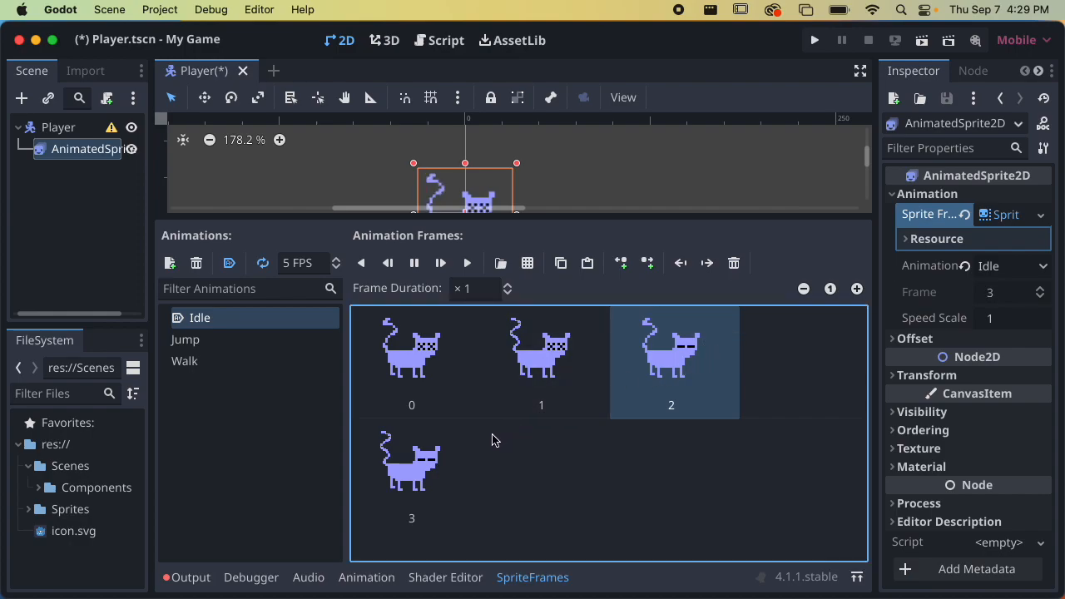
{"action": "left_click_drag", "start_coordinate": [614, 229], "coordinate": [499, 316]}
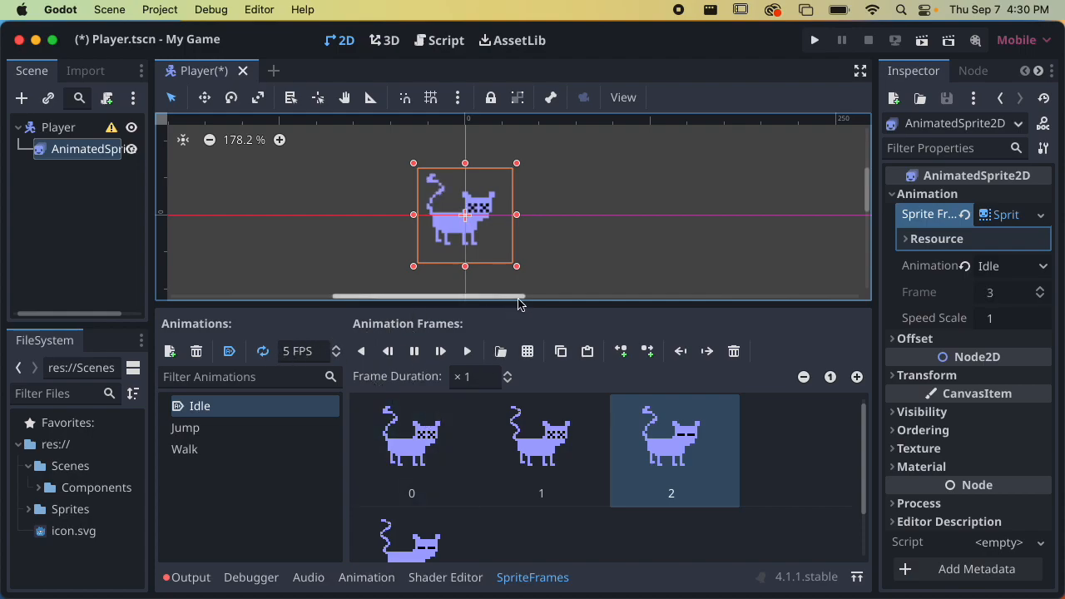
{"action": "scroll", "coordinate": [560, 236], "scroll_direction": "down", "scroll_amount": 1}
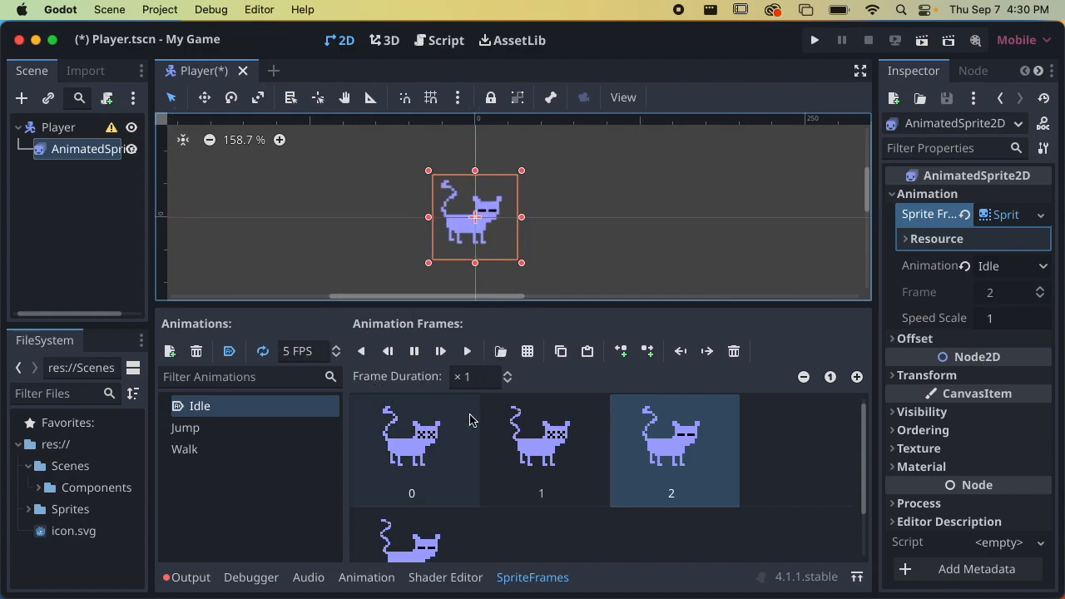
Try a frame duration of 5 on Idle frame 0, and reset it to 1
{"action": "left_click", "coordinate": [416, 460]}
{"action": "left_click", "coordinate": [483, 378]}
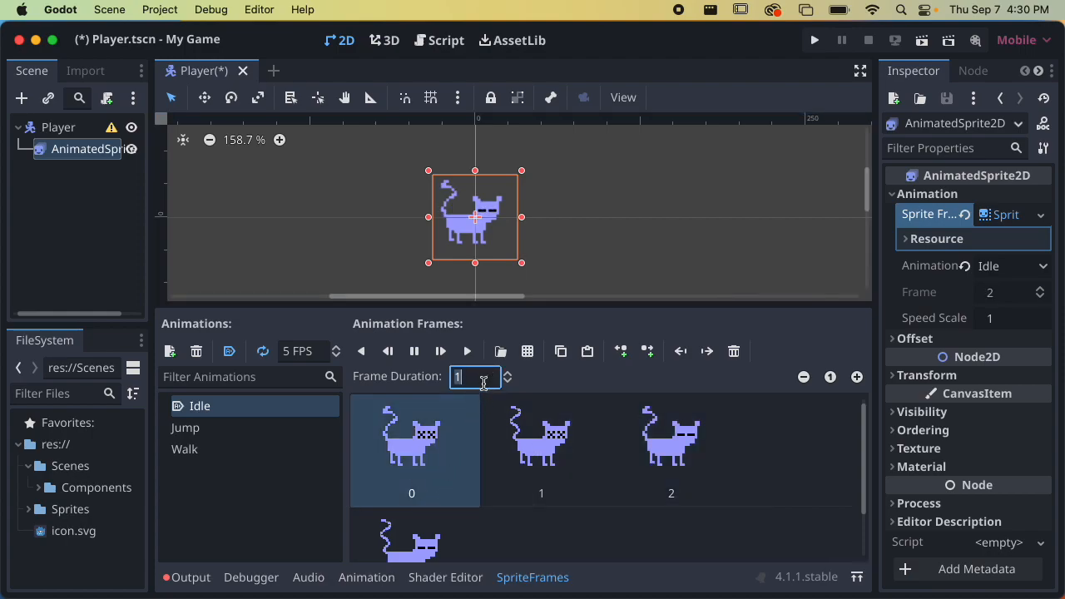
{"action": "type", "text": "5"}
{"action": "key", "text": "Return"}
{"action": "left_click", "coordinate": [482, 382]}
{"action": "key", "text": "Return"}
{"action": "left_click", "coordinate": [361, 382]}
{"action": "left_click", "coordinate": [454, 428]}
{"action": "left_click", "coordinate": [578, 440]}
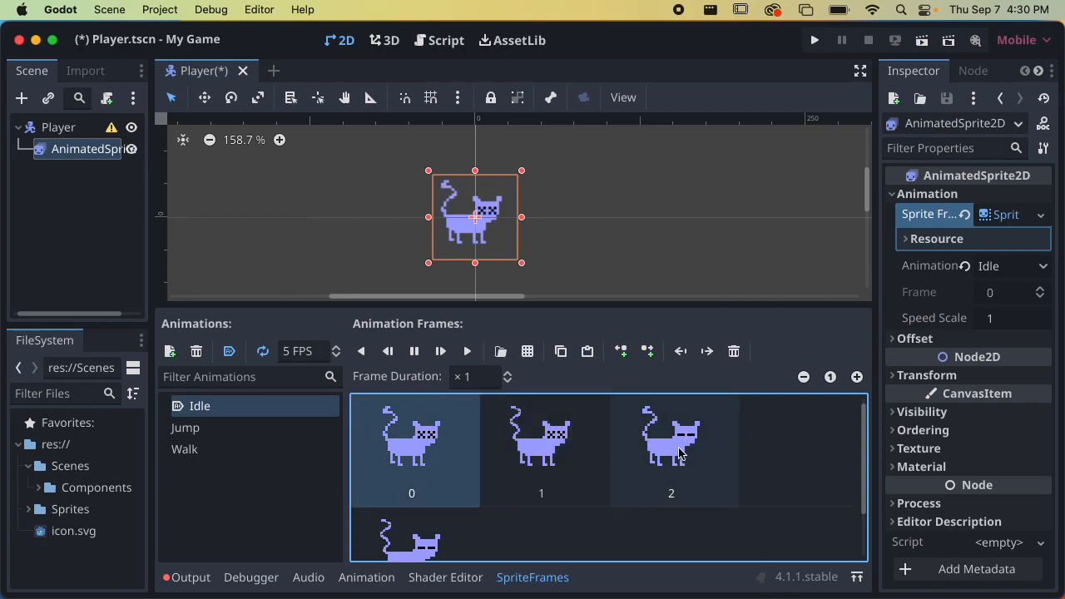
Save the Player scene with its Idle animation
{"action": "key", "text": "super+s"}
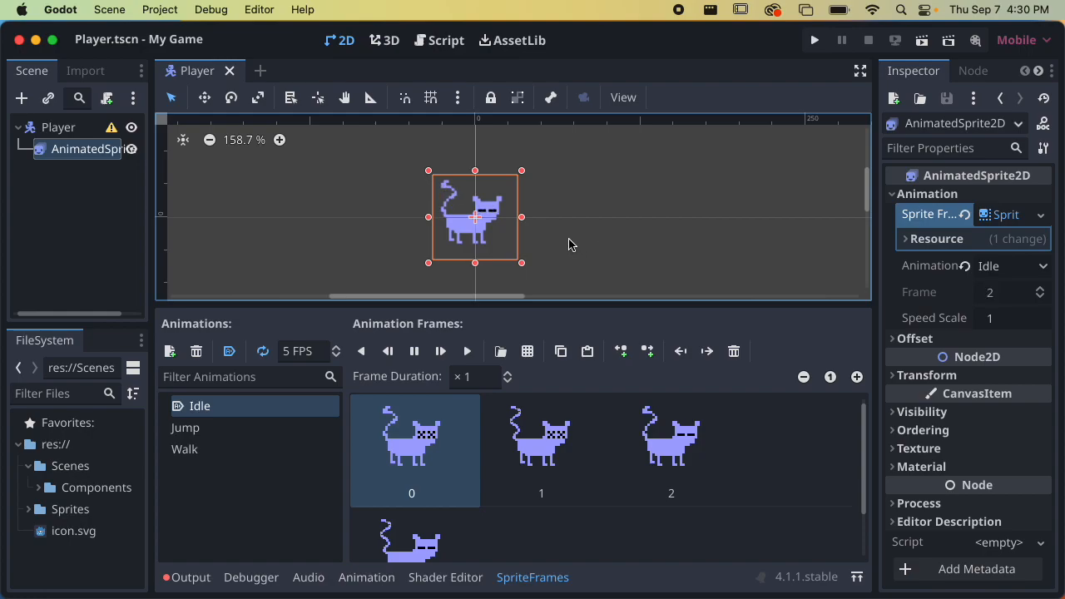
{"action": "scroll", "coordinate": [582, 235], "scroll_direction": "down", "scroll_amount": 2}
{"action": "middle_click_drag", "start_coordinate": [582, 235], "coordinate": [618, 228]}
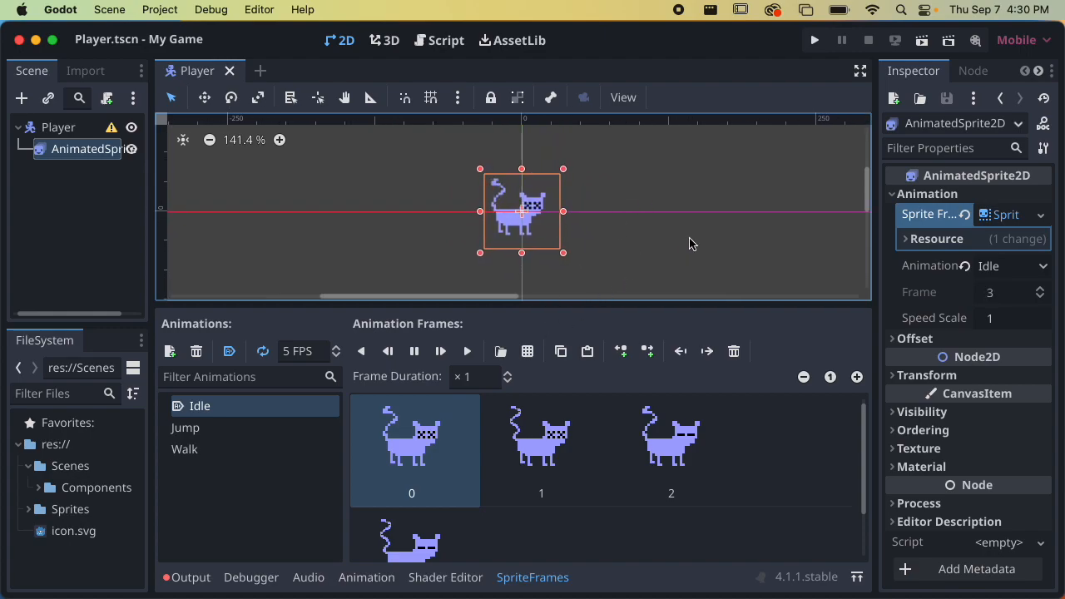
Load my_character.png as the sprite sheet for the Jump animation and divide it into 3 horizontal by 3 vertical frames
{"action": "left_click", "coordinate": [215, 431]}
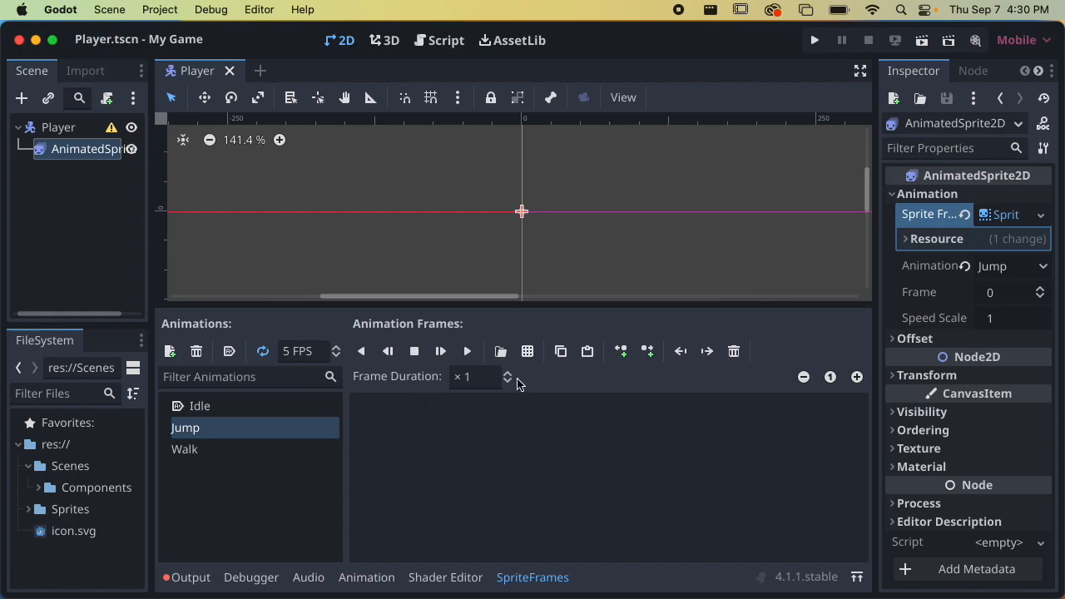
{"action": "left_click", "coordinate": [529, 352]}
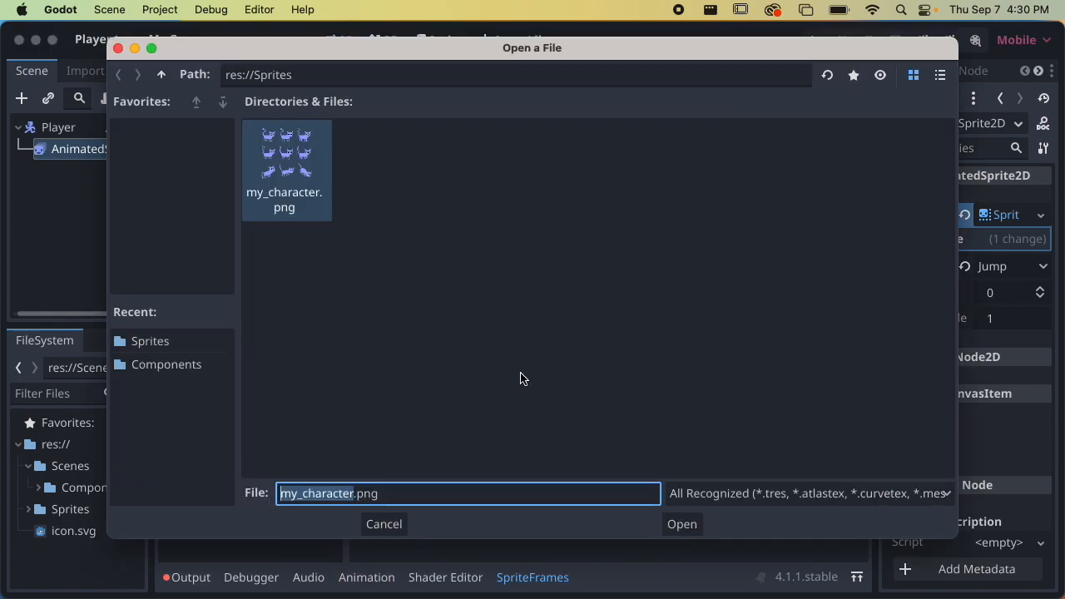
{"action": "left_click", "coordinate": [303, 170]}
{"action": "left_click", "coordinate": [682, 524]}
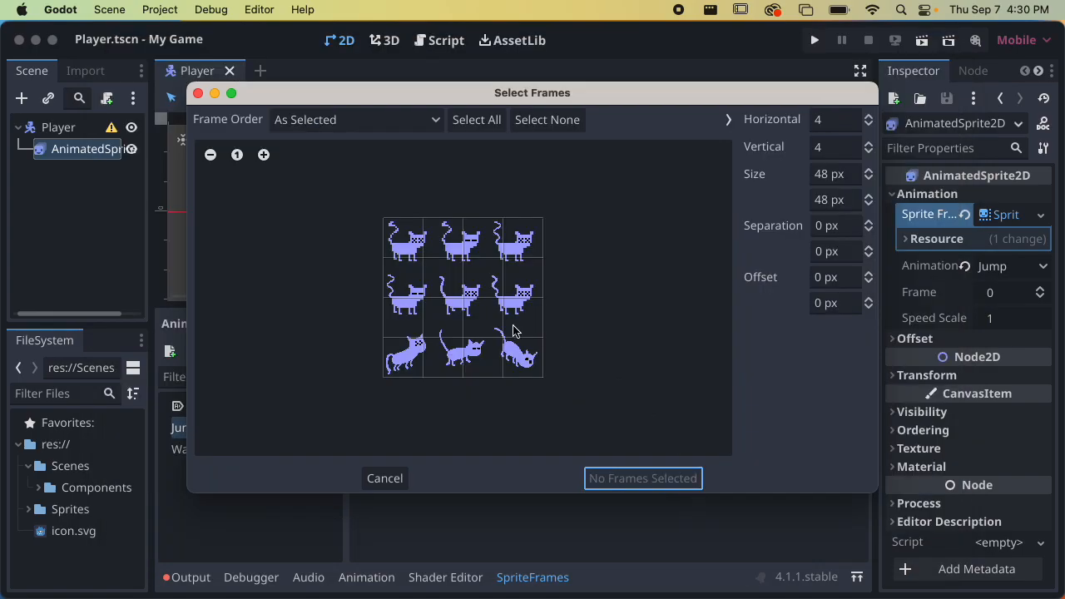
{"action": "left_click", "coordinate": [868, 124]}
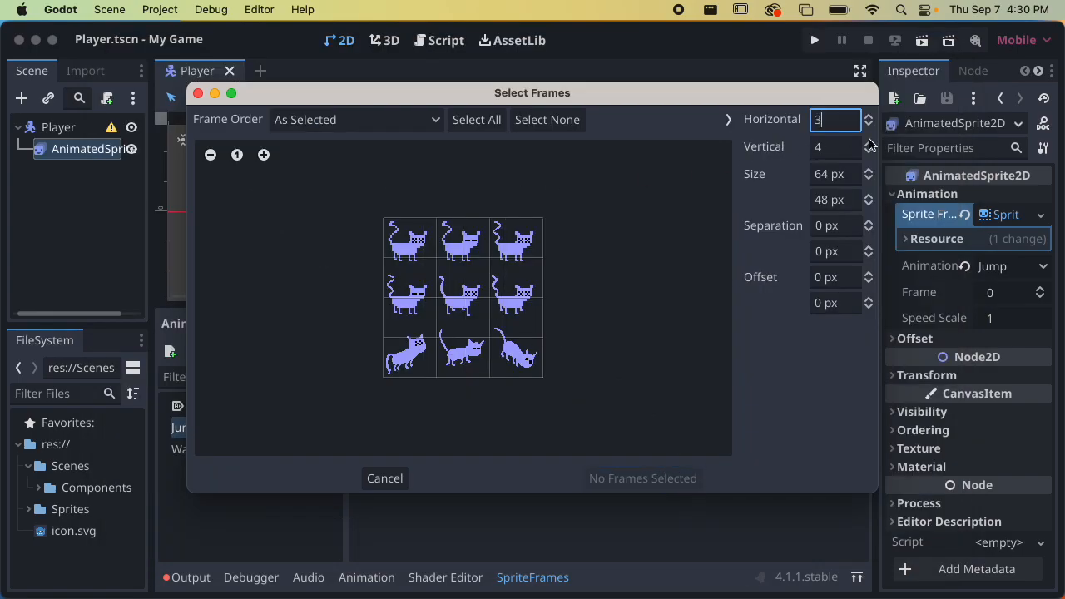
{"action": "left_click", "coordinate": [868, 151]}
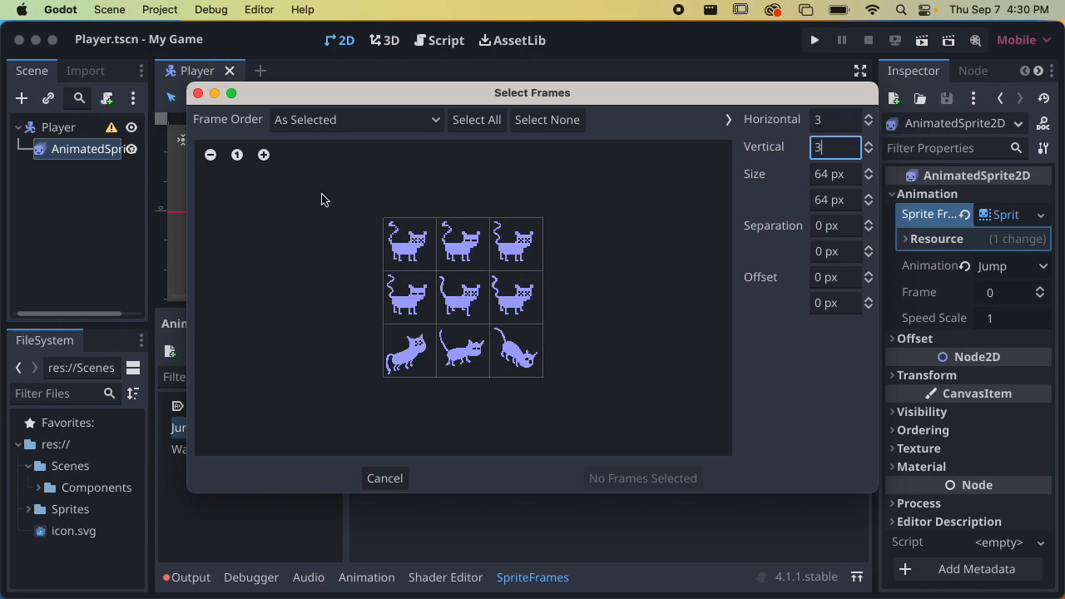
Add the three bottom-row frames of the sprite sheet to the Jump animation and turn off its looping
{"action": "mouse_move", "coordinate": [354, 94]}
{"action": "left_mouse_down"}
{"action": "mouse_move", "coordinate": [408, 95]}
{"action": "mouse_move", "coordinate": [366, 88]}
{"action": "left_mouse_up"}
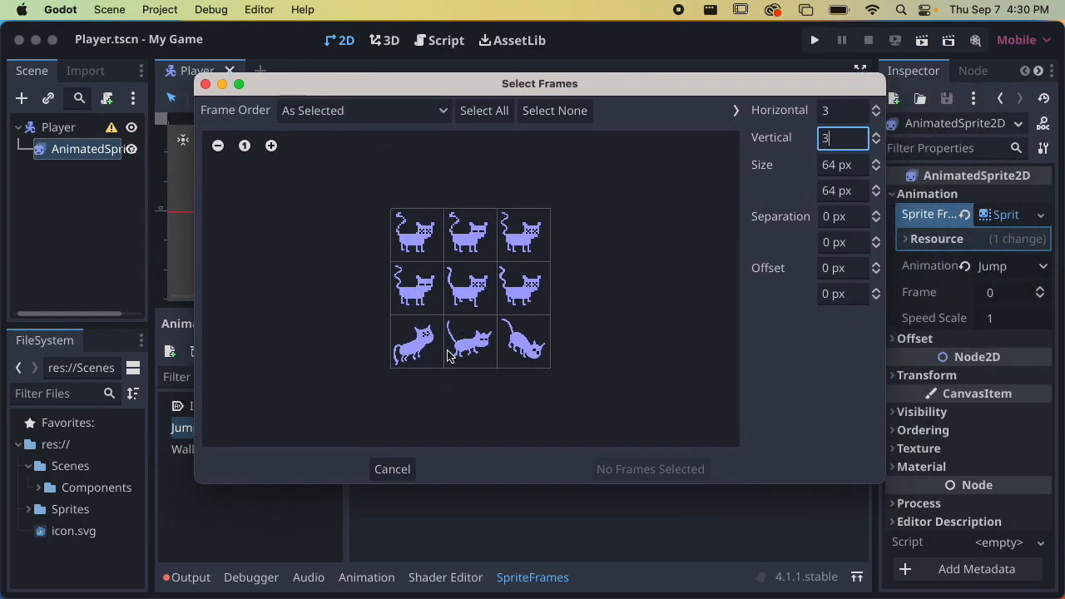
{"action": "left_click_drag", "start_coordinate": [416, 340], "coordinate": [524, 341]}
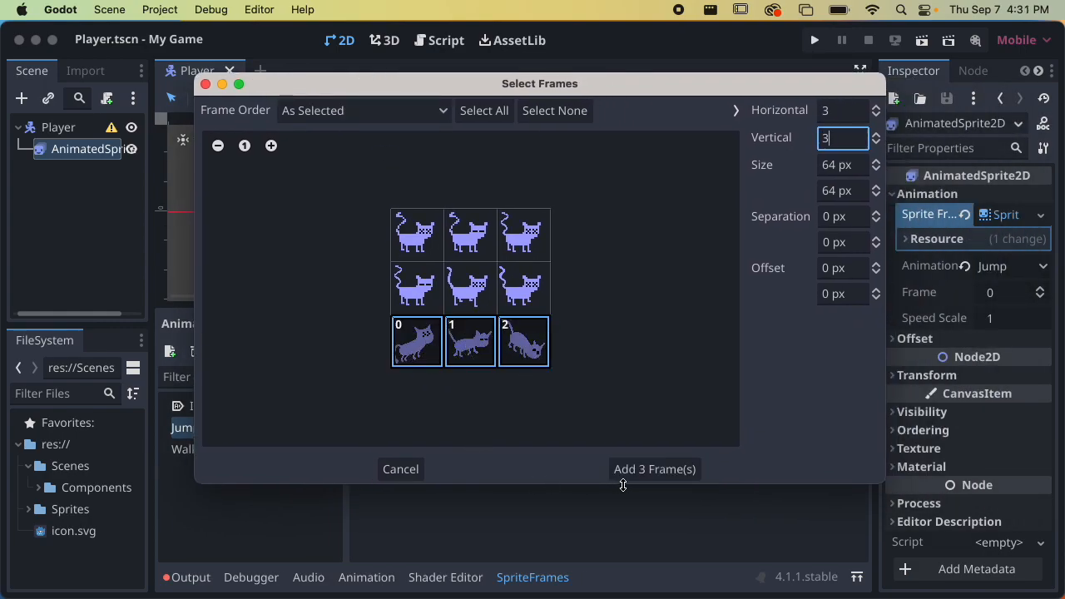
{"action": "left_click", "coordinate": [647, 471]}
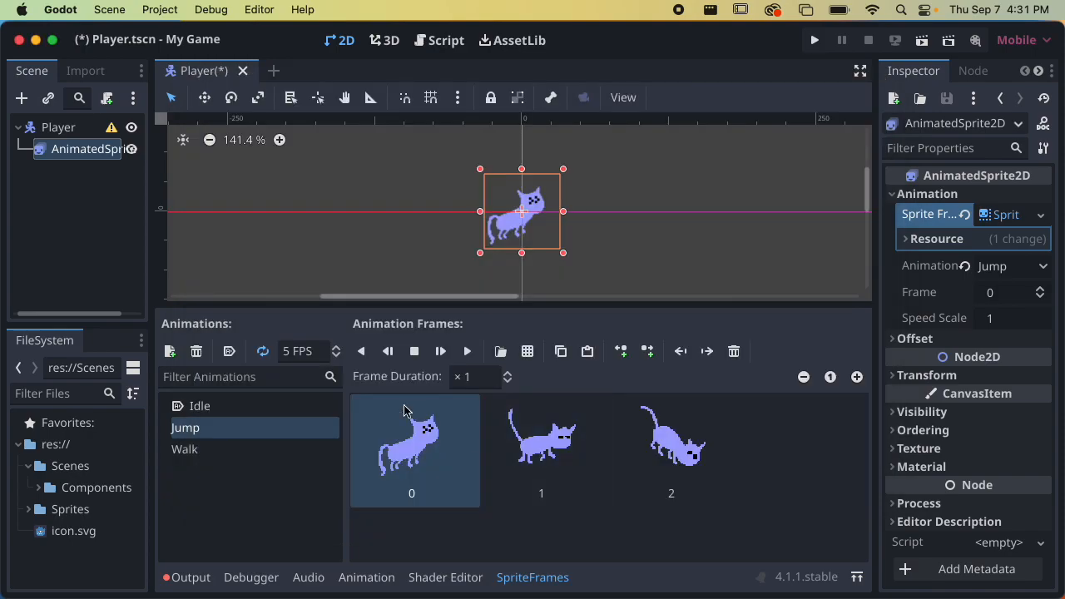
{"action": "left_click", "coordinate": [264, 355]}
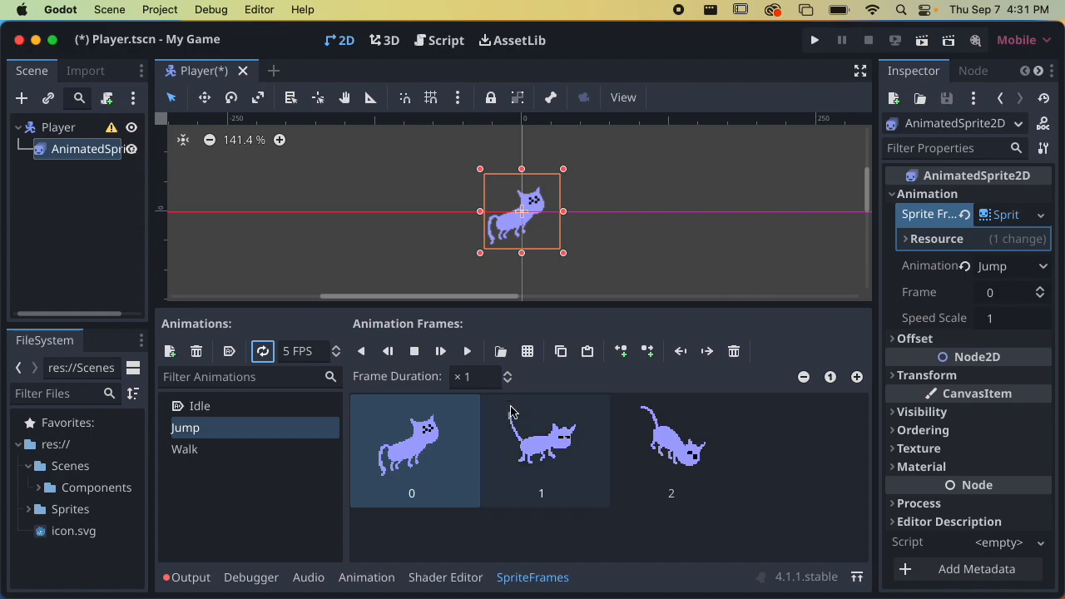
Play the Jump animation a few times to check it, and save the Player scene
{"action": "left_click", "coordinate": [466, 352]}
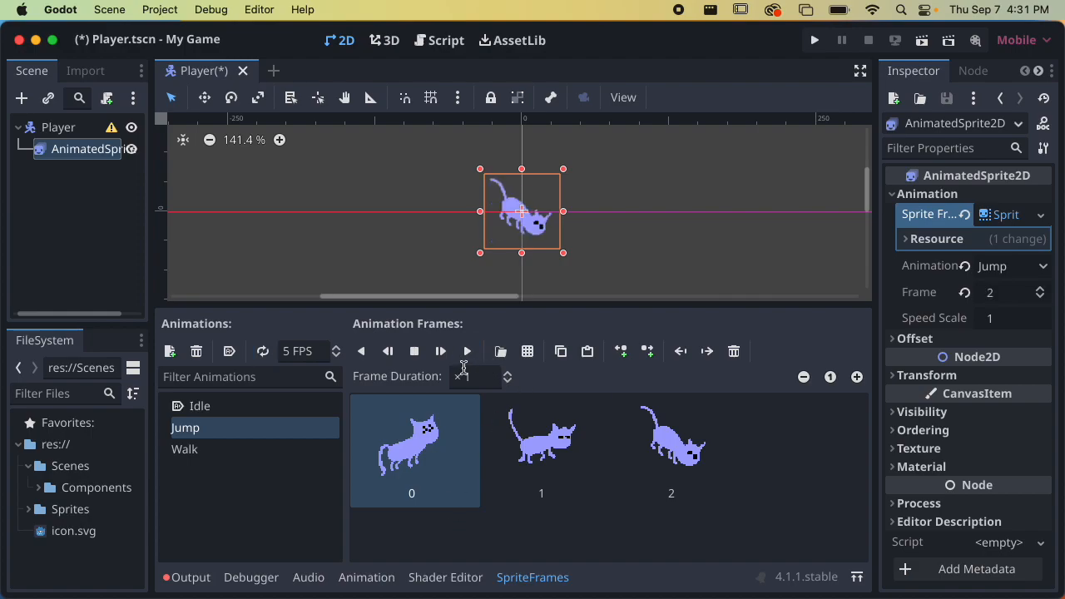
{"action": "left_click", "coordinate": [467, 351]}
{"action": "left_click", "coordinate": [469, 352]}
{"action": "key", "text": "super+s"}
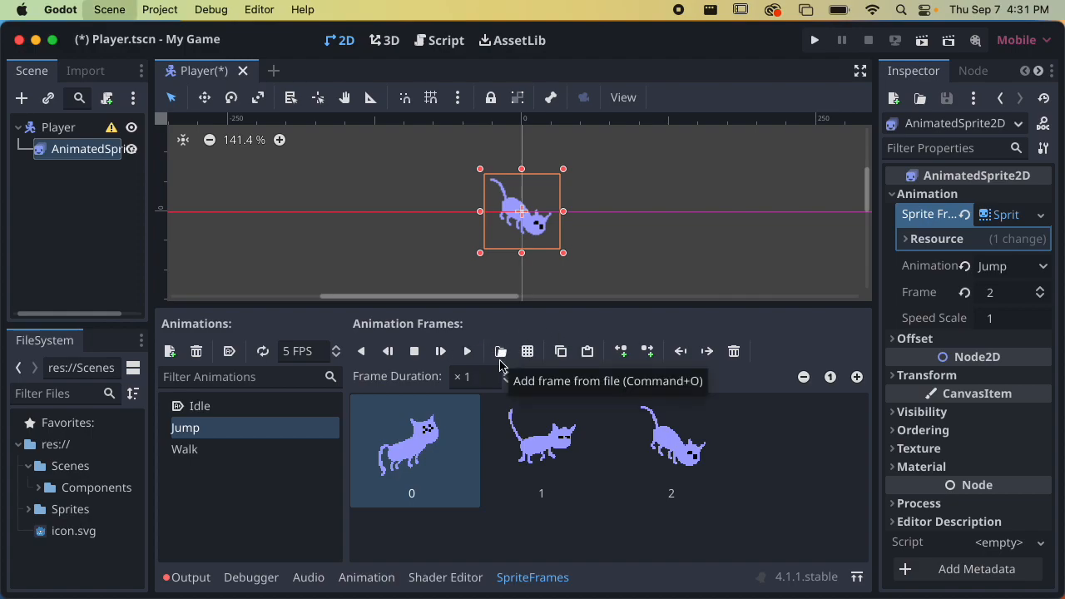
Load my_character.png as the sprite sheet for the Walk animation and divide it into 3 horizontal by 3 vertical frames
{"action": "left_click", "coordinate": [235, 449]}
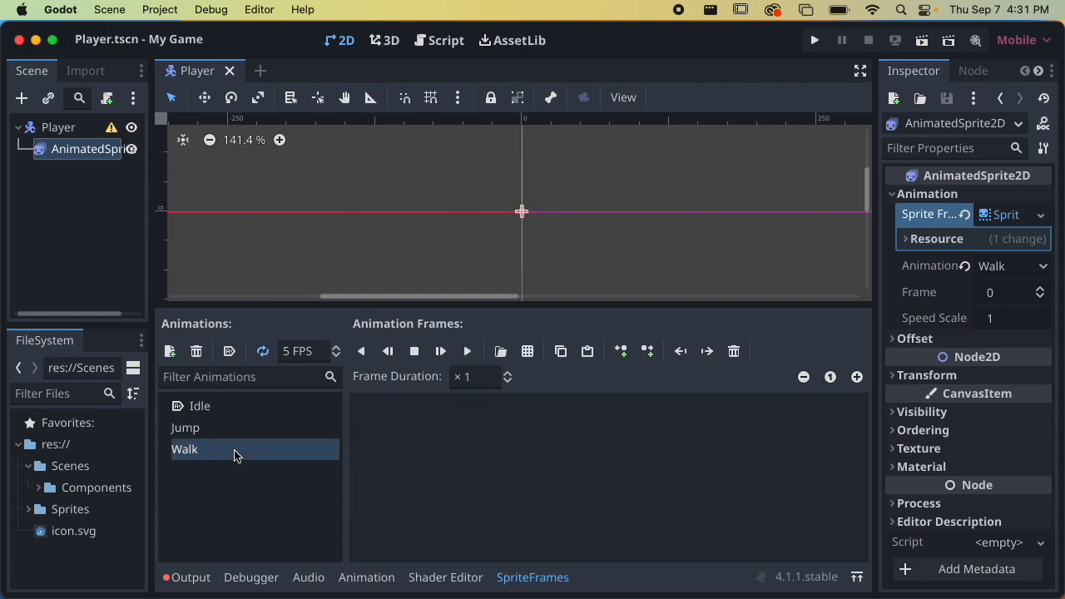
{"action": "left_click", "coordinate": [530, 354]}
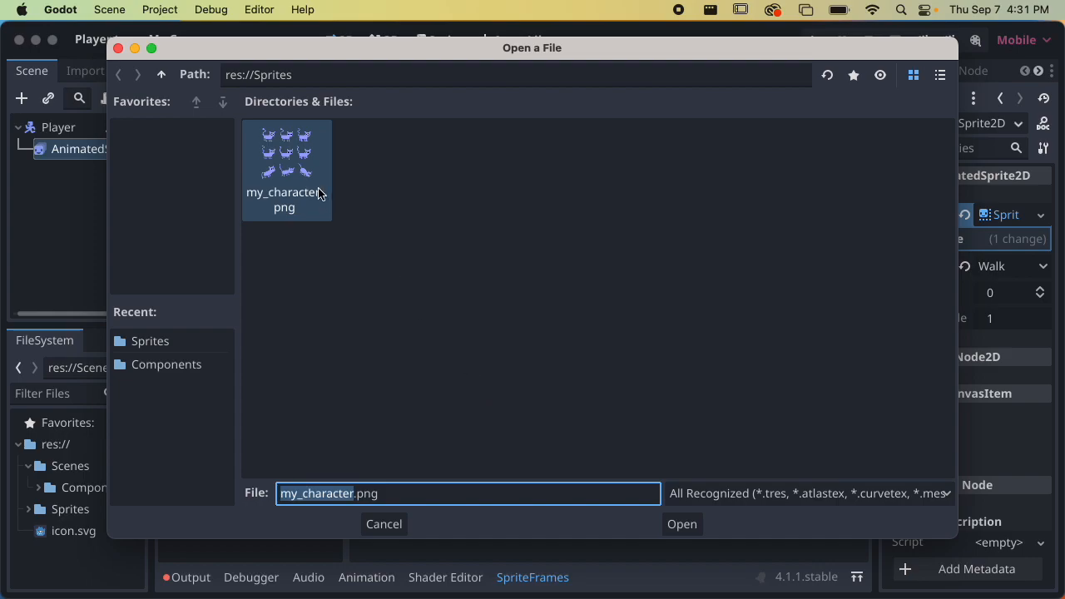
{"action": "left_click", "coordinate": [693, 524]}
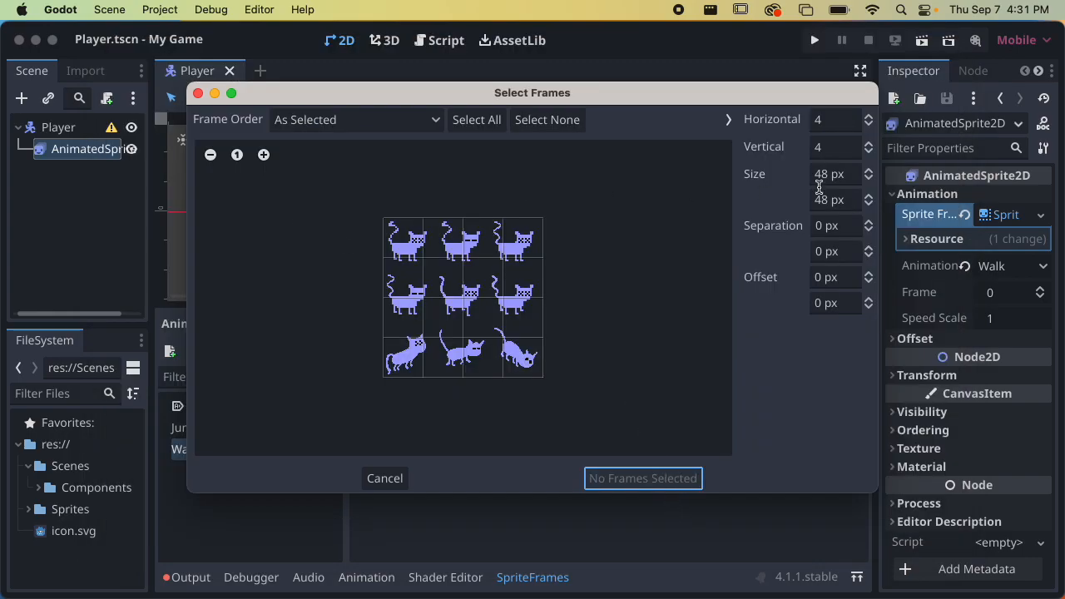
{"action": "left_click", "coordinate": [868, 124]}
{"action": "left_click", "coordinate": [868, 152]}
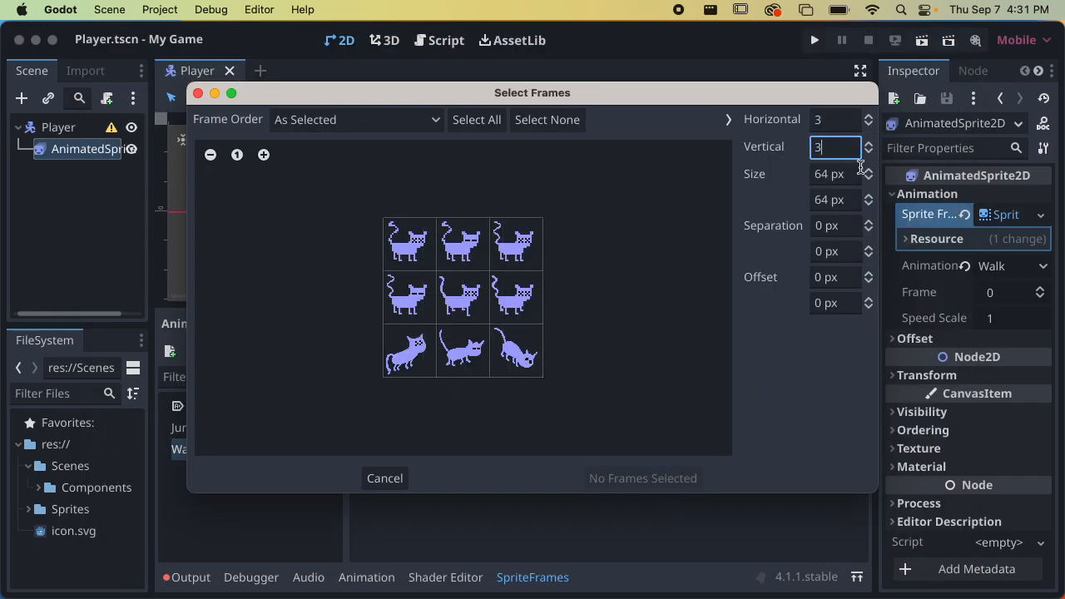
Add the second and third frames of the sheet's middle row to the Walk animation
{"action": "left_click", "coordinate": [464, 298]}
{"action": "left_click", "coordinate": [516, 298]}
{"action": "left_click", "coordinate": [615, 478]}
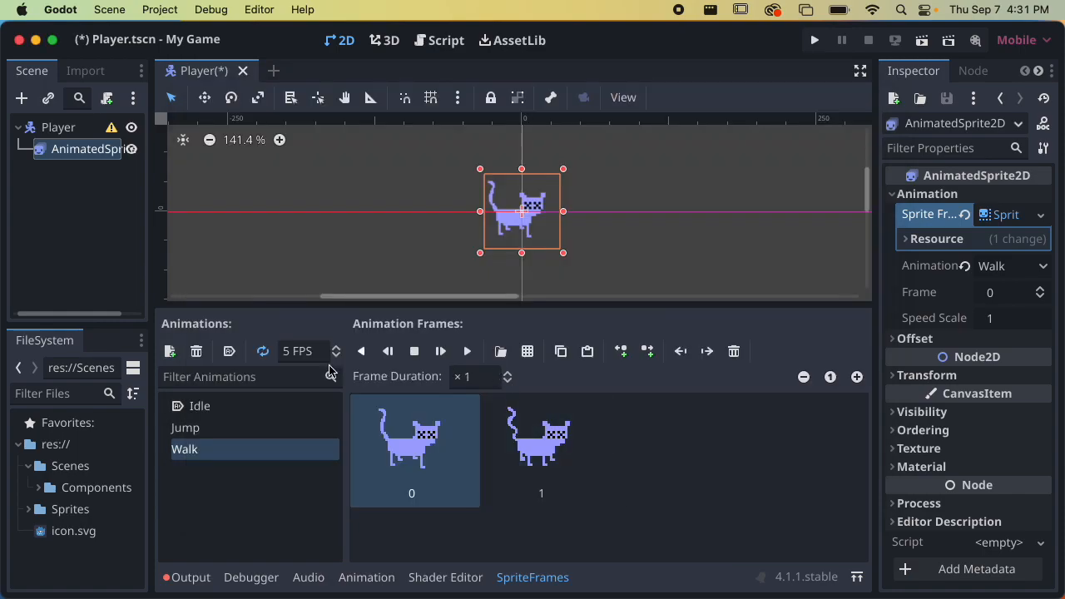
Play the Walk animation to examine it in the viewport, and save the Player scene
{"action": "left_click", "coordinate": [471, 351]}
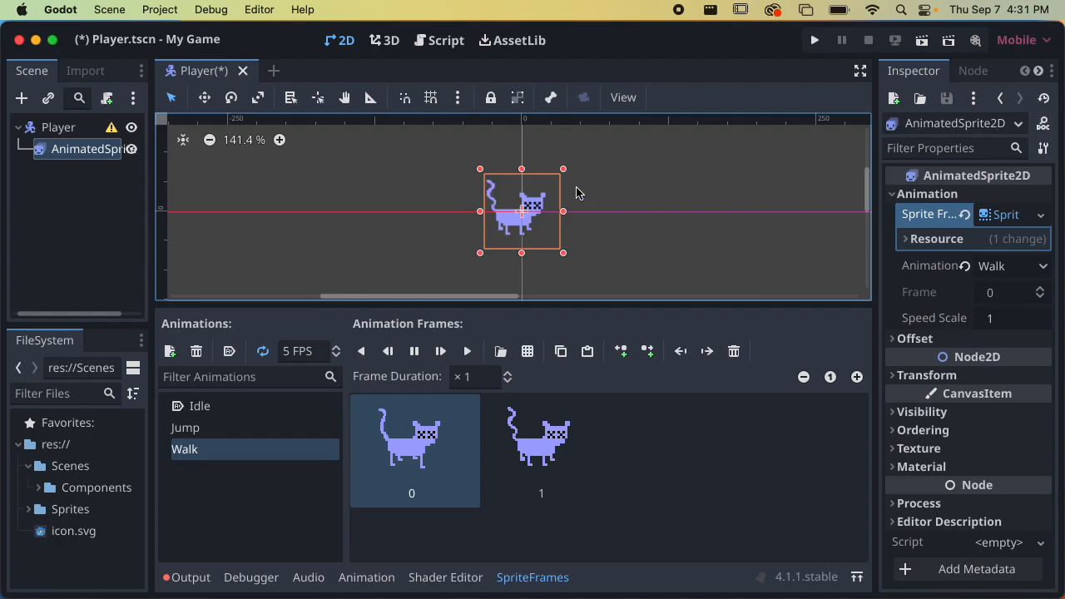
{"action": "scroll", "coordinate": [580, 197], "scroll_direction": "up", "scroll_amount": 2}
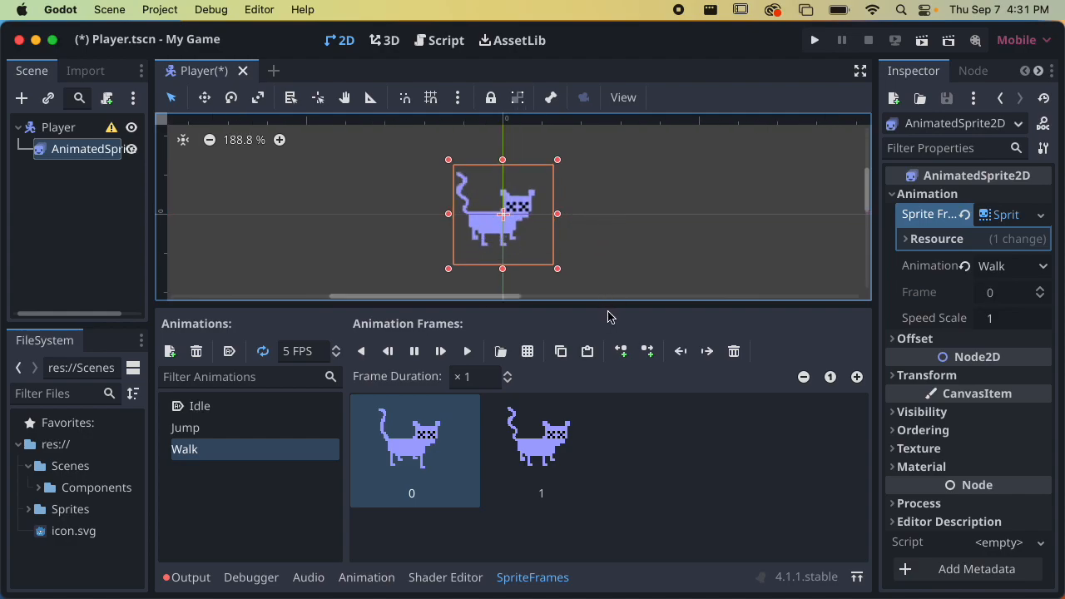
{"action": "scroll", "coordinate": [542, 230], "scroll_direction": "down", "scroll_amount": 2}
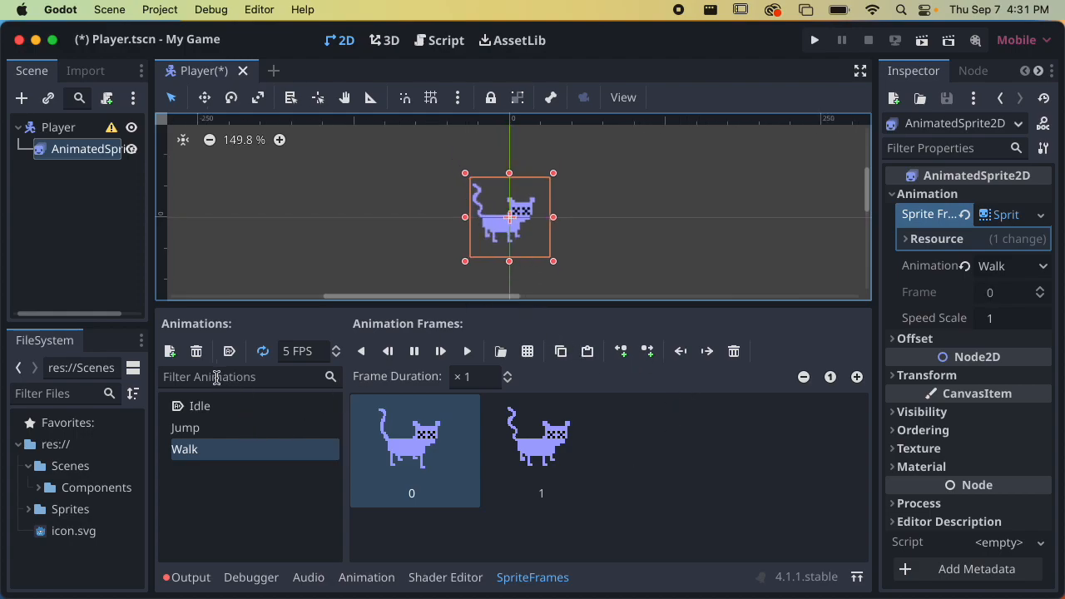
{"action": "key", "text": "super+s"}
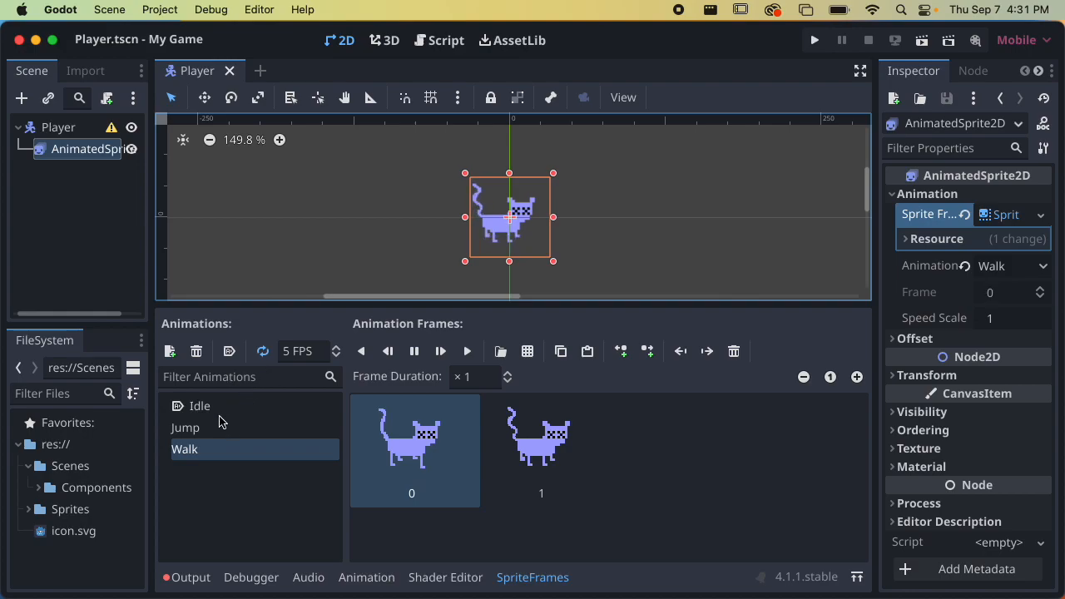
Switch the sprite to its Idle animation and collapse the SpriteFrames editor to examine the playing character up close
{"action": "left_click", "coordinate": [241, 407]}
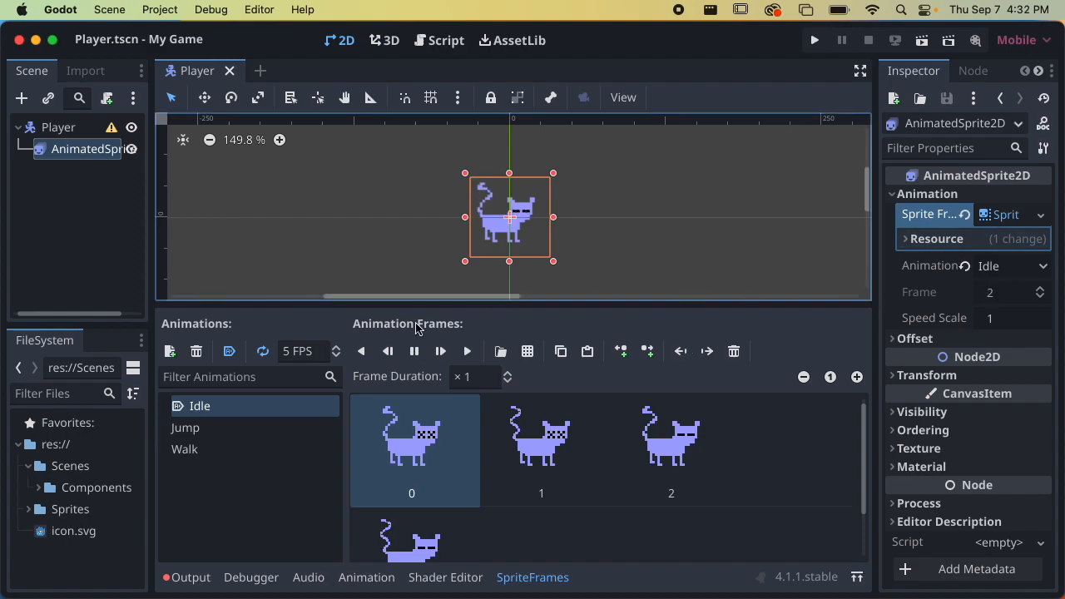
{"action": "left_click", "coordinate": [526, 579]}
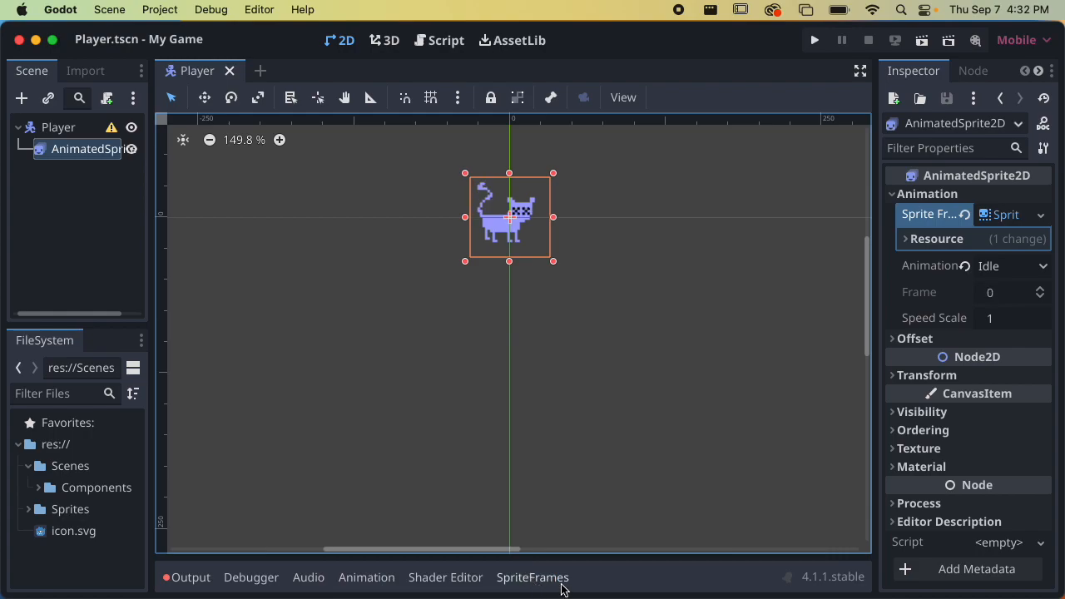
{"action": "left_click", "coordinate": [544, 579]}
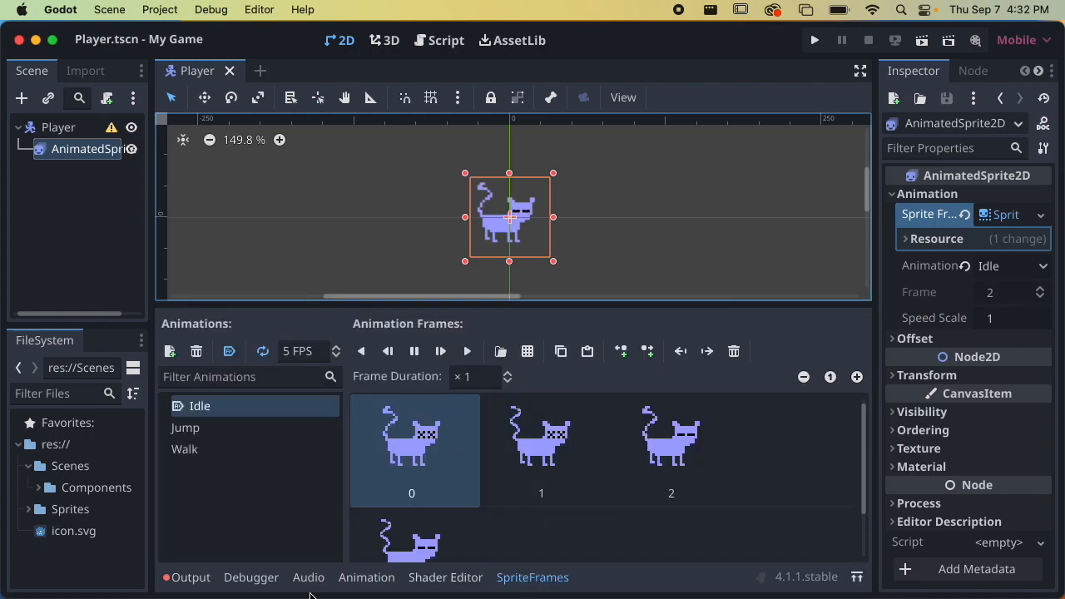
{"action": "left_click", "coordinate": [539, 581]}
{"action": "left_click", "coordinate": [542, 580]}
{"action": "left_click", "coordinate": [544, 580]}
{"action": "left_click", "coordinate": [539, 582]}
{"action": "left_click", "coordinate": [538, 584]}
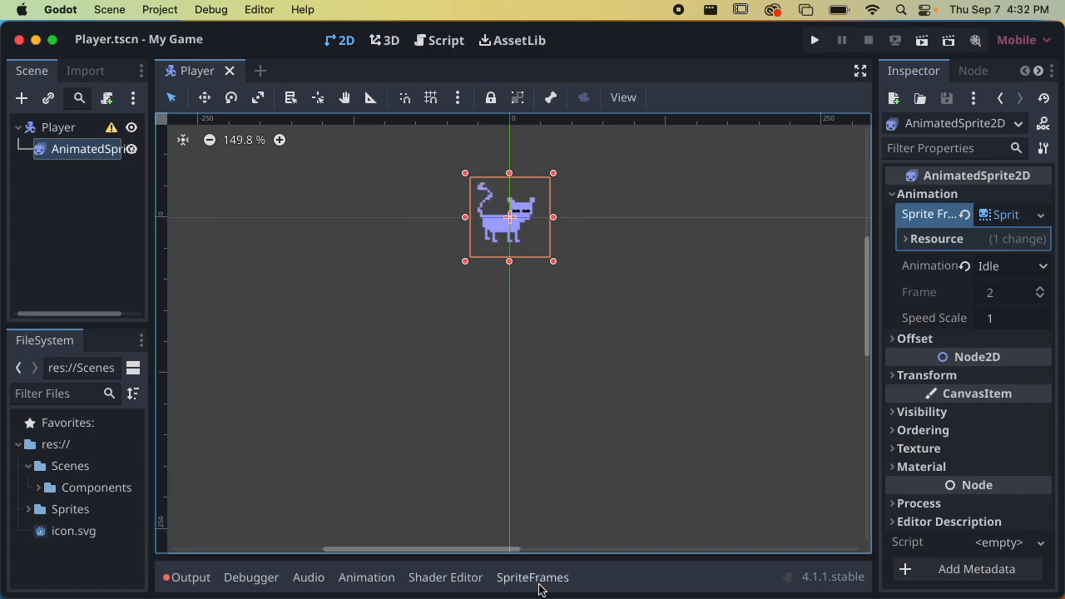
{"action": "scroll", "coordinate": [582, 411], "scroll_direction": "up", "scroll_amount": 4}
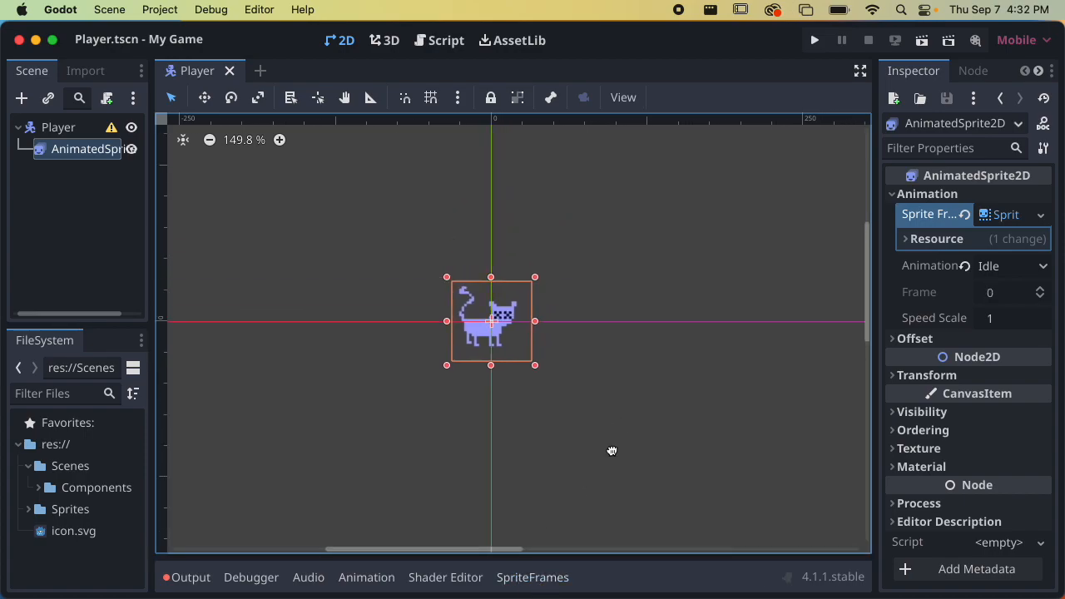
{"action": "scroll", "coordinate": [707, 336], "scroll_direction": "up", "scroll_amount": 1}
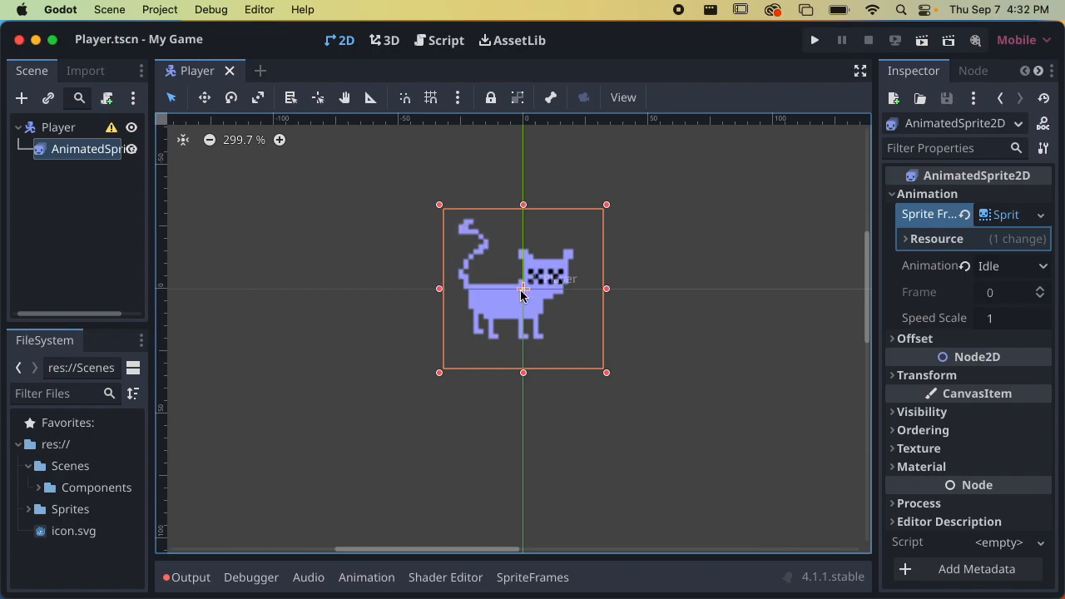
{"action": "scroll", "coordinate": [522, 292], "scroll_direction": "up", "scroll_amount": 1}
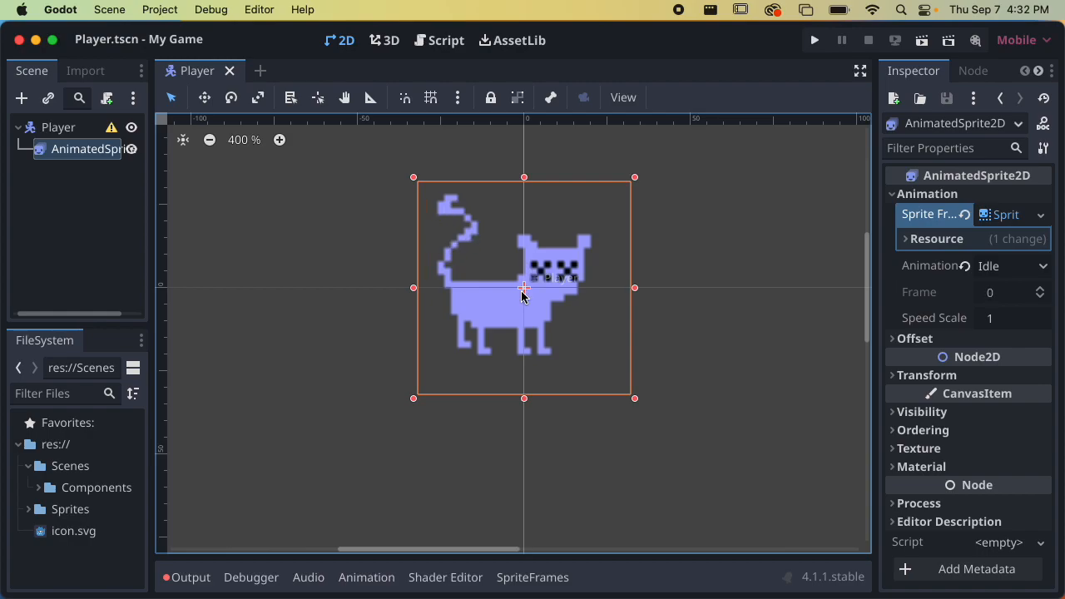
{"action": "scroll", "coordinate": [547, 264], "scroll_direction": "up", "scroll_amount": 2}
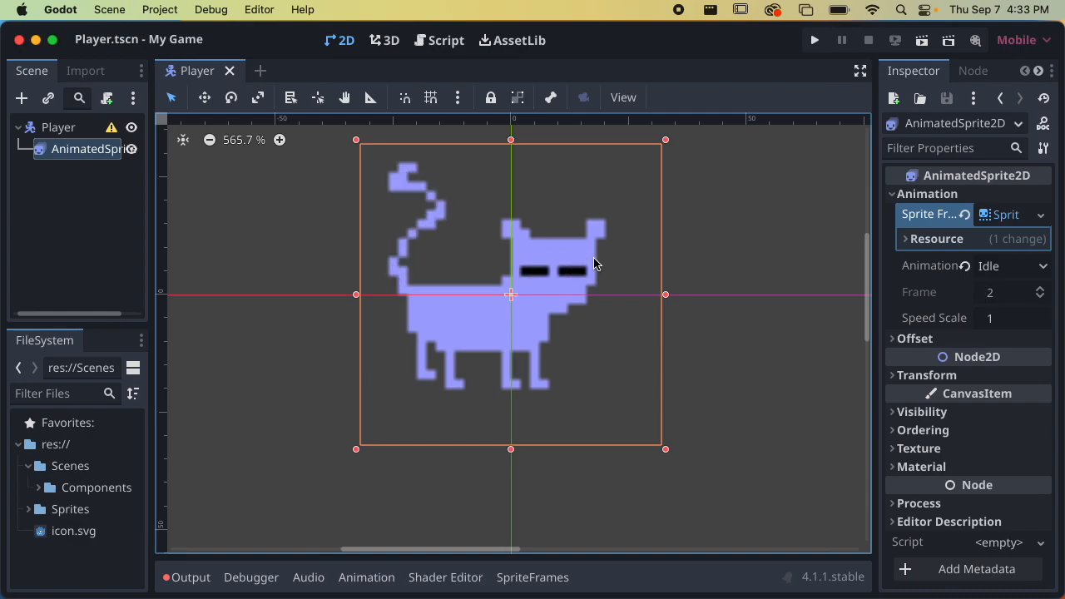
Search the node types for "collision" and add a CollisionShape2D node as a child of Player
{"action": "left_click", "coordinate": [59, 127]}
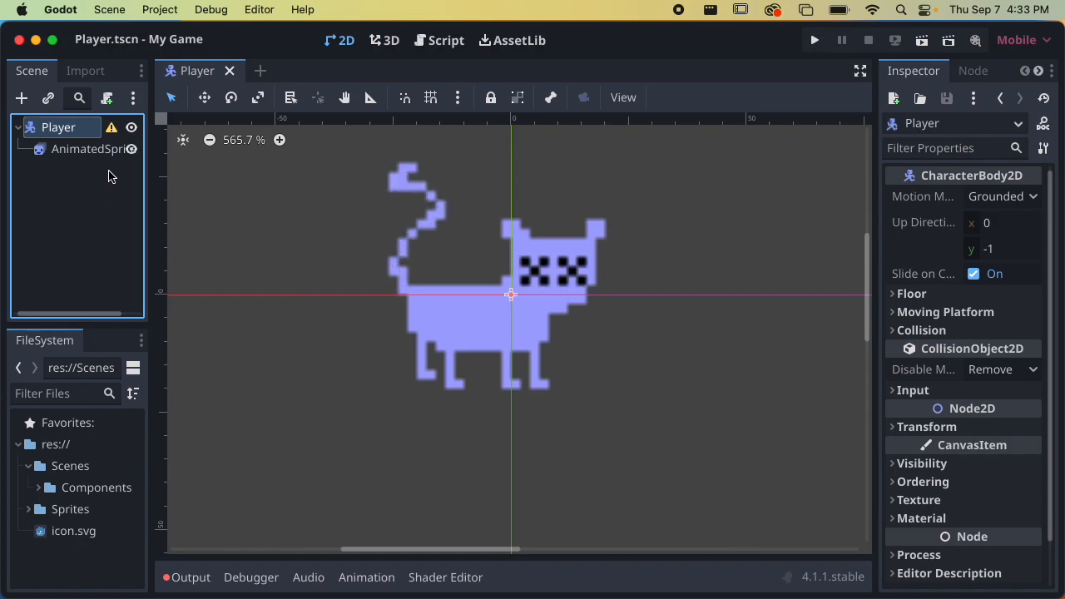
{"action": "left_click", "coordinate": [88, 149]}
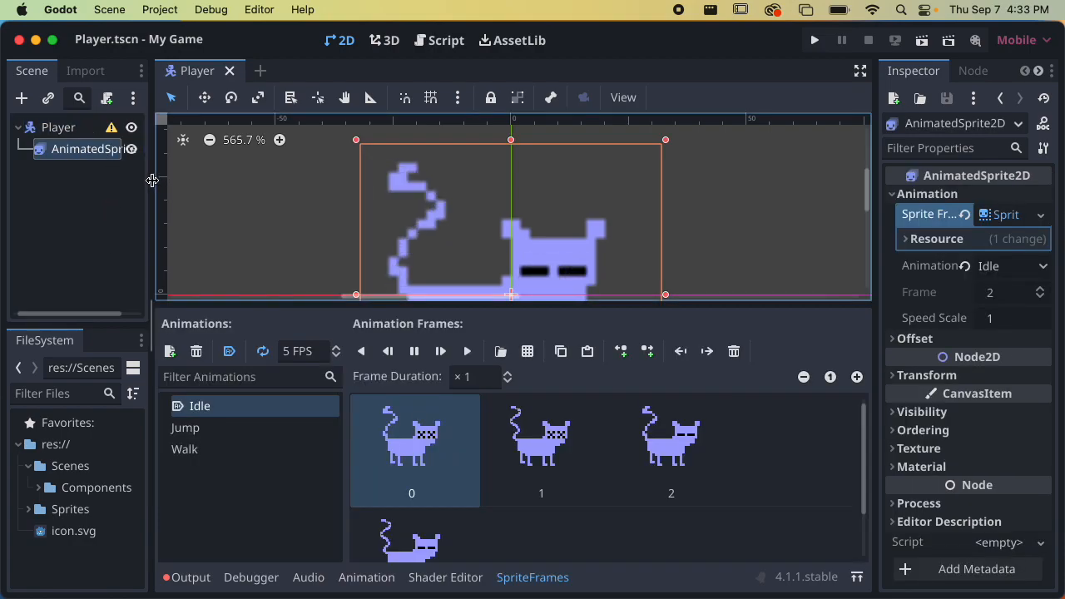
{"action": "left_click_drag", "start_coordinate": [158, 184], "coordinate": [238, 172]}
{"action": "left_click", "coordinate": [86, 134]}
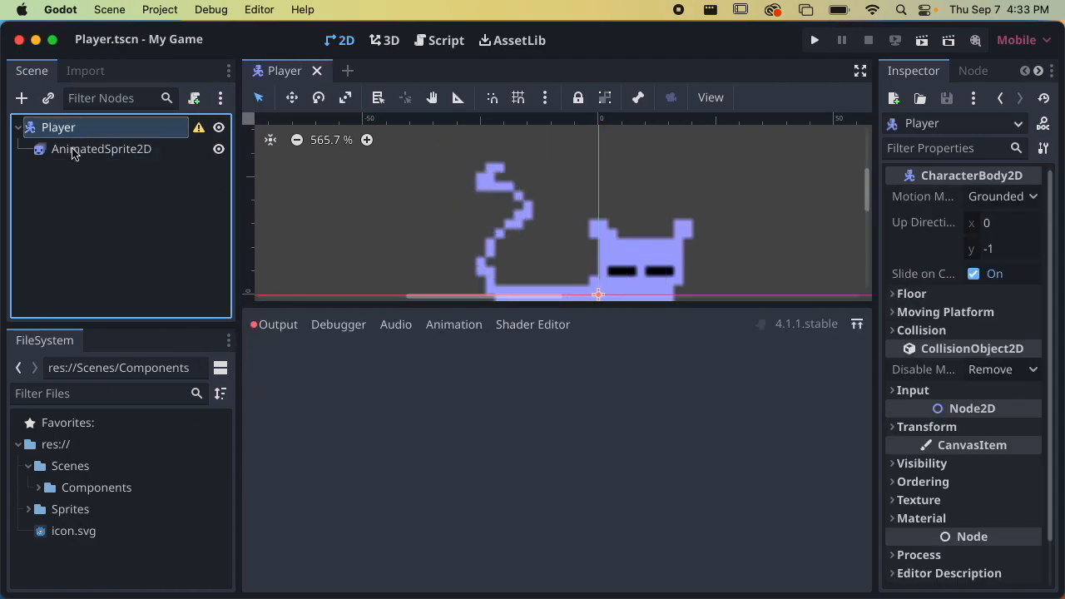
{"action": "left_click", "coordinate": [25, 101]}
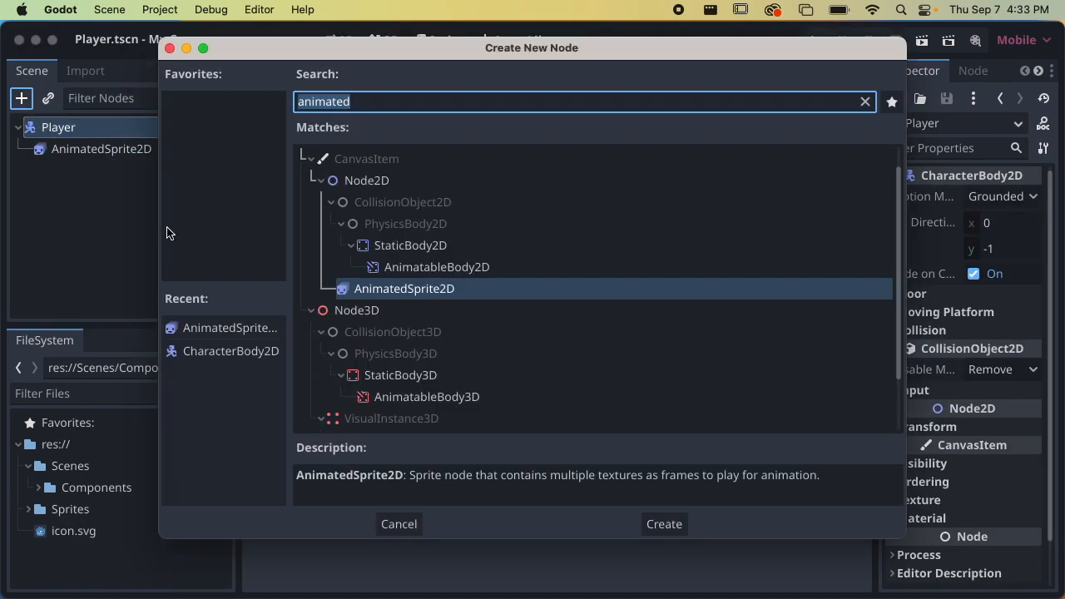
{"action": "type", "text": "collision"}
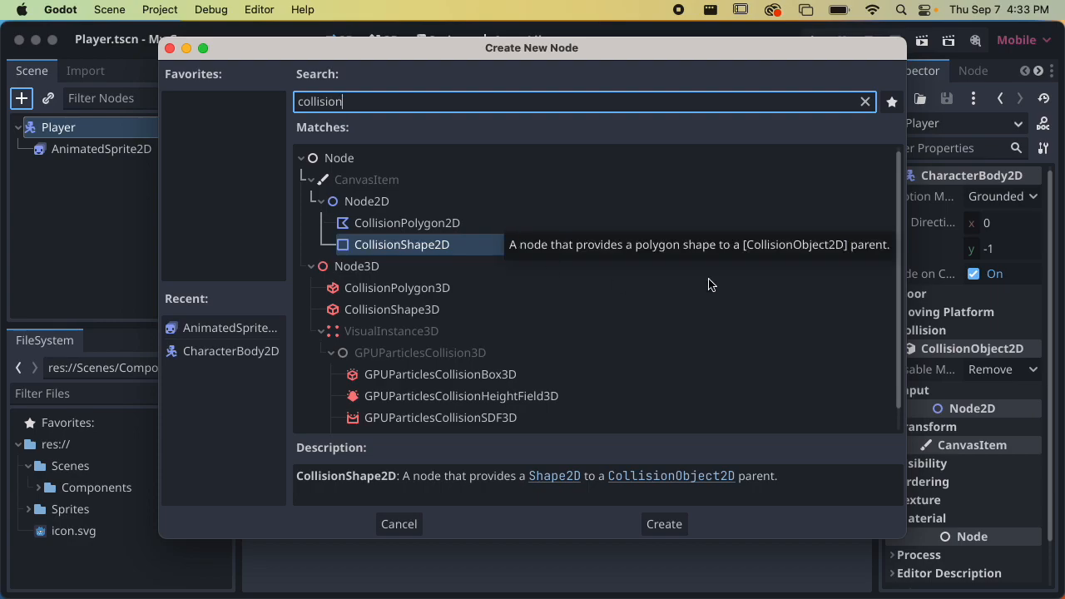
{"action": "left_click", "coordinate": [432, 254]}
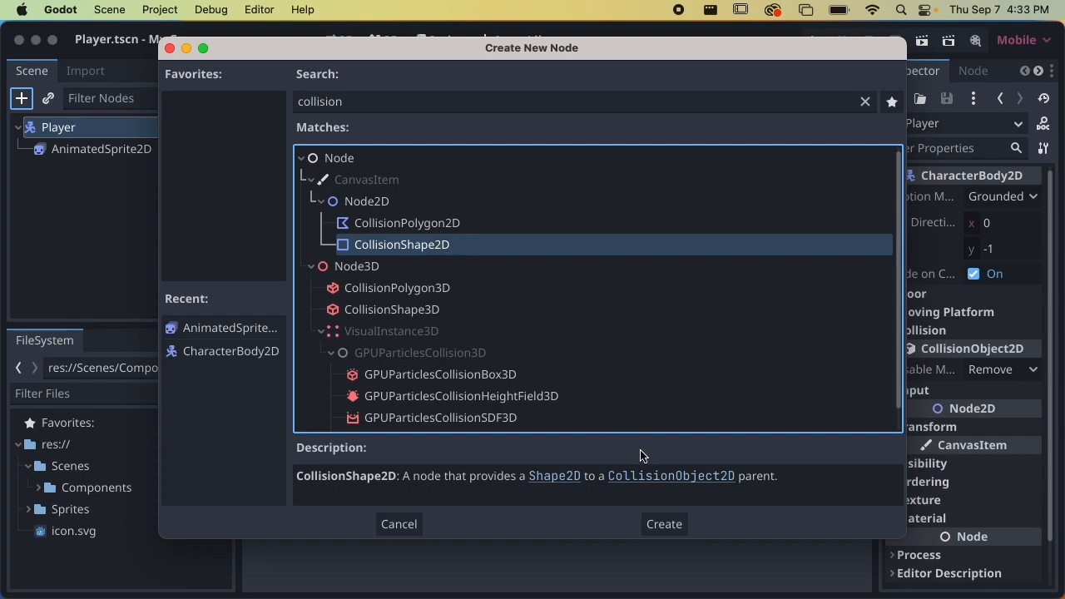
{"action": "left_click", "coordinate": [665, 524]}
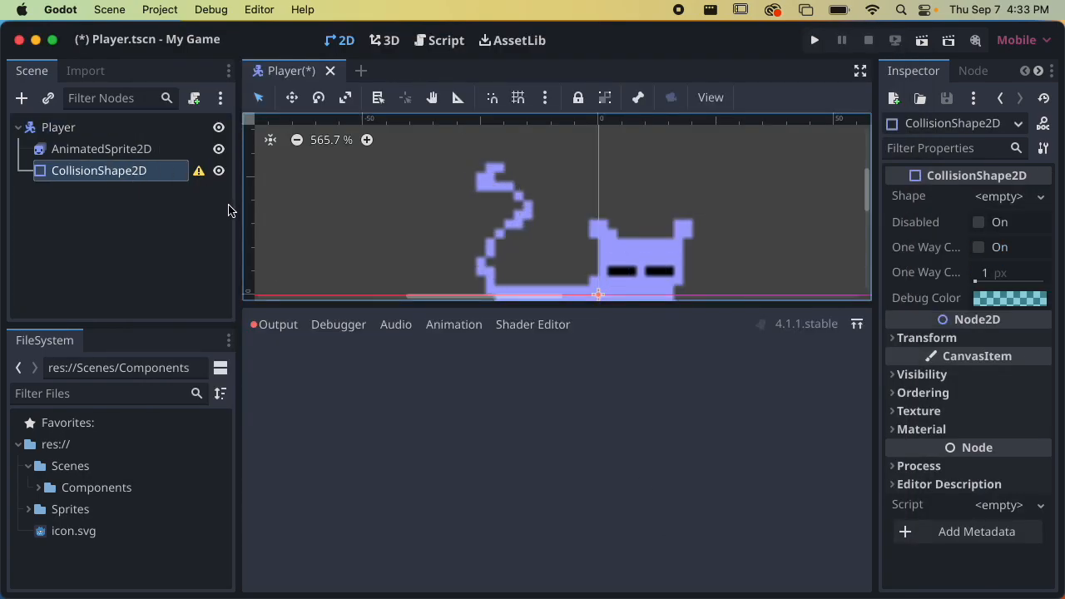
Narrow the Scene dock and shrink the Output area so the whole character fits in the 2D viewport
{"action": "left_click_drag", "start_coordinate": [236, 200], "coordinate": [206, 210]}
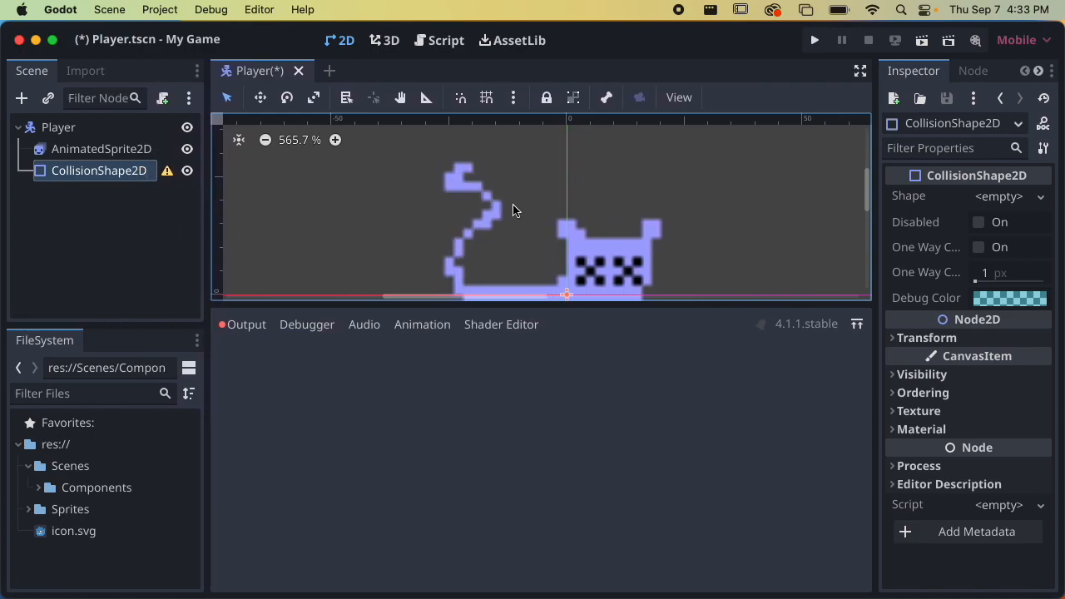
{"action": "scroll", "coordinate": [492, 212], "scroll_direction": "down", "scroll_amount": 5}
{"action": "left_click_drag", "start_coordinate": [480, 300], "coordinate": [561, 494]}
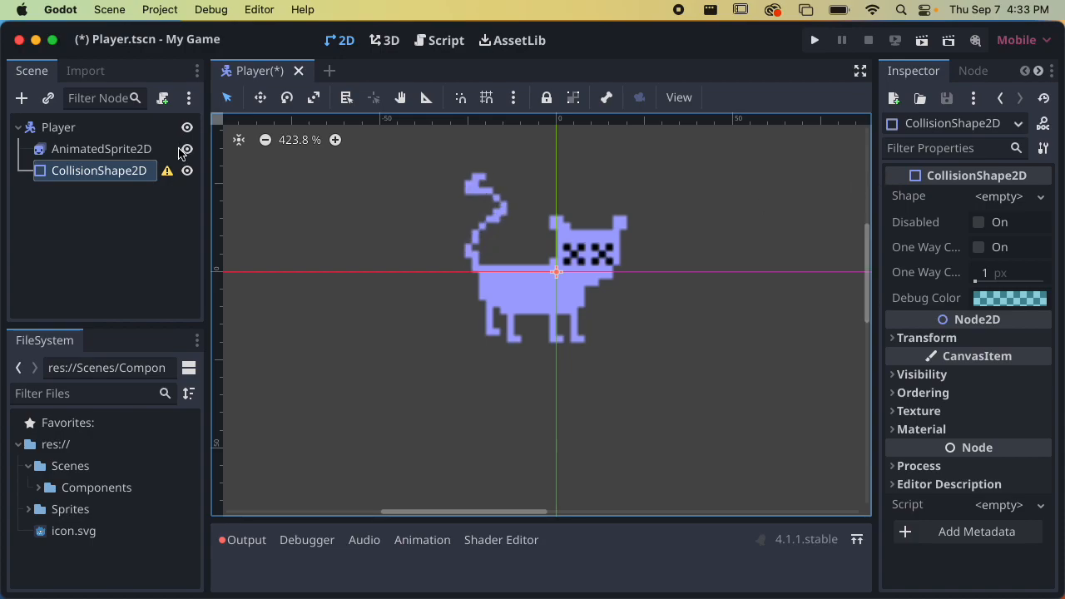
Widen the Inspector and assign a new CapsuleShape2D as the shape of the Player's CollisionShape2D node
{"action": "left_click", "coordinate": [107, 191]}
{"action": "left_click", "coordinate": [100, 170]}
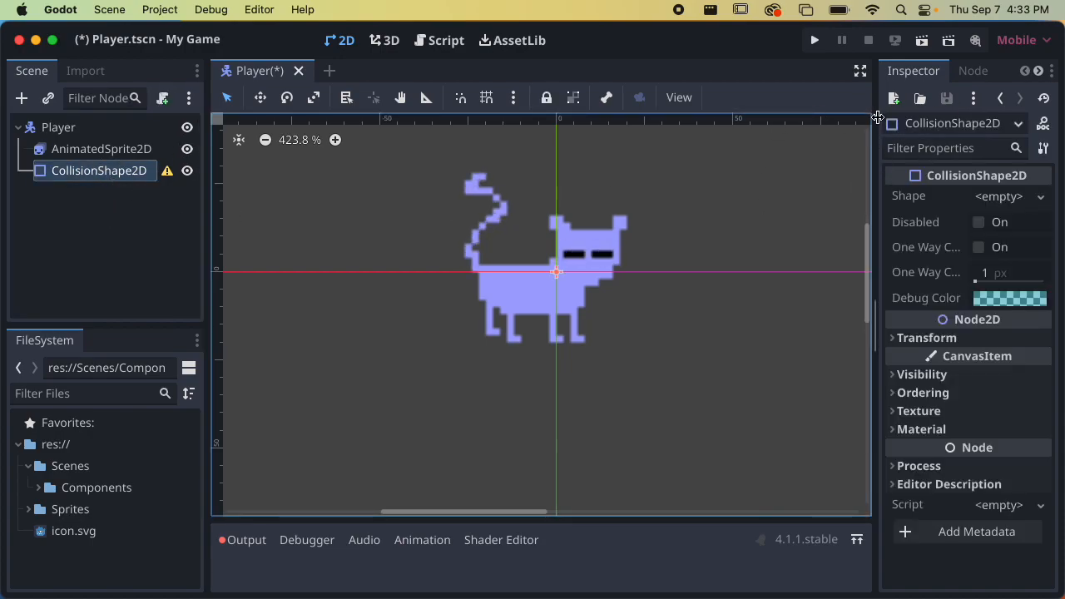
{"action": "left_click_drag", "start_coordinate": [875, 131], "coordinate": [756, 141]}
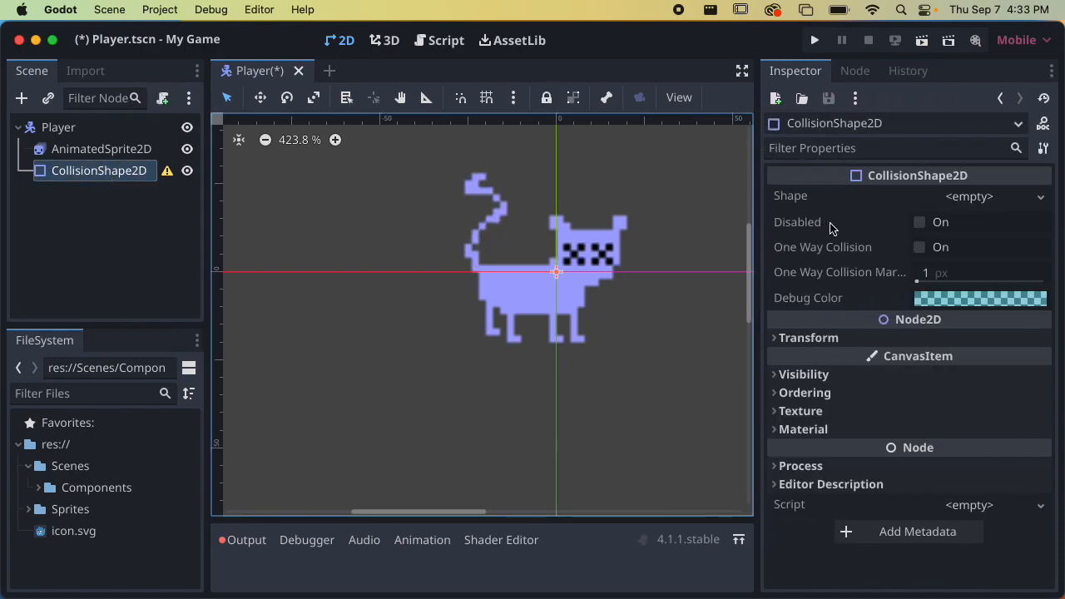
{"action": "left_click", "coordinate": [965, 197]}
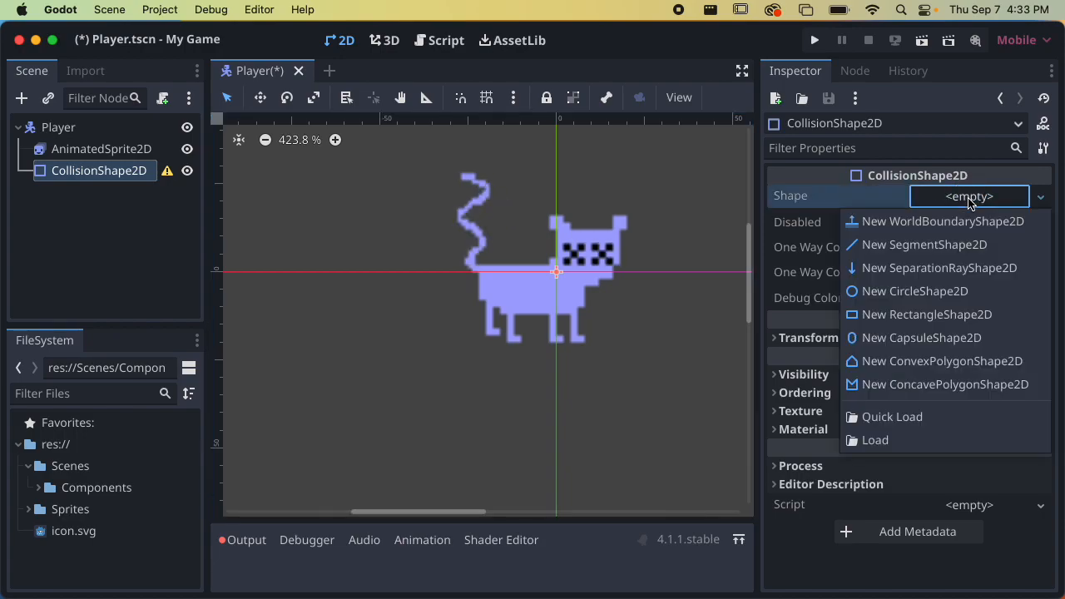
{"action": "left_click", "coordinate": [920, 341]}
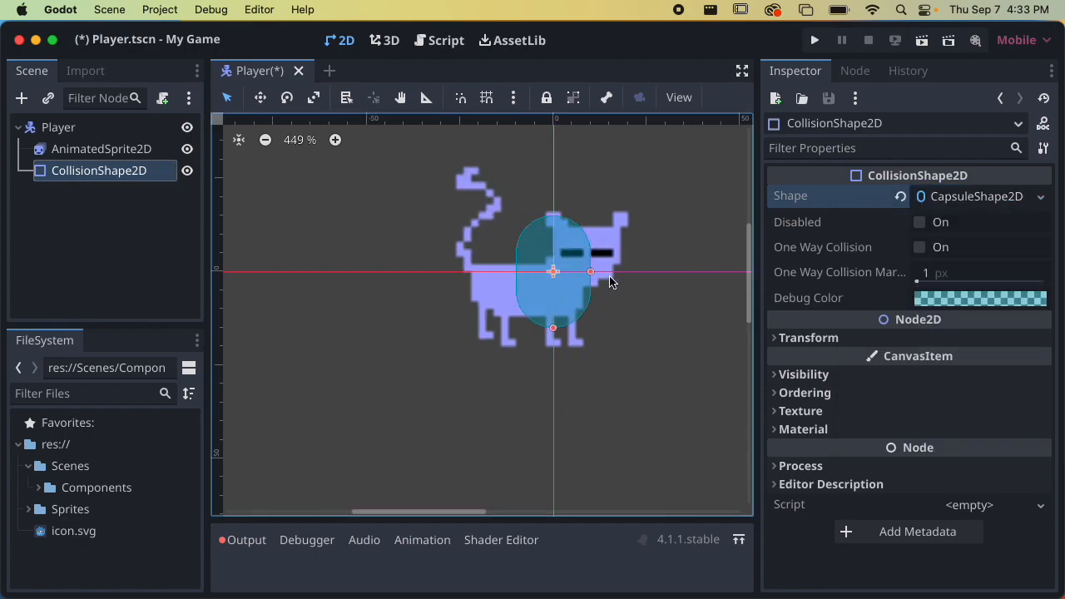
Change the collision shape's debug color to the pink f100996b so it stands out against the character
{"action": "scroll", "coordinate": [610, 280], "scroll_direction": "up", "scroll_amount": 5}
{"action": "scroll", "coordinate": [604, 322], "scroll_direction": "right", "scroll_amount": 2}
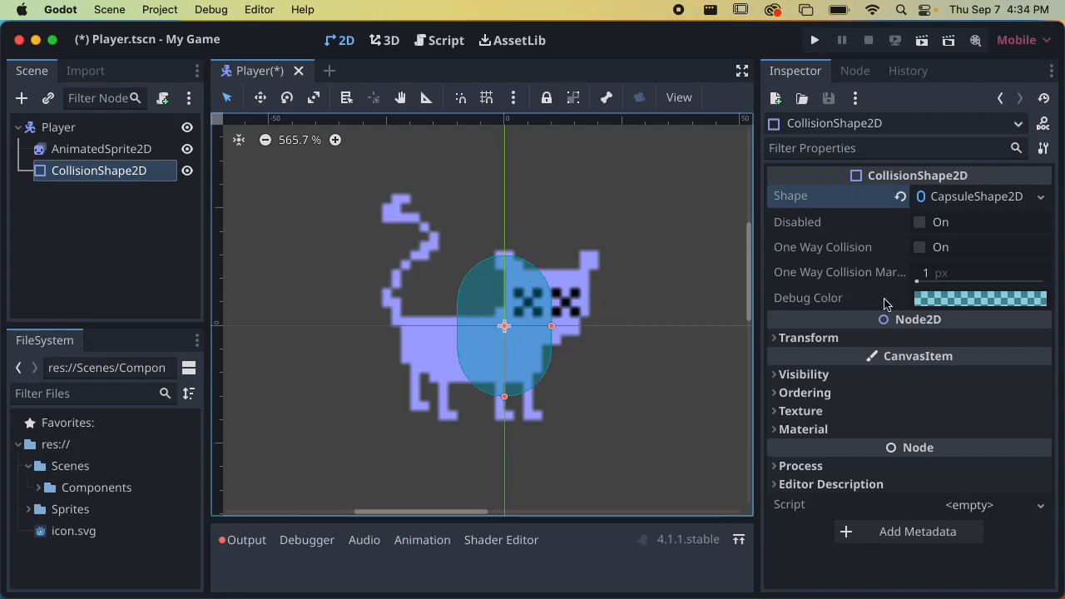
{"action": "left_click", "coordinate": [811, 301]}
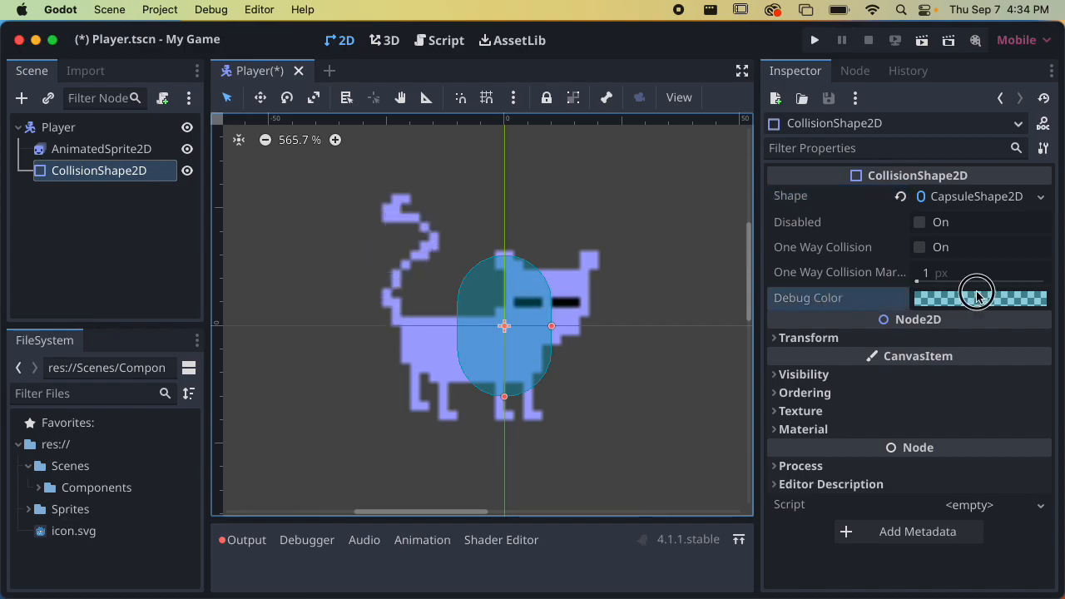
{"action": "left_click", "coordinate": [924, 299]}
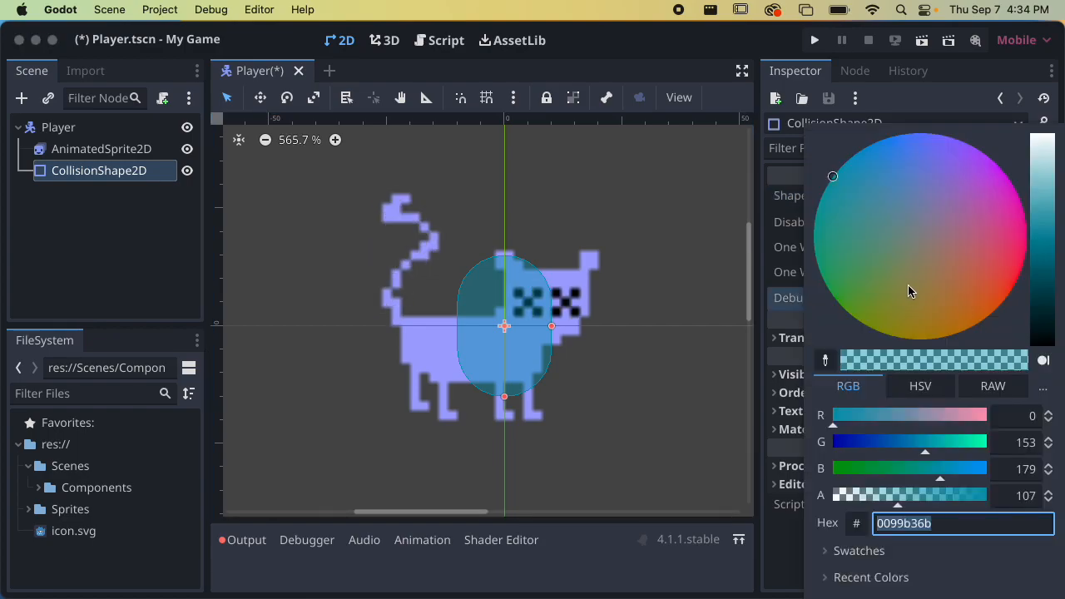
{"action": "left_click_drag", "start_coordinate": [884, 237], "coordinate": [1045, 185]}
{"action": "left_click_drag", "start_coordinate": [1061, 218], "coordinate": [1029, 237]}
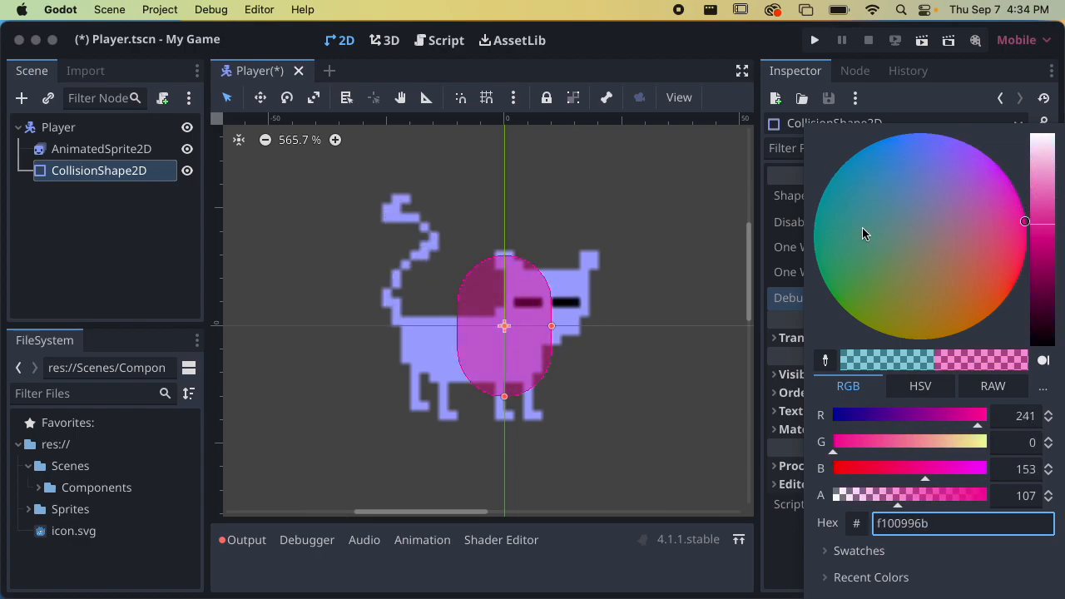
{"action": "left_click", "coordinate": [782, 314]}
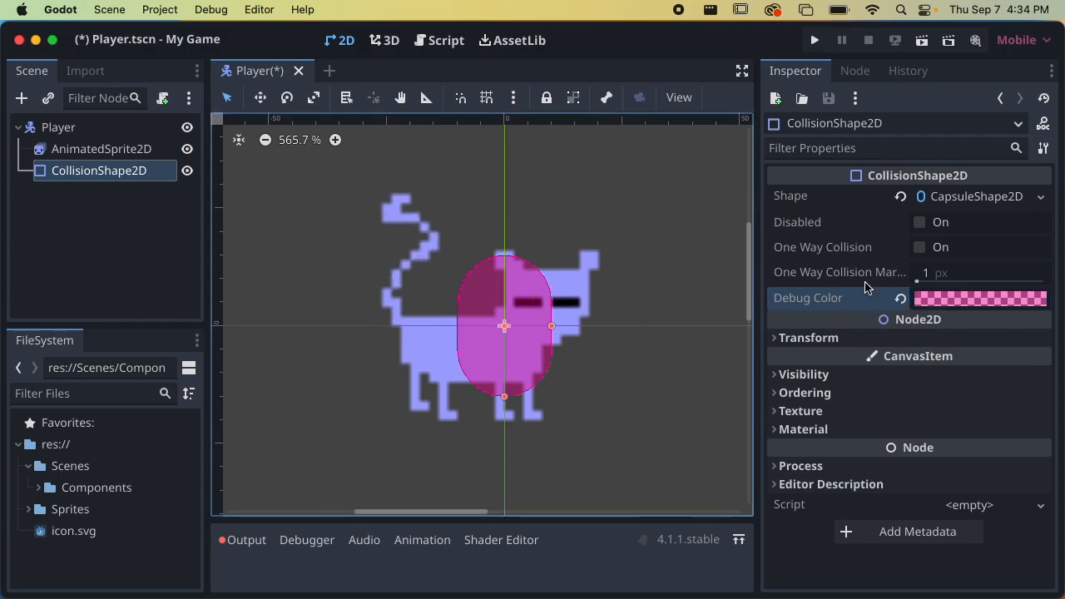
Expand the collision shape's Transform properties and reshape the capsule in the viewport, slightly narrower and taller than the cat's body
{"action": "left_click", "coordinate": [808, 337]}
{"action": "left_click", "coordinate": [840, 341]}
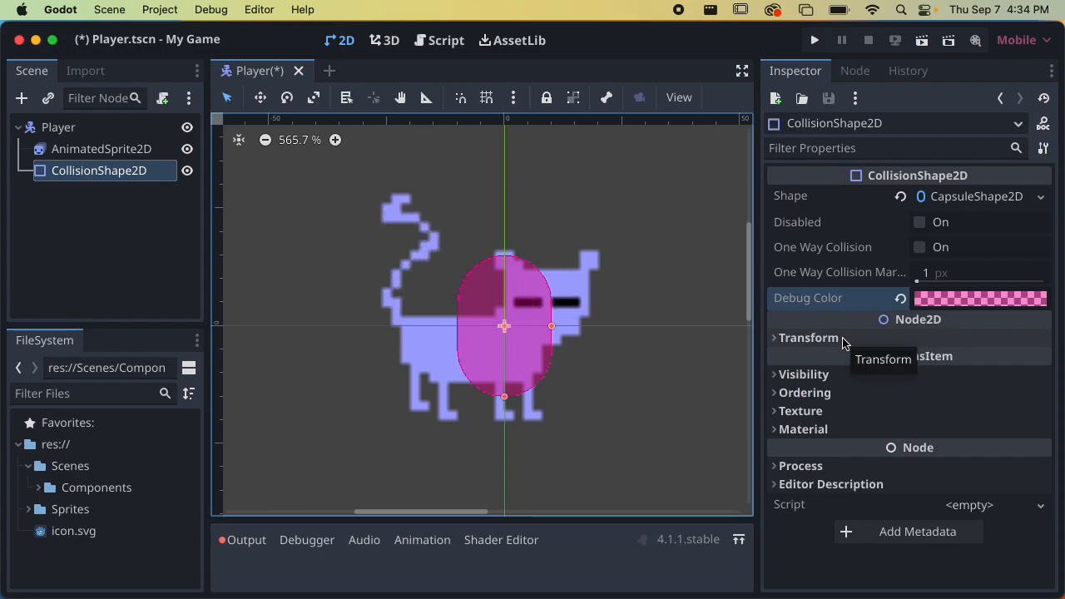
{"action": "left_click", "coordinate": [797, 347]}
{"action": "scroll", "coordinate": [832, 287], "scroll_direction": "down", "scroll_amount": 1}
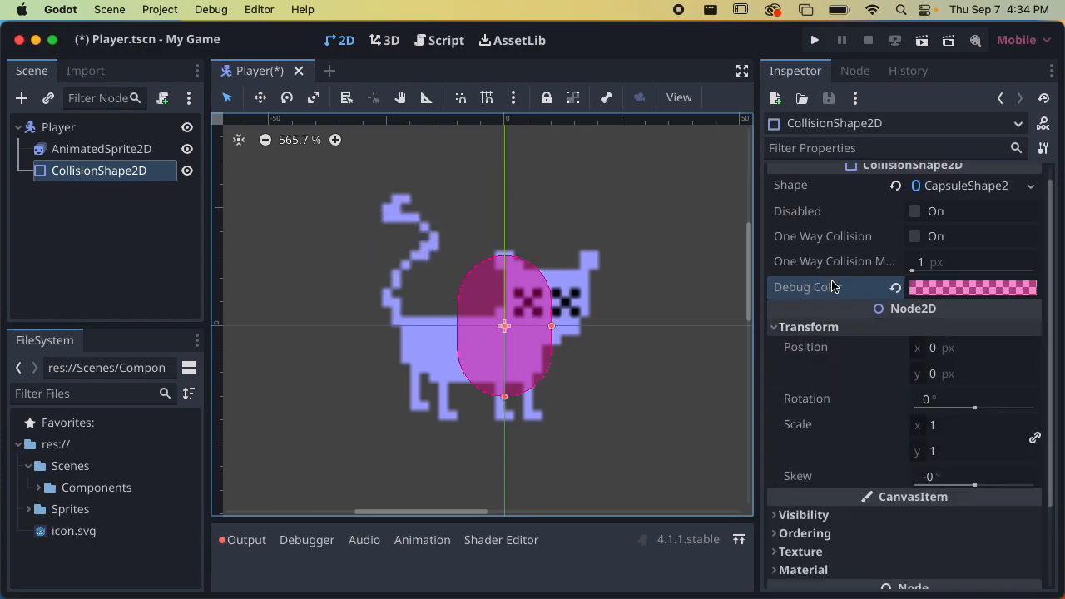
{"action": "mouse_move", "coordinate": [832, 286]}
{"action": "mouse_move", "coordinate": [551, 325]}
{"action": "left_mouse_down"}
{"action": "mouse_move", "coordinate": [611, 325]}
{"action": "mouse_move", "coordinate": [547, 326]}
{"action": "left_mouse_up"}
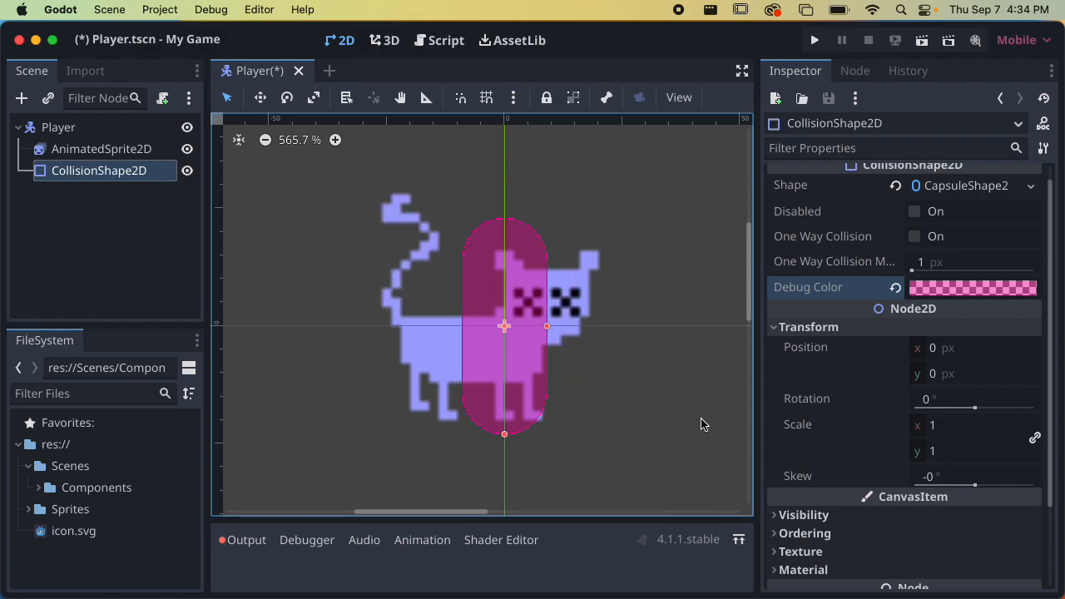
Set the collision shape's rotation to 90° so the capsule lies along the cat's body
{"action": "left_click", "coordinate": [963, 403]}
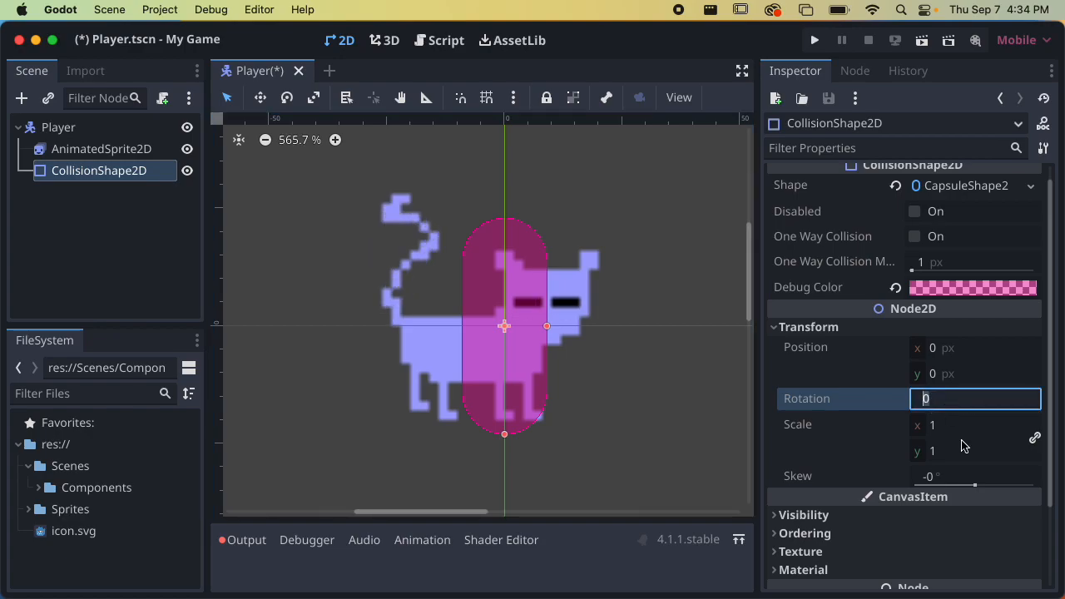
{"action": "type", "text": "90"}
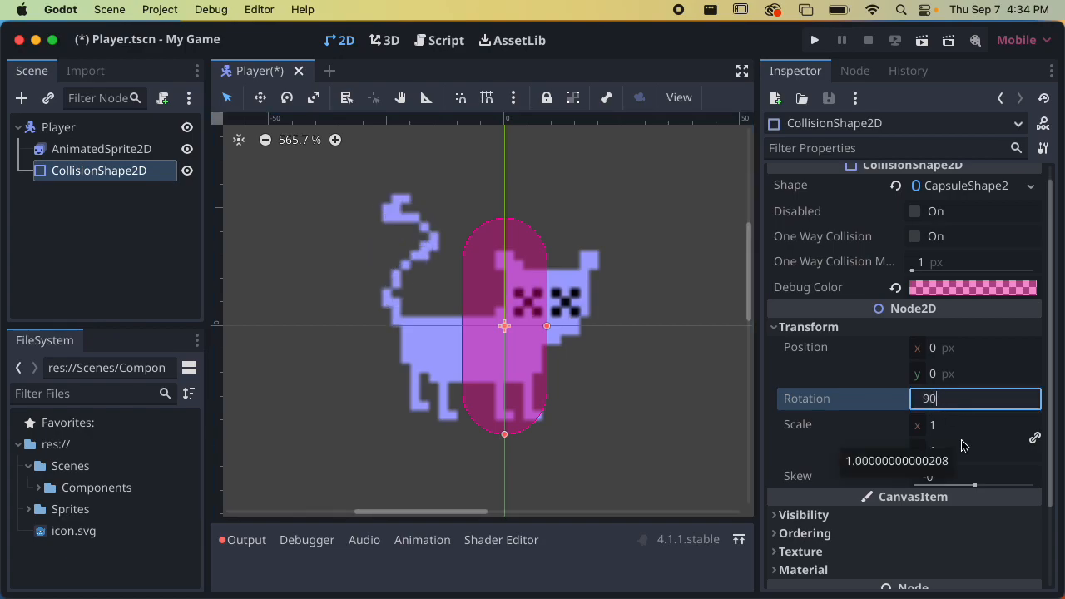
{"action": "key", "text": "Return"}
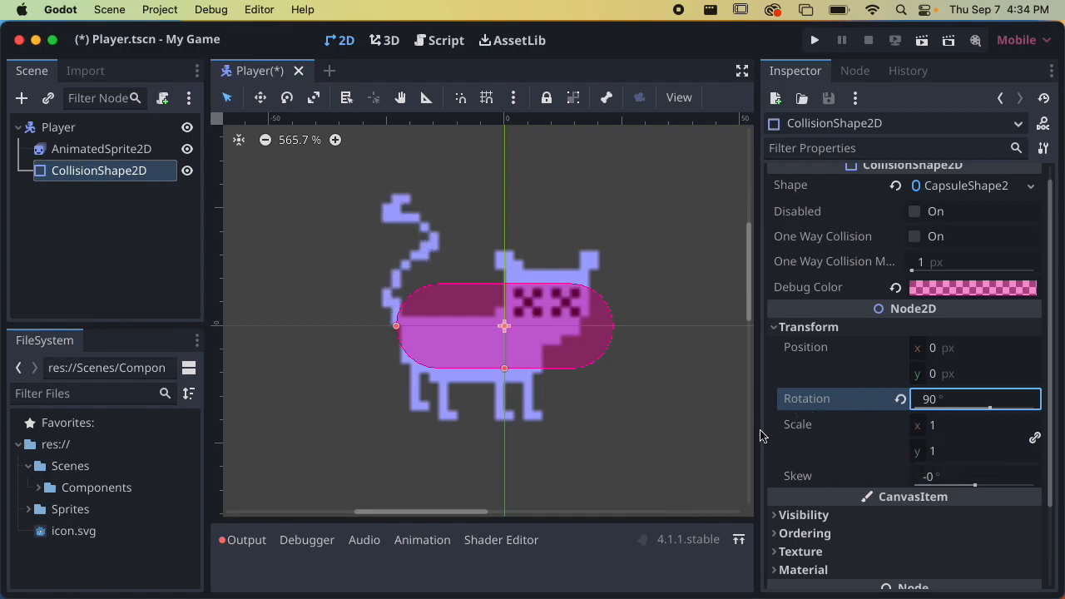
Shorten the horizontal capsule collision shape to match the cat's body and move it to about x -5, y 8
{"action": "left_click", "coordinate": [512, 379]}
{"action": "mouse_move", "coordinate": [501, 369]}
{"action": "left_mouse_down"}
{"action": "mouse_move", "coordinate": [507, 385]}
{"action": "mouse_move", "coordinate": [505, 368]}
{"action": "left_mouse_up"}
{"action": "left_click_drag", "start_coordinate": [397, 327], "coordinate": [423, 325]}
{"action": "left_click_drag", "start_coordinate": [504, 327], "coordinate": [475, 340]}
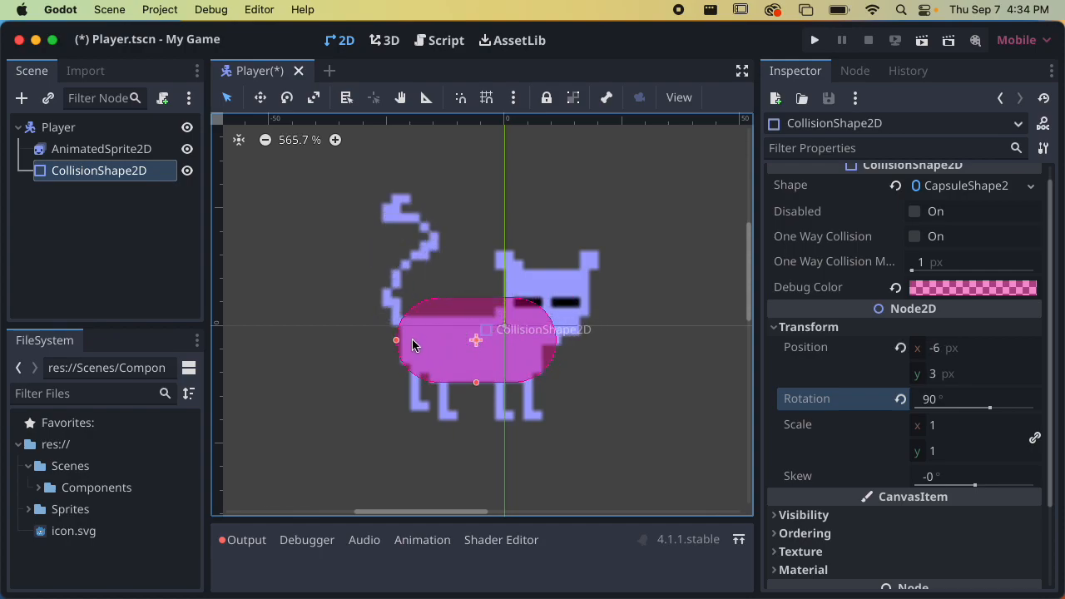
{"action": "left_click_drag", "start_coordinate": [395, 340], "coordinate": [406, 339]}
{"action": "left_click_drag", "start_coordinate": [474, 354], "coordinate": [484, 367]}
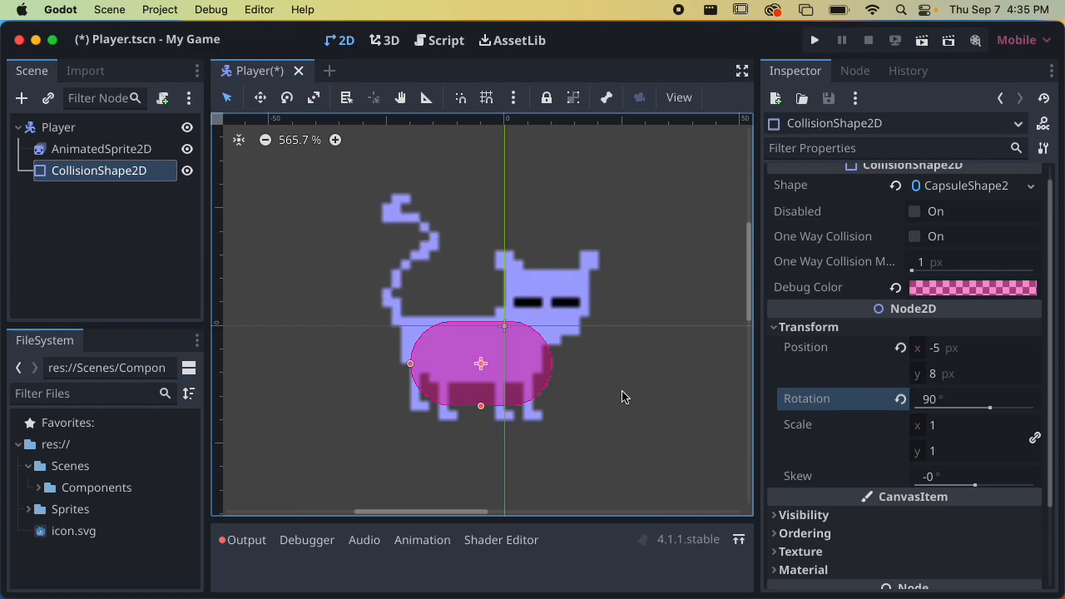
Try a larger capsule radius reaching down to the cat's feet, and bring it back to the previous size
{"action": "mouse_move", "coordinate": [489, 412]}
{"action": "left_mouse_down"}
{"action": "mouse_move", "coordinate": [489, 391]}
{"action": "mouse_move", "coordinate": [484, 422]}
{"action": "left_mouse_up"}
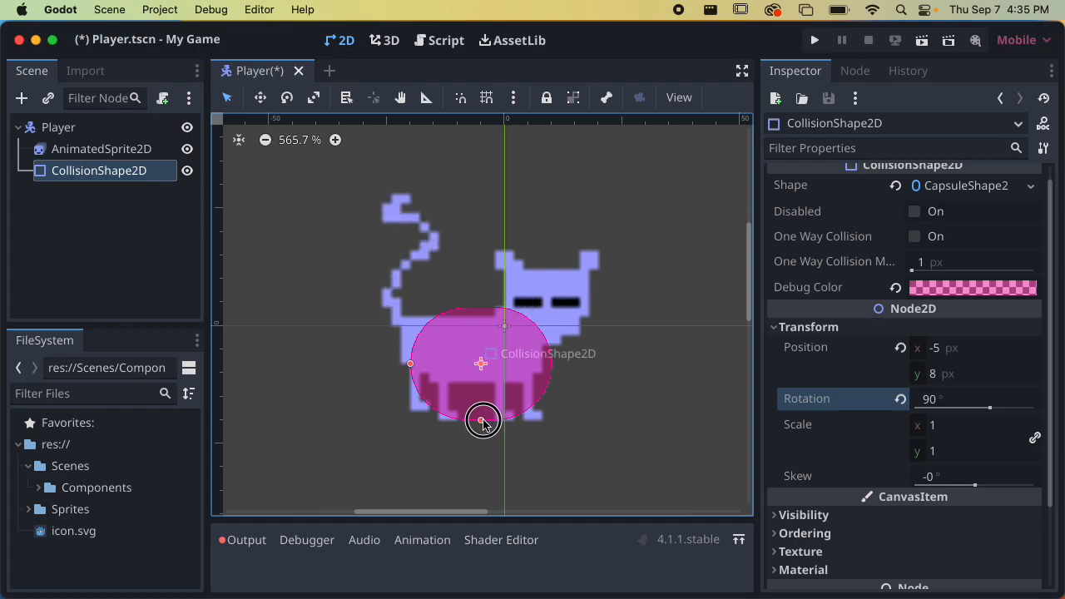
{"action": "mouse_move", "coordinate": [414, 364]}
{"action": "left_mouse_down"}
{"action": "mouse_move", "coordinate": [375, 358]}
{"action": "mouse_move", "coordinate": [410, 363]}
{"action": "left_mouse_up"}
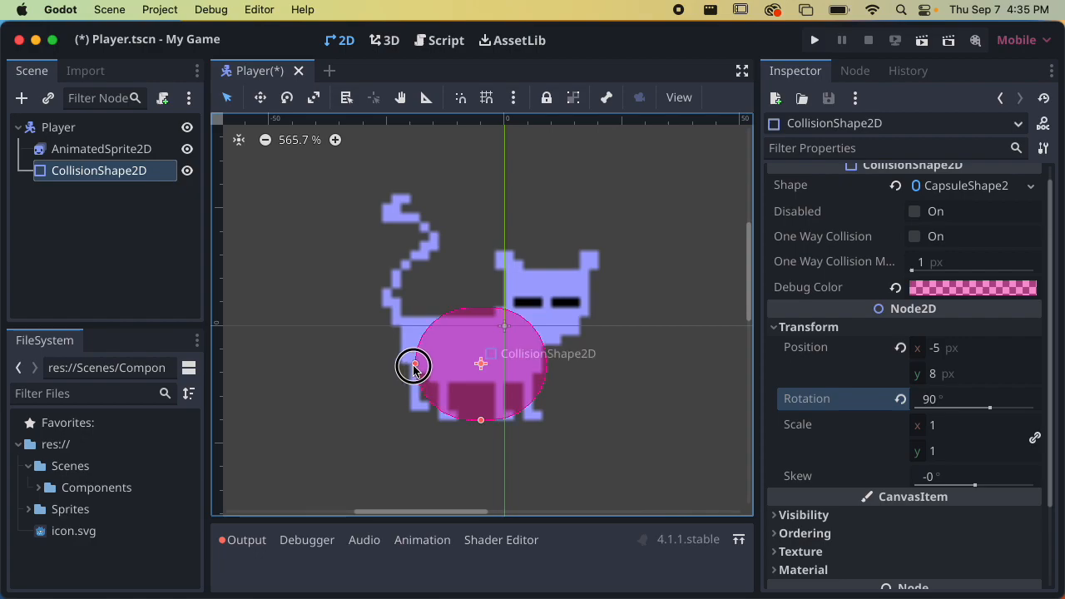
{"action": "left_click_drag", "start_coordinate": [481, 421], "coordinate": [481, 406]}
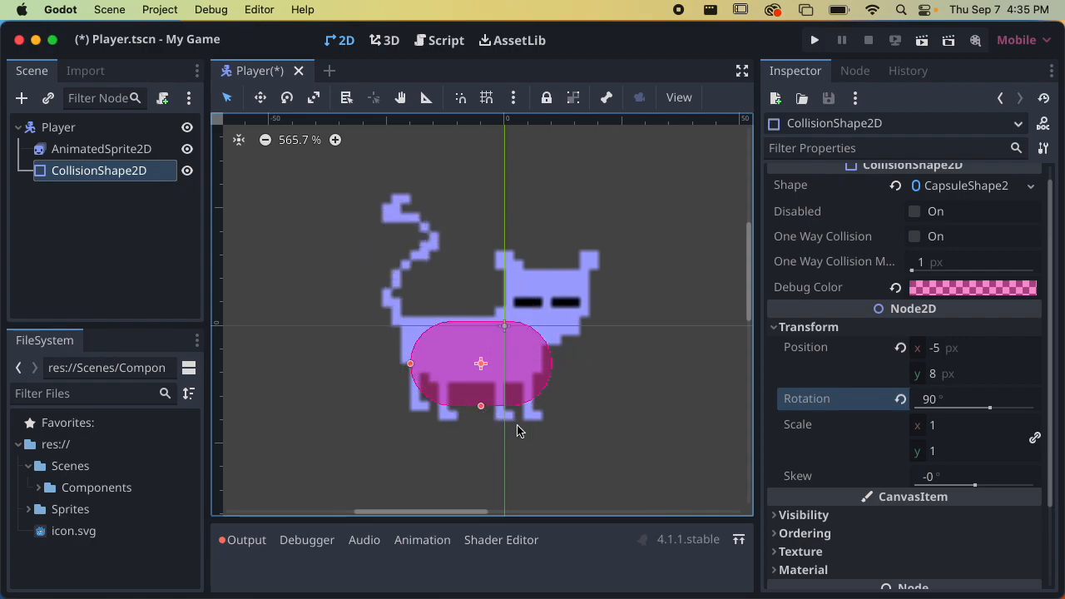
Reset the collision shape's position and move the capsule back over the cat's body at about x -6, y 8
{"action": "left_click", "coordinate": [811, 349]}
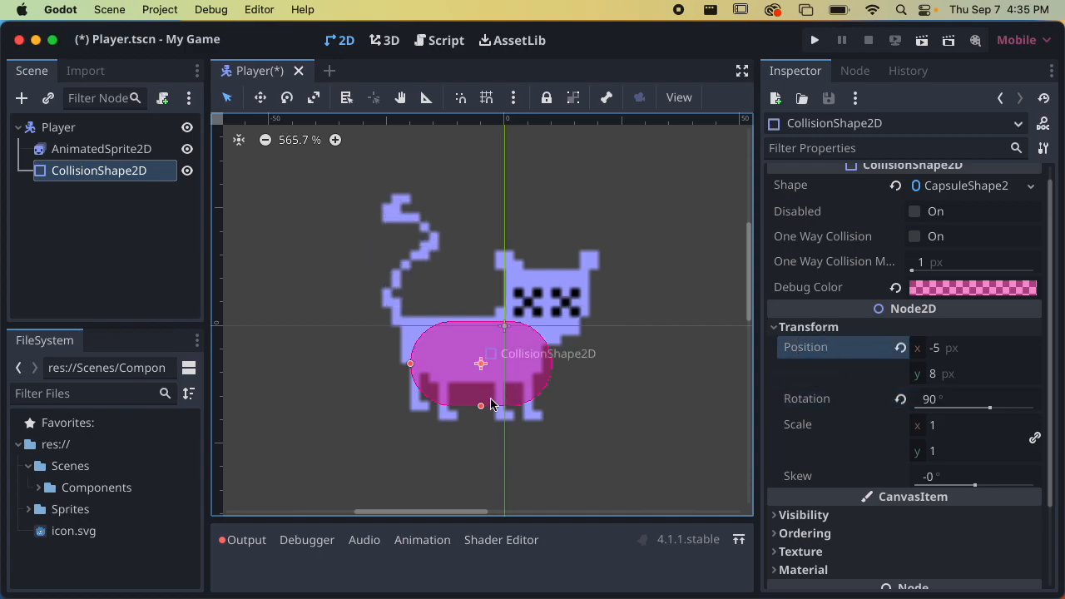
{"action": "left_click_drag", "start_coordinate": [484, 370], "coordinate": [475, 375]}
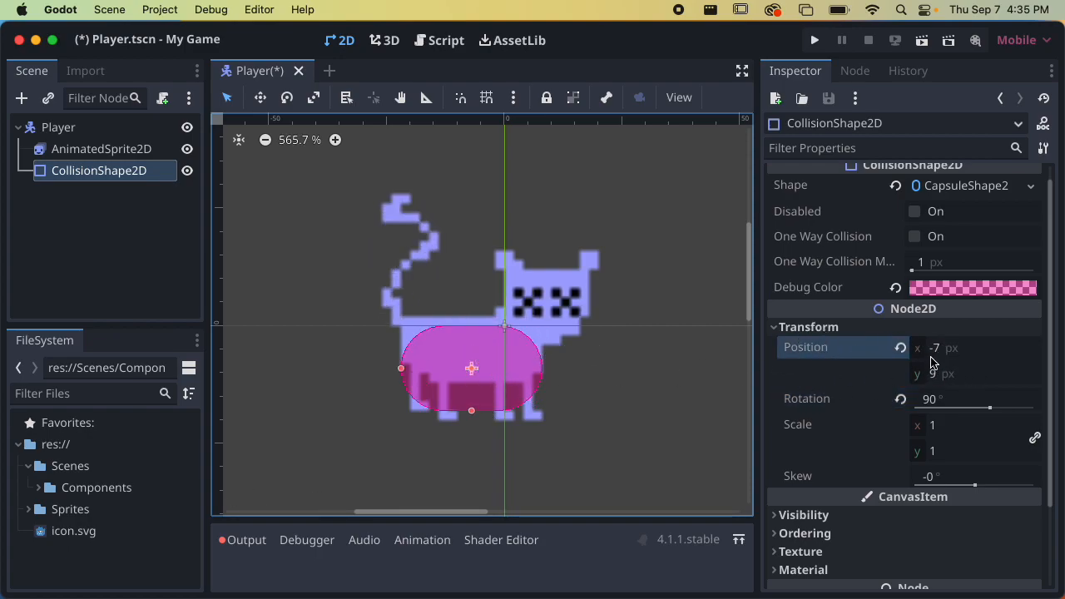
{"action": "left_click", "coordinate": [899, 349]}
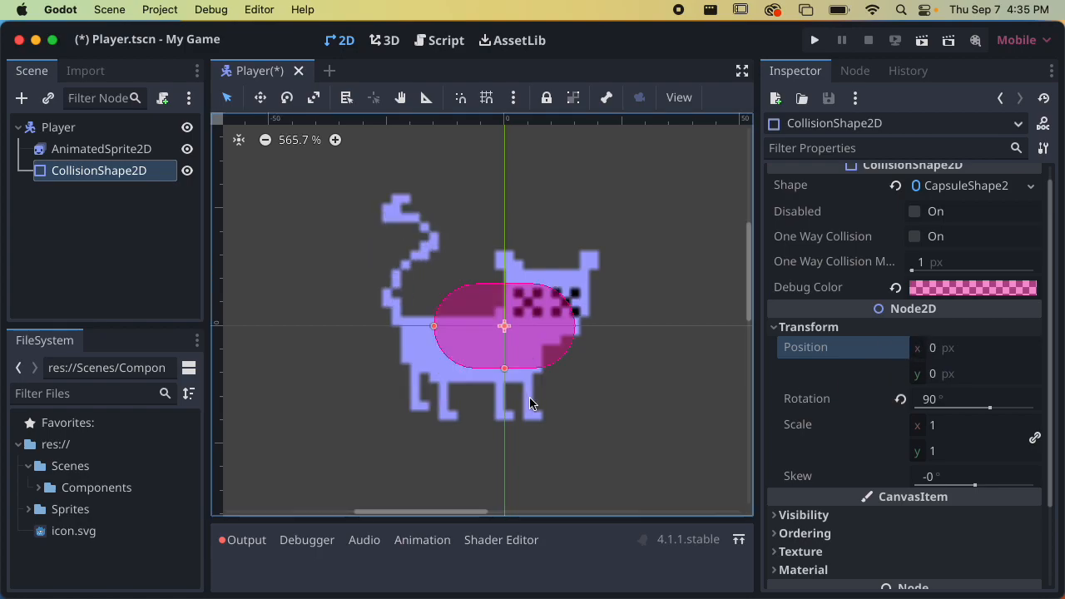
{"action": "left_click_drag", "start_coordinate": [504, 330], "coordinate": [739, 401]}
{"action": "left_click", "coordinate": [899, 348]}
{"action": "left_click_drag", "start_coordinate": [505, 331], "coordinate": [475, 366]}
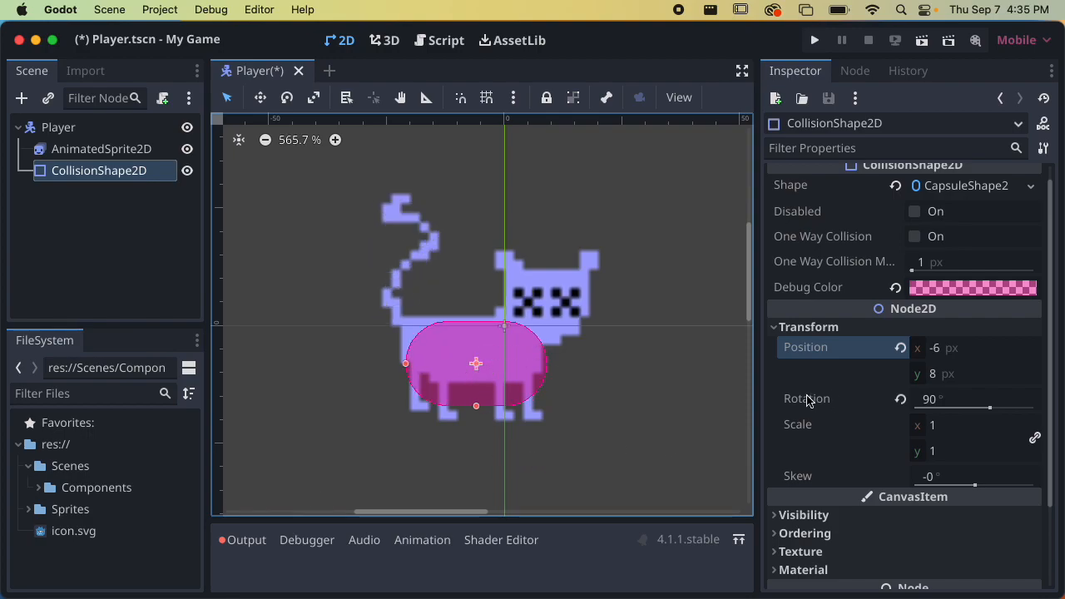
Try resetting the collision shape's rotation, and undo the reset
{"action": "left_click", "coordinate": [900, 398]}
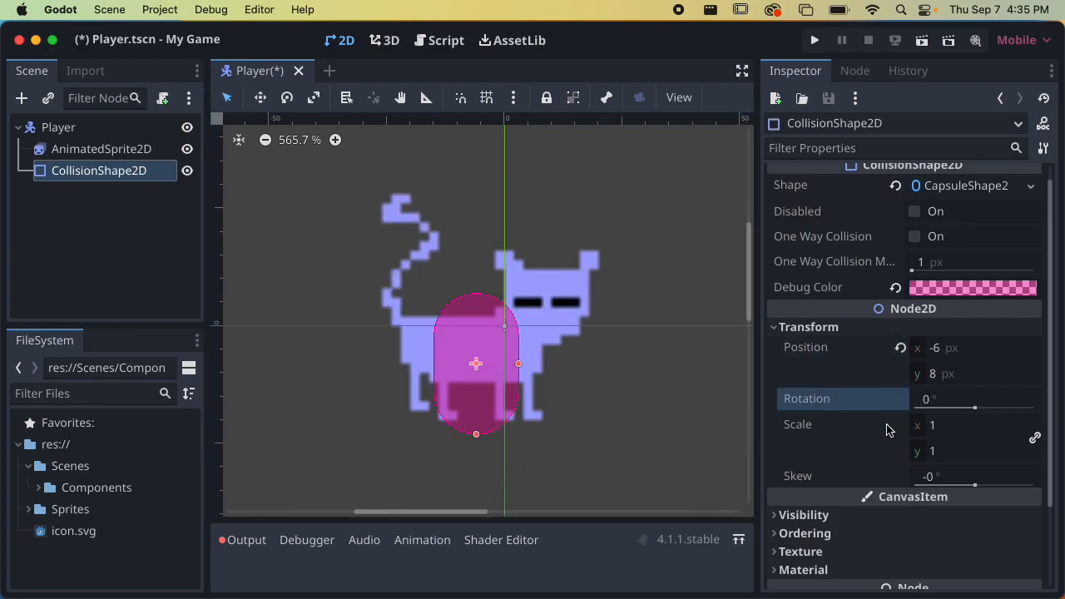
{"action": "key", "text": "super+z"}
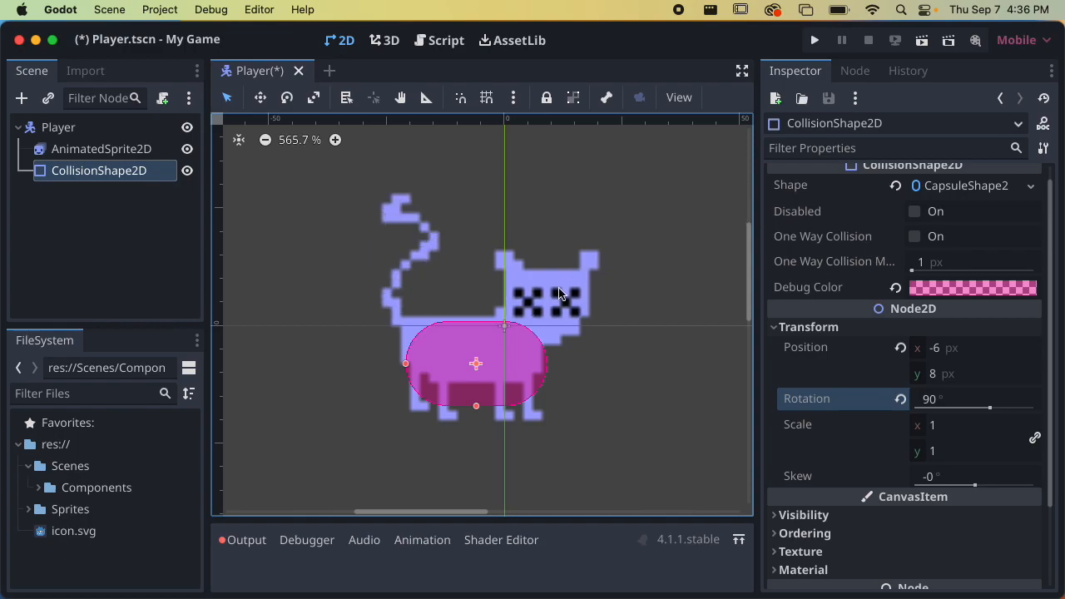
Nudge the collision capsule up to y 7 on the cat's body and save the Player scene
{"action": "left_click_drag", "start_coordinate": [478, 364], "coordinate": [480, 361]}
{"action": "key", "text": "super+s"}
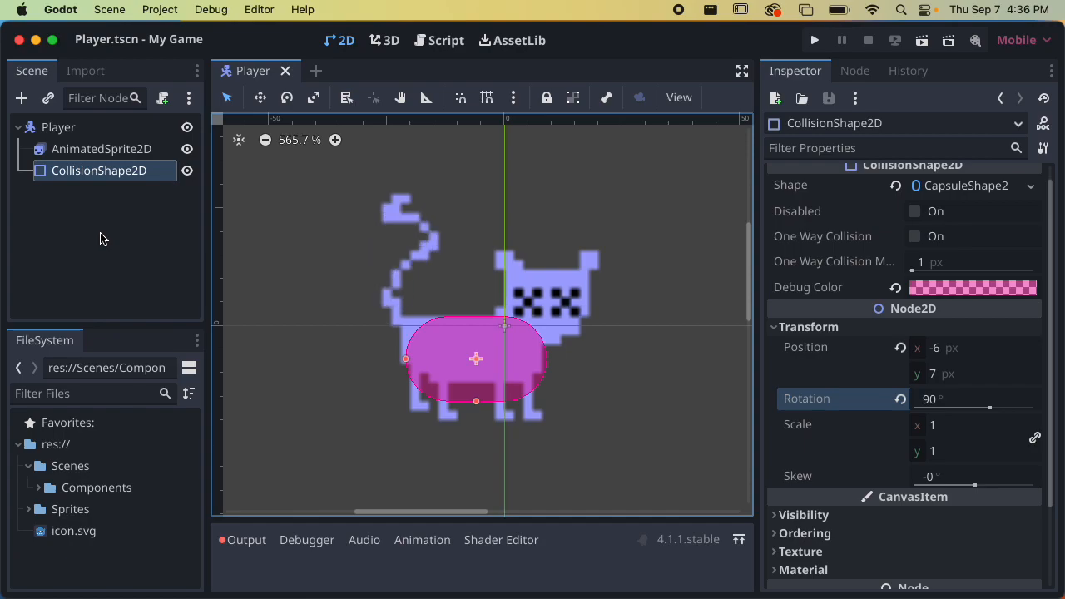
Select the Player root node and look through its properties as far as the Script property
{"action": "scroll", "coordinate": [375, 290], "scroll_direction": "down", "scroll_amount": 1}
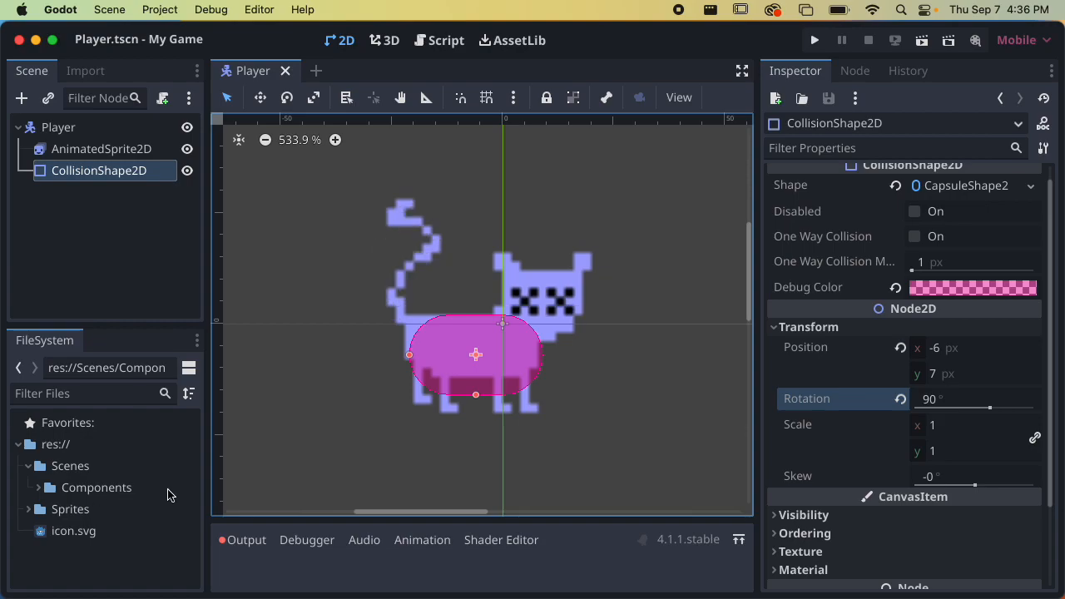
{"action": "left_click", "coordinate": [79, 127]}
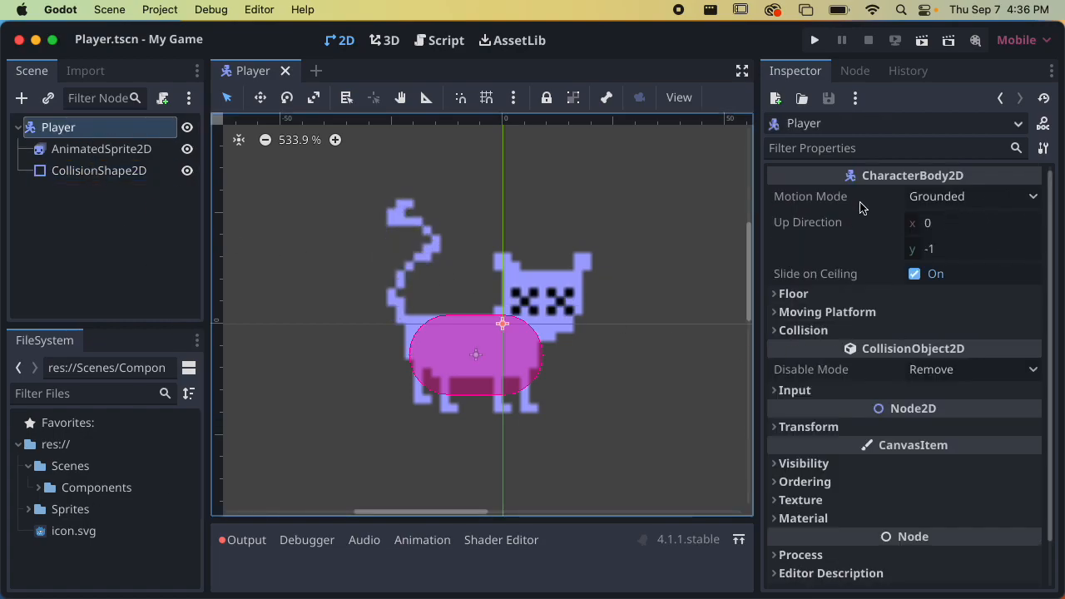
{"action": "scroll", "coordinate": [838, 358], "scroll_direction": "down", "scroll_amount": 2}
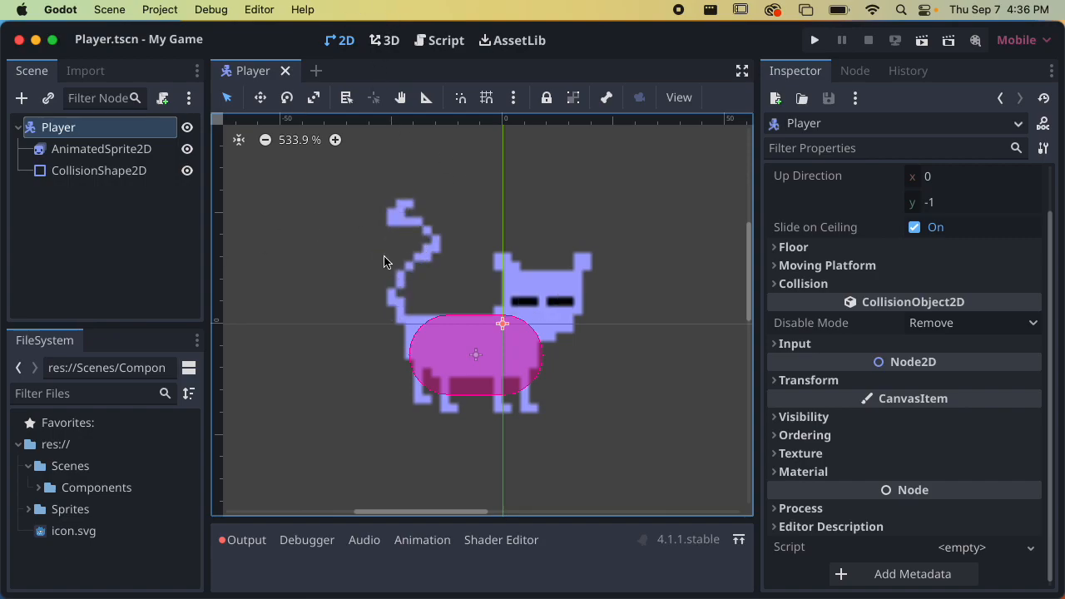
Switch to Finder, extract MMP270_Scripts-trunk.zip in the Downloads folder and look over the extracted scripts
{"action": "key", "text": "super+Tab"}
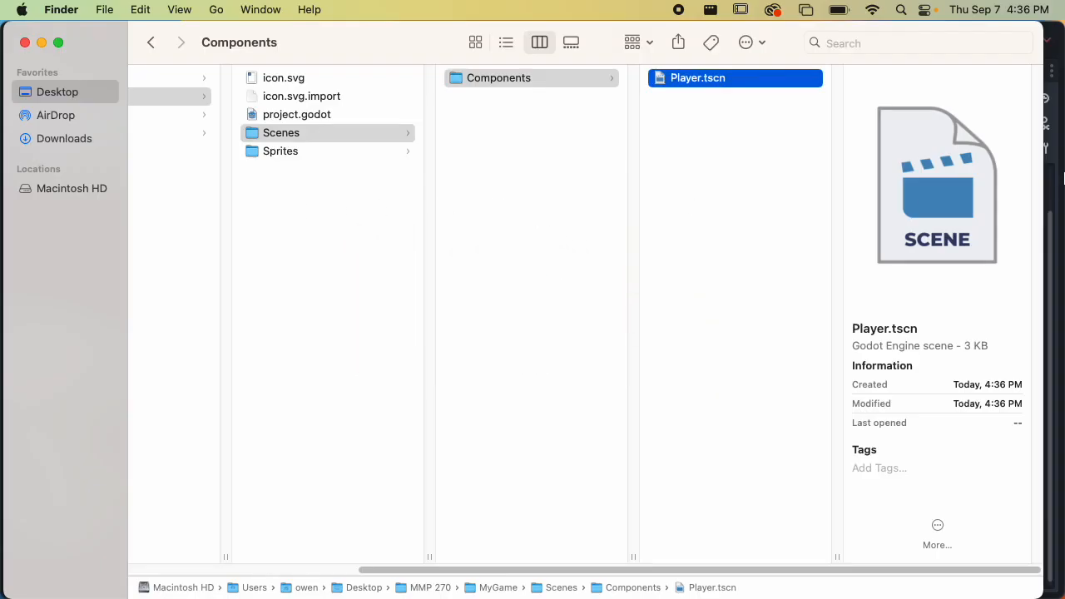
{"action": "key", "text": "super+n"}
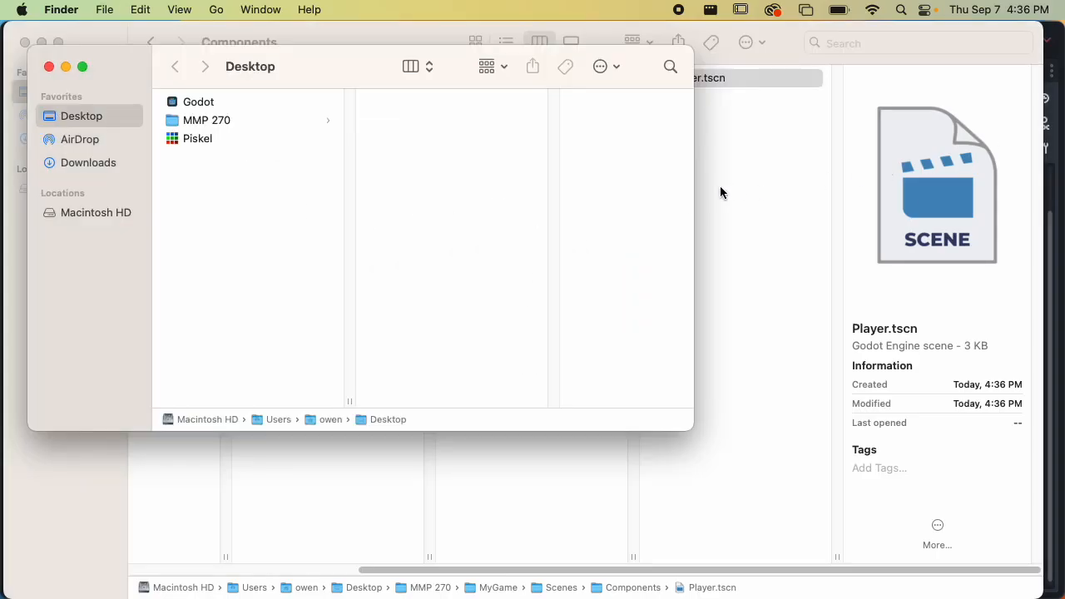
{"action": "left_click_drag", "start_coordinate": [291, 66], "coordinate": [489, 135]}
{"action": "left_click", "coordinate": [327, 231]}
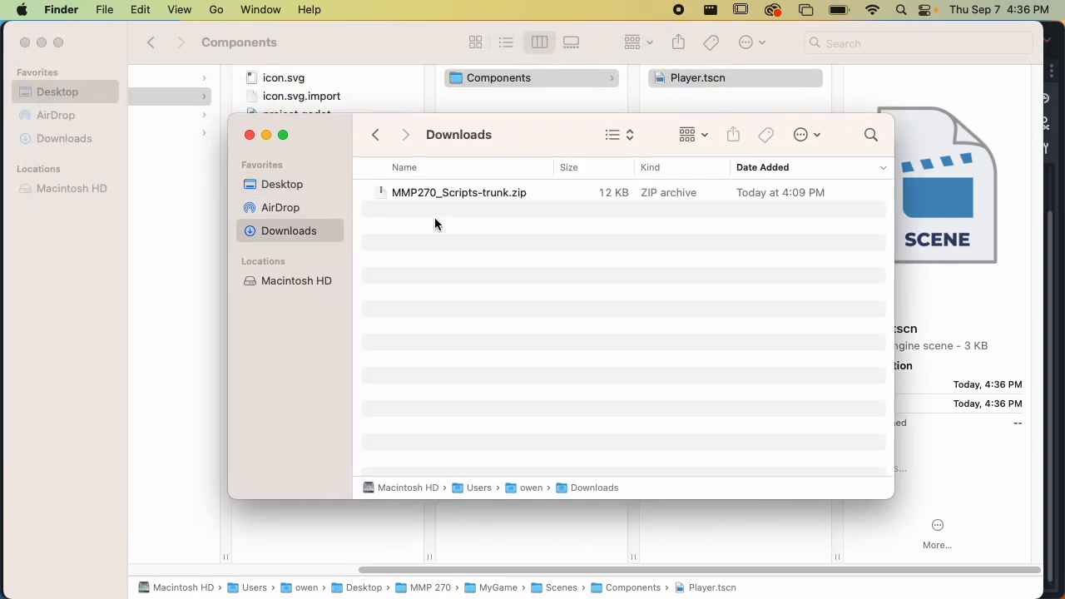
{"action": "left_click_drag", "start_coordinate": [543, 126], "coordinate": [598, 177]}
{"action": "double_click", "coordinate": [491, 243]}
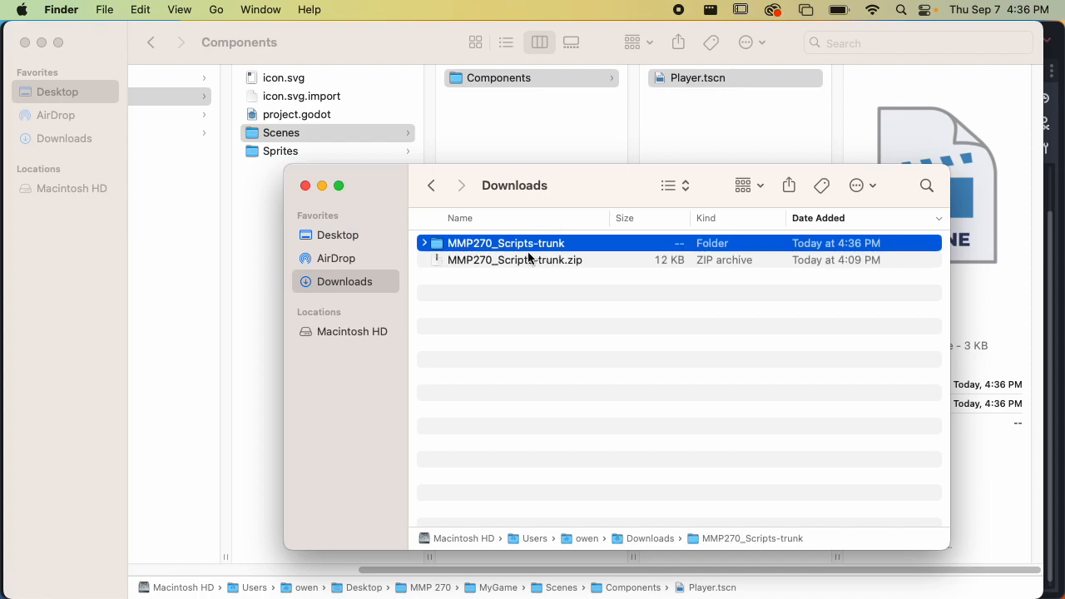
{"action": "left_click", "coordinate": [424, 243]}
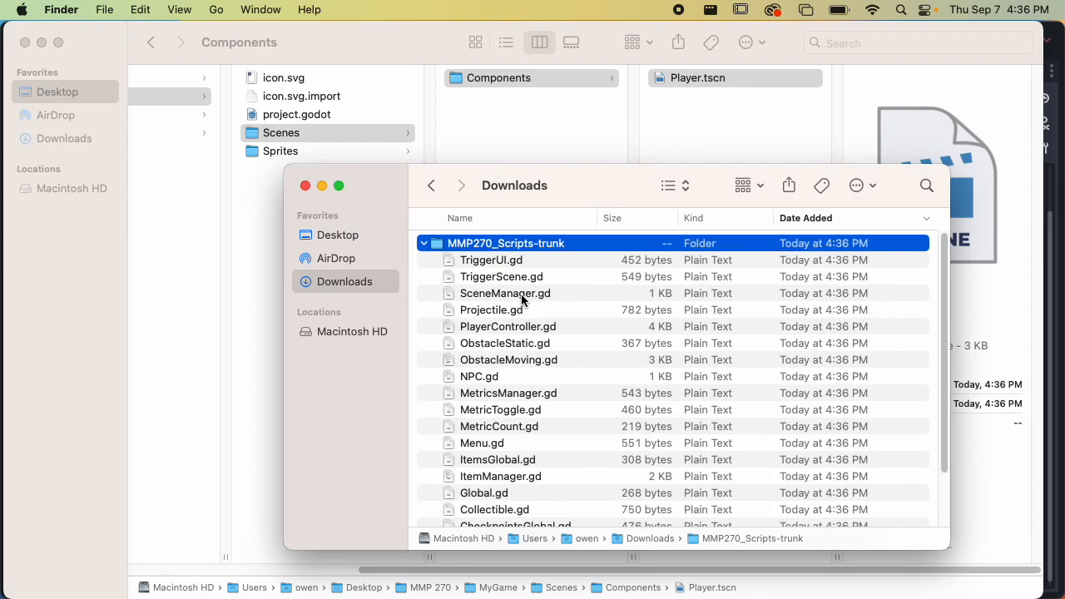
{"action": "left_click", "coordinate": [424, 243]}
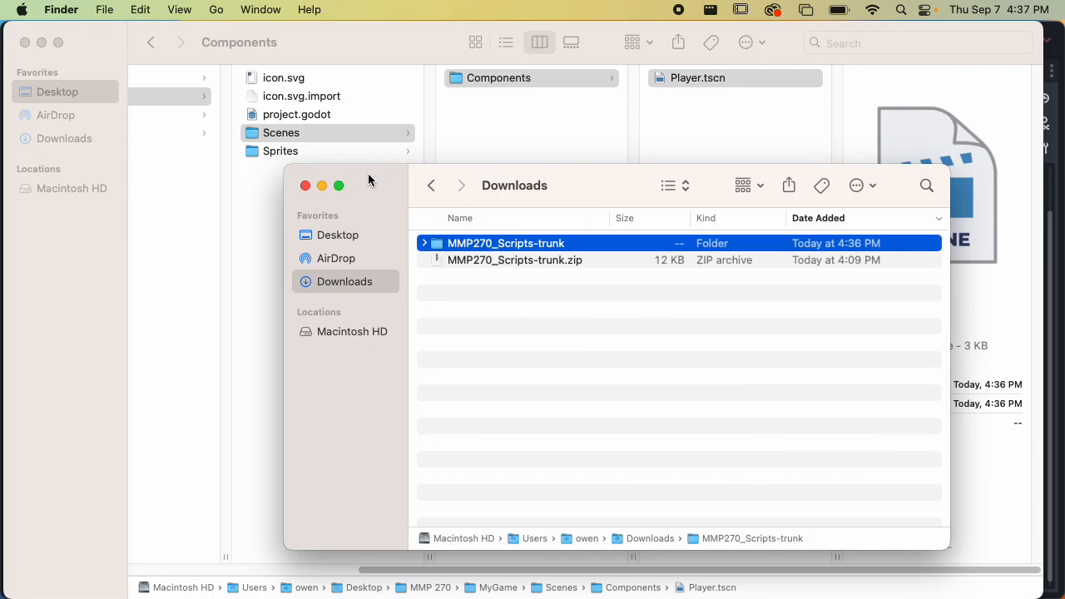
Rename the extracted MMP270_Scripts-trunk folder to Scripts and move it into the MyGame project folder
{"action": "left_click", "coordinate": [392, 571]}
{"action": "scroll", "coordinate": [392, 571], "scroll_direction": "left", "scroll_amount": 5}
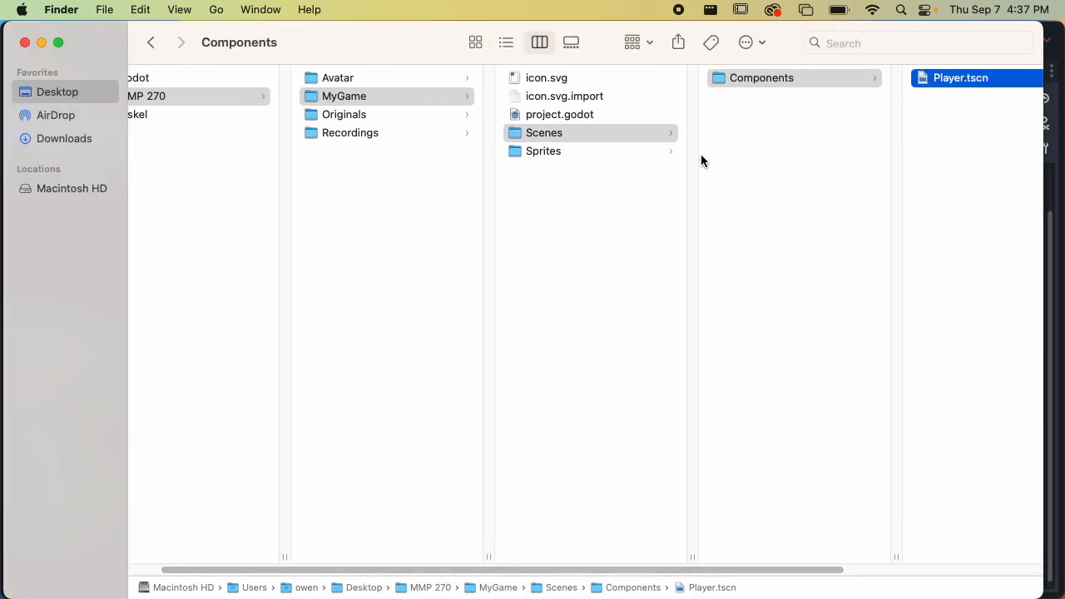
{"action": "key", "text": "super+grave"}
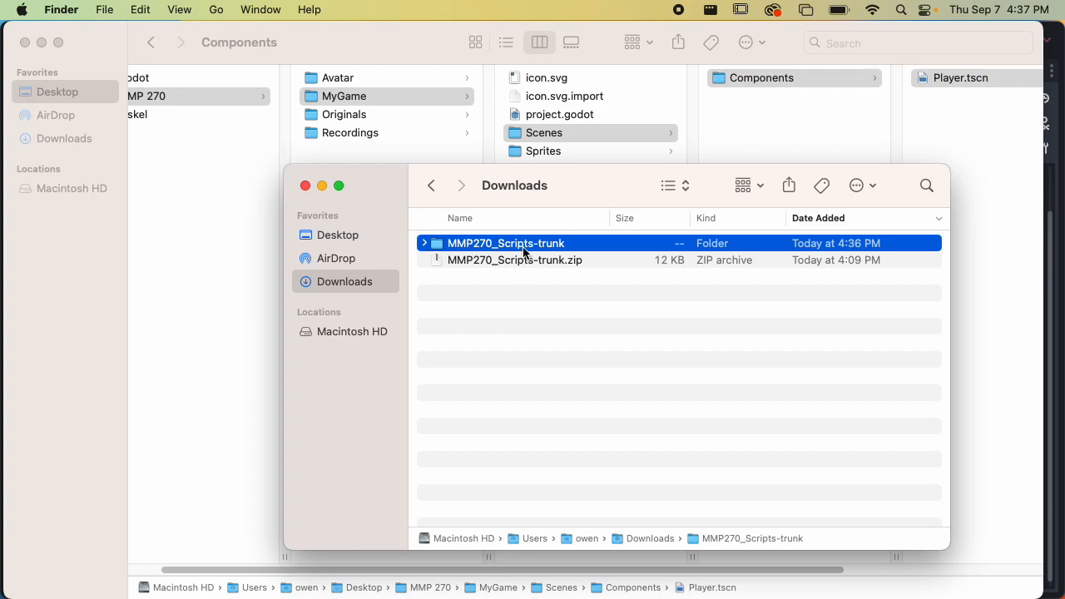
{"action": "key", "text": "Return"}
{"action": "type", "text": "Scripts"}
{"action": "key", "text": "Return"}
{"action": "left_click_drag", "start_coordinate": [561, 191], "coordinate": [574, 274]}
{"action": "left_click_drag", "start_coordinate": [505, 317], "coordinate": [576, 221]}
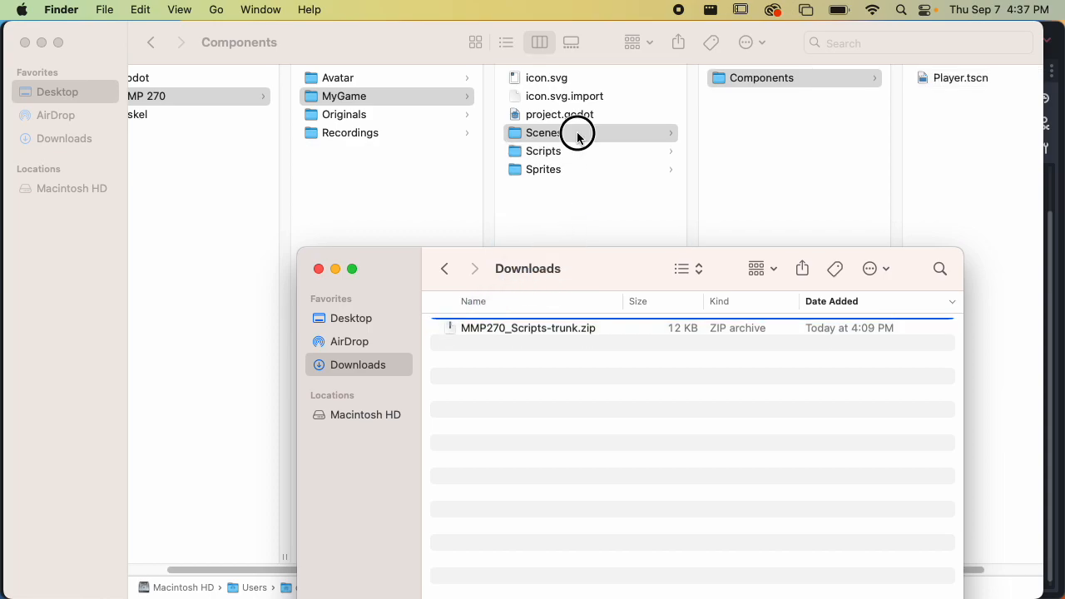
Check the contents of the Scenes, Sprites and Scripts folders inside MyGame
{"action": "left_click", "coordinate": [579, 138]}
{"action": "left_click", "coordinate": [579, 135]}
{"action": "left_click", "coordinate": [572, 155]}
{"action": "left_click", "coordinate": [567, 171]}
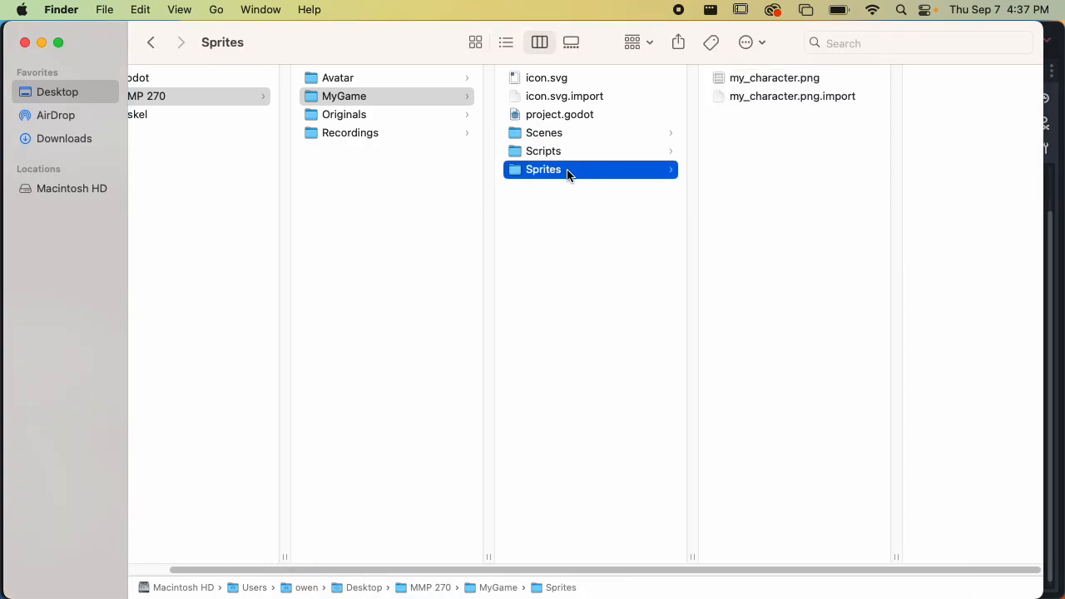
{"action": "left_click", "coordinate": [552, 150]}
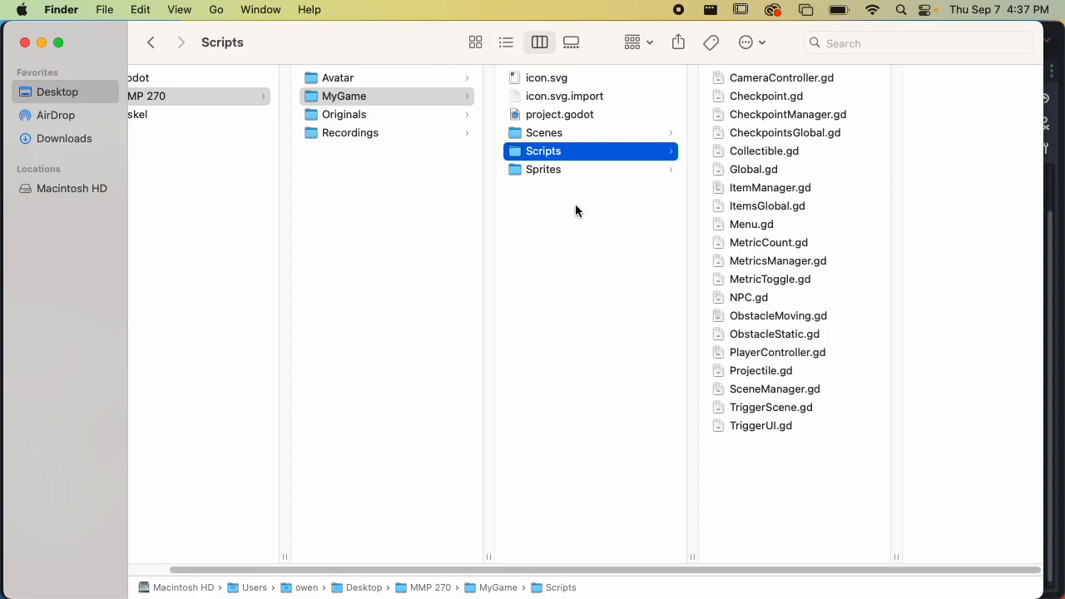
Switch back to Godot and load PlayerController.gd from res://Scripts as the script of the Player node
{"action": "key", "text": "super+Tab"}
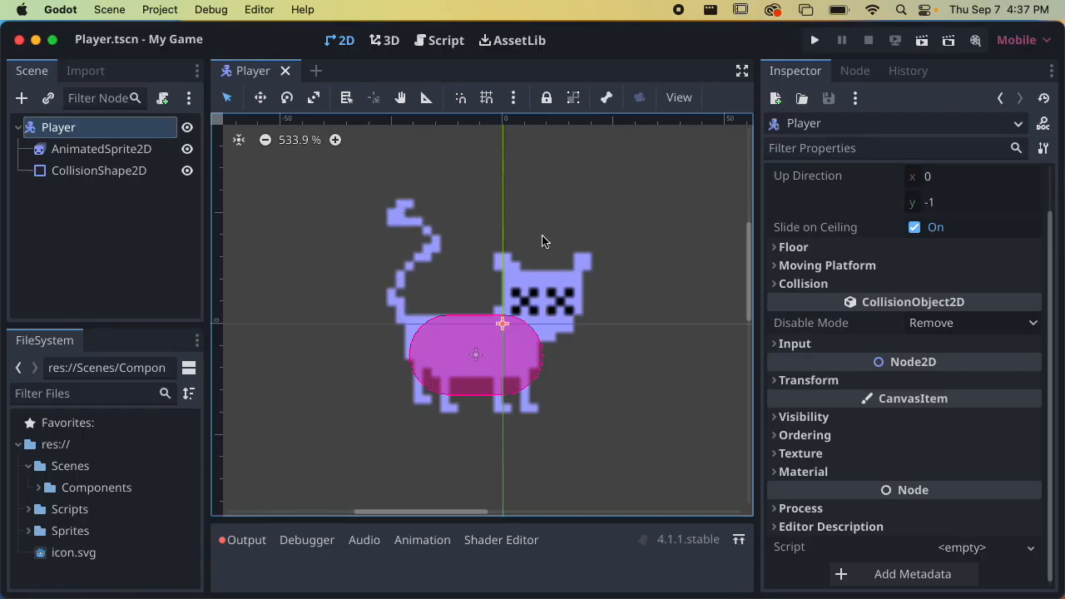
{"action": "scroll", "coordinate": [853, 199], "scroll_direction": "up", "scroll_amount": 2}
{"action": "scroll", "coordinate": [849, 233], "scroll_direction": "down", "scroll_amount": 2}
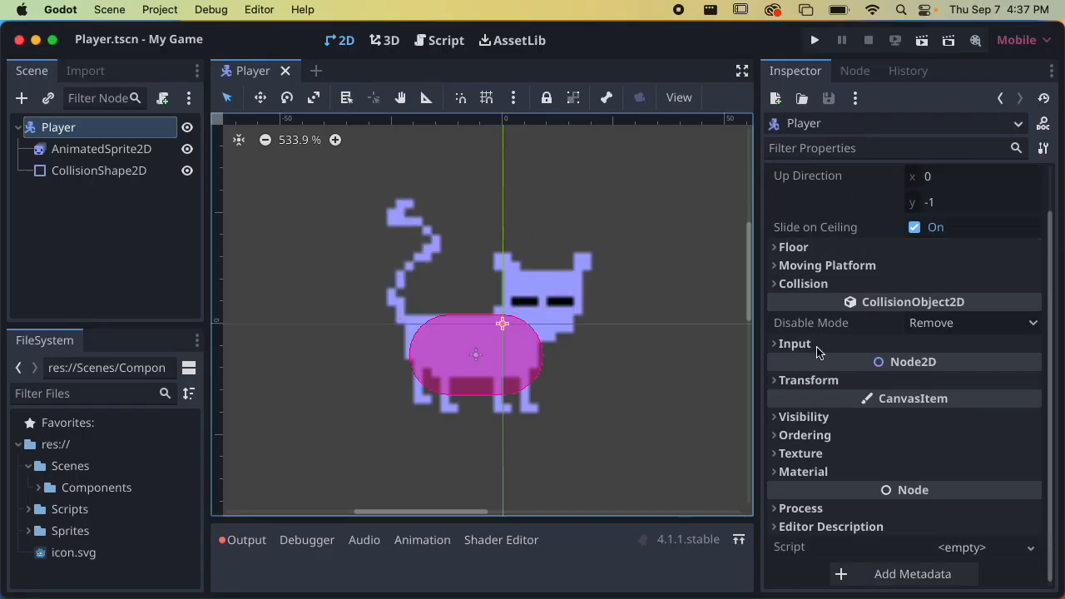
{"action": "left_click", "coordinate": [92, 128]}
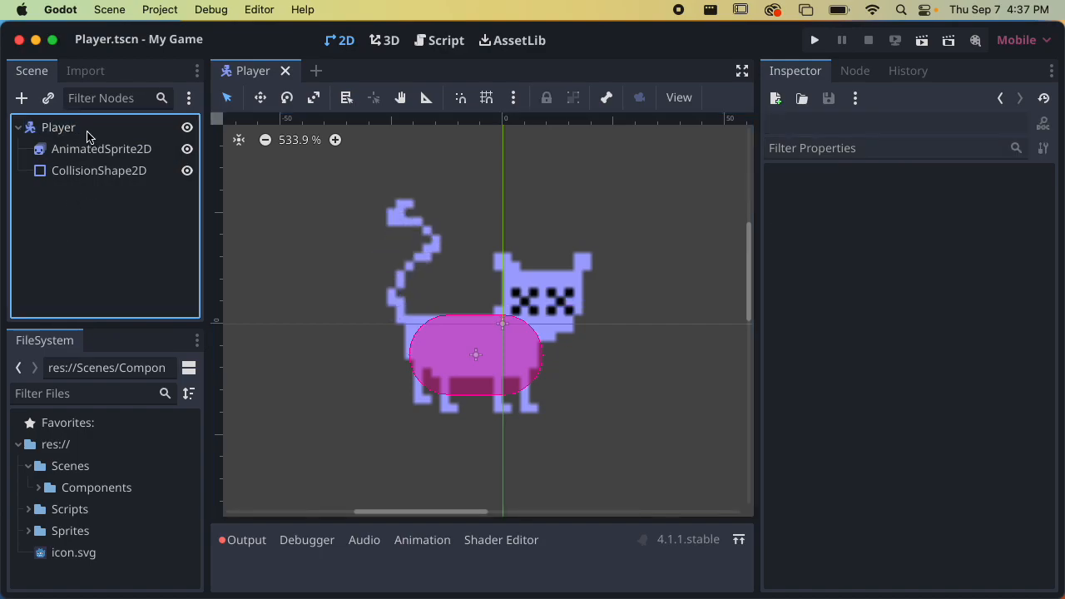
{"action": "left_click", "coordinate": [958, 548]}
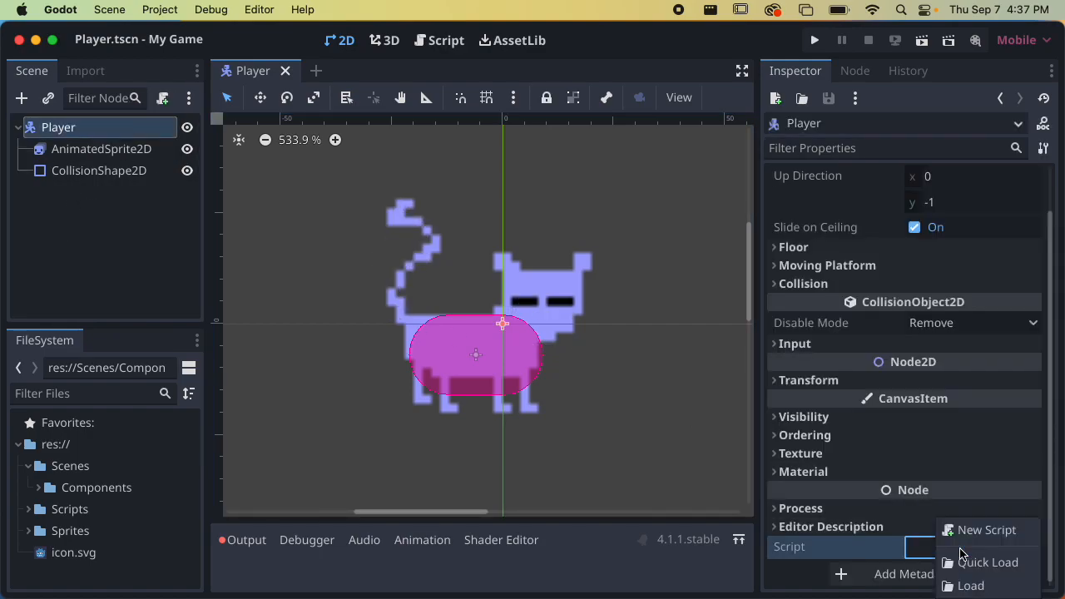
{"action": "left_click", "coordinate": [970, 587]}
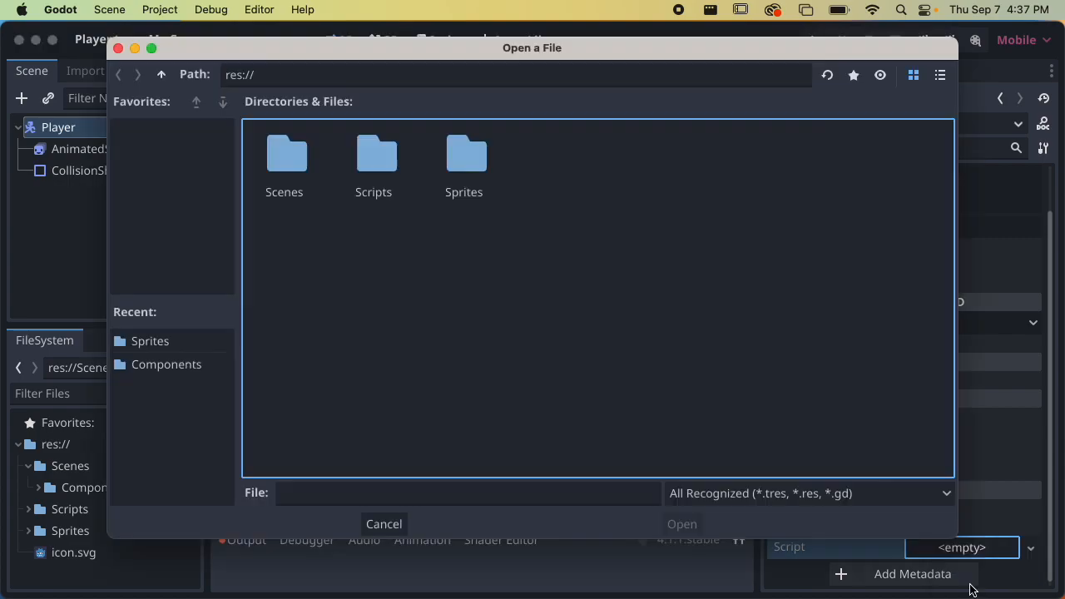
{"action": "double_click", "coordinate": [374, 160]}
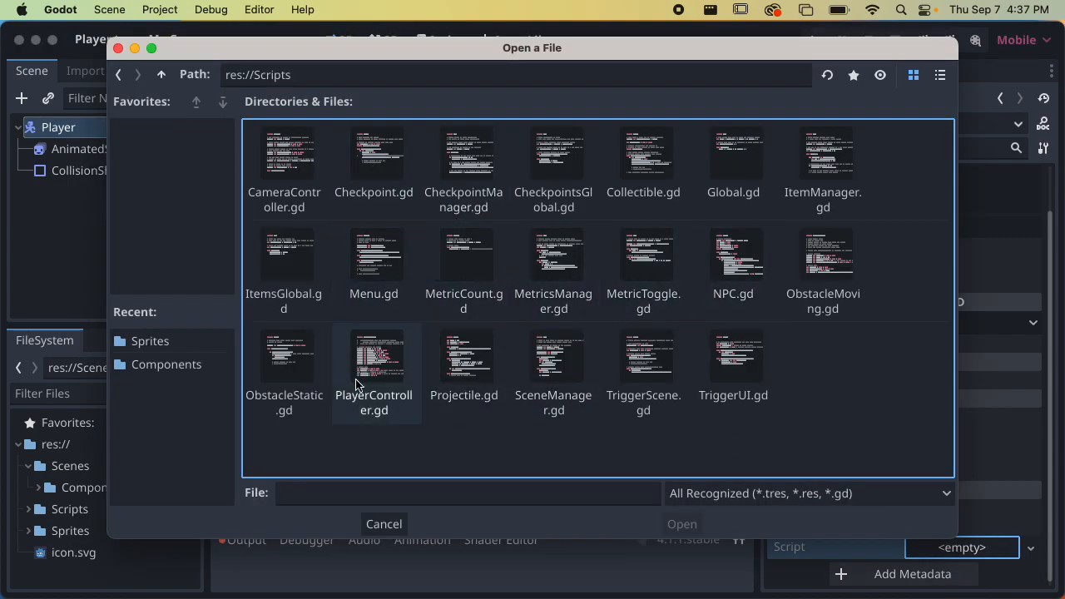
{"action": "left_click", "coordinate": [379, 366]}
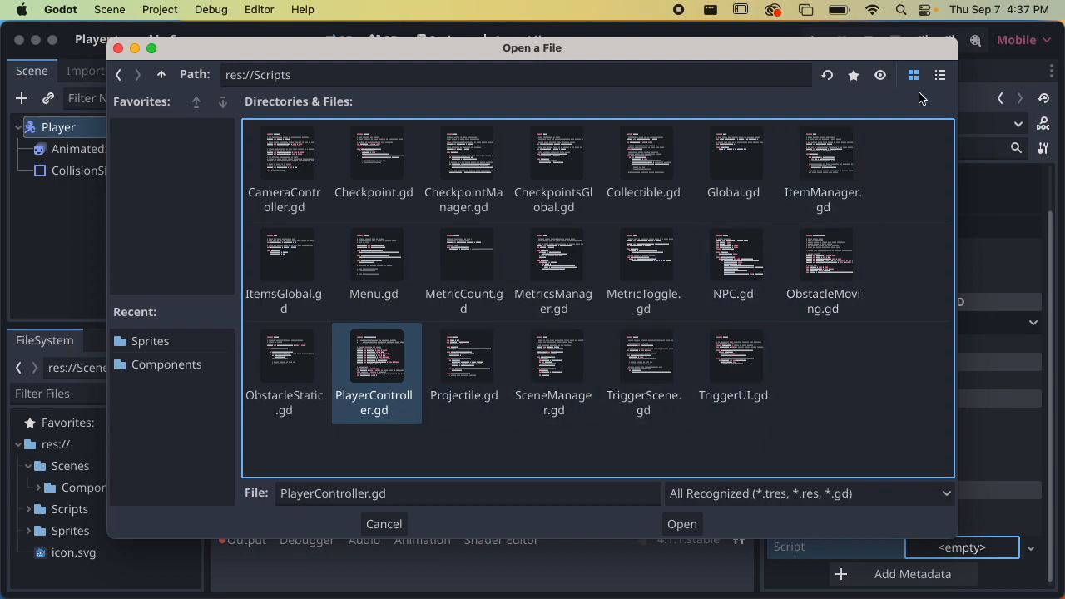
{"action": "left_click", "coordinate": [940, 75]}
{"action": "scroll", "coordinate": [645, 233], "scroll_direction": "down", "scroll_amount": 3}
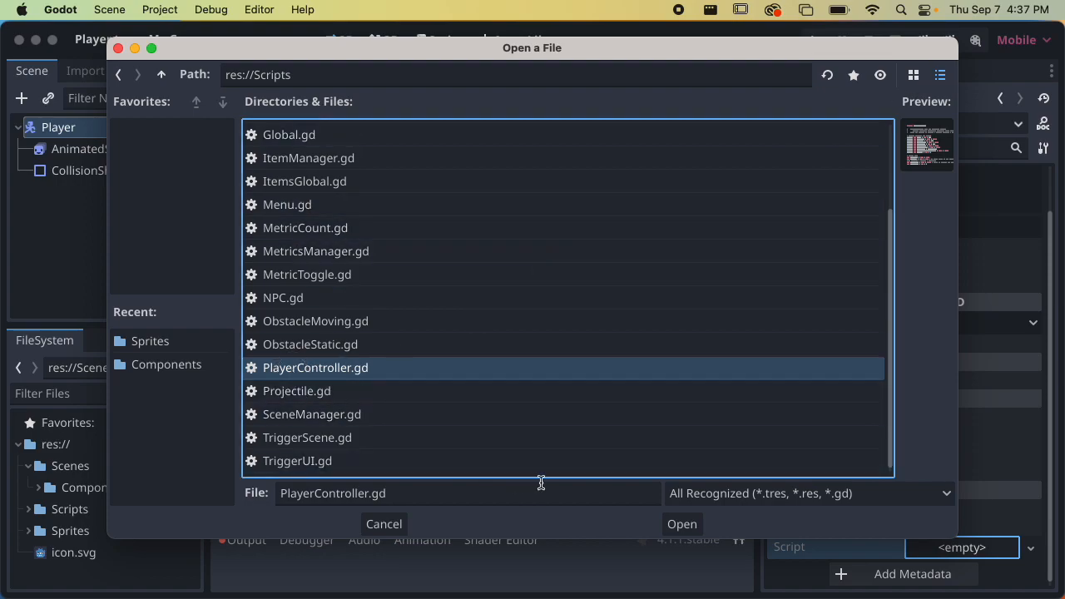
{"action": "left_click", "coordinate": [676, 524]}
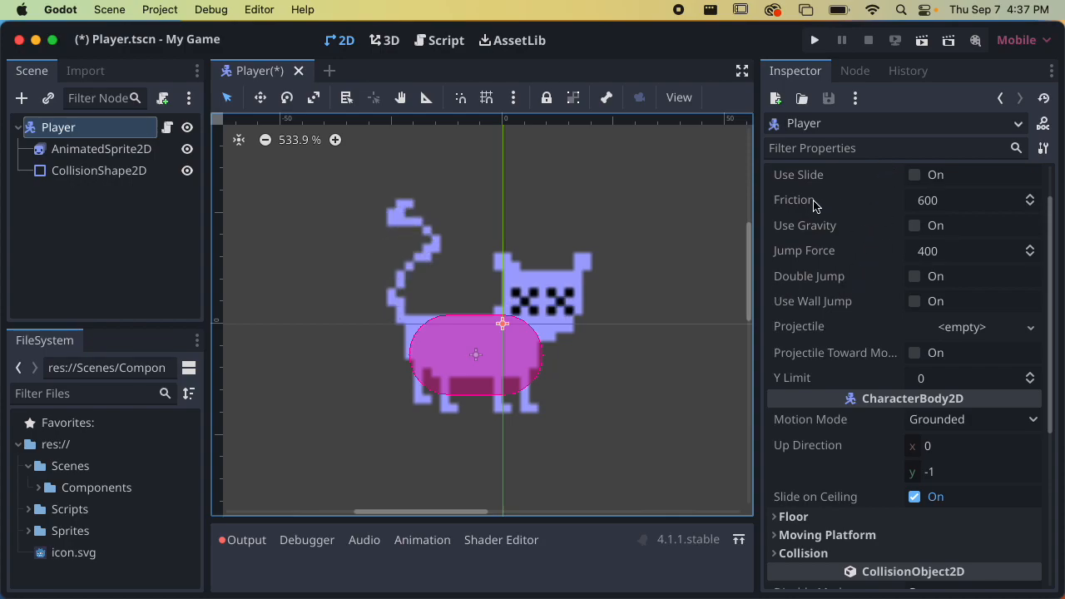
Examine the Player node's PlayerController.gd properties in the Inspector, from Speed and Use Slide through Projectile and Y Limit
{"action": "left_click", "coordinate": [884, 175]}
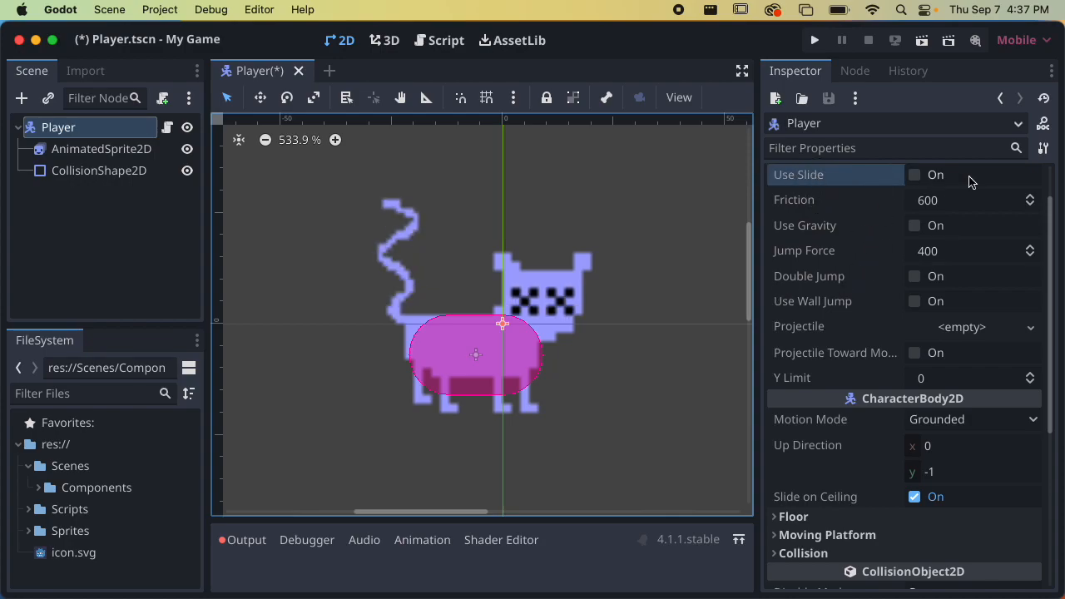
{"action": "left_click", "coordinate": [849, 208]}
{"action": "left_click", "coordinate": [818, 232]}
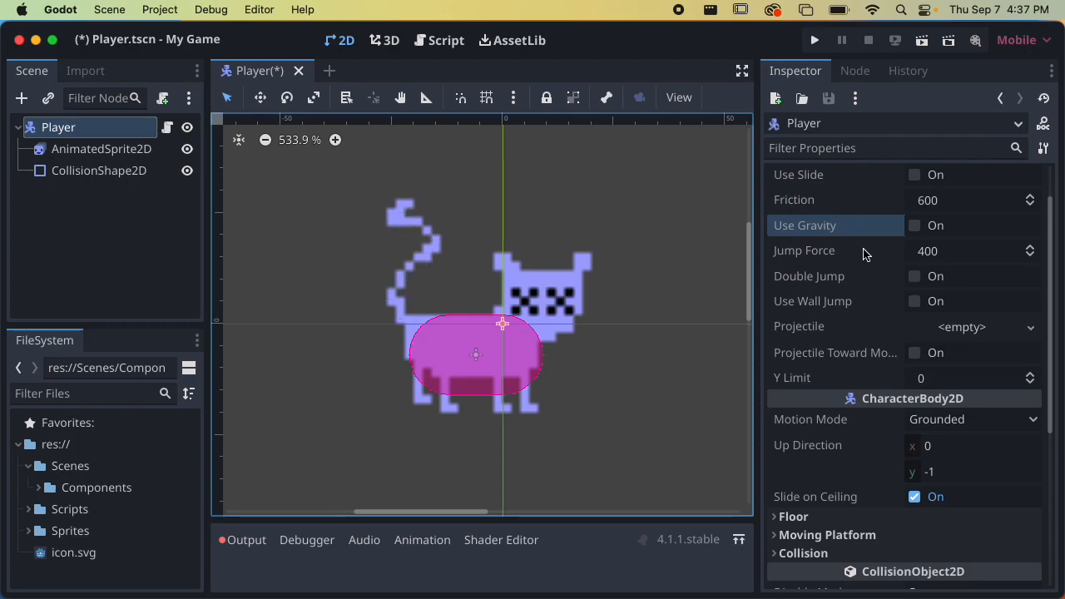
{"action": "left_click", "coordinate": [792, 255]}
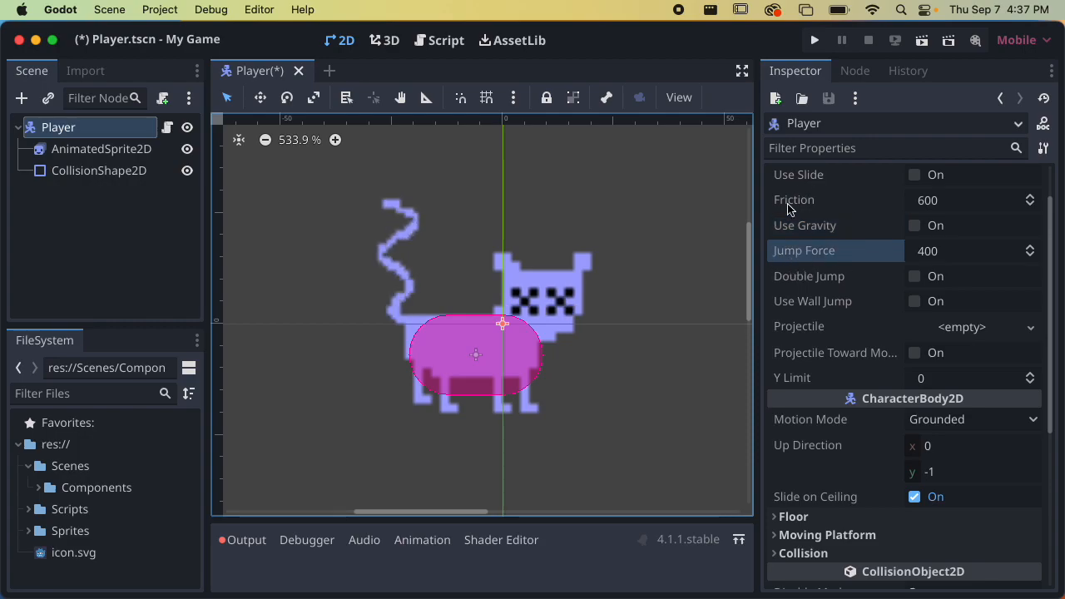
{"action": "left_click", "coordinate": [822, 283]}
{"action": "left_click", "coordinate": [842, 305]}
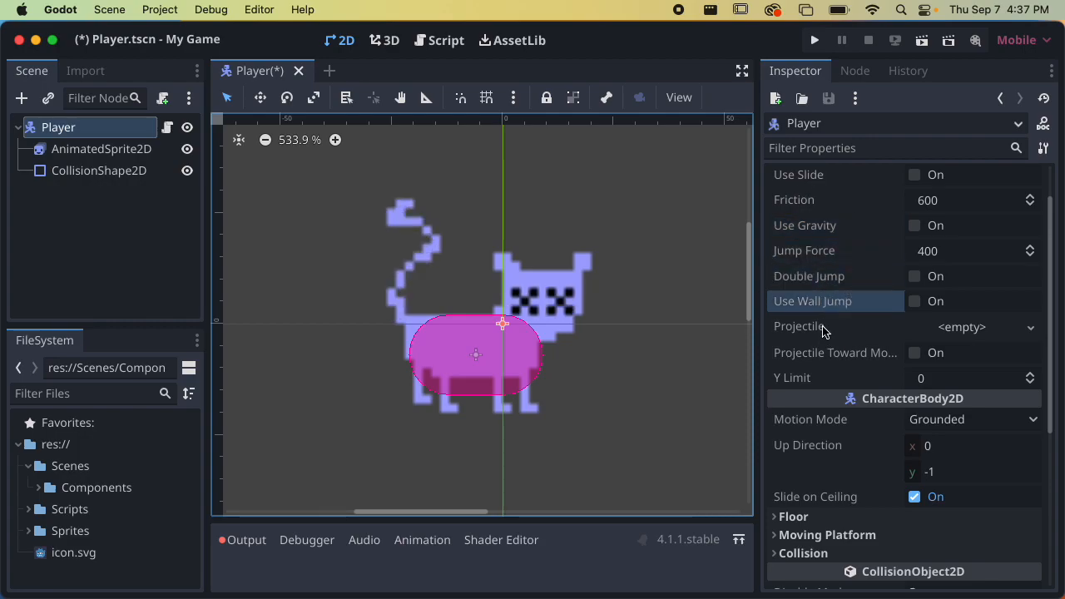
{"action": "left_click", "coordinate": [822, 331]}
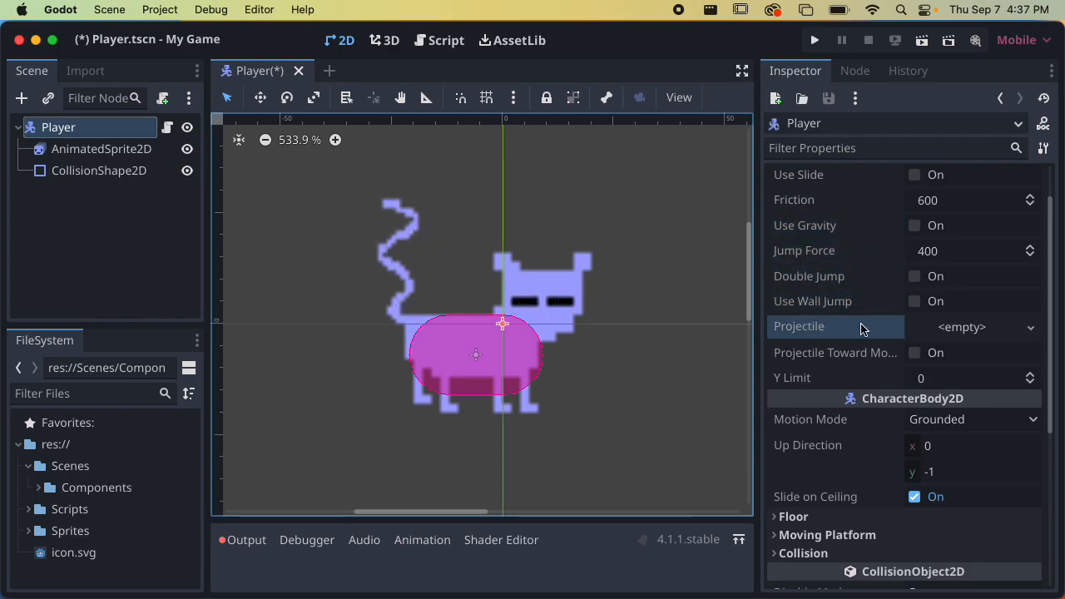
{"action": "left_click", "coordinate": [848, 379]}
{"action": "scroll", "coordinate": [863, 347], "scroll_direction": "down", "scroll_amount": 3}
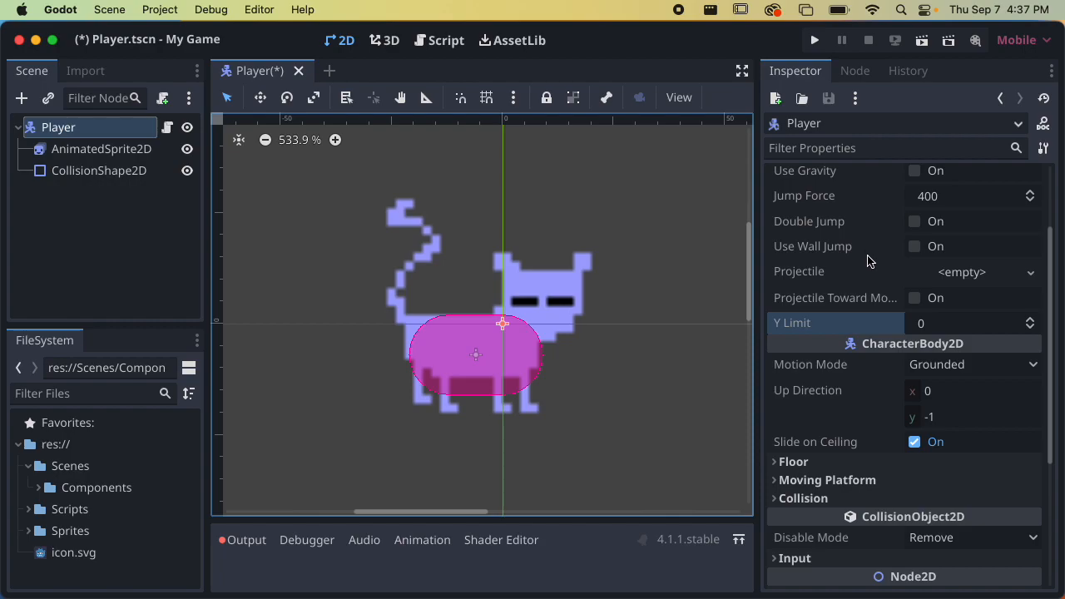
{"action": "scroll", "coordinate": [844, 291], "scroll_direction": "up", "scroll_amount": 5}
{"action": "scroll", "coordinate": [880, 366], "scroll_direction": "down", "scroll_amount": 8}
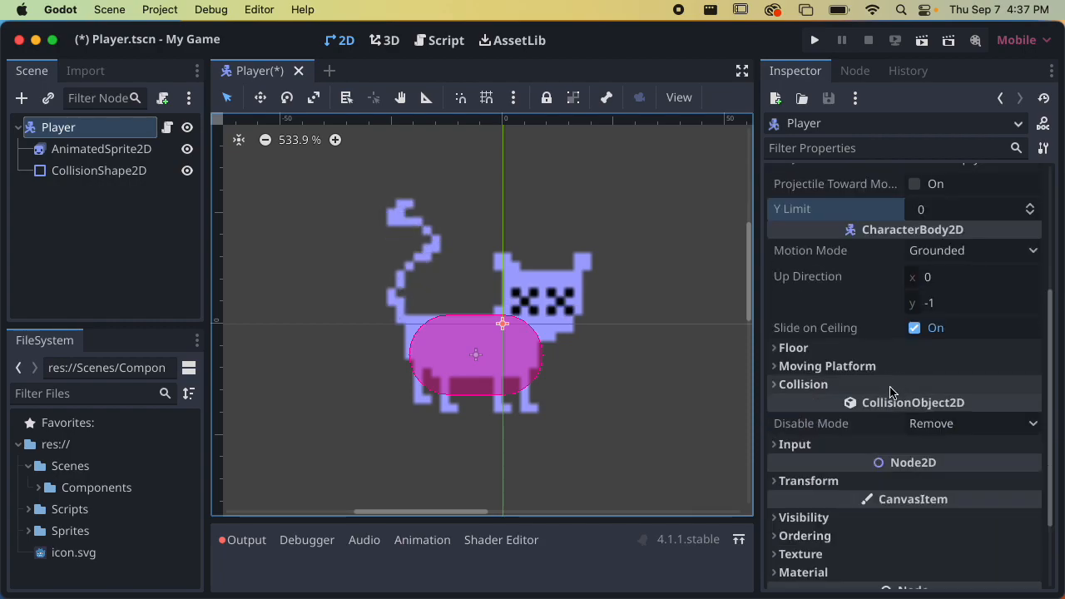
{"action": "scroll", "coordinate": [891, 388], "scroll_direction": "down", "scroll_amount": 3}
{"action": "scroll", "coordinate": [879, 361], "scroll_direction": "up", "scroll_amount": 8}
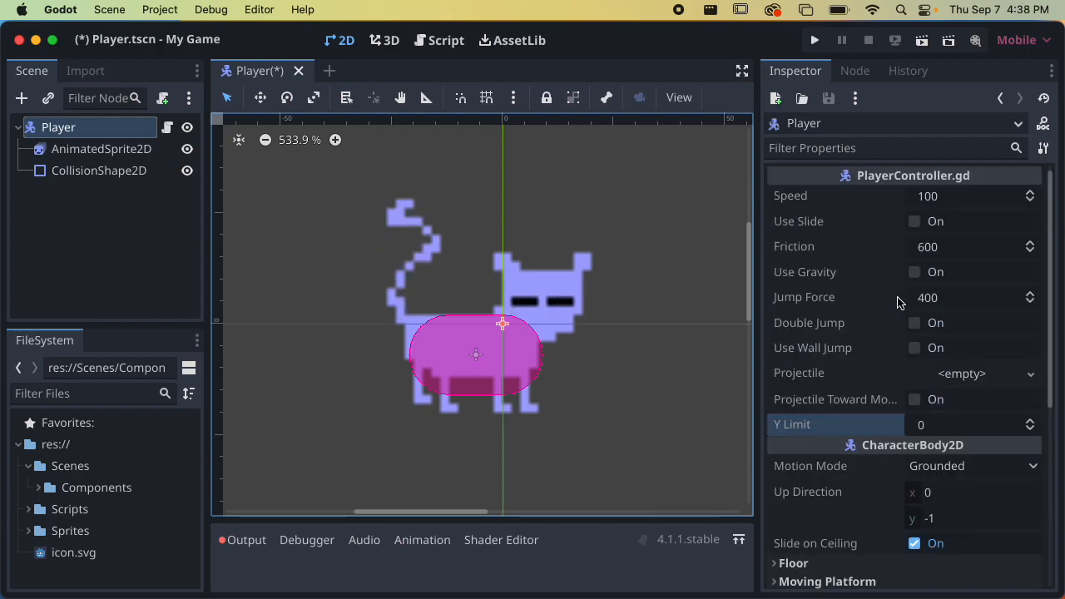
Save the Player scene with the attached PlayerController script
{"action": "key", "text": "super+s"}
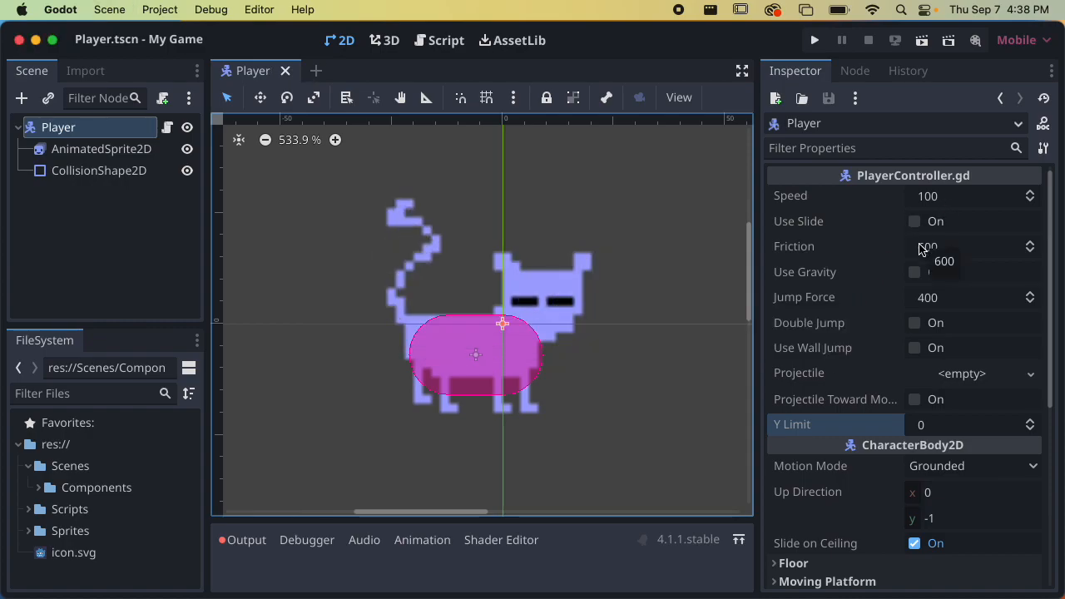
{"action": "scroll", "coordinate": [940, 300], "scroll_direction": "down", "scroll_amount": 5}
{"action": "scroll", "coordinate": [941, 299], "scroll_direction": "up", "scroll_amount": 5}
{"action": "scroll", "coordinate": [610, 356], "scroll_direction": "down", "scroll_amount": 2}
{"action": "scroll", "coordinate": [611, 355], "scroll_direction": "down", "scroll_amount": 1}
{"action": "middle_click_drag", "start_coordinate": [608, 361], "coordinate": [525, 339]}
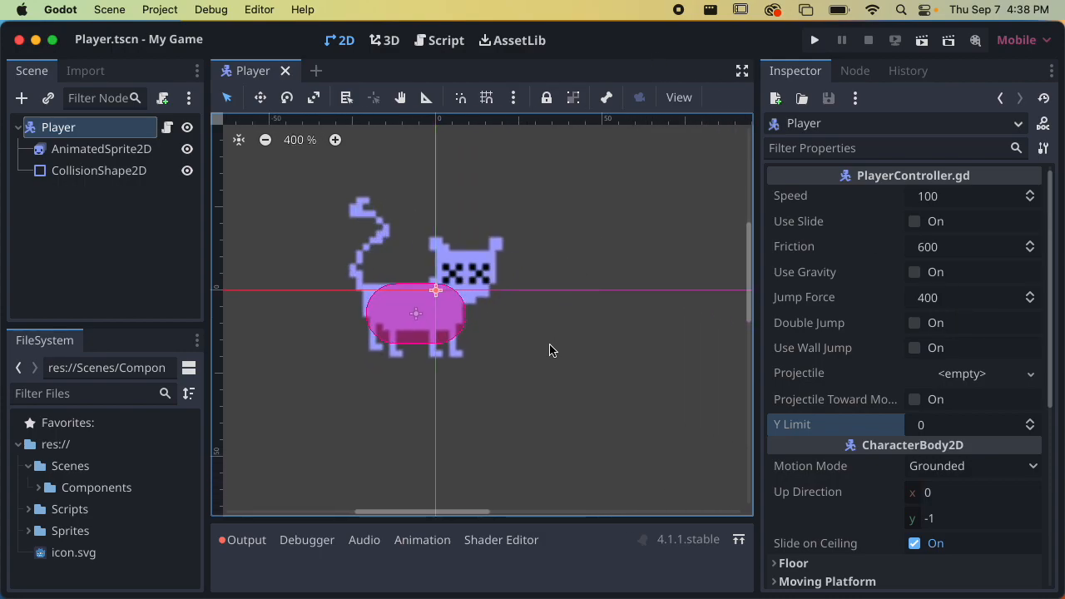
Create a folder named Levels inside res://Scenes
{"action": "left_click", "coordinate": [43, 467]}
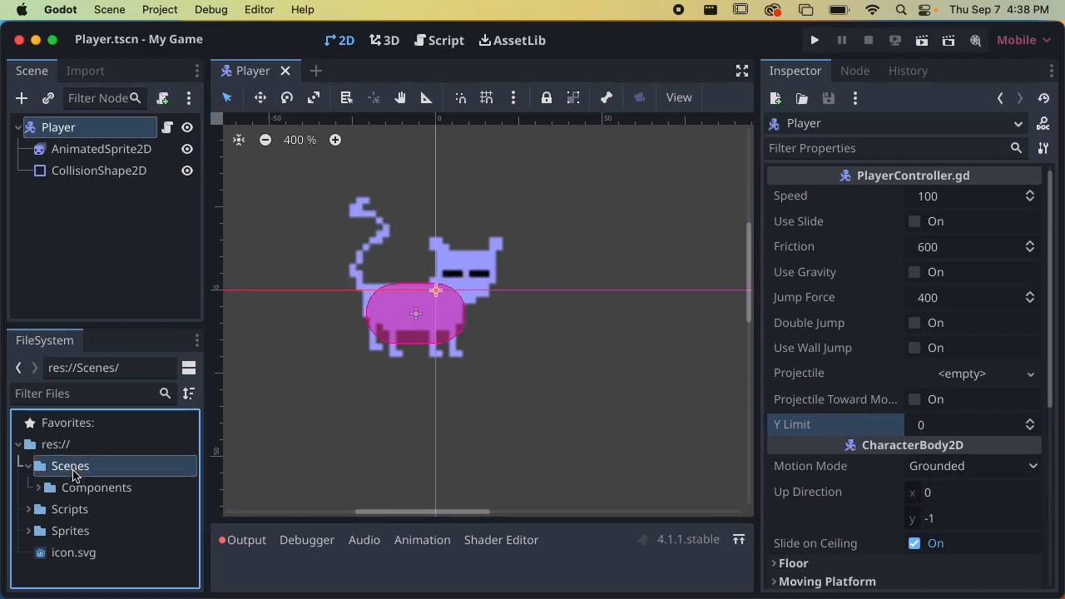
{"action": "right_click", "coordinate": [78, 467]}
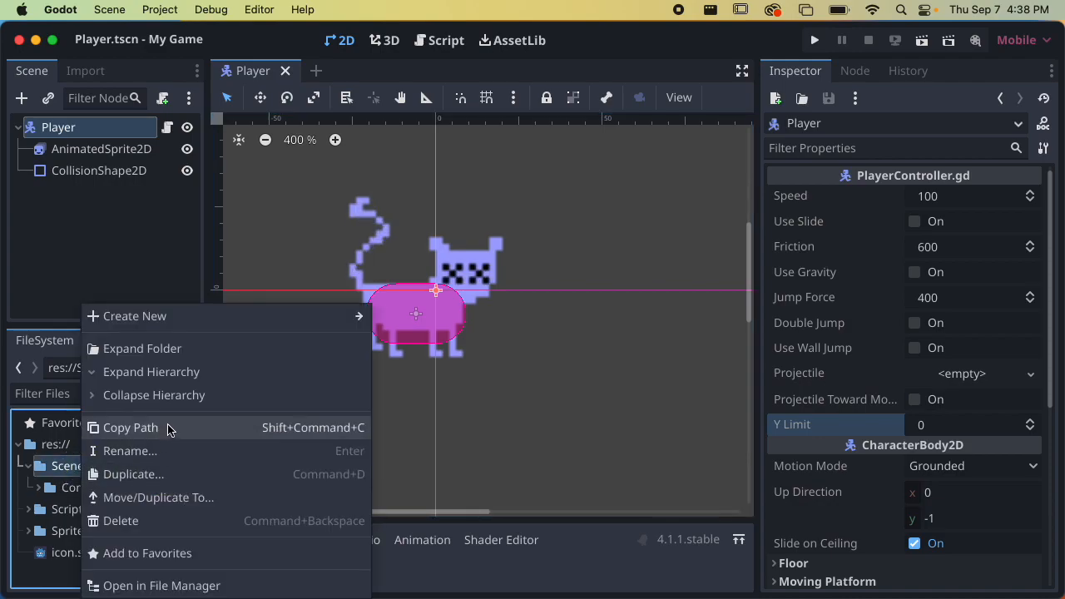
{"action": "mouse_move", "coordinate": [227, 323]}
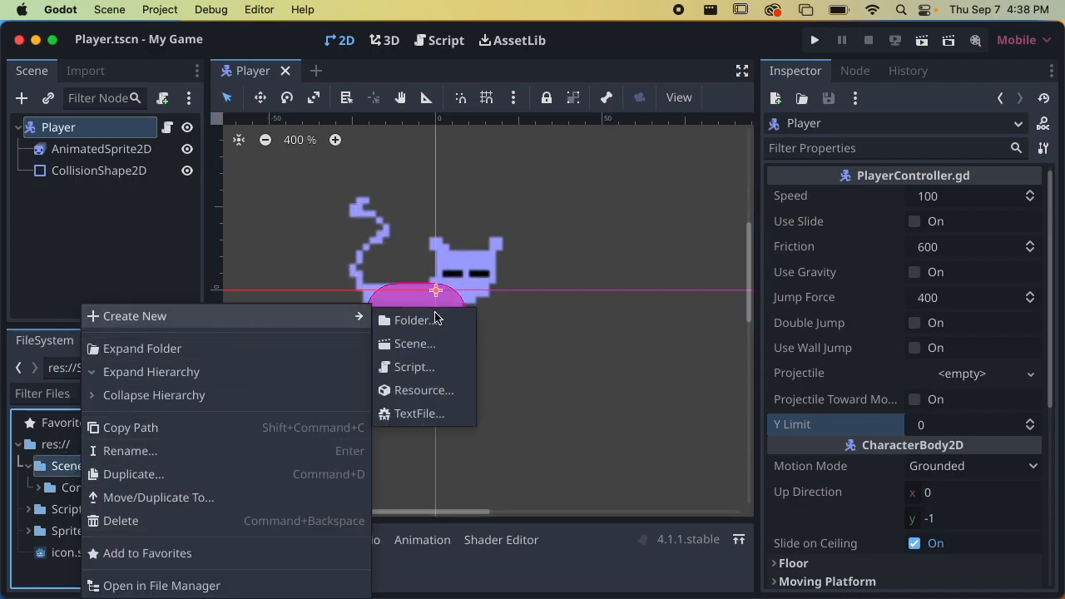
{"action": "left_click", "coordinate": [434, 318]}
{"action": "type", "text": "Le"}
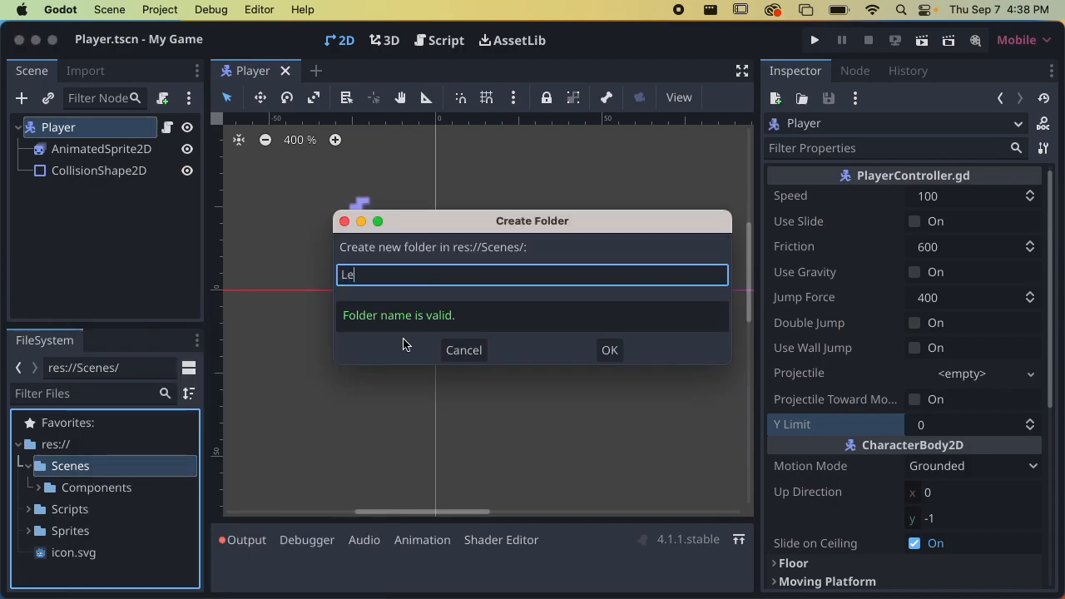
{"action": "type", "text": "vels"}
{"action": "key", "text": "Return"}
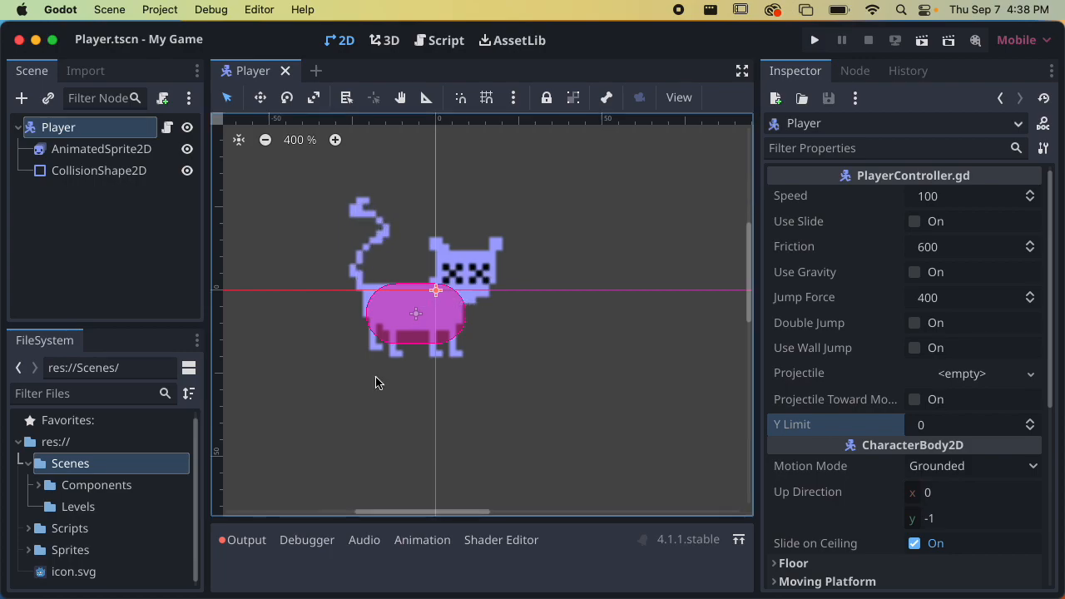
Create a new scene with a 2D root node and rename the root Level1
{"action": "left_click", "coordinate": [117, 508]}
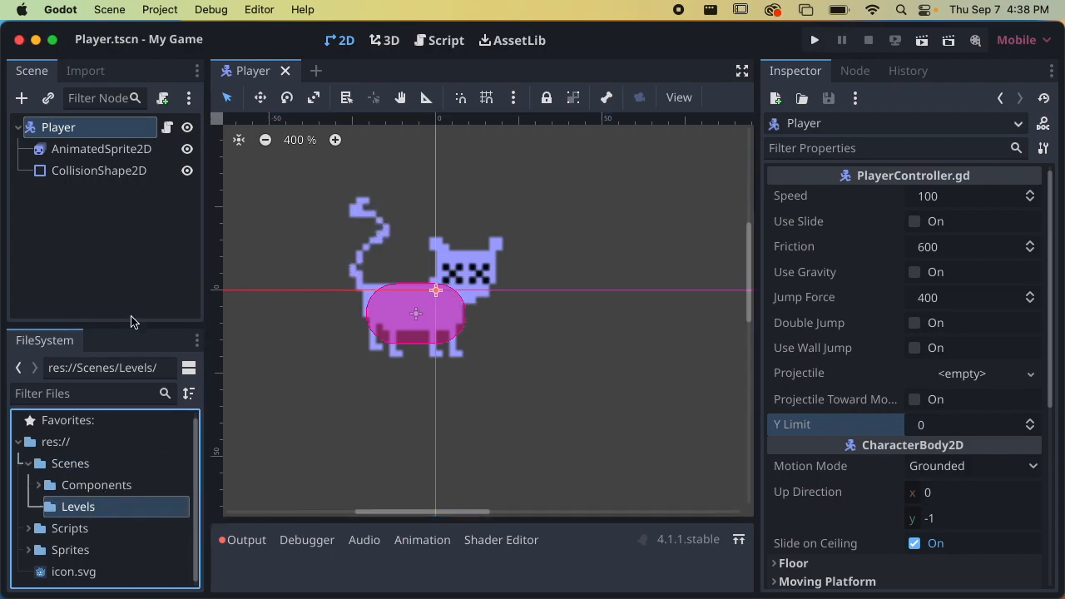
{"action": "left_click", "coordinate": [316, 71]}
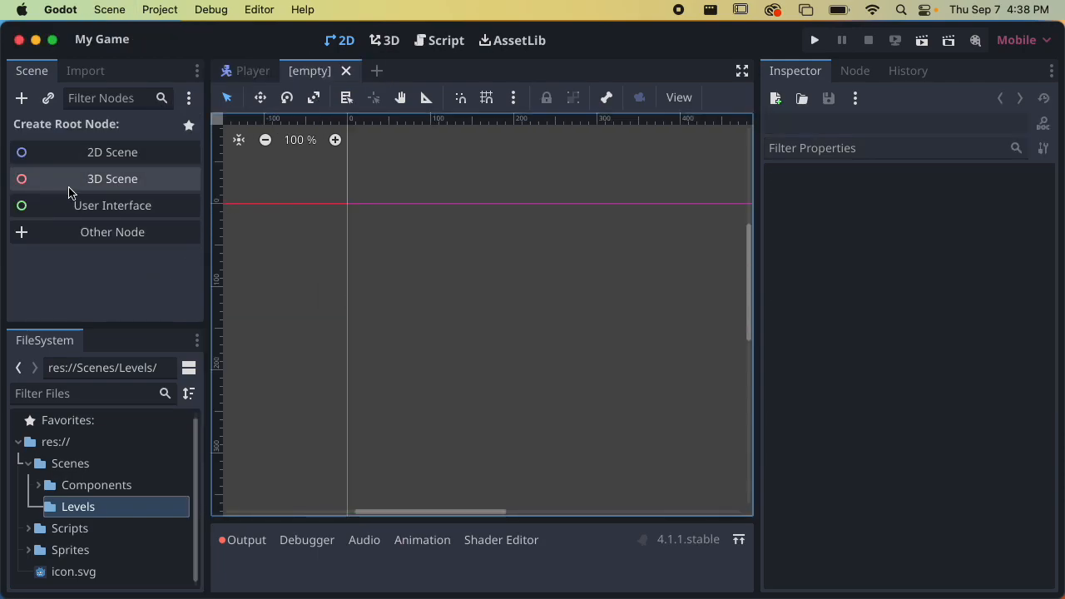
{"action": "left_click", "coordinate": [119, 160]}
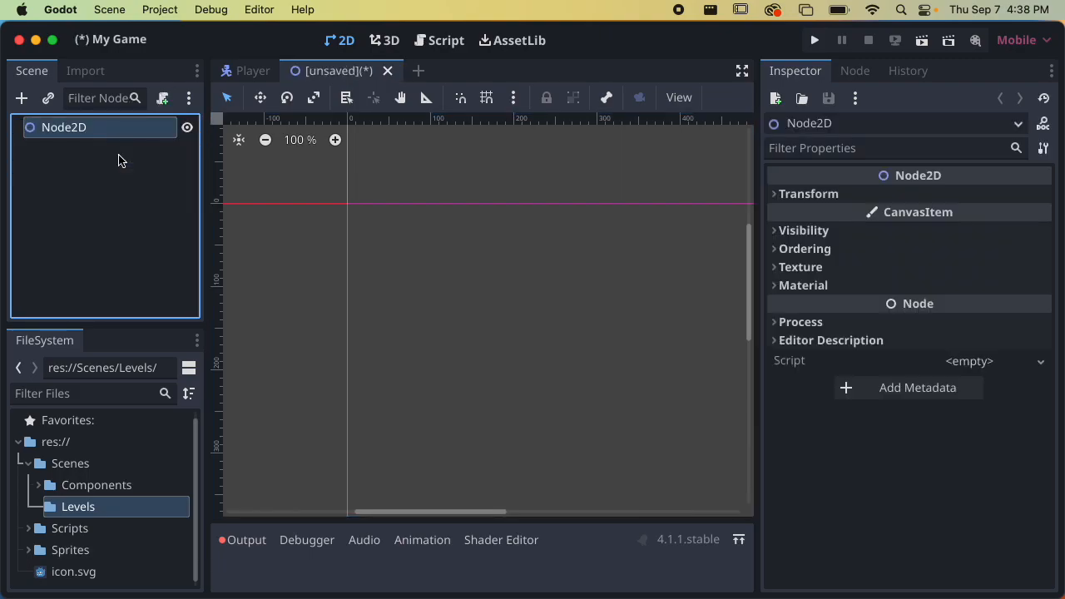
{"action": "double_click", "coordinate": [94, 133]}
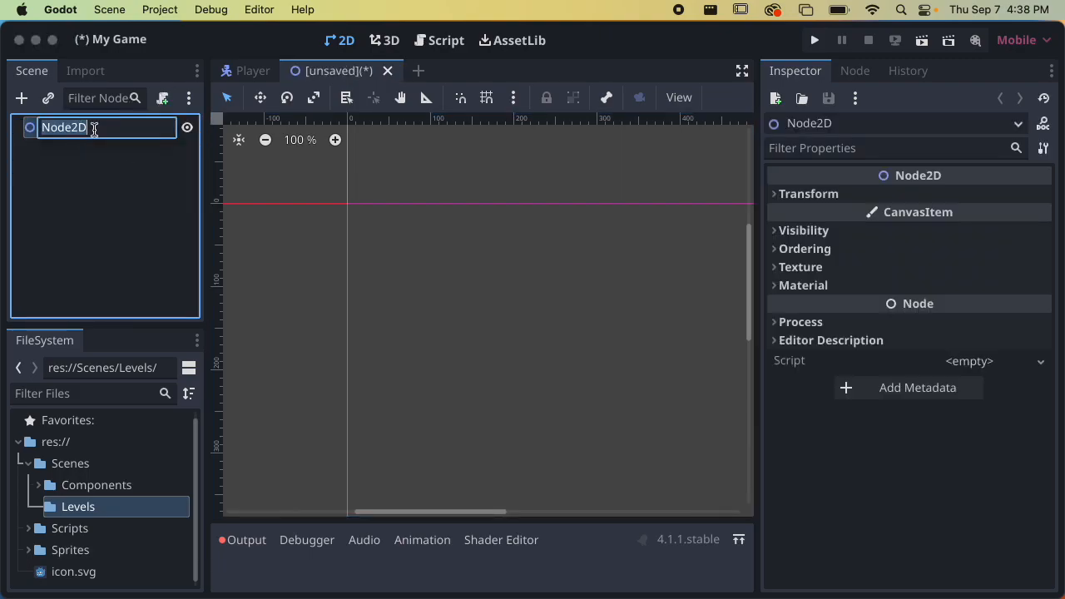
{"action": "type", "text": "Level1"}
{"action": "key", "text": "Return"}
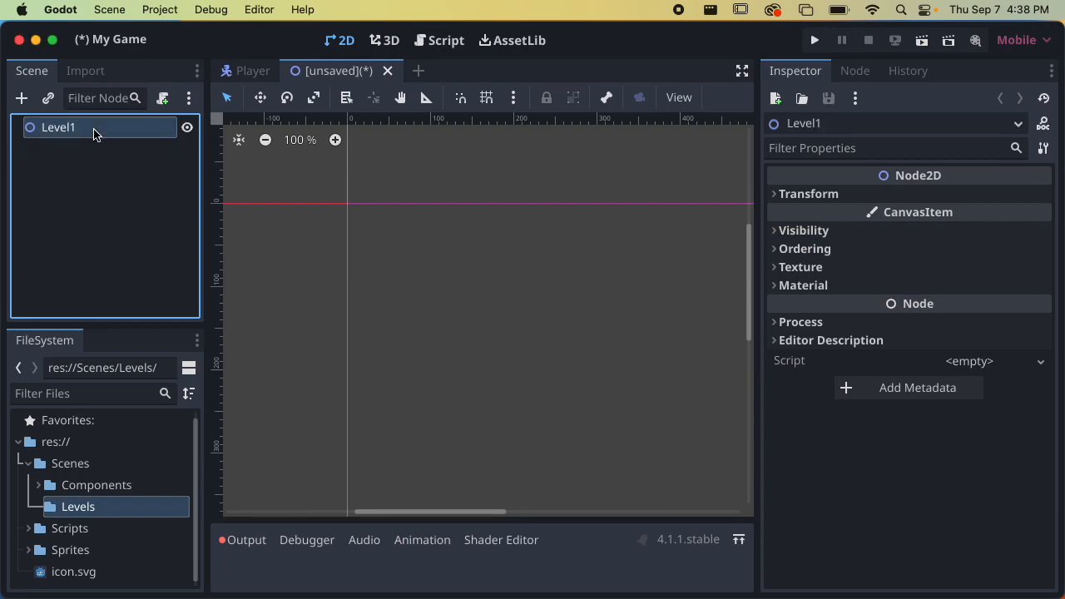
Save the new scene as Level1.tscn in res://Scenes/Levels
{"action": "key", "text": "super+s"}
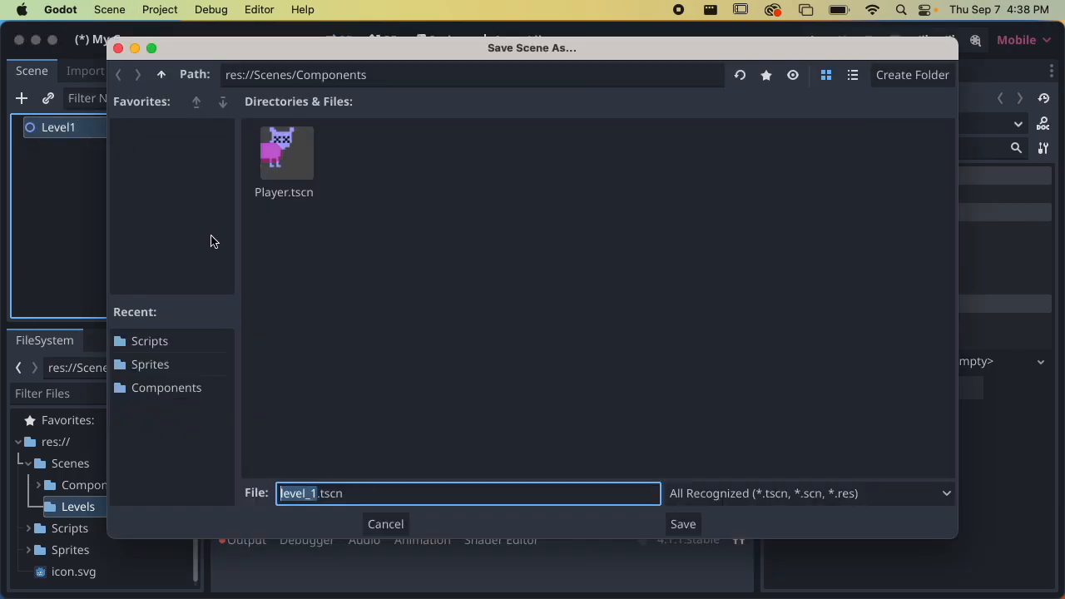
{"action": "left_click", "coordinate": [161, 77]}
{"action": "left_click", "coordinate": [161, 77]}
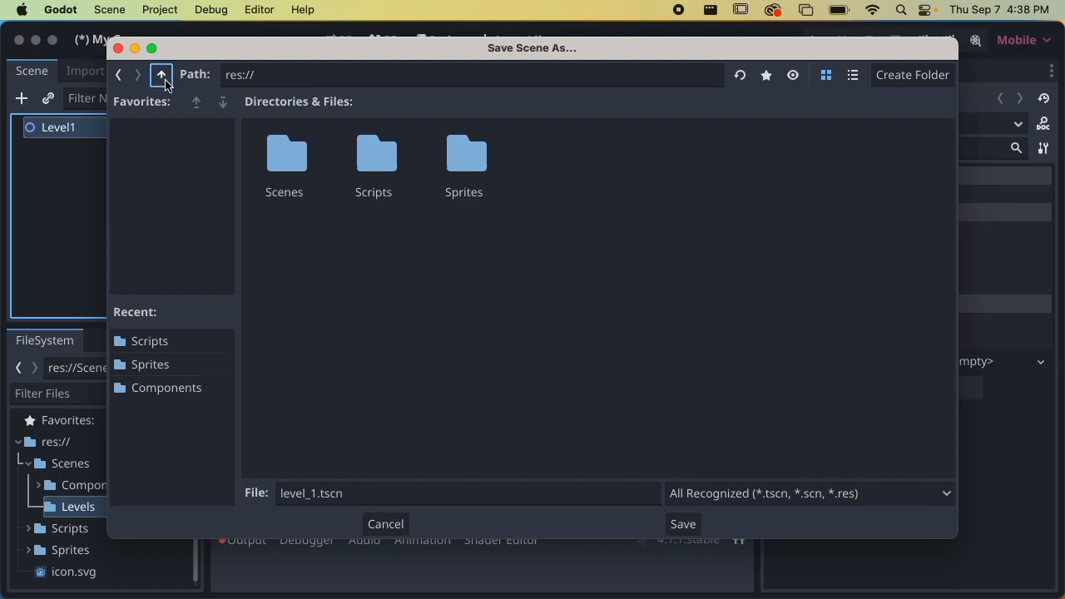
{"action": "left_click", "coordinate": [296, 158]}
{"action": "double_click", "coordinate": [296, 158]}
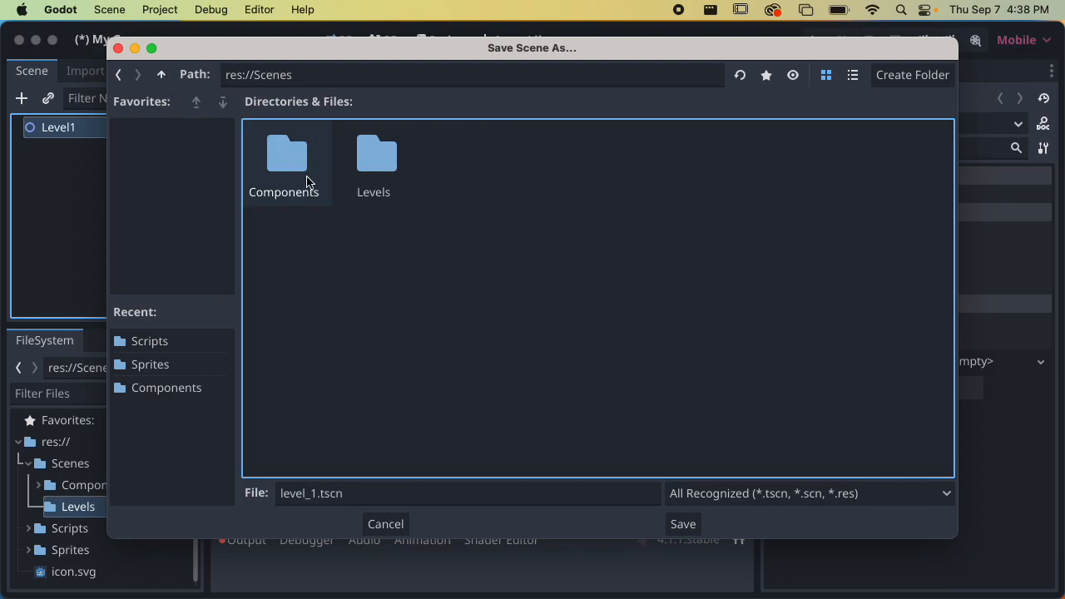
{"action": "double_click", "coordinate": [368, 159]}
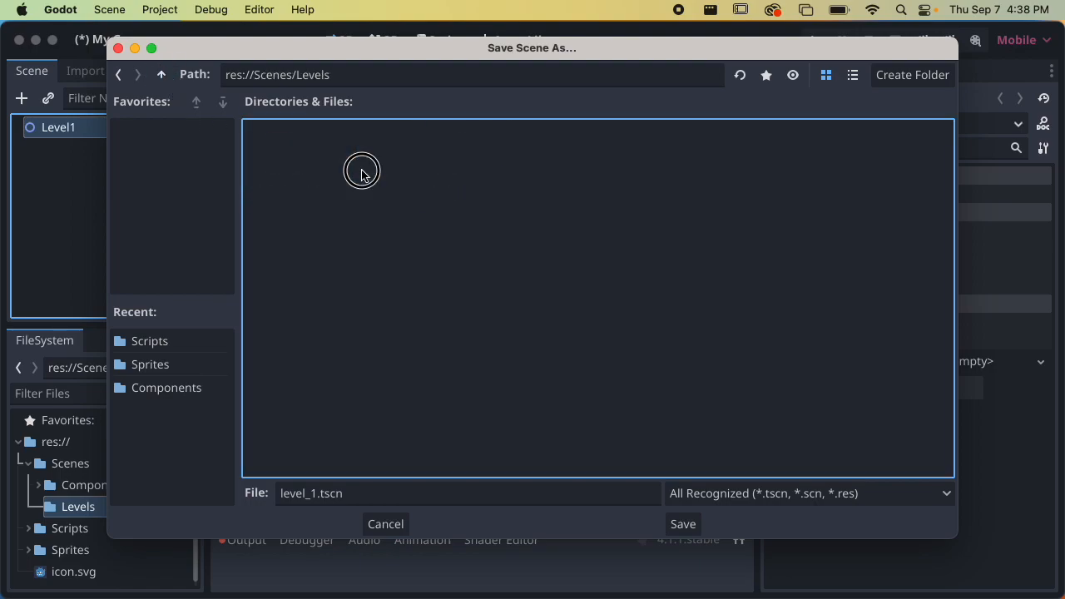
{"action": "left_click", "coordinate": [324, 494]}
{"action": "key", "text": "BackSpace"}
{"action": "type", "text": "Level1"}
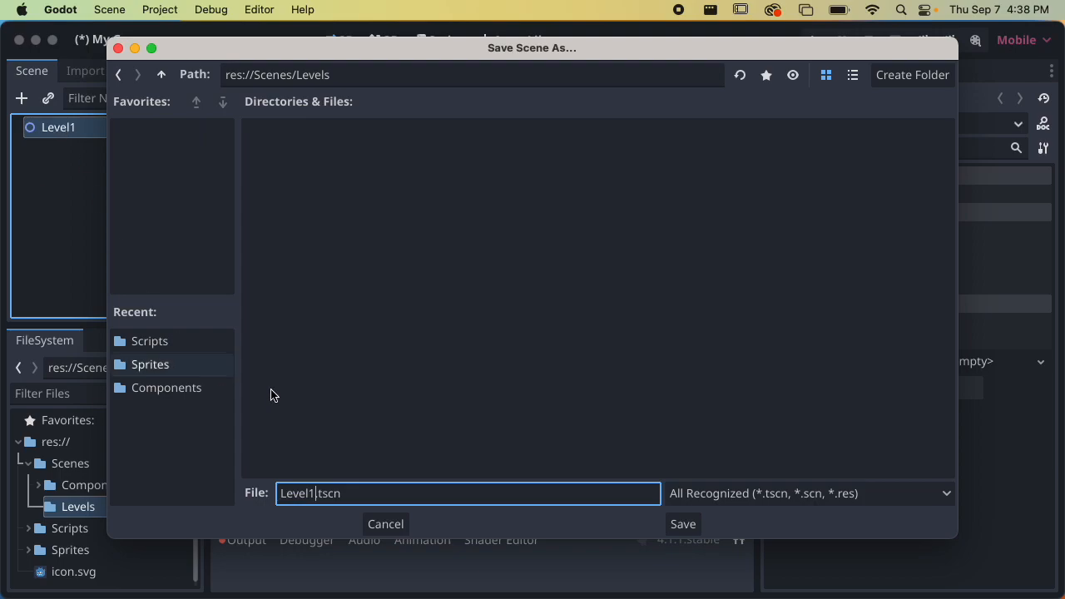
{"action": "left_click", "coordinate": [680, 524]}
{"action": "scroll", "coordinate": [502, 373], "scroll_direction": "down", "scroll_amount": 3}
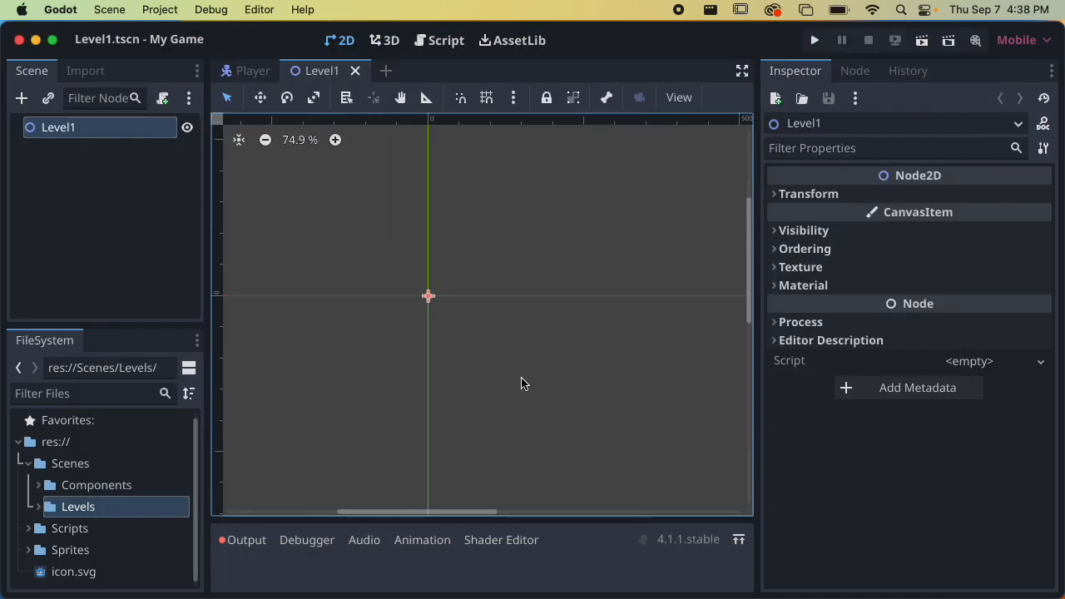
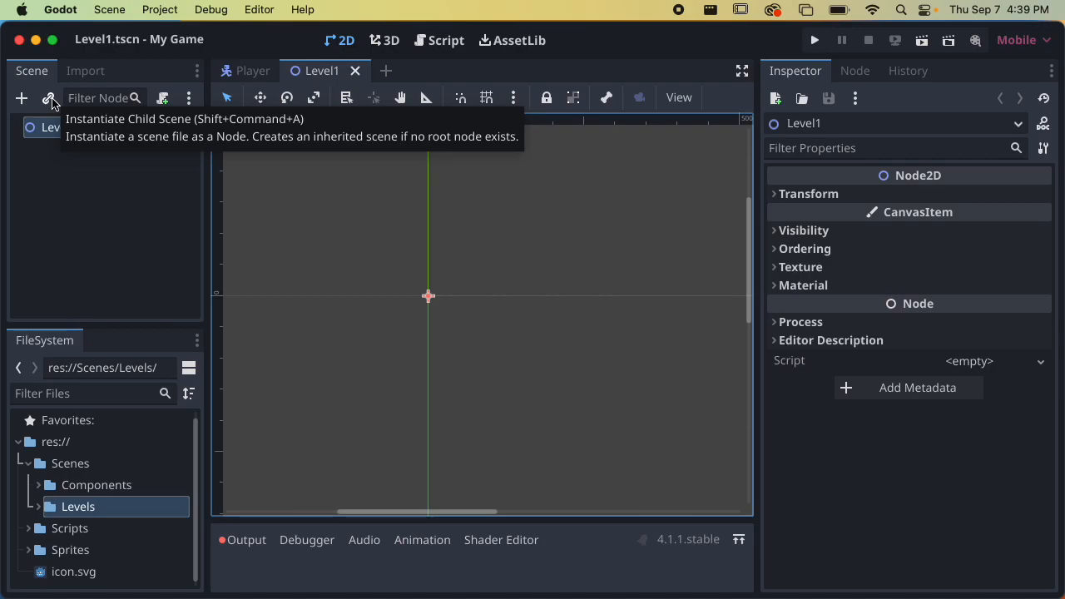
Instantiate Scenes/Components/Player.tscn as a child of the Level1 node and save the scene
{"action": "left_click", "coordinate": [48, 98]}
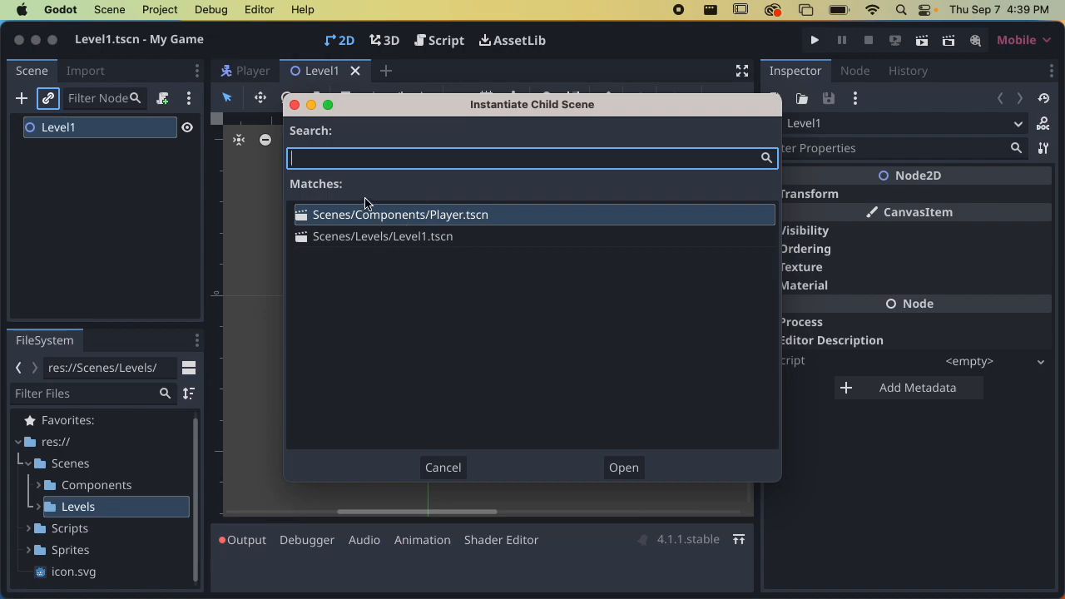
{"action": "type", "text": "player"}
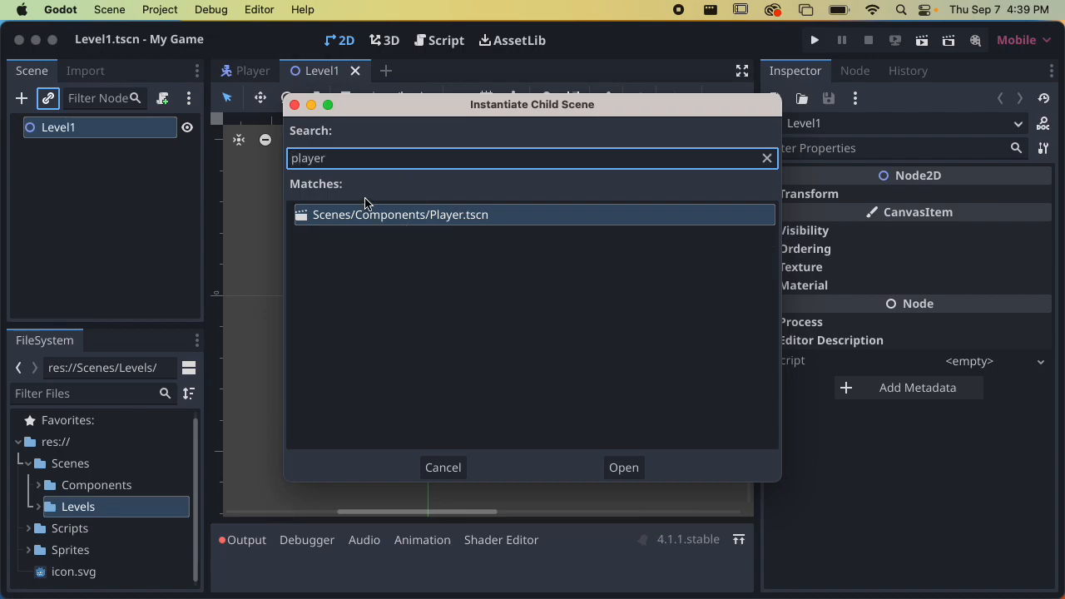
{"action": "left_click", "coordinate": [370, 215]}
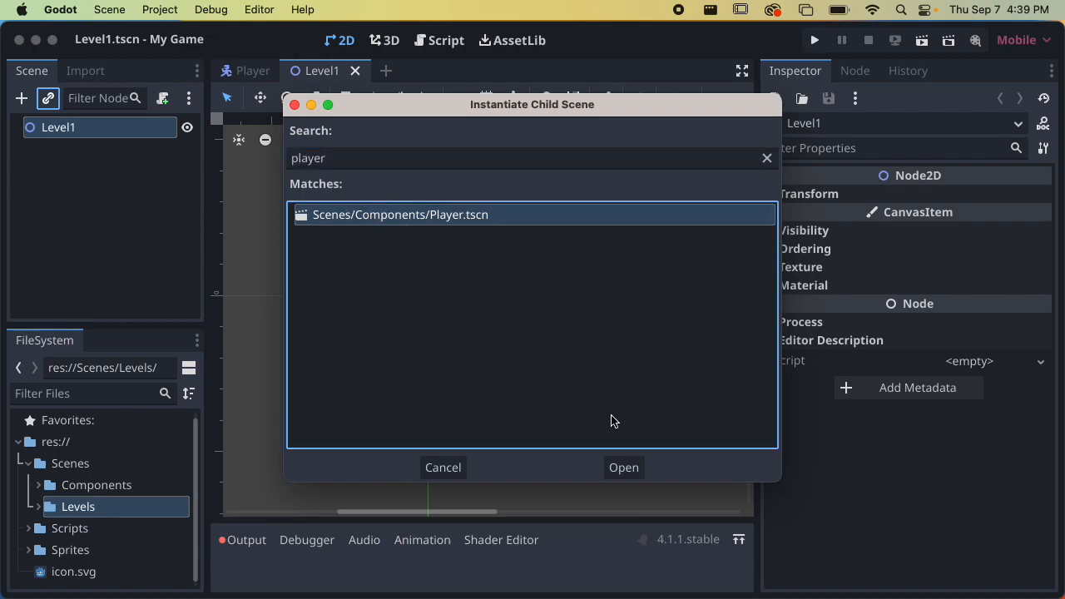
{"action": "left_click", "coordinate": [624, 466]}
{"action": "scroll", "coordinate": [377, 321], "scroll_direction": "up", "scroll_amount": 6}
{"action": "scroll", "coordinate": [421, 319], "scroll_direction": "down", "scroll_amount": 2}
{"action": "scroll", "coordinate": [418, 323], "scroll_direction": "down", "scroll_amount": 4}
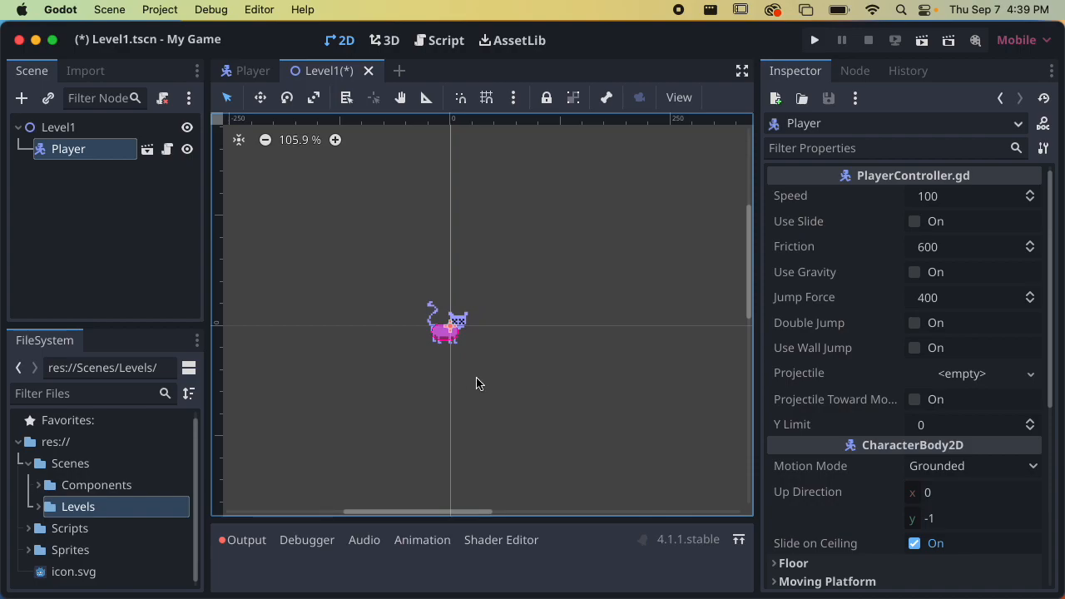
{"action": "key", "text": "super+s"}
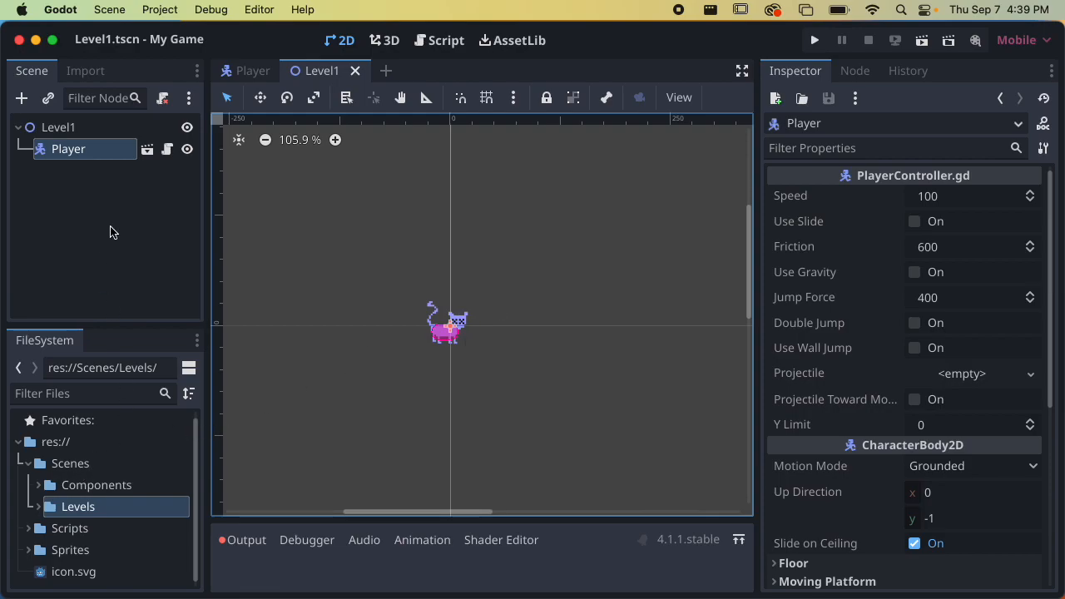
Test-run the Level1 scene, close the game window and select the Player node
{"action": "left_click", "coordinate": [79, 133]}
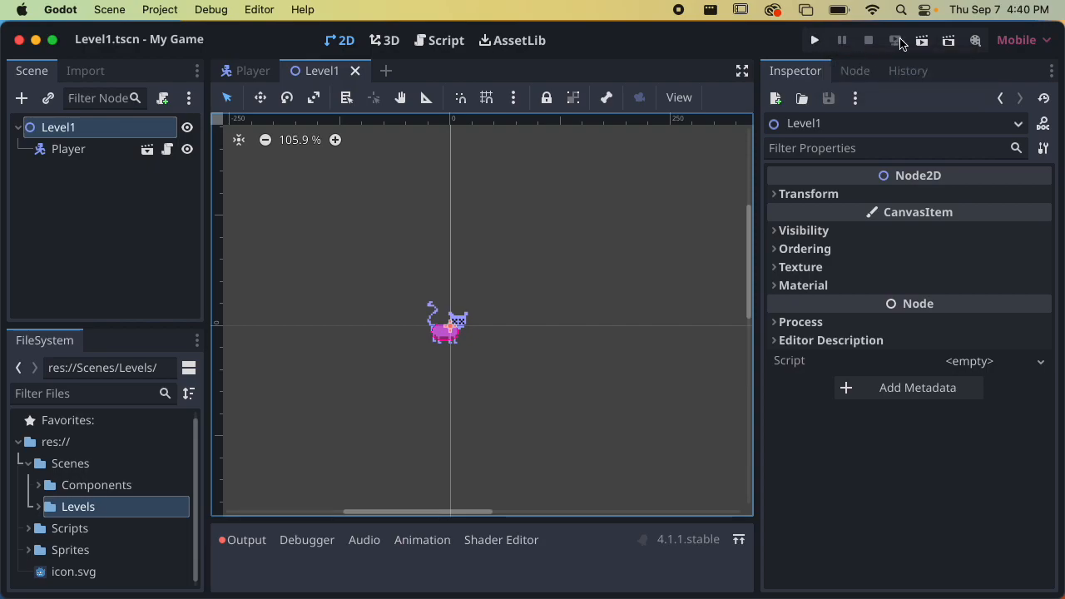
{"action": "left_click", "coordinate": [933, 43]}
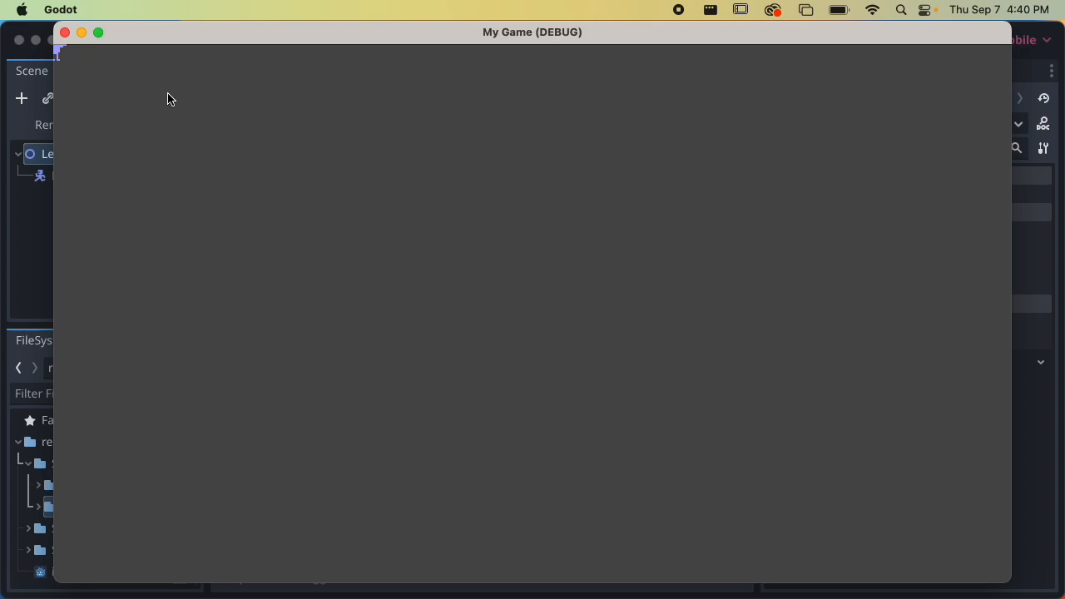
{"action": "left_click", "coordinate": [64, 35]}
{"action": "left_click", "coordinate": [70, 150]}
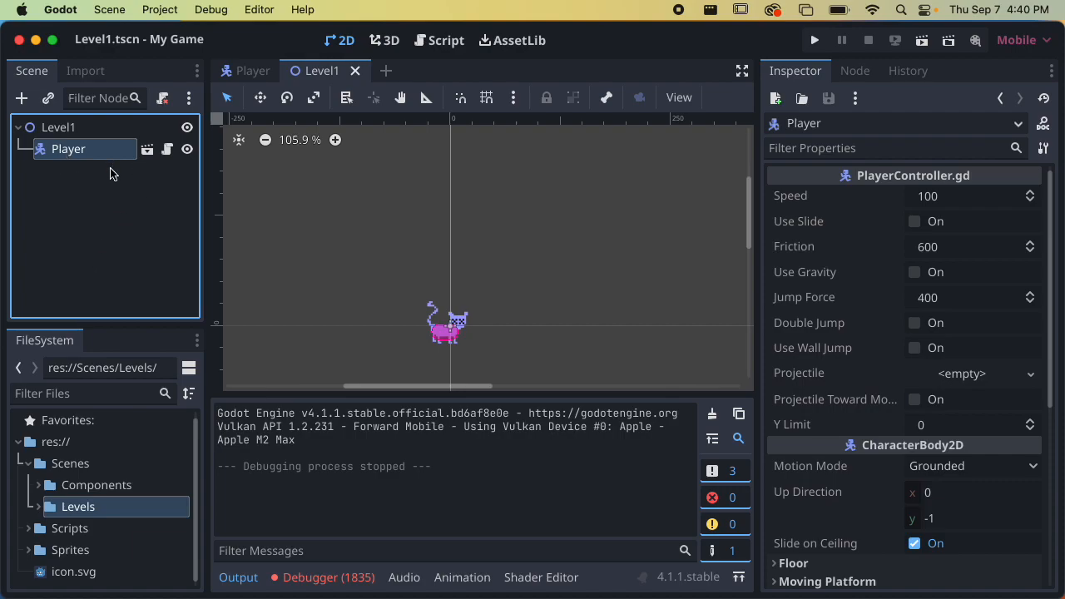
Add a Camera2D node as a child of the Player node in the Level1 scene
{"action": "scroll", "coordinate": [339, 288], "scroll_direction": "down", "scroll_amount": 3}
{"action": "scroll", "coordinate": [394, 159], "scroll_direction": "up", "scroll_amount": 3}
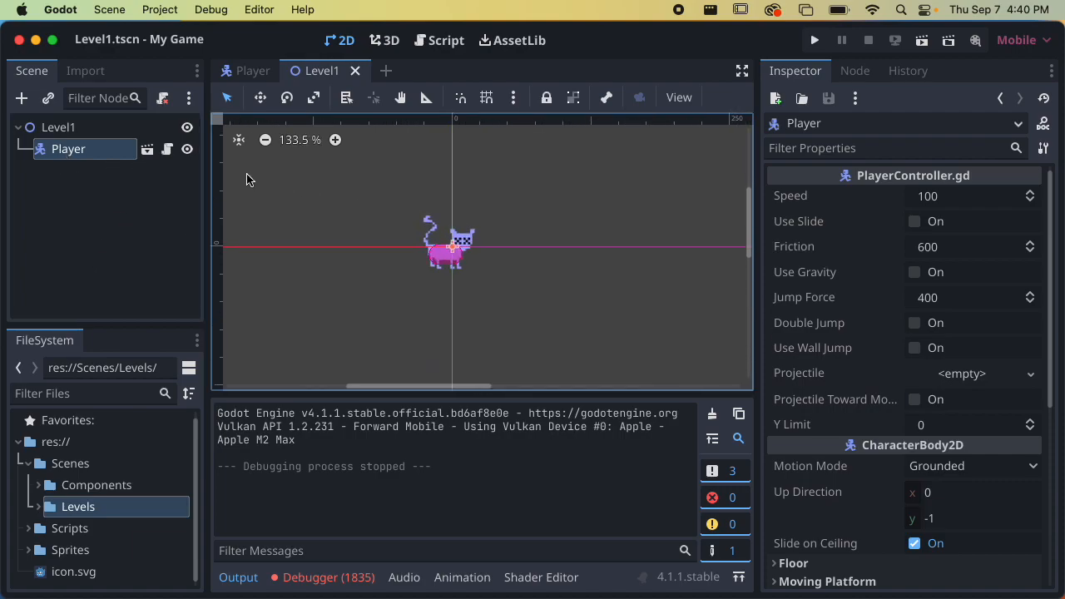
{"action": "left_click", "coordinate": [23, 99]}
{"action": "type", "text": "camera"}
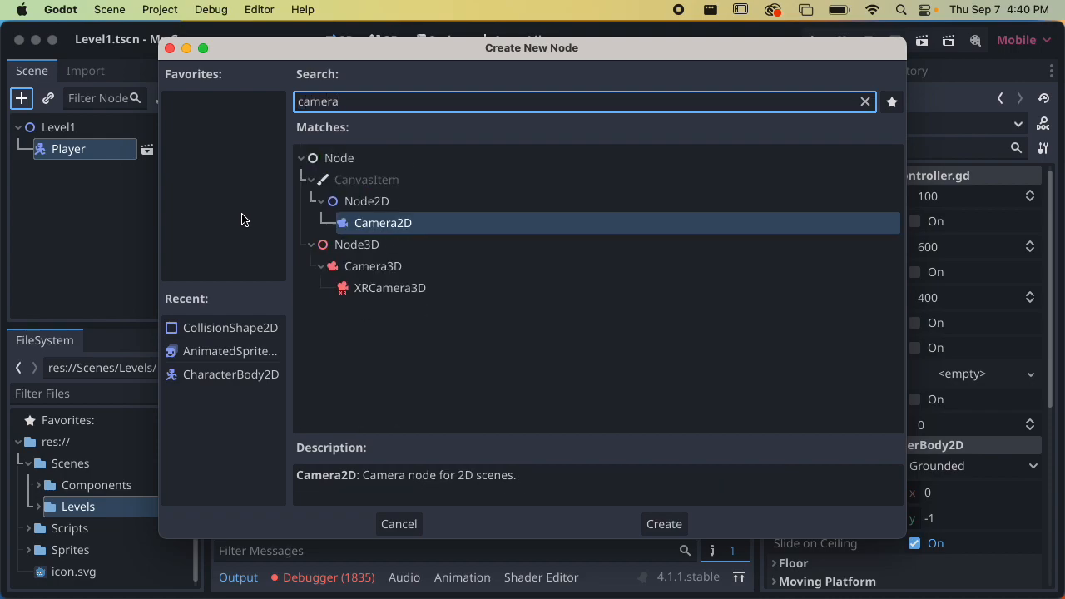
{"action": "left_click", "coordinate": [404, 224]}
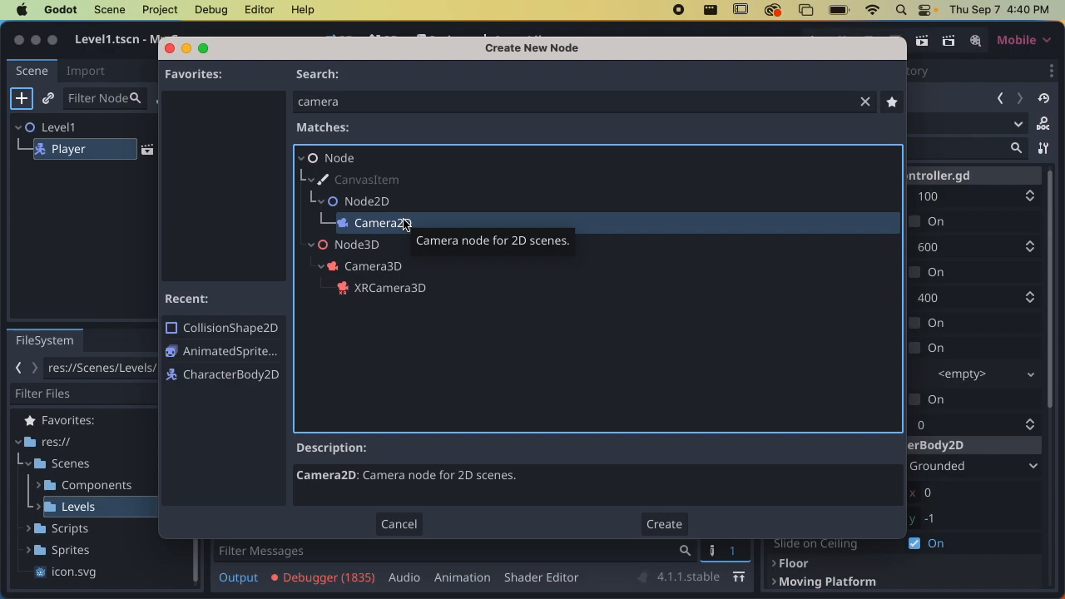
{"action": "double_click", "coordinate": [405, 224]}
{"action": "left_click", "coordinate": [99, 177]}
{"action": "left_click", "coordinate": [92, 208]}
{"action": "left_click", "coordinate": [39, 177]}
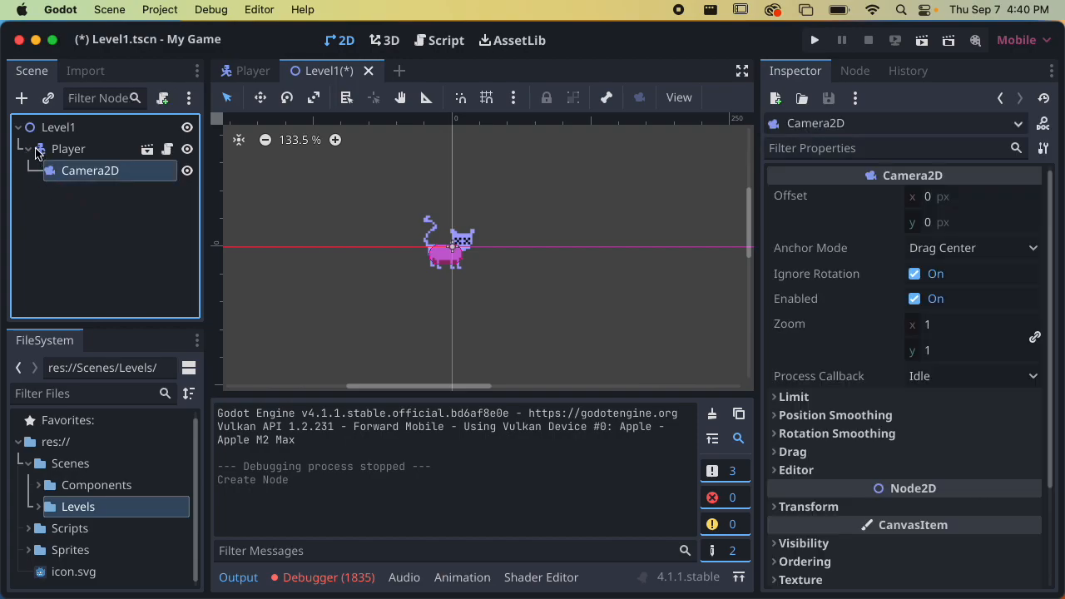
{"action": "left_click", "coordinate": [29, 150]}
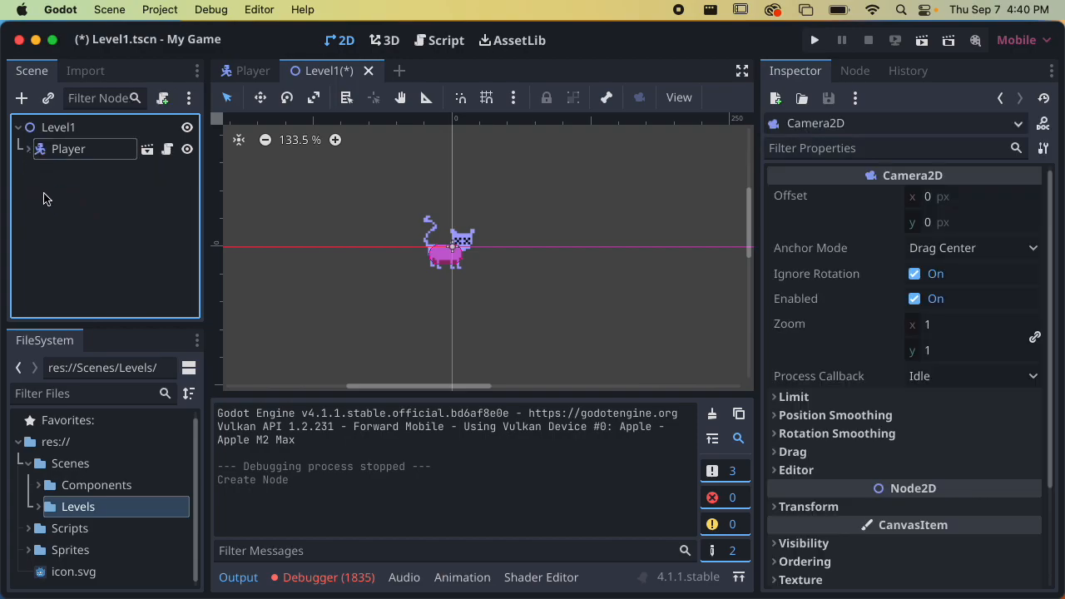
{"action": "left_click", "coordinate": [29, 150]}
{"action": "left_click", "coordinate": [28, 150]}
{"action": "left_click", "coordinate": [28, 150]}
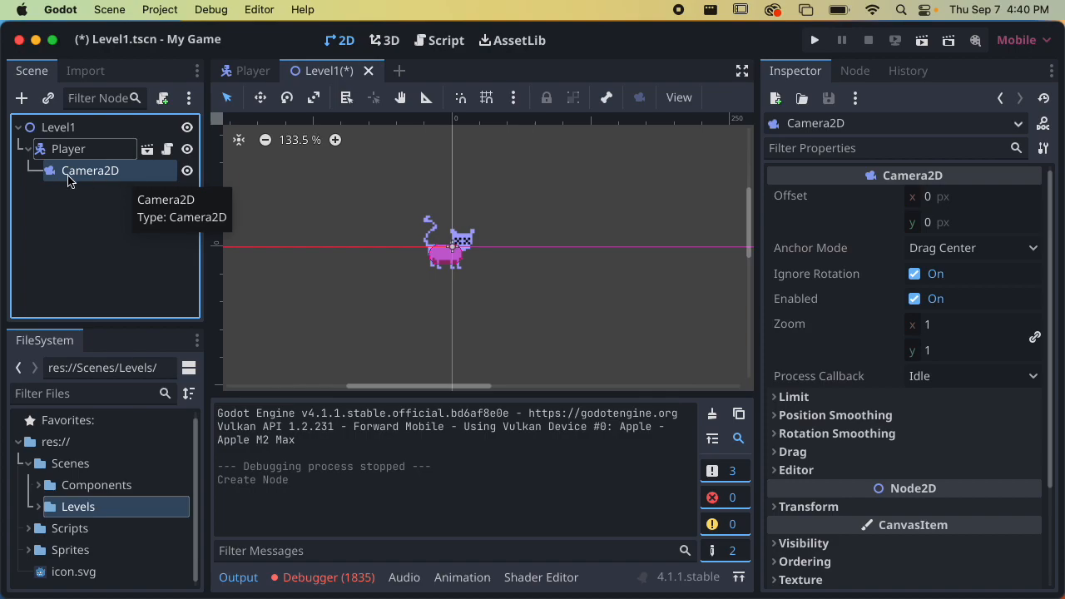
{"action": "scroll", "coordinate": [868, 309], "scroll_direction": "down", "scroll_amount": 3}
{"action": "scroll", "coordinate": [857, 306], "scroll_direction": "up", "scroll_amount": 3}
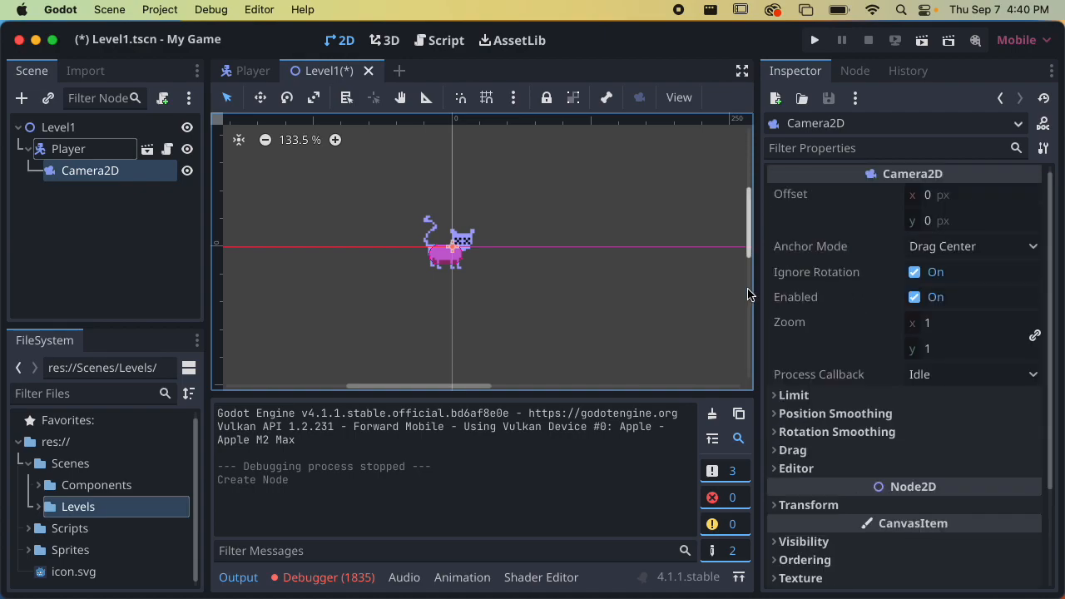
Reparent the Camera2D node directly under Level1, above Player, then test-run the current scene and close the game window
{"action": "left_click", "coordinate": [73, 202]}
{"action": "left_click", "coordinate": [89, 180]}
{"action": "left_click_drag", "start_coordinate": [80, 176], "coordinate": [63, 147]}
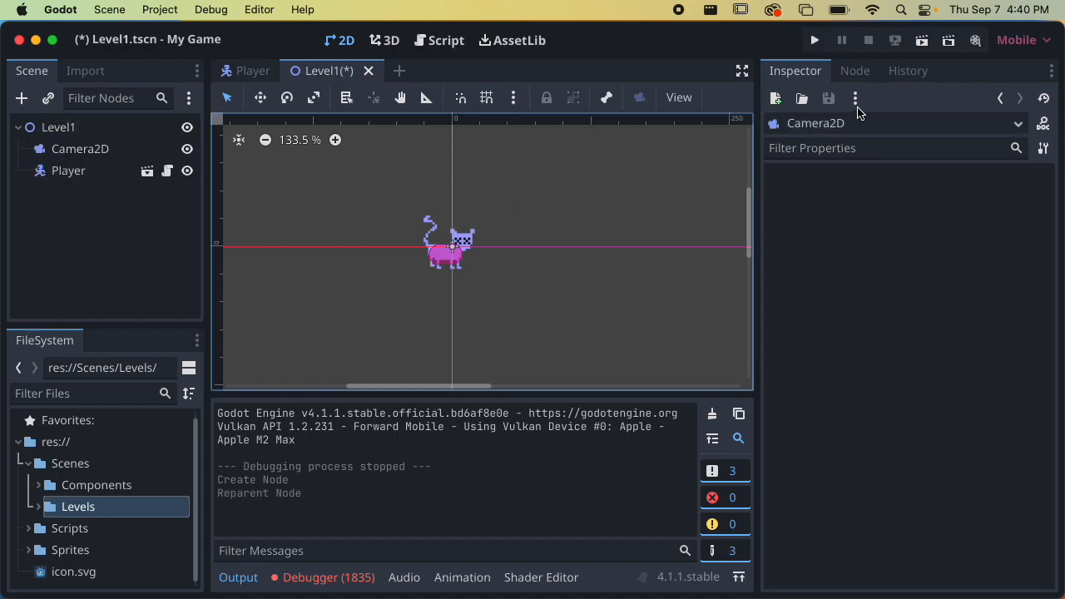
{"action": "left_click", "coordinate": [921, 40]}
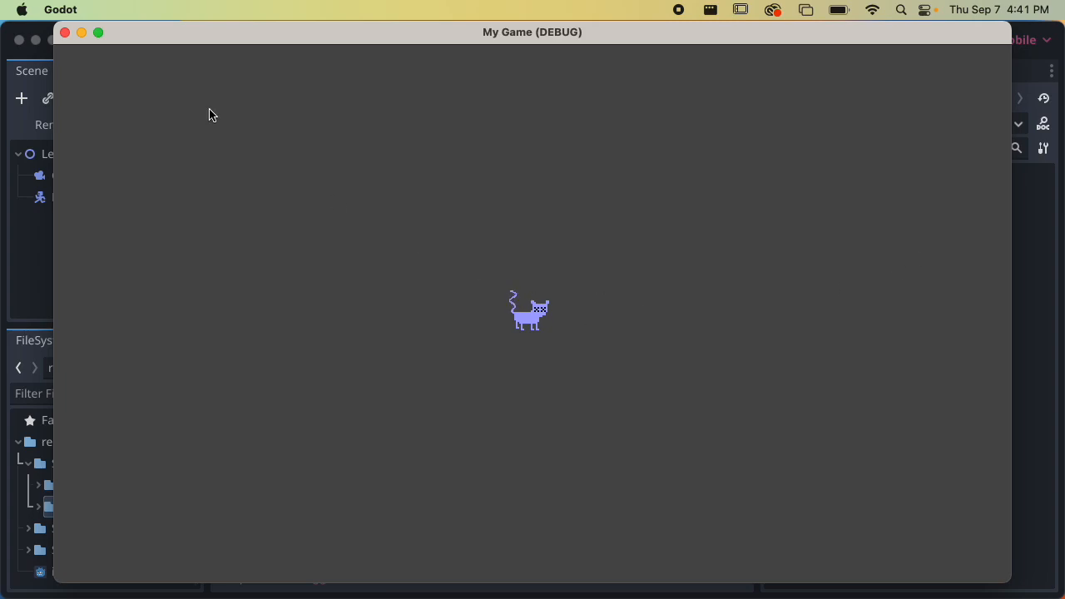
{"action": "left_click", "coordinate": [65, 32]}
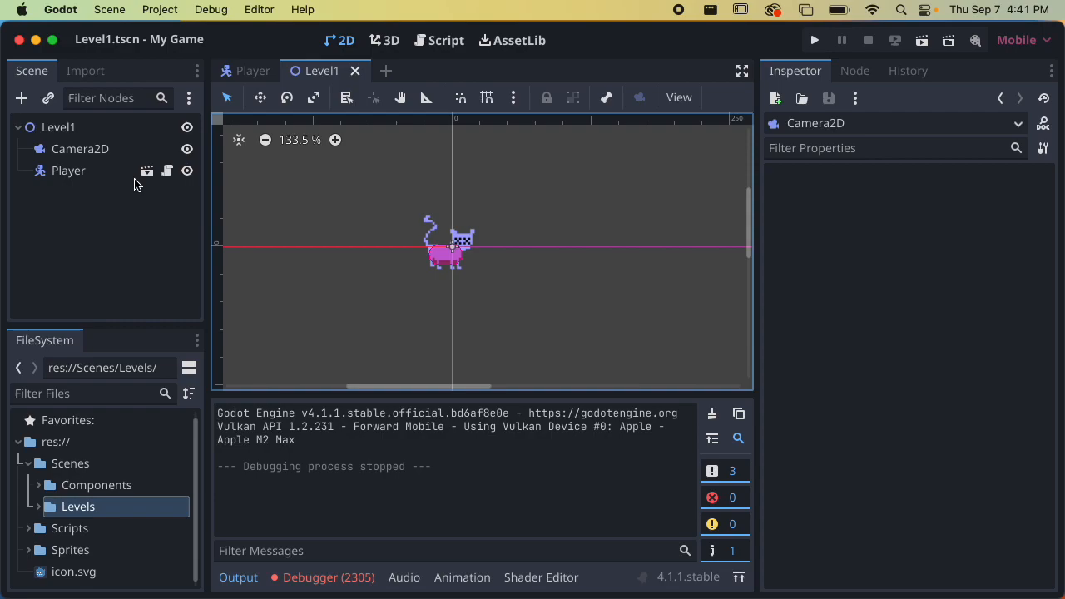
Open the Player node's PlayerController.gd script and enlarge the code area by hiding the debugger output and script list and narrowing the inspector
{"action": "left_click", "coordinate": [88, 172]}
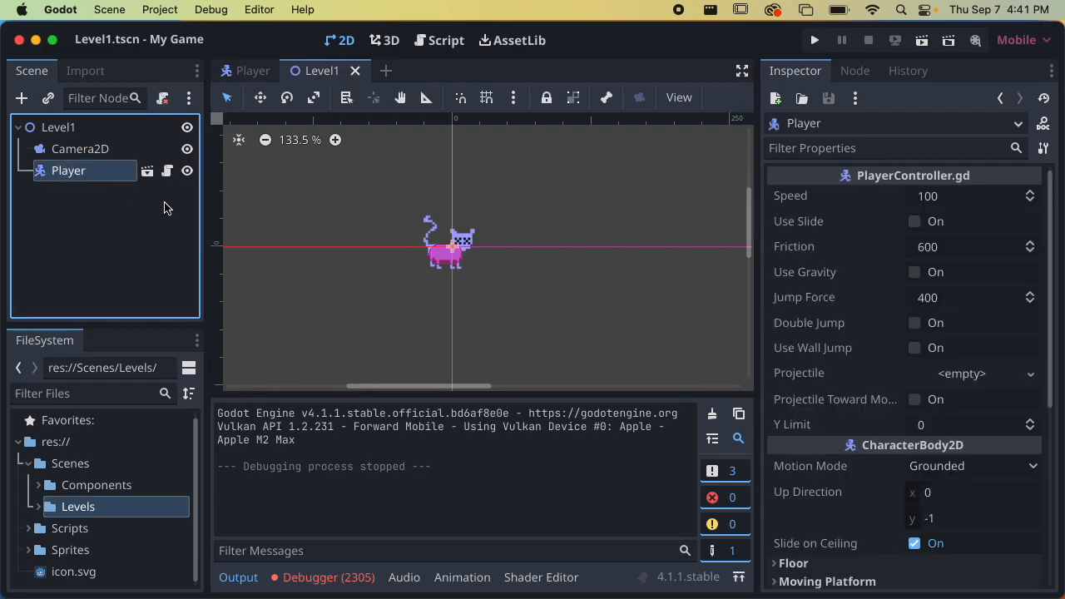
{"action": "left_click", "coordinate": [167, 170]}
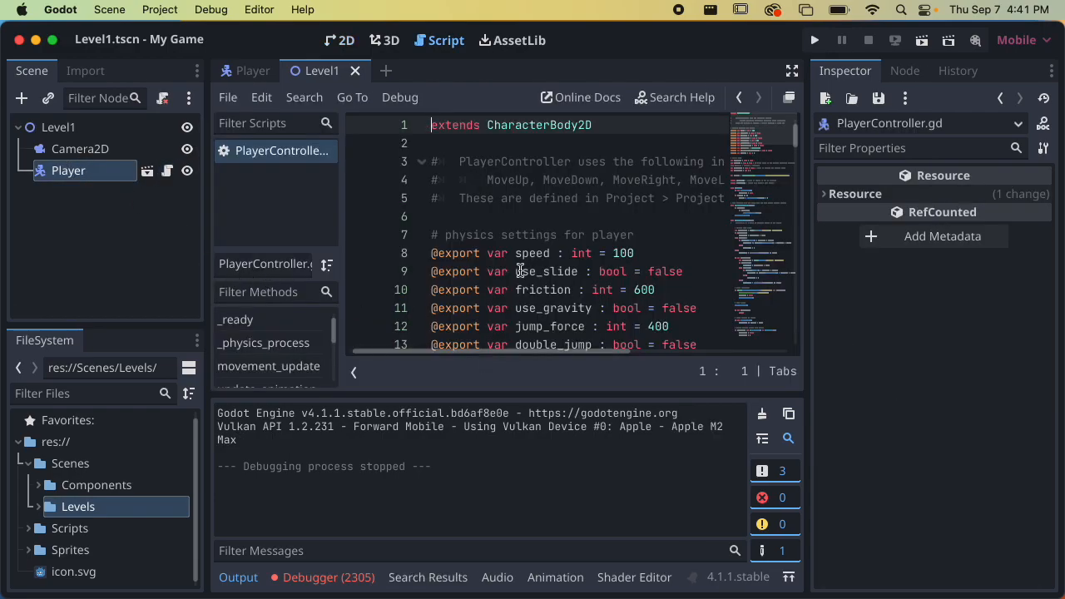
{"action": "left_click", "coordinate": [321, 580]}
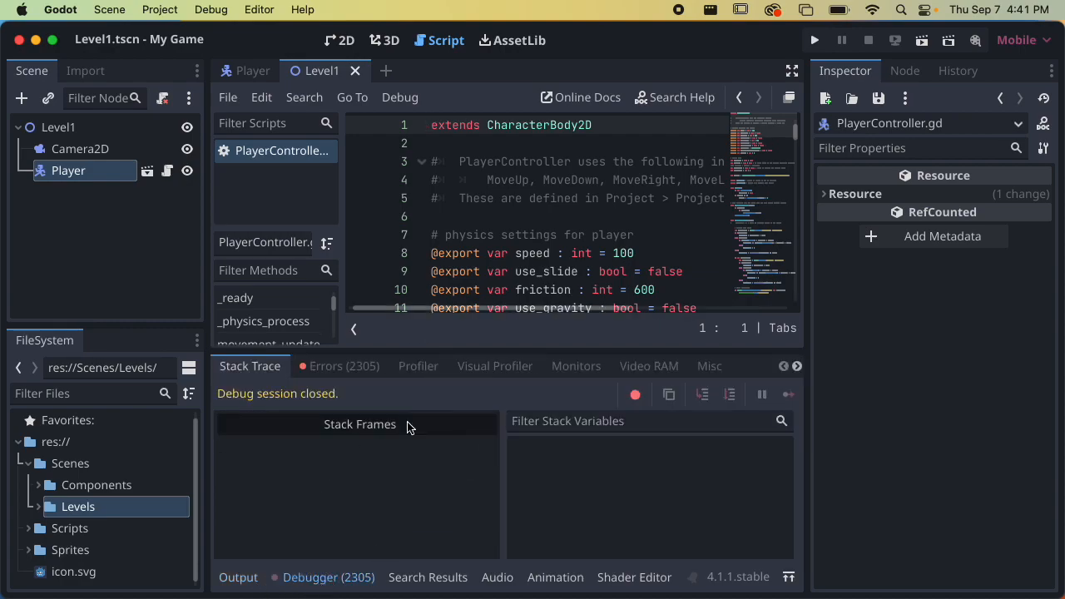
{"action": "left_click", "coordinate": [321, 577]}
{"action": "scroll", "coordinate": [553, 299], "scroll_direction": "down", "scroll_amount": 2}
{"action": "scroll", "coordinate": [457, 214], "scroll_direction": "up", "scroll_amount": 1}
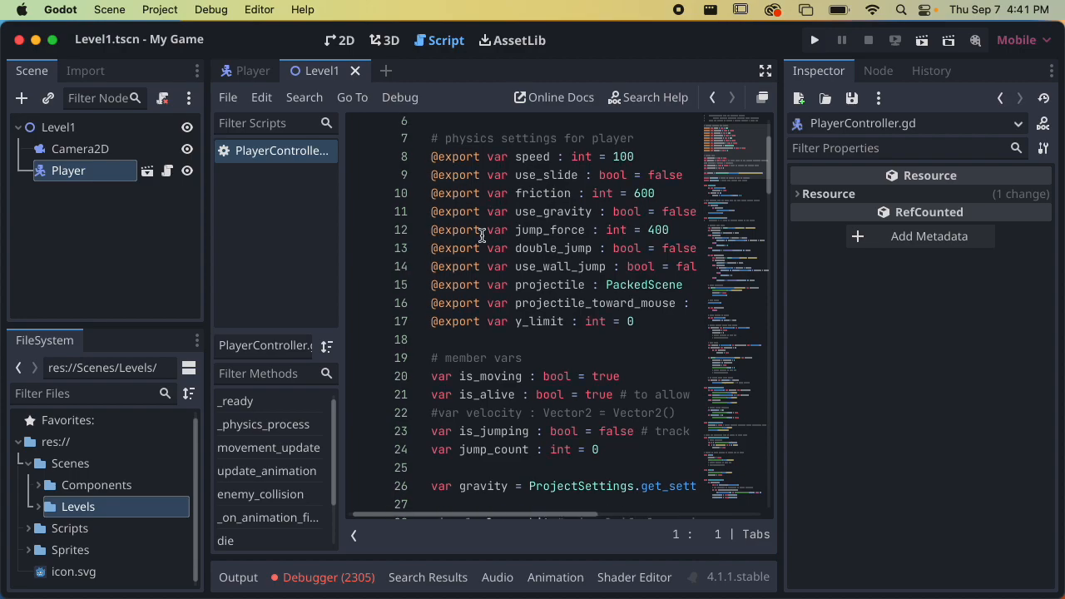
{"action": "left_click", "coordinate": [354, 535]}
{"action": "scroll", "coordinate": [482, 241], "scroll_direction": "up", "scroll_amount": 3}
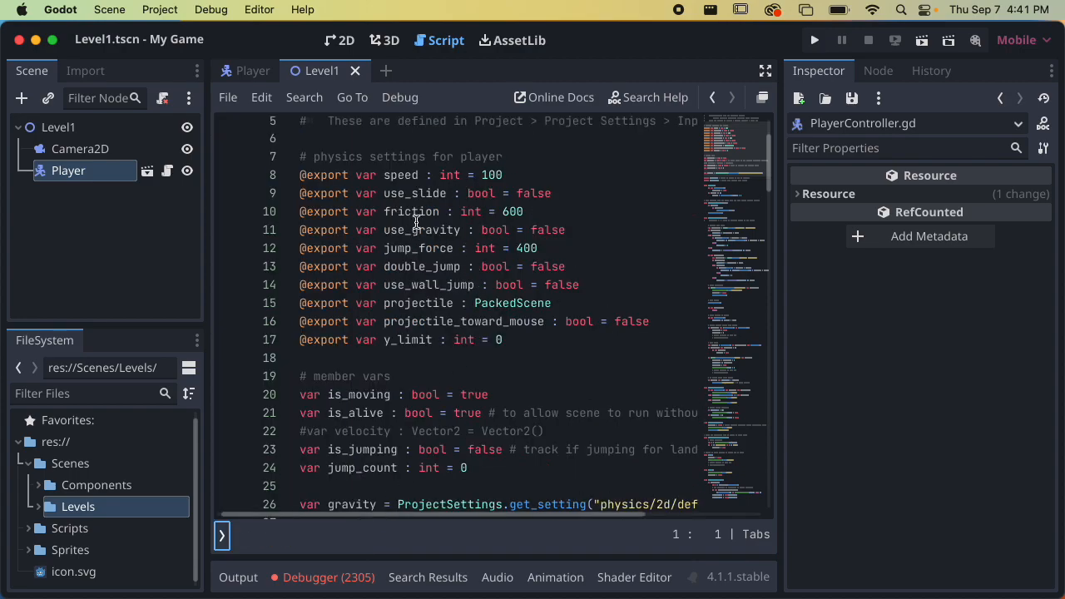
{"action": "scroll", "coordinate": [491, 291], "scroll_direction": "down", "scroll_amount": 4}
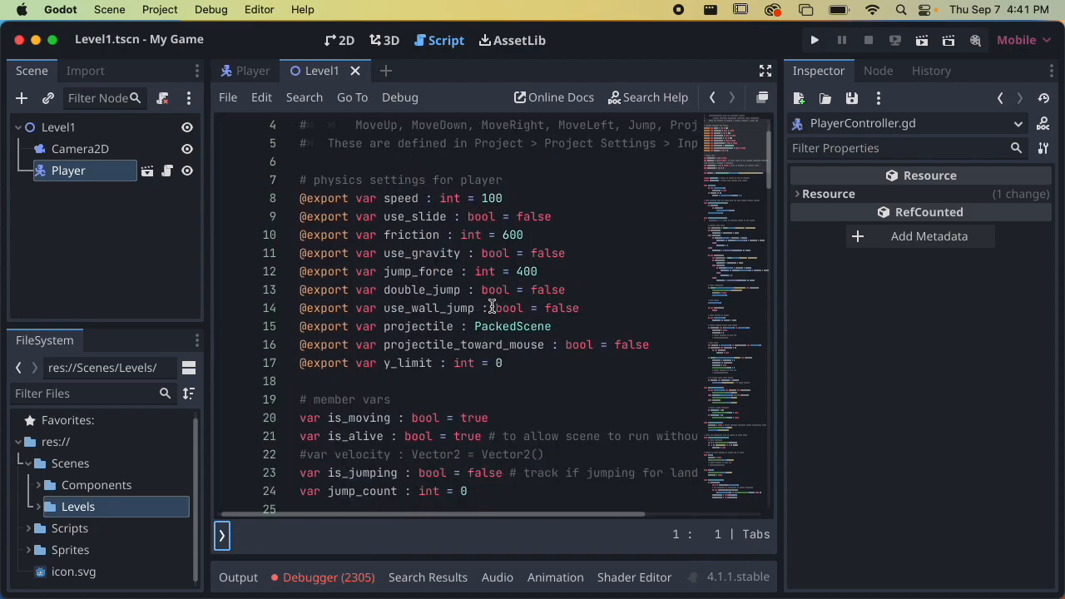
{"action": "scroll", "coordinate": [536, 299], "scroll_direction": "up", "scroll_amount": 2}
{"action": "scroll", "coordinate": [491, 258], "scroll_direction": "up", "scroll_amount": 2}
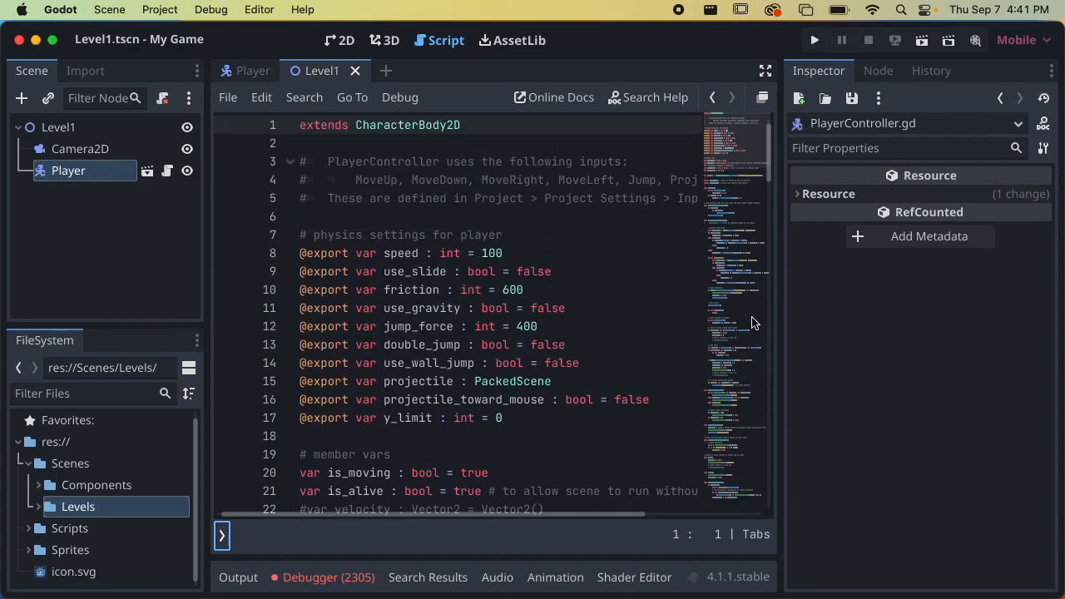
{"action": "left_click_drag", "start_coordinate": [780, 269], "coordinate": [993, 257]}
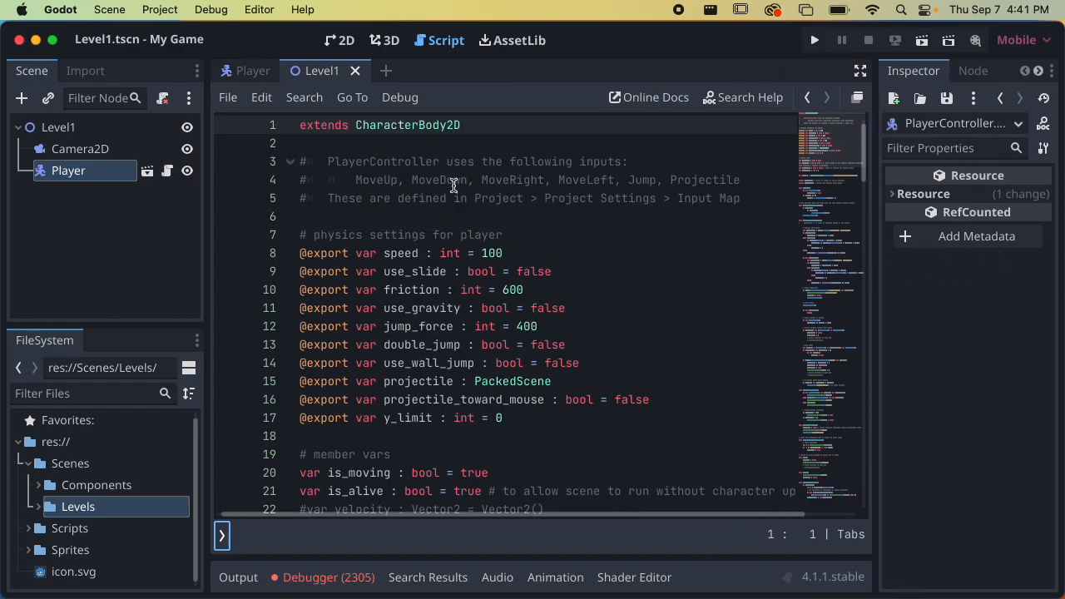
Examine the script's header comment for the names of the input actions that PlayerController requires
{"action": "double_click", "coordinate": [339, 162]}
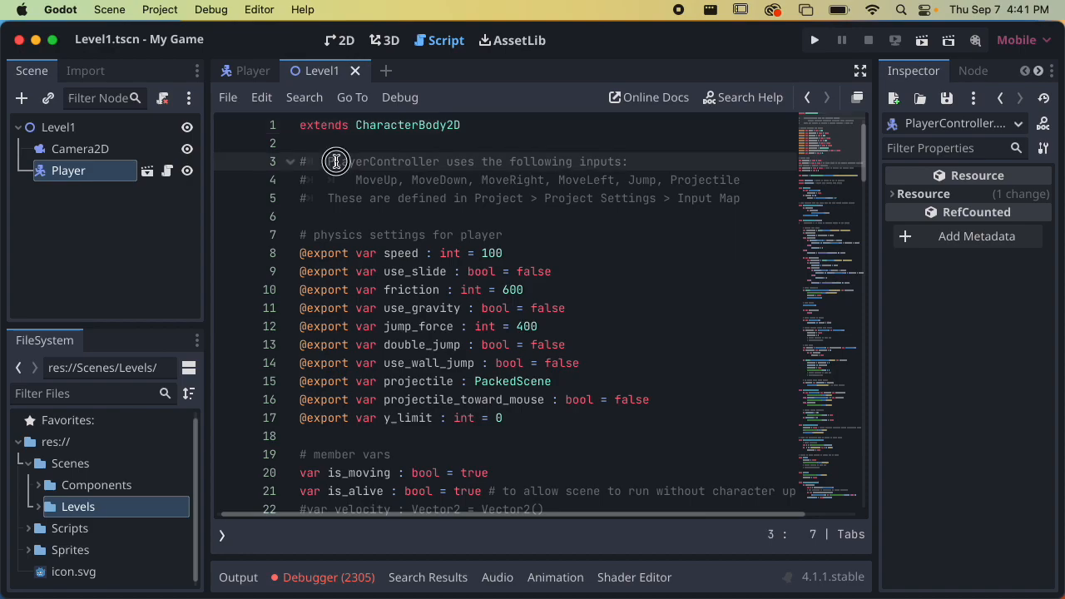
{"action": "left_click", "coordinate": [578, 162]}
{"action": "double_click", "coordinate": [378, 179]}
{"action": "double_click", "coordinate": [441, 180]}
{"action": "double_click", "coordinate": [509, 179]}
{"action": "double_click", "coordinate": [590, 182]}
{"action": "left_click_drag", "start_coordinate": [876, 218], "coordinate": [822, 209]}
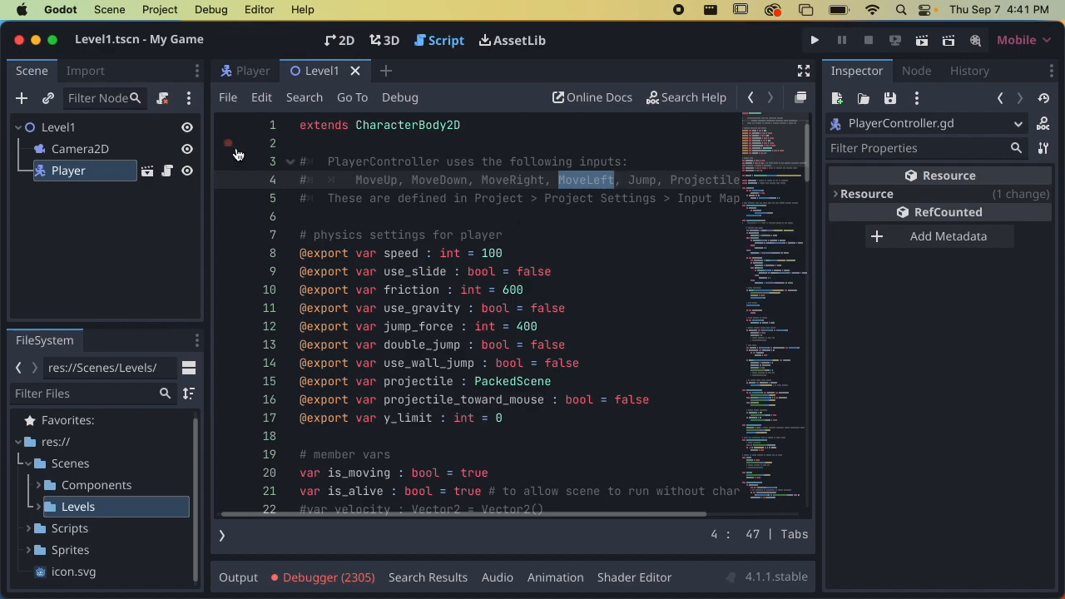
{"action": "double_click", "coordinate": [366, 180]}
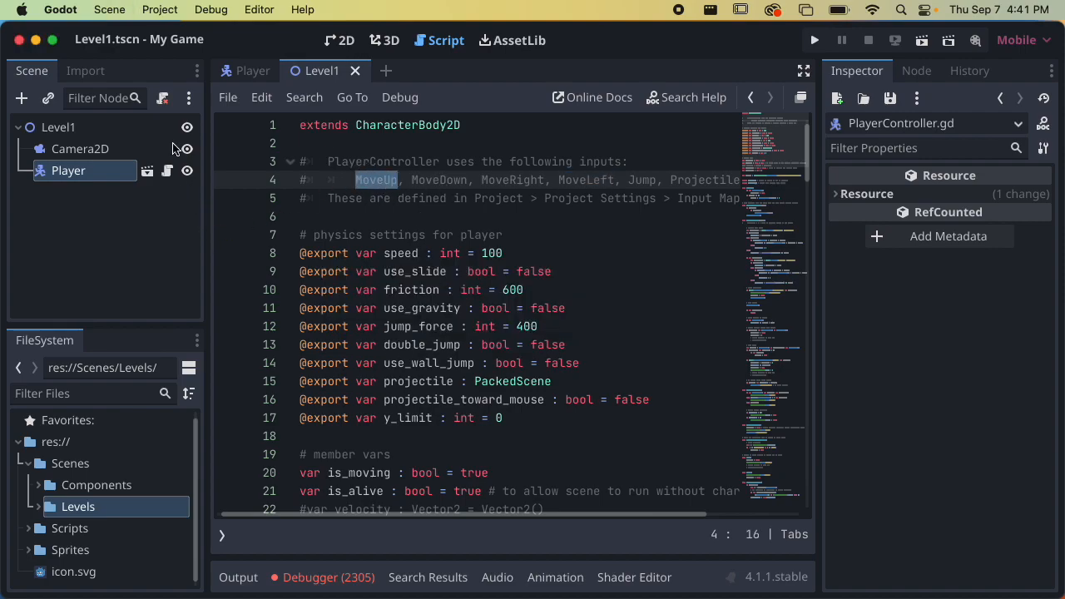
Add a new action named MoveRight to the Input Map in the project settings
{"action": "left_click", "coordinate": [162, 10]}
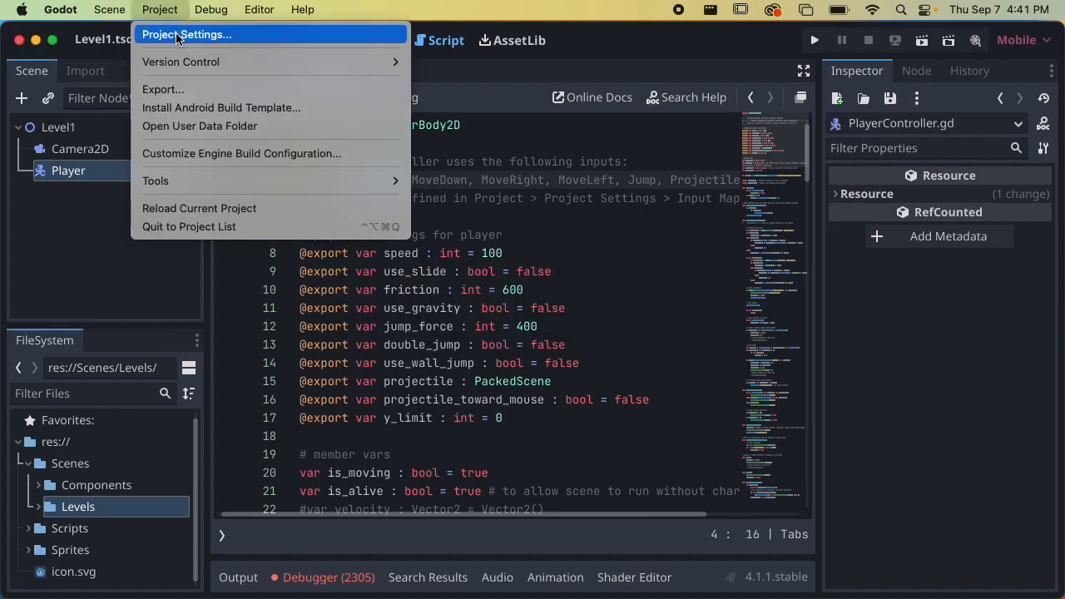
{"action": "left_click", "coordinate": [173, 34]}
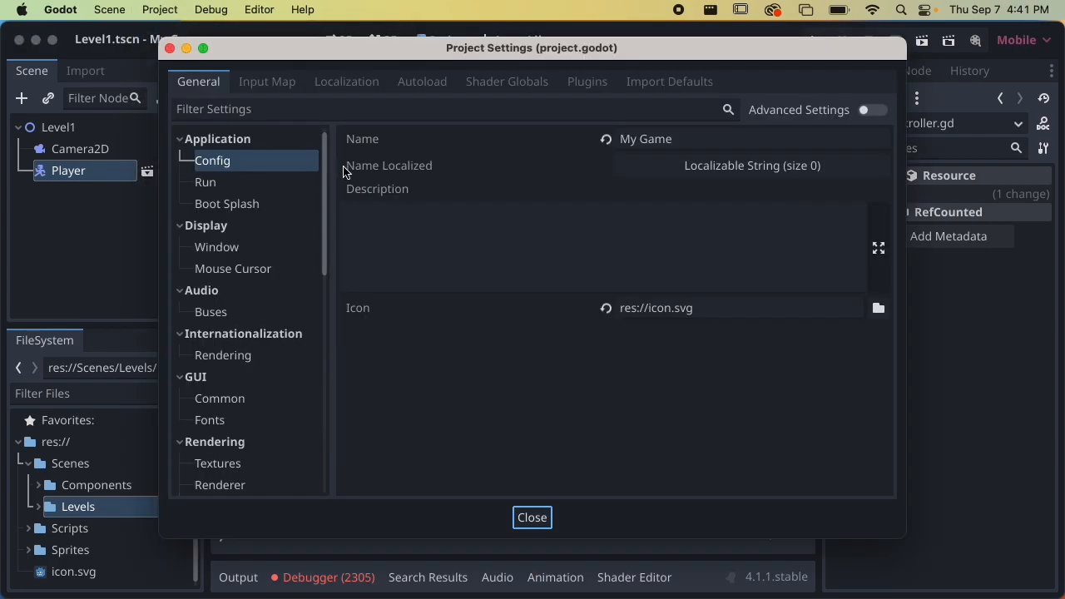
{"action": "left_click", "coordinate": [255, 90]}
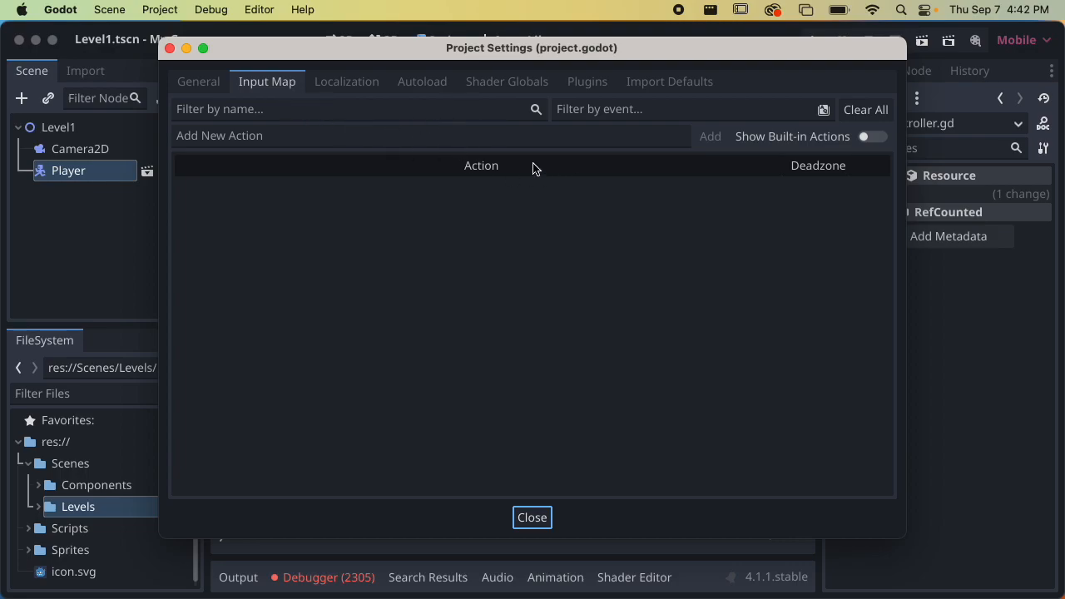
{"action": "left_click", "coordinate": [347, 138]}
{"action": "left_click_drag", "start_coordinate": [435, 51], "coordinate": [399, 44]}
{"action": "type", "text": "MoveRight"}
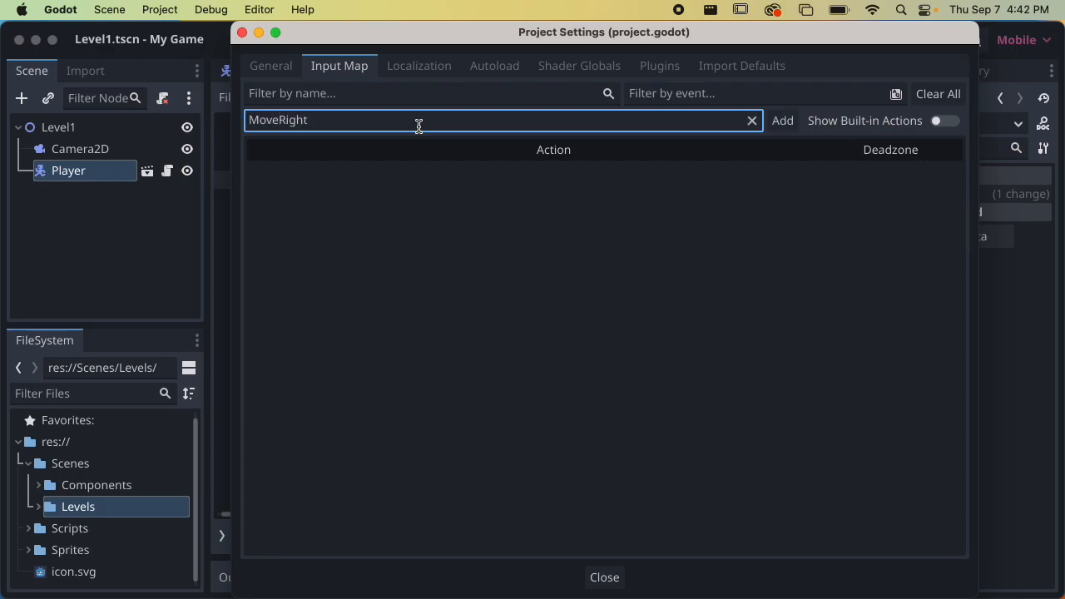
{"action": "left_click", "coordinate": [779, 121]}
{"action": "double_click", "coordinate": [317, 178]}
{"action": "left_click", "coordinate": [319, 207]}
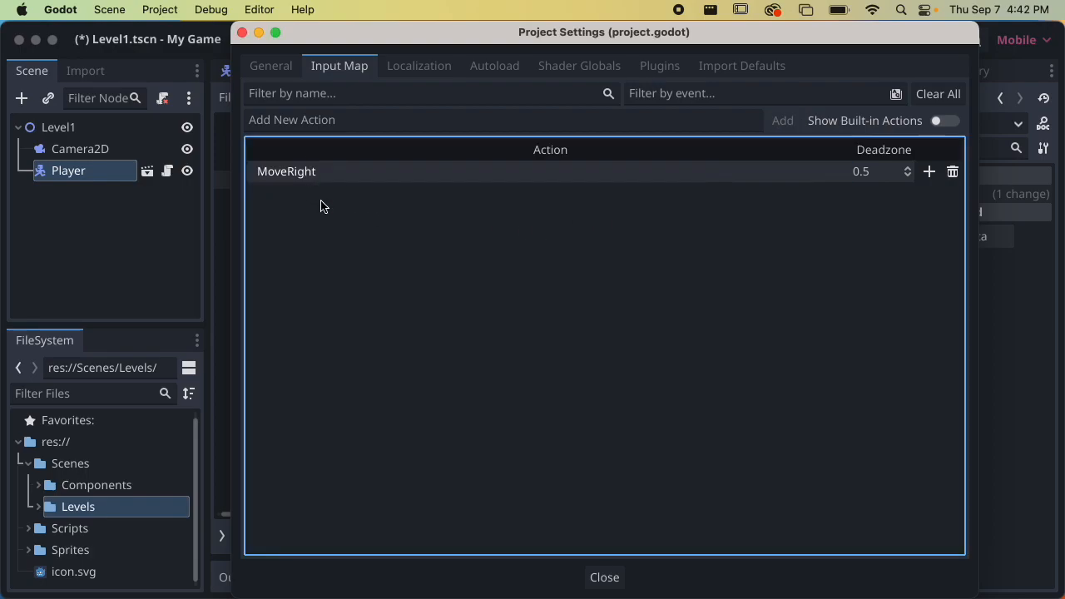
{"action": "double_click", "coordinate": [302, 176]}
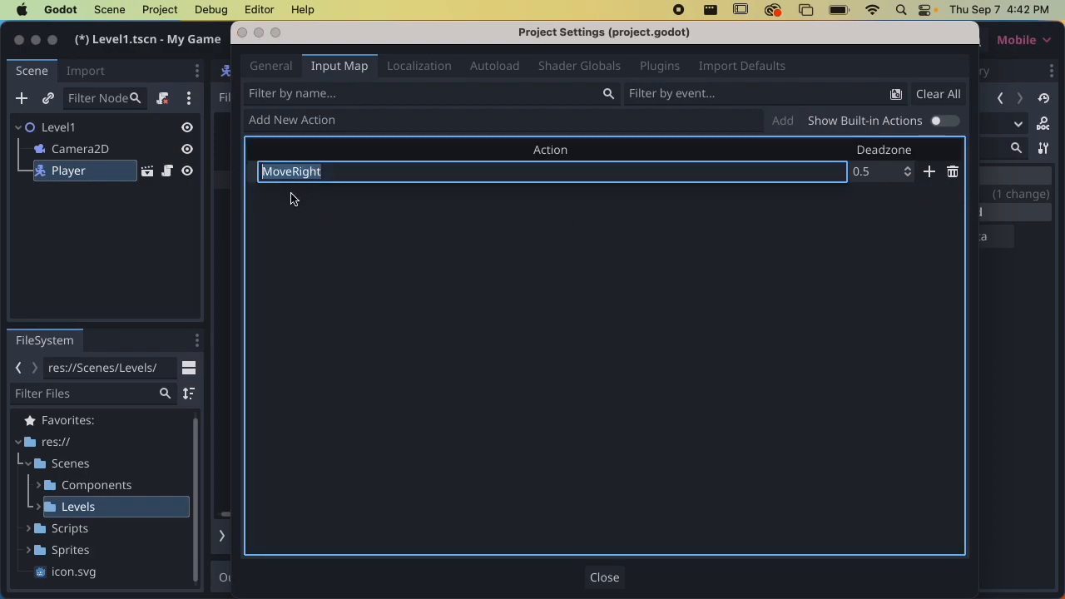
{"action": "left_click", "coordinate": [429, 213]}
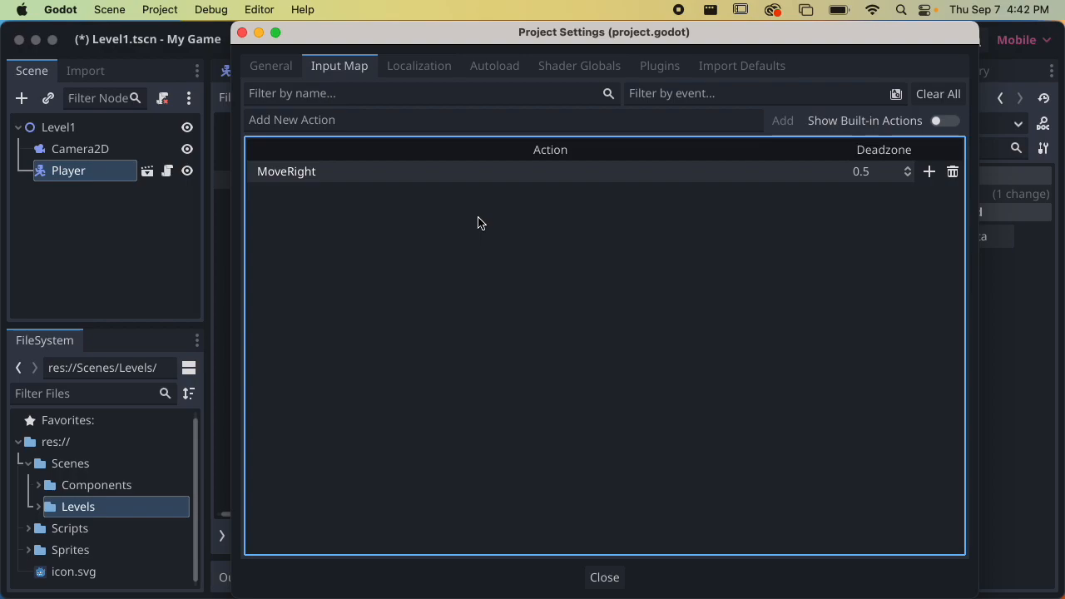
Assign the physical Right arrow and D keys as input events of the MoveRight action
{"action": "left_click", "coordinate": [928, 173]}
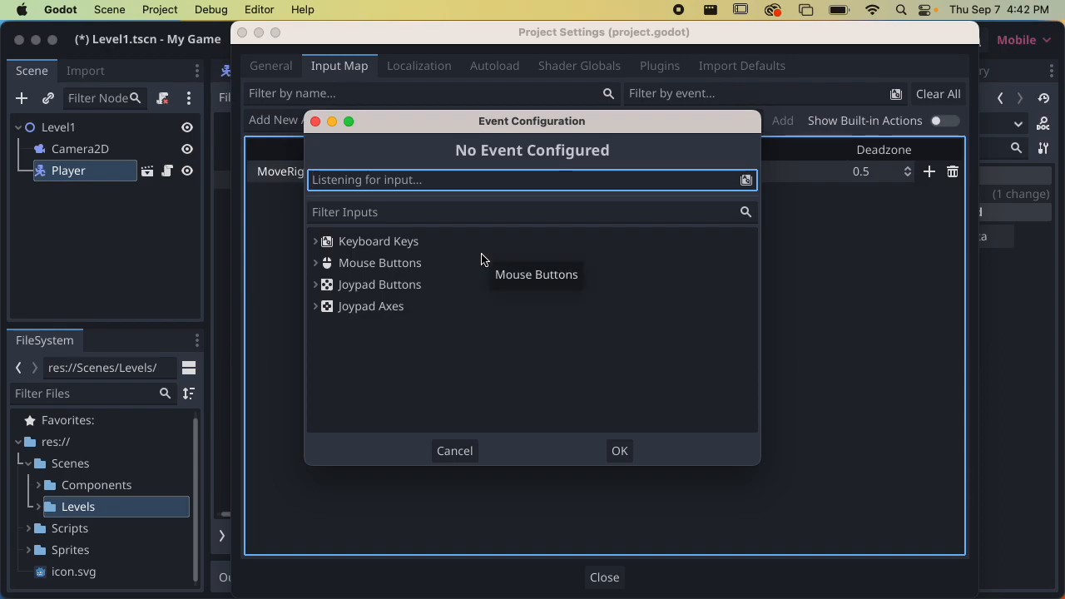
{"action": "key", "text": "Right"}
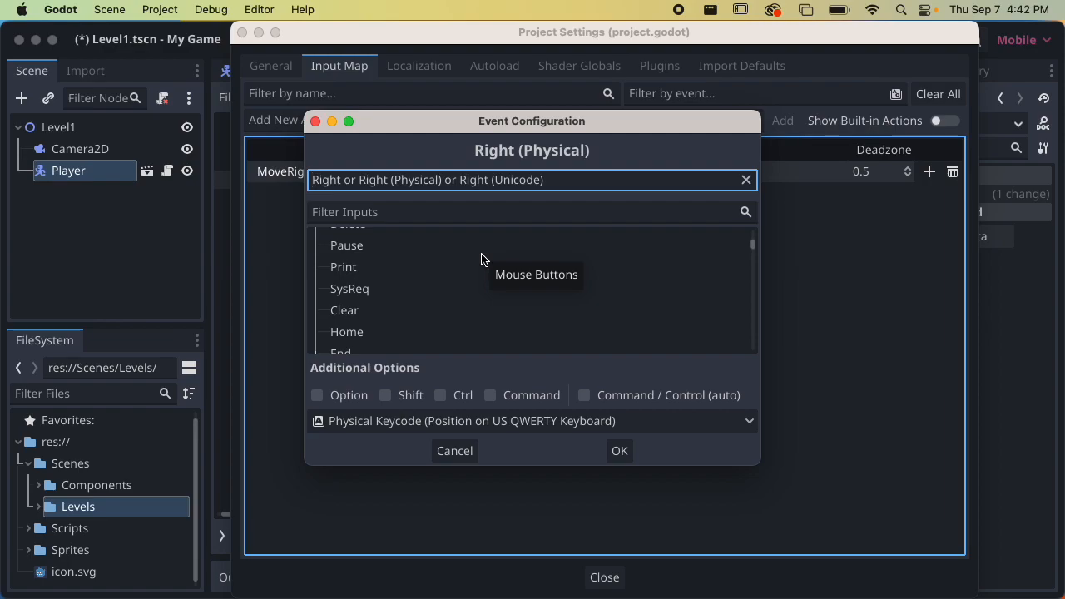
{"action": "left_click", "coordinate": [617, 452]}
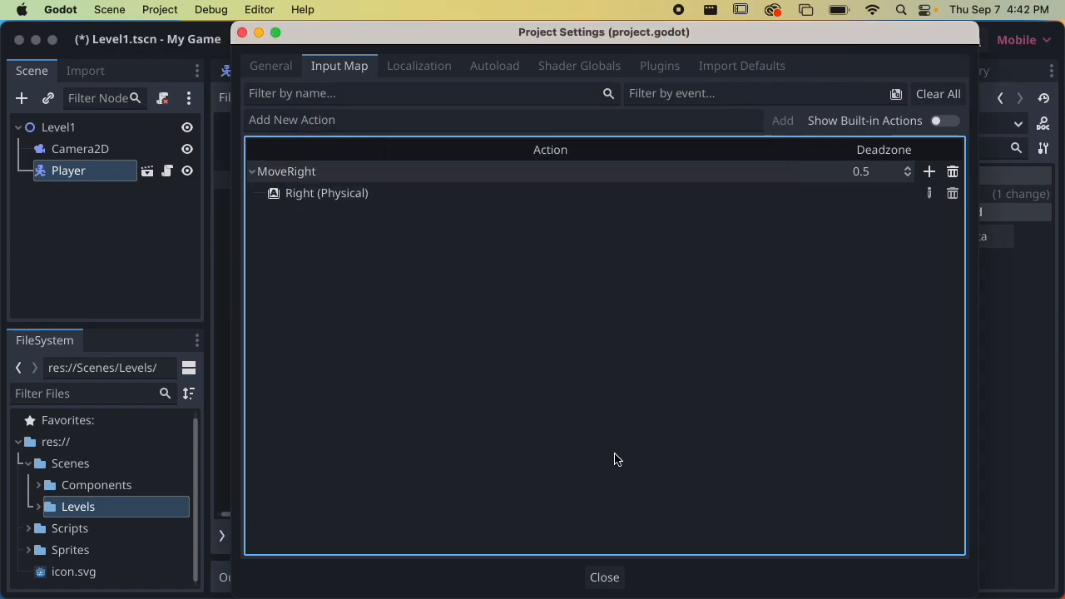
{"action": "left_click", "coordinate": [930, 172]}
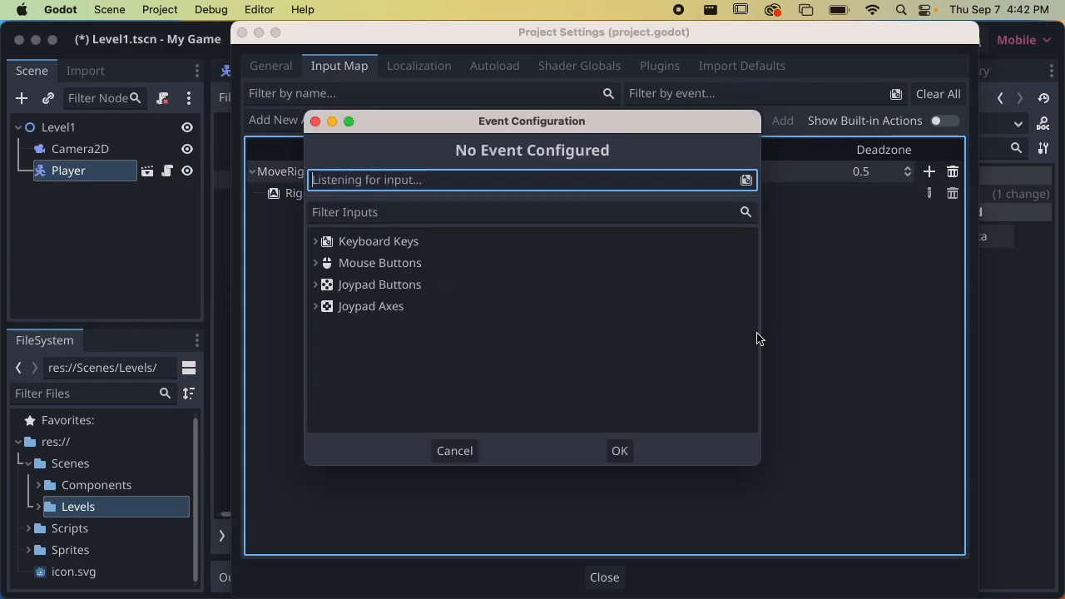
{"action": "key", "text": "d"}
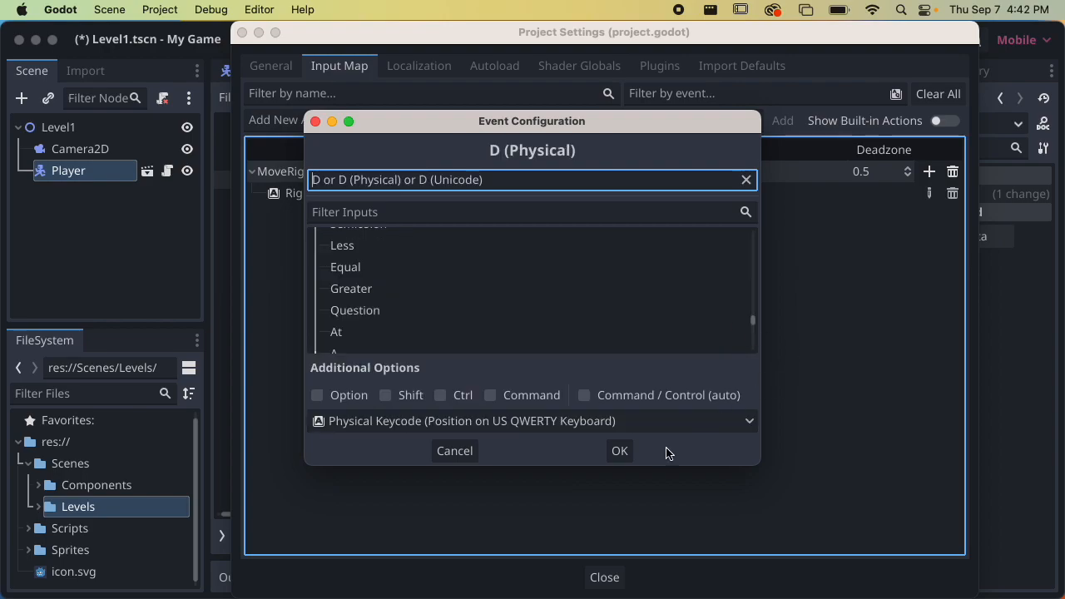
{"action": "left_click", "coordinate": [618, 451]}
Add a new action named MoveLeft to the Input Map
{"action": "left_click", "coordinate": [414, 121]}
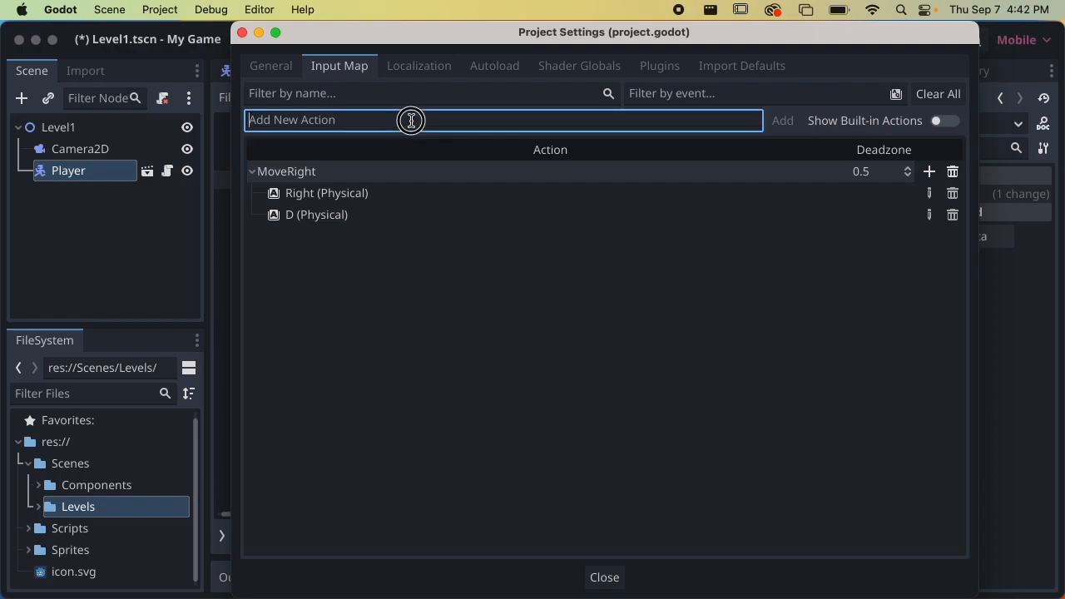
{"action": "type", "text": "Moce"}
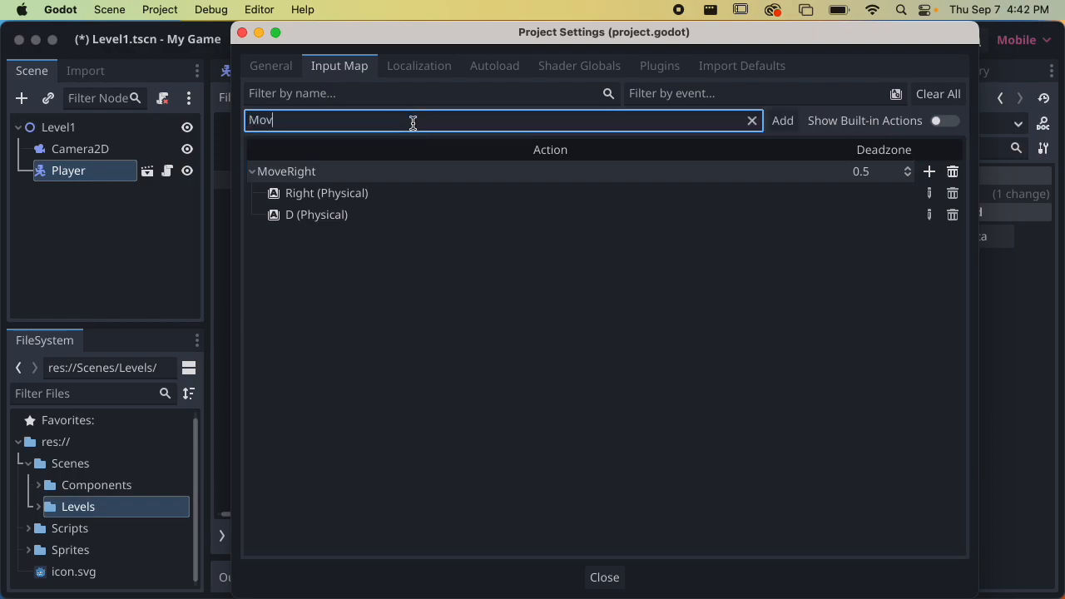
{"action": "left_click", "coordinate": [782, 121]}
Assign the physical Left arrow and A keys as input events of the MoveLeft action
{"action": "left_click", "coordinate": [929, 236]}
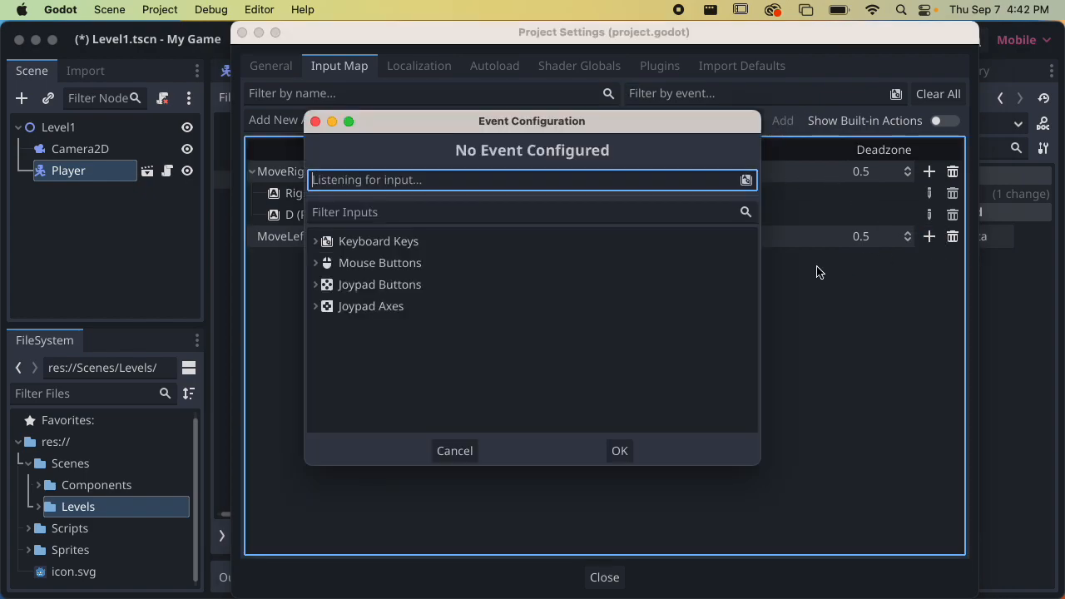
{"action": "key", "text": "Left"}
{"action": "key", "text": "Return"}
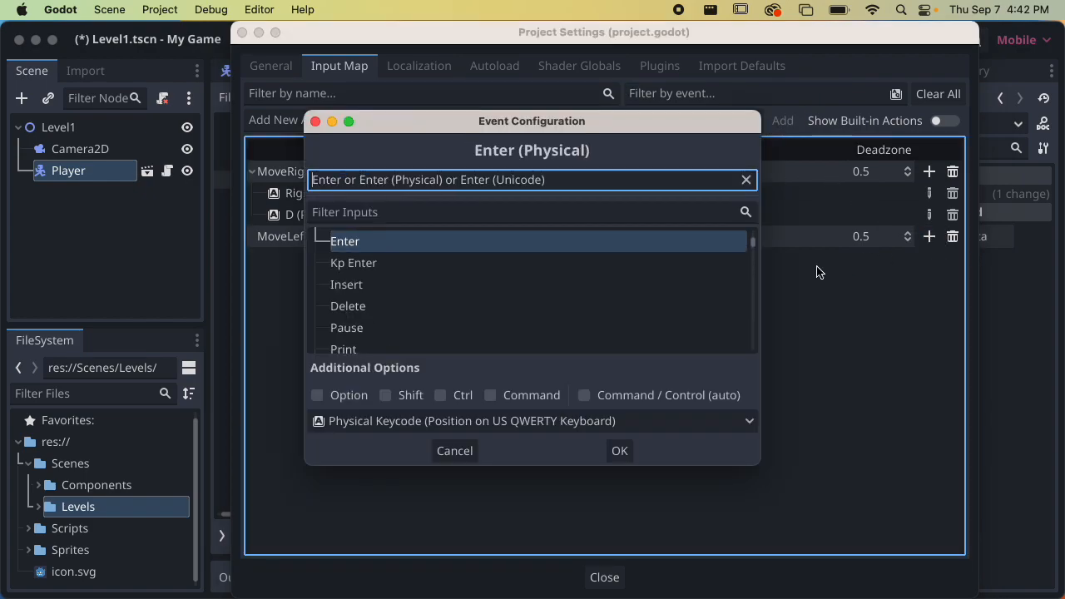
{"action": "key", "text": "Left"}
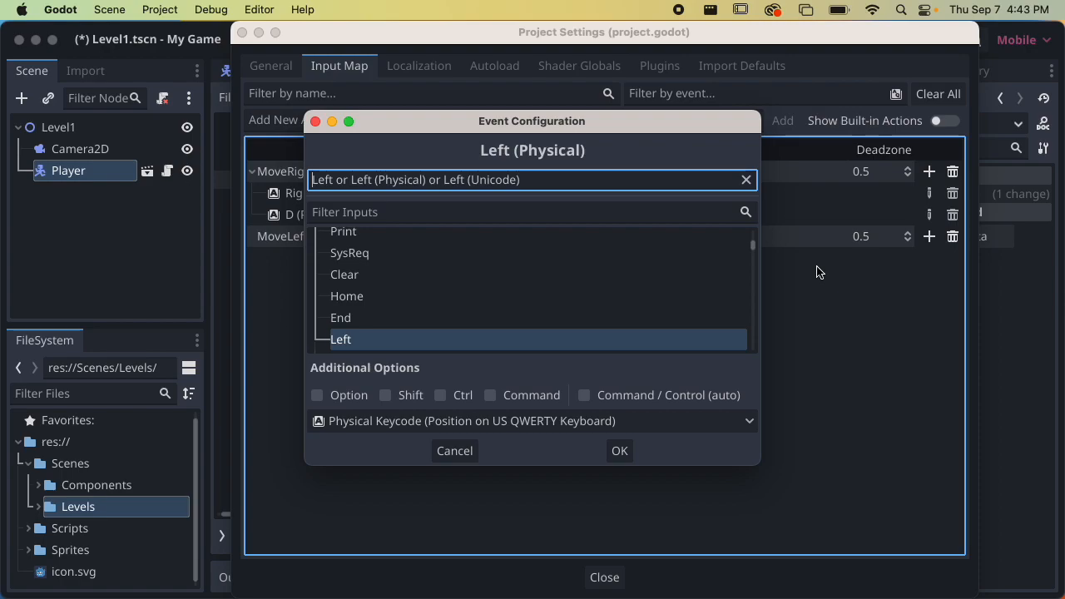
{"action": "key", "text": "Return"}
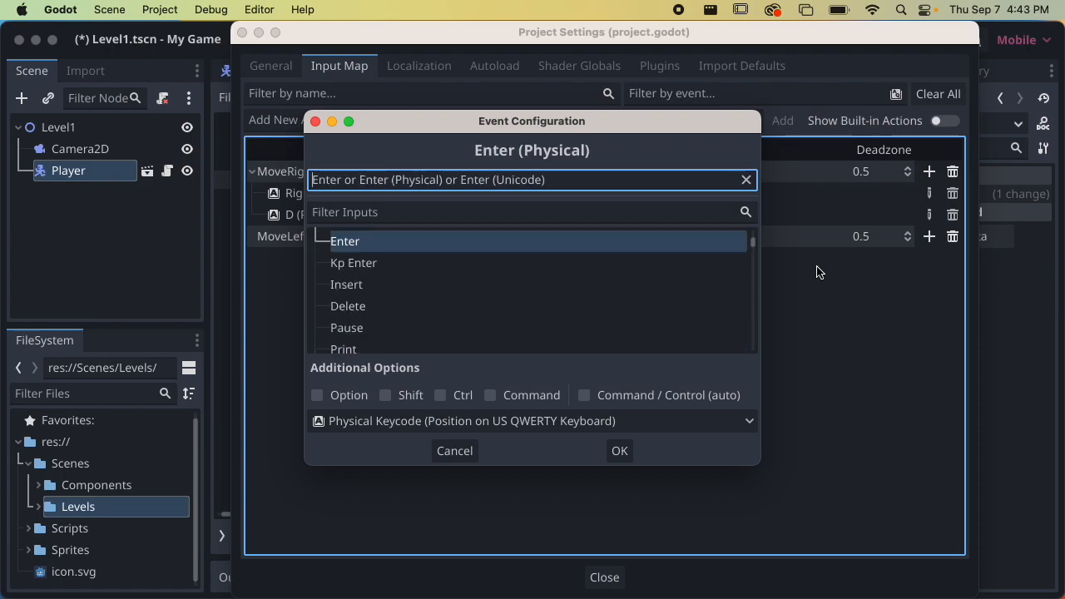
{"action": "key", "text": "Left"}
{"action": "left_click", "coordinate": [620, 450]}
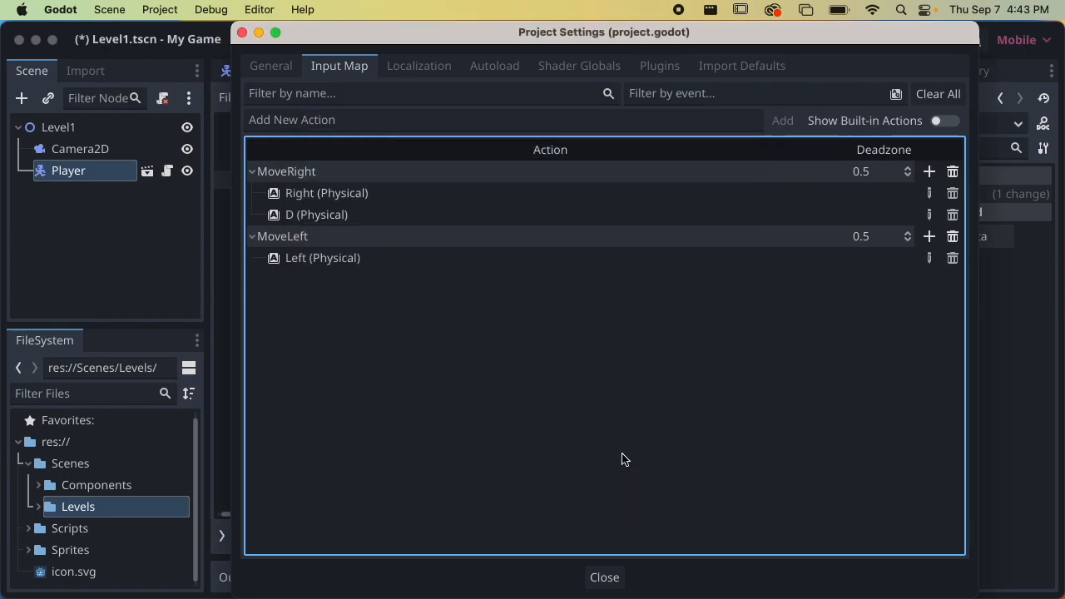
{"action": "left_click", "coordinate": [928, 237]}
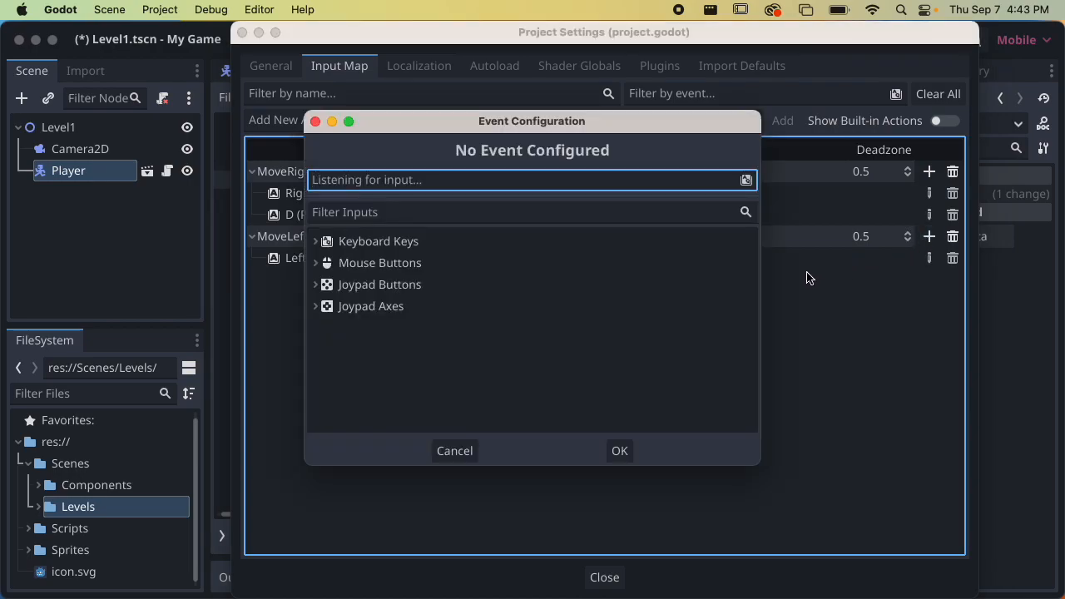
{"action": "key", "text": "a"}
{"action": "left_click", "coordinate": [624, 451]}
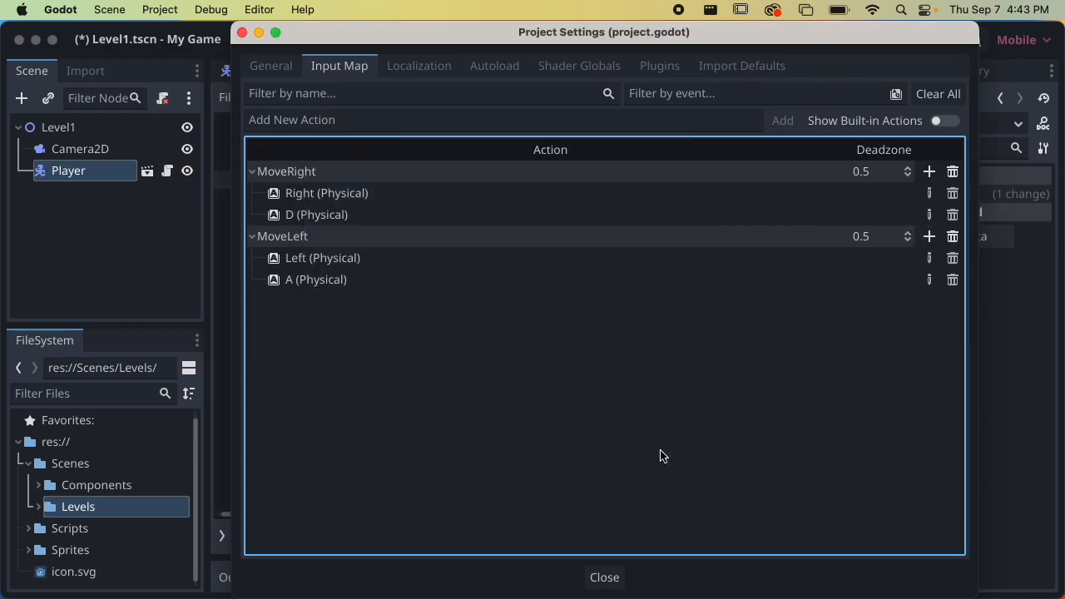
Add three more actions named MoveUp, MoveDown and Jump to the Input Map
{"action": "left_click", "coordinate": [452, 121]}
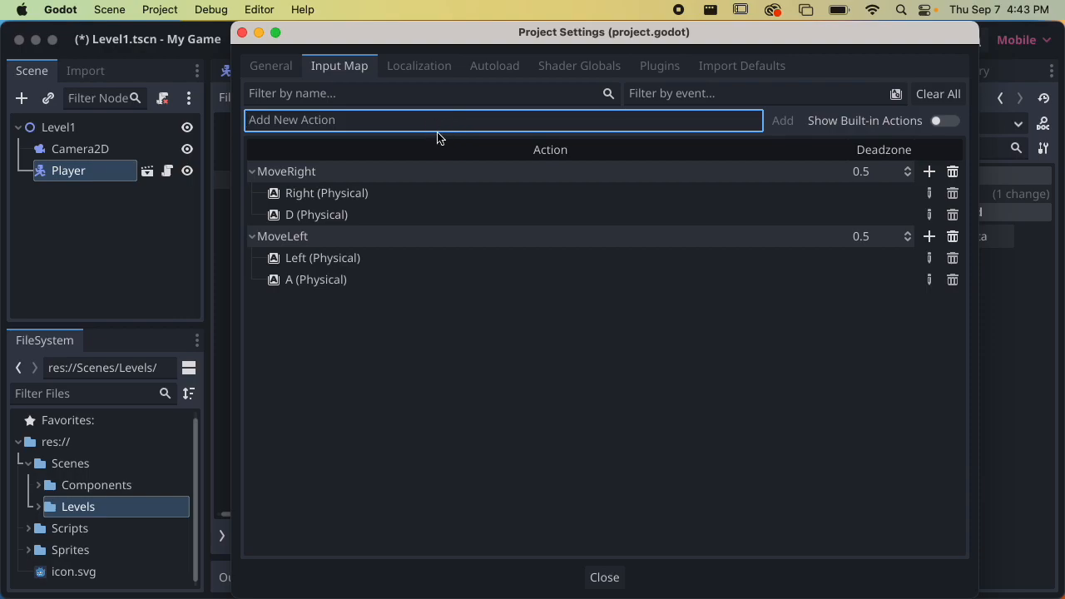
{"action": "type", "text": "MoveUp"}
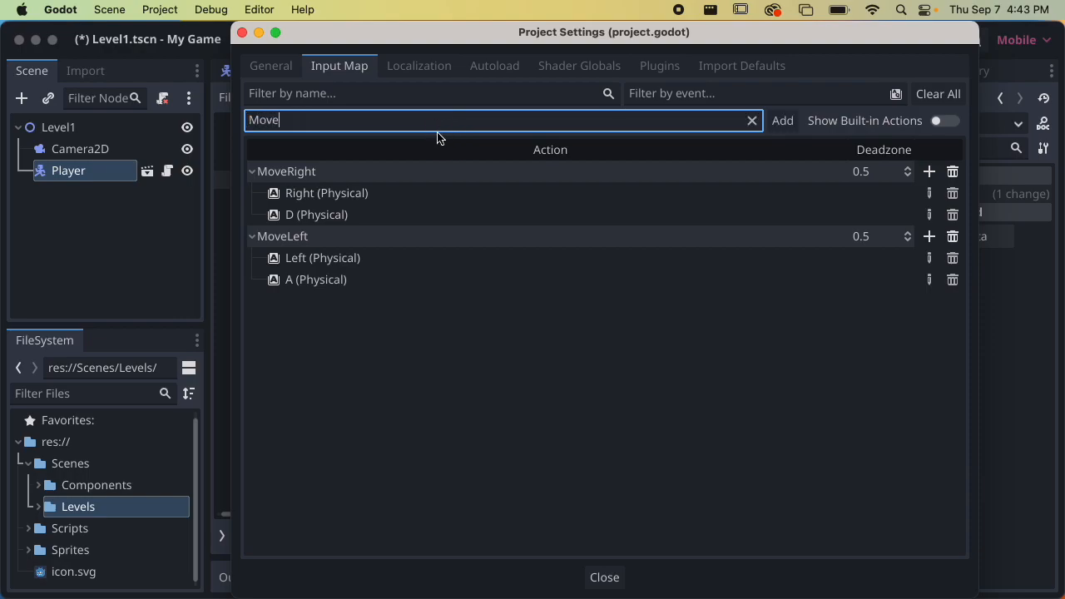
{"action": "left_click", "coordinate": [783, 121]}
{"action": "type", "text": "Mo"}
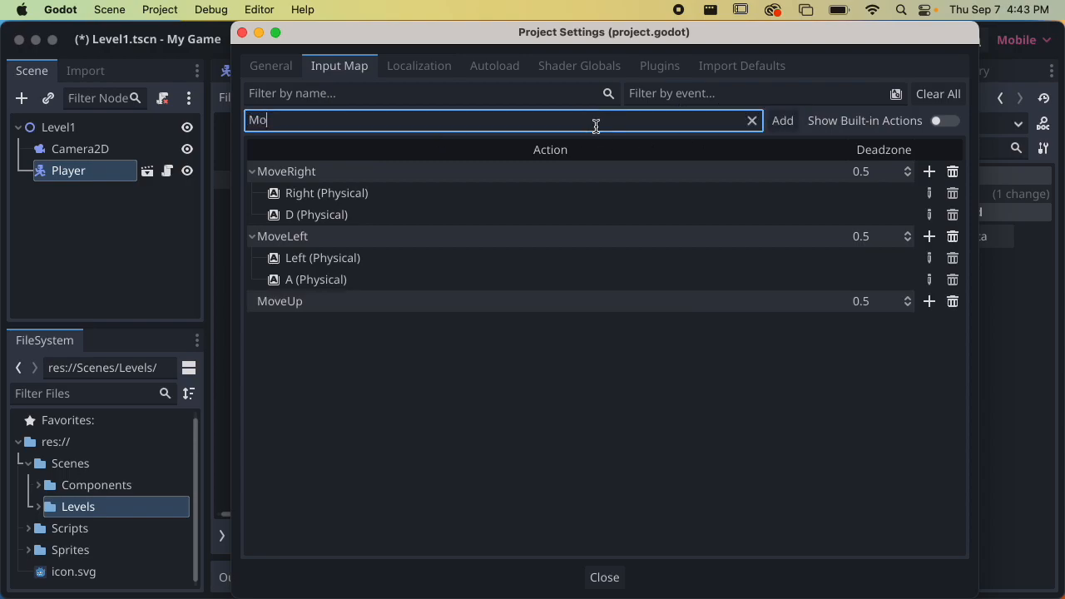
{"action": "type", "text": "veDown"}
{"action": "left_click", "coordinate": [773, 122]}
{"action": "left_click", "coordinate": [557, 123]}
{"action": "type", "text": "J"}
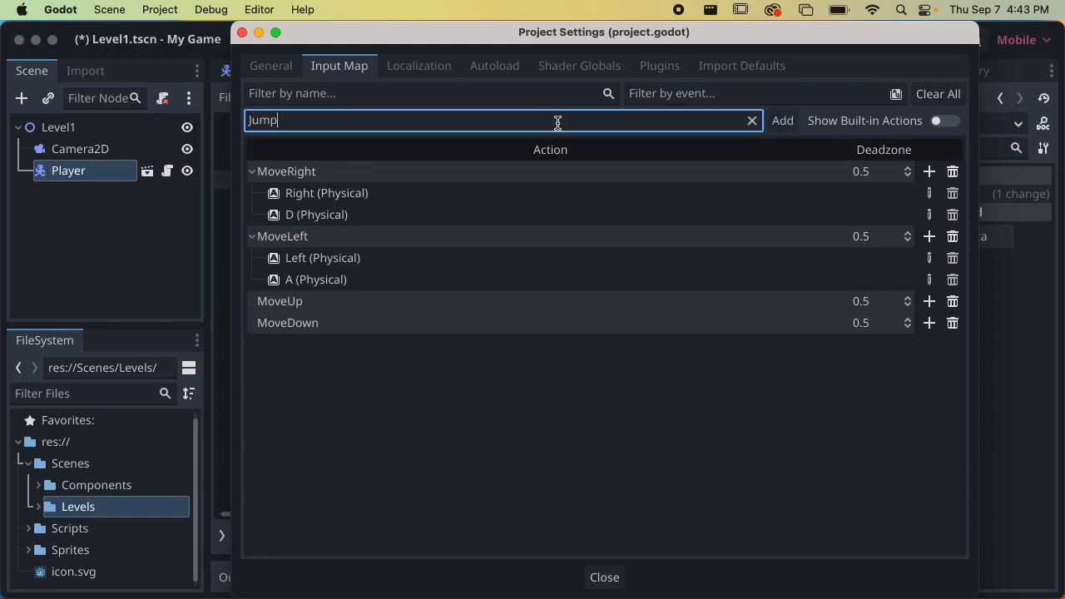
{"action": "type", "text": "ump"}
{"action": "left_click", "coordinate": [785, 123]}
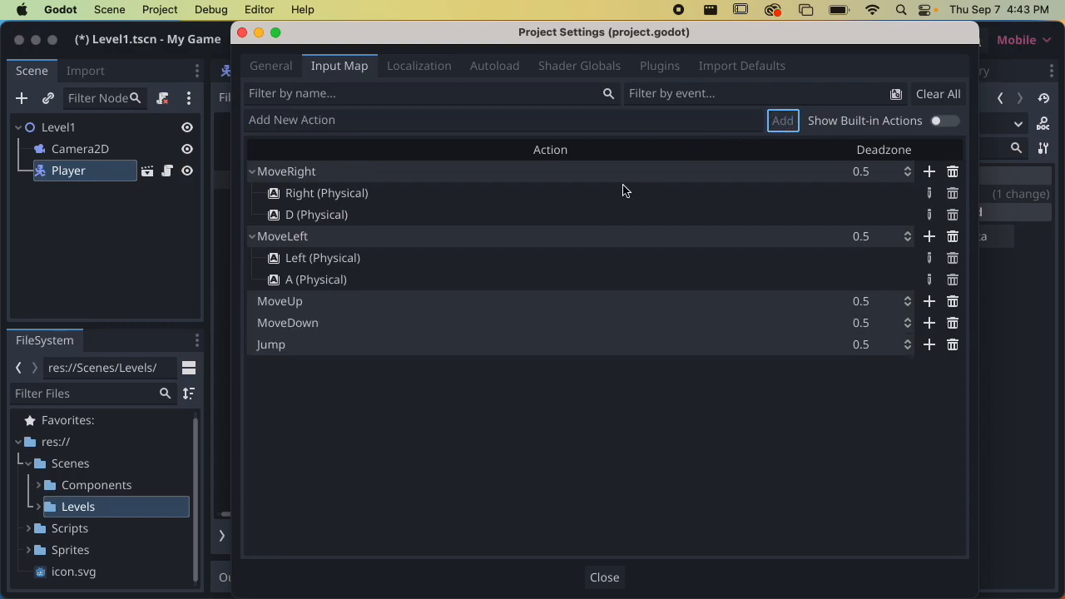
Assign the physical Up arrow and W keys as input events of the MoveUp action
{"action": "left_click", "coordinate": [930, 305]}
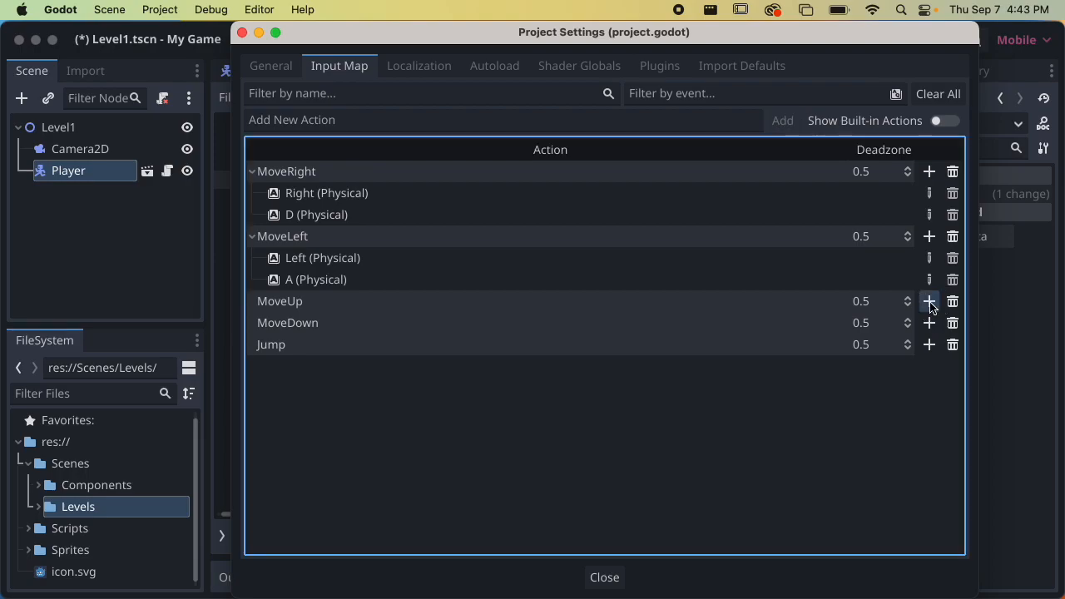
{"action": "key", "text": "Up"}
{"action": "key", "text": "Return"}
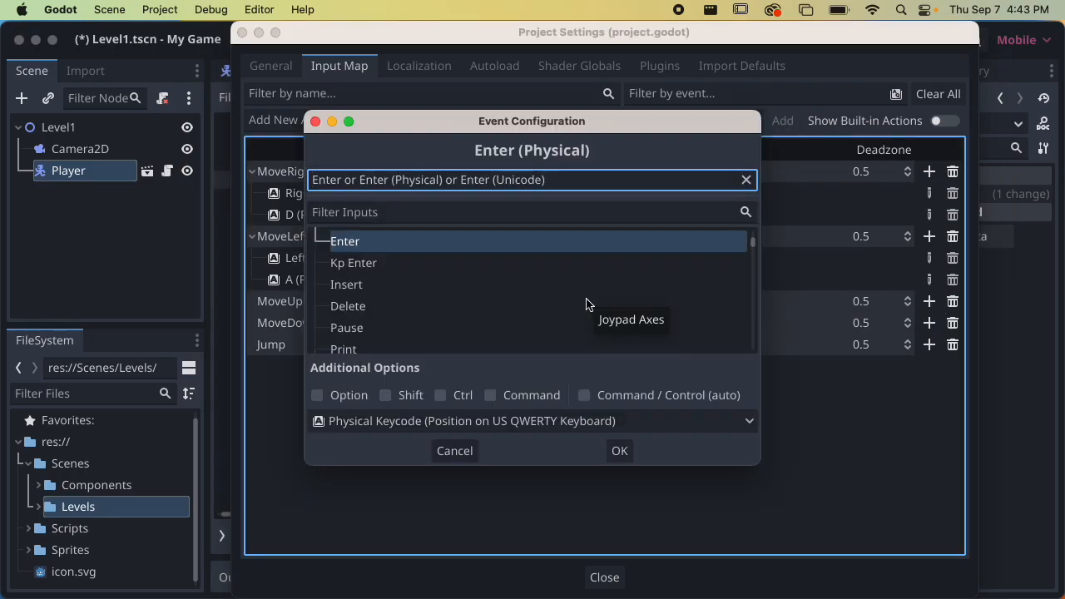
{"action": "key", "text": "Up"}
{"action": "left_click", "coordinate": [621, 450]}
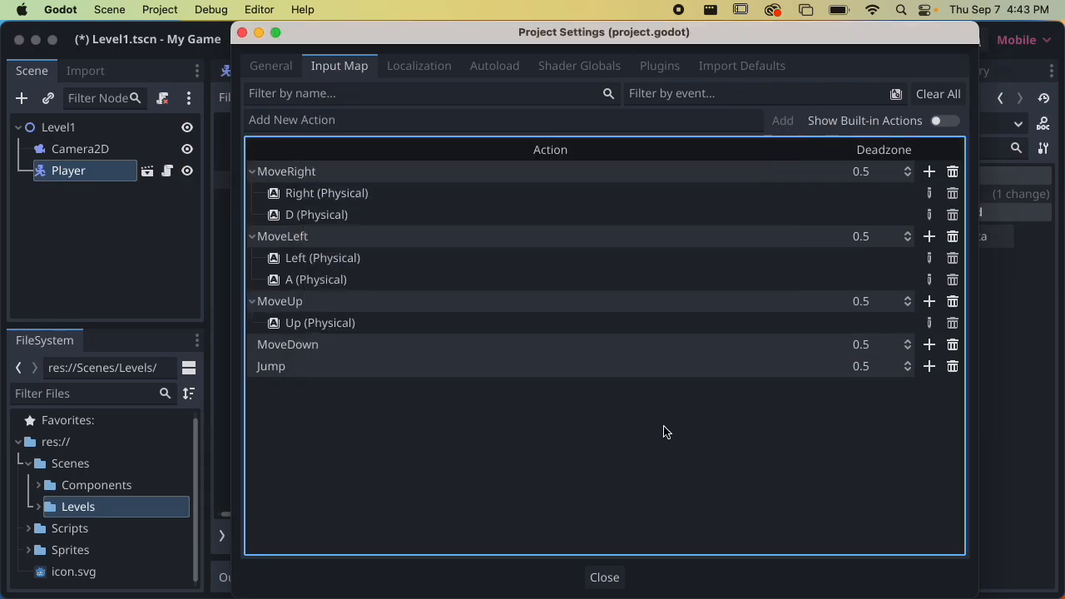
{"action": "left_click", "coordinate": [925, 304]}
{"action": "key", "text": "w"}
{"action": "left_click", "coordinate": [622, 453]}
Assign the physical S and Down arrow keys as input events of the MoveDown action
{"action": "left_click", "coordinate": [929, 367]}
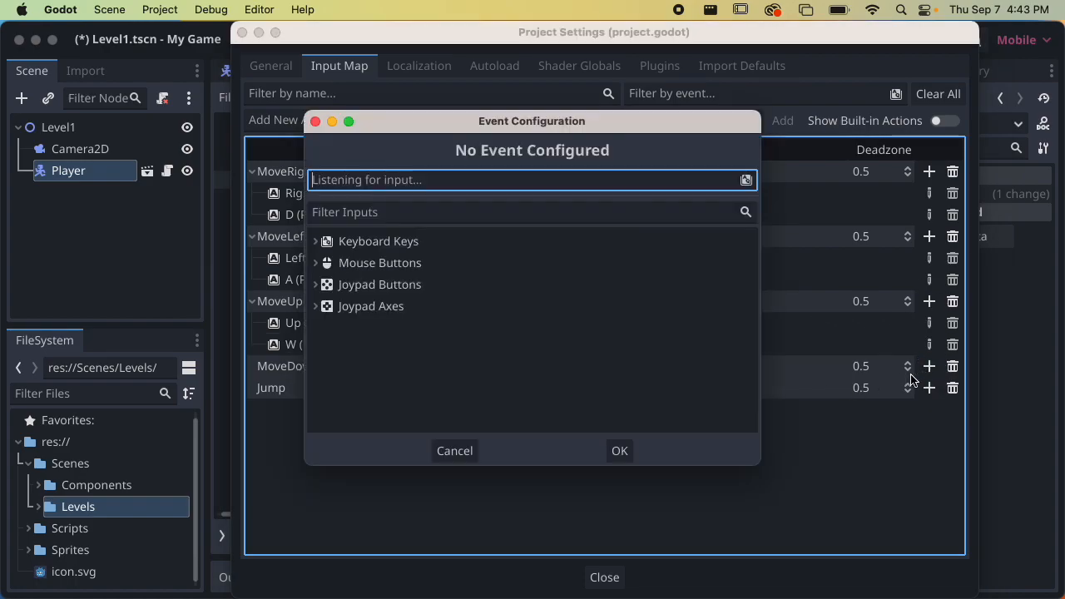
{"action": "key", "text": "s"}
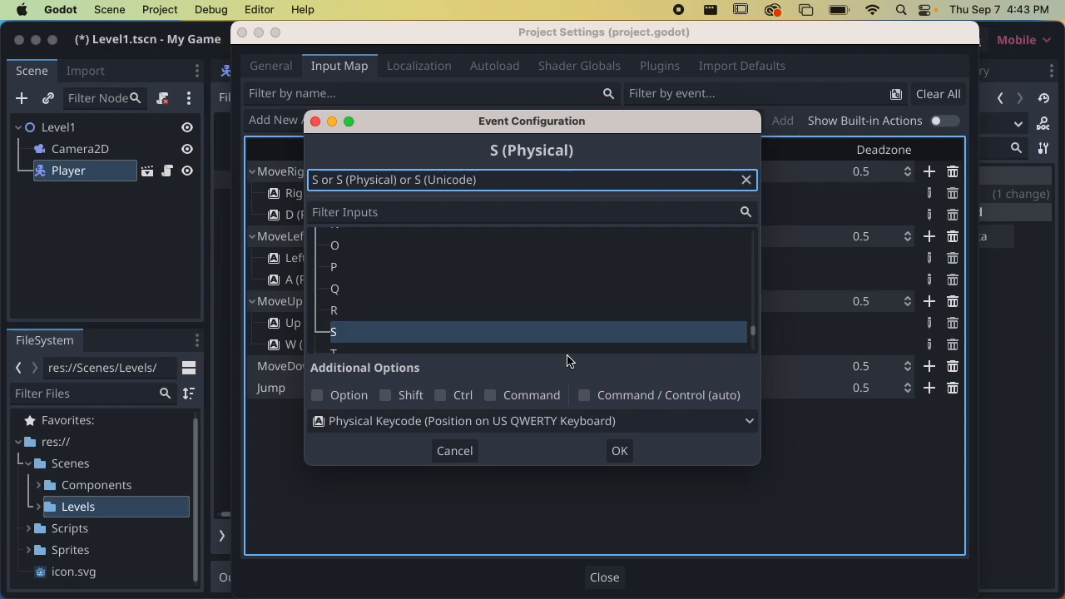
{"action": "left_click", "coordinate": [601, 451]}
{"action": "left_click", "coordinate": [932, 368]}
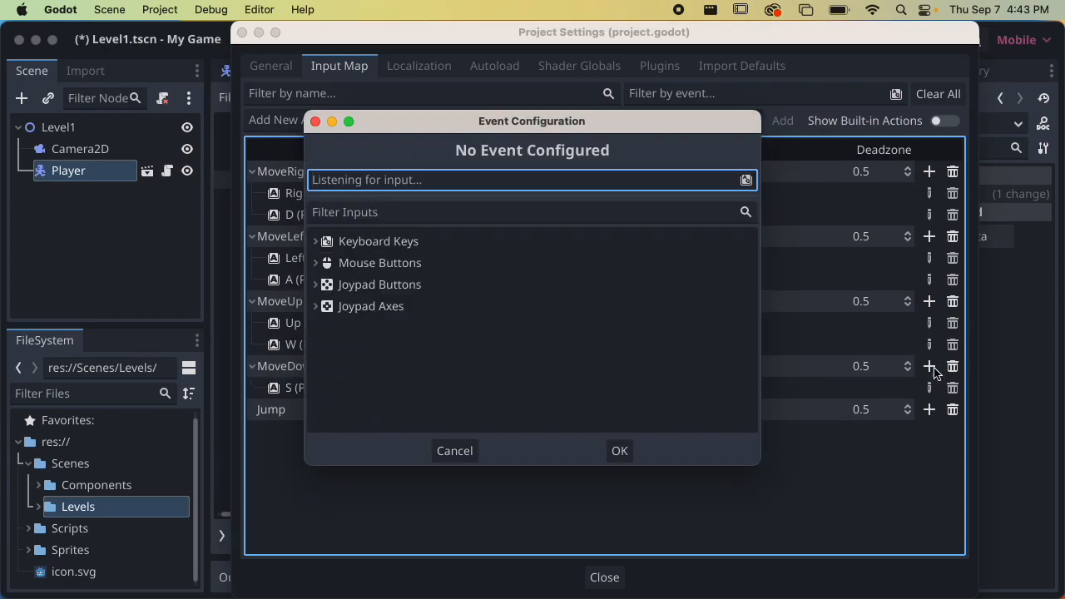
{"action": "key", "text": "Down"}
{"action": "left_click", "coordinate": [621, 451]}
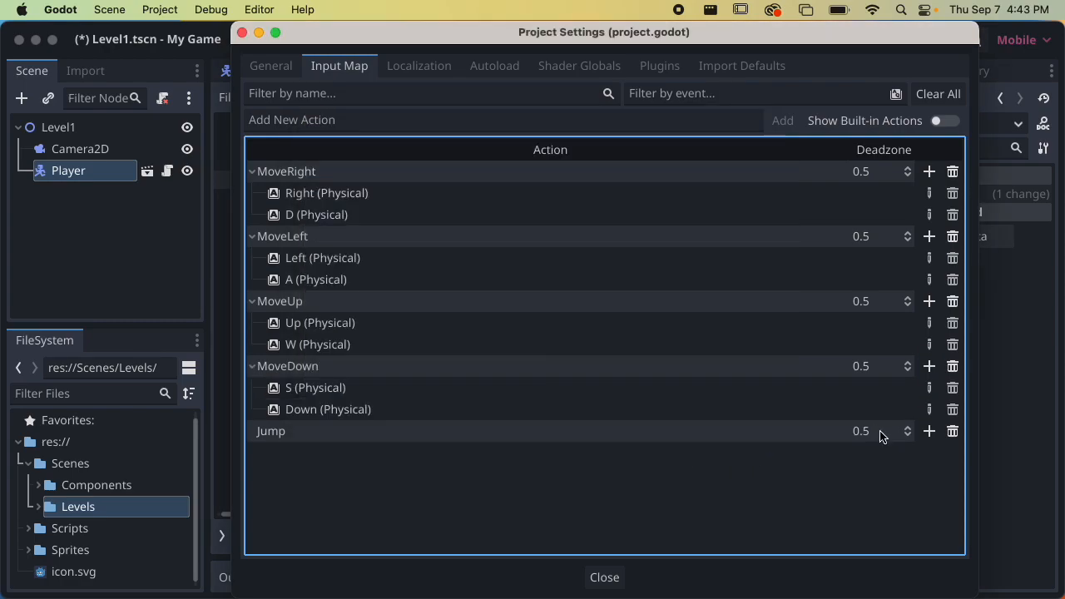
Assign the physical Space and X keys as input events of the Jump action and close the project settings
{"action": "left_click", "coordinate": [930, 431]}
{"action": "key", "text": "space"}
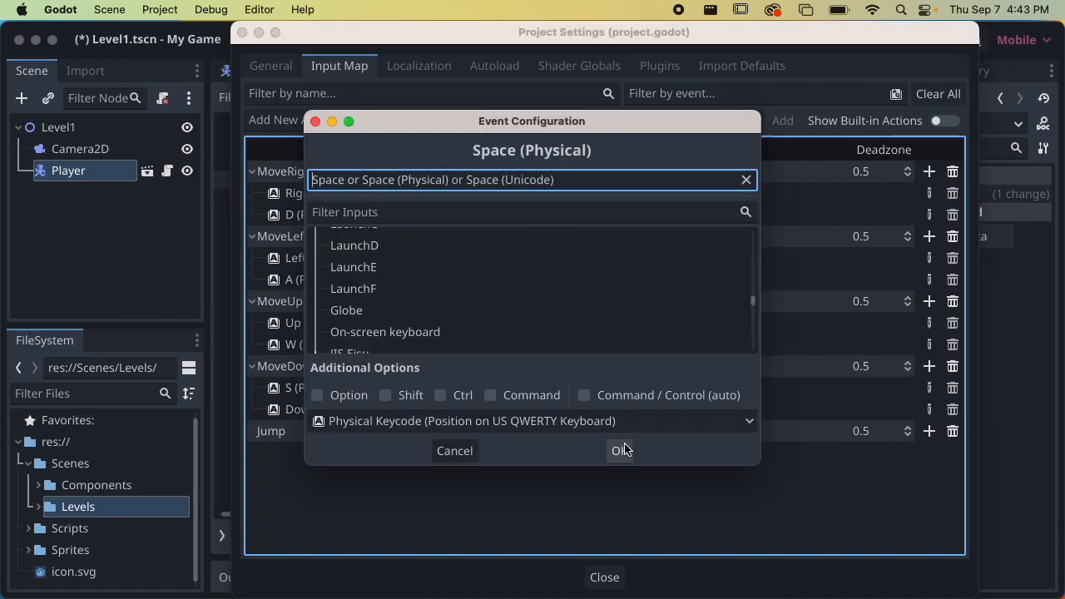
{"action": "left_click", "coordinate": [620, 451]}
{"action": "left_click", "coordinate": [929, 431]}
{"action": "key", "text": "x"}
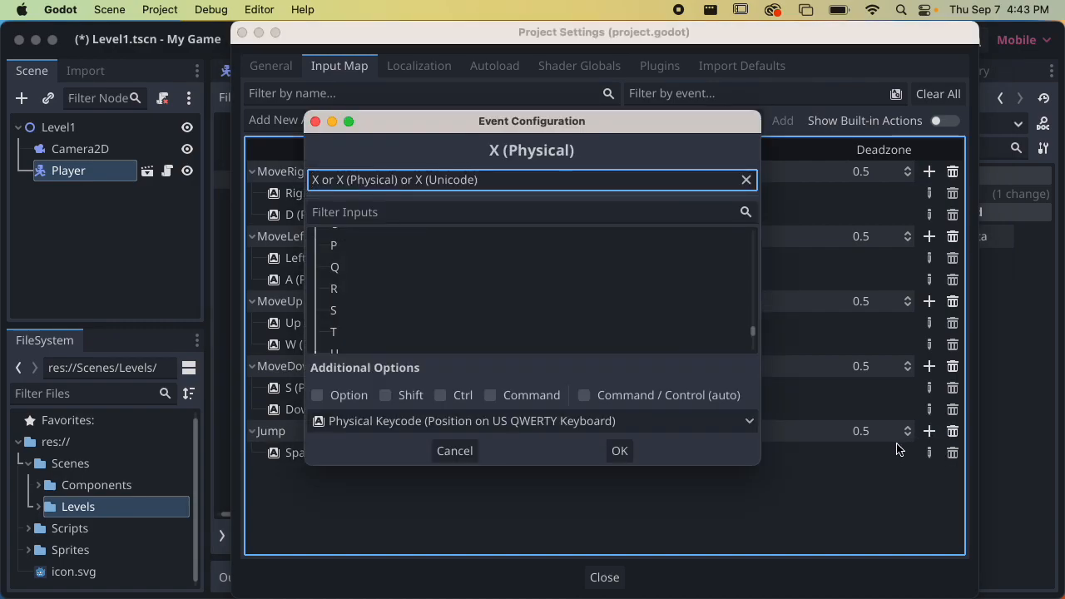
{"action": "left_click", "coordinate": [626, 458]}
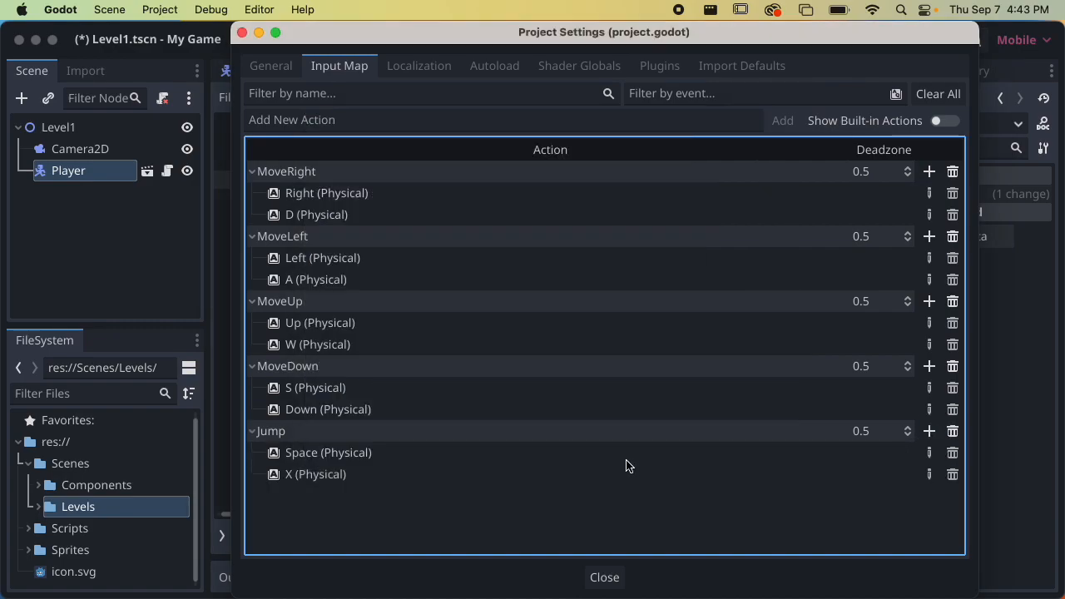
{"action": "left_click", "coordinate": [617, 577]}
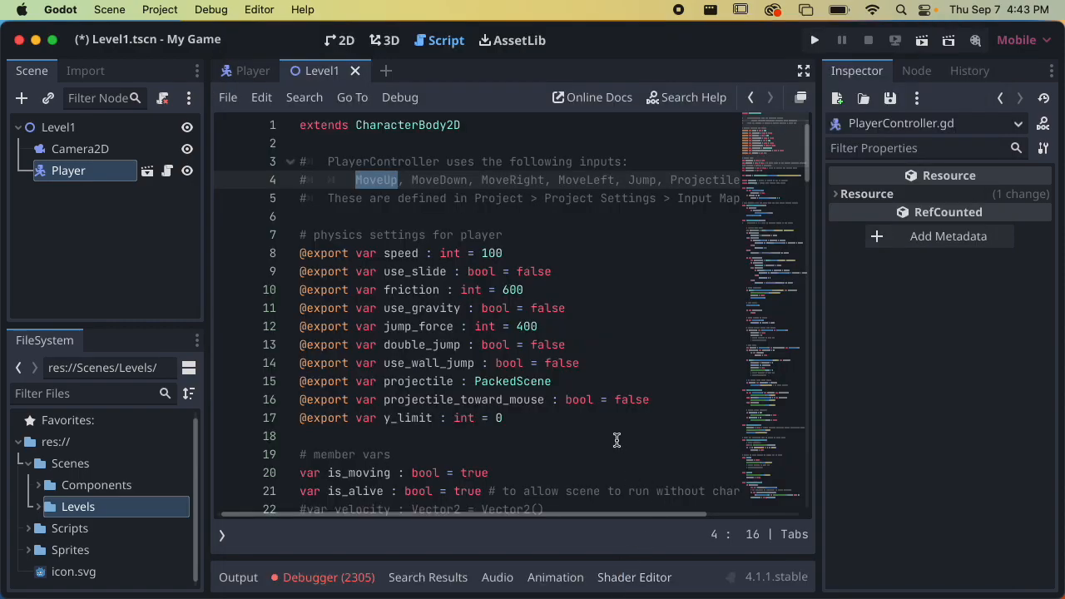
Save the Level1 scene and test-run it, quitting the game at the end
{"action": "key", "text": "super+s"}
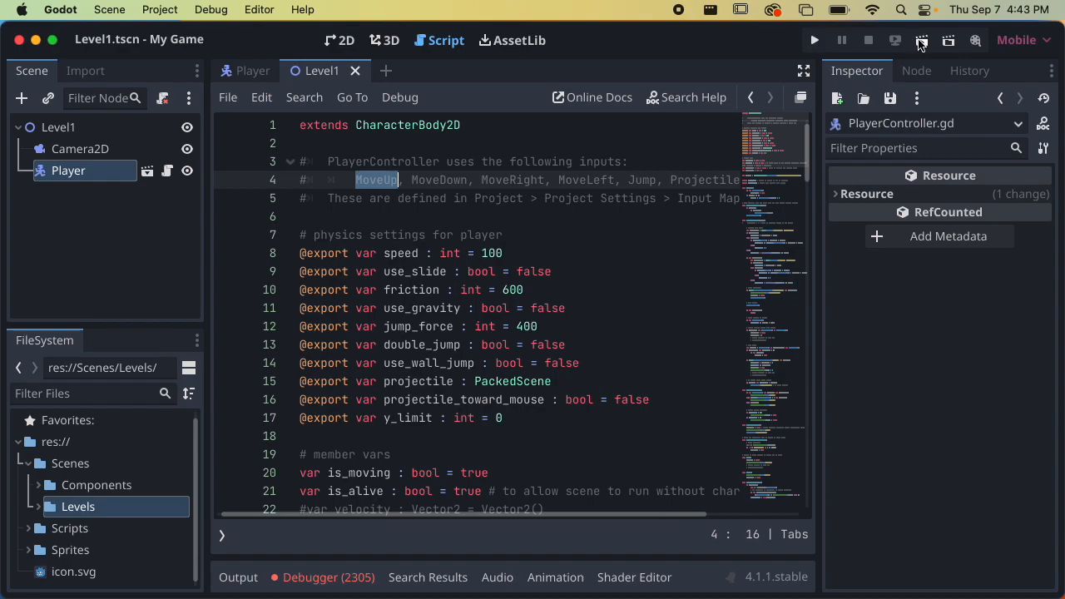
{"action": "left_click", "coordinate": [921, 40]}
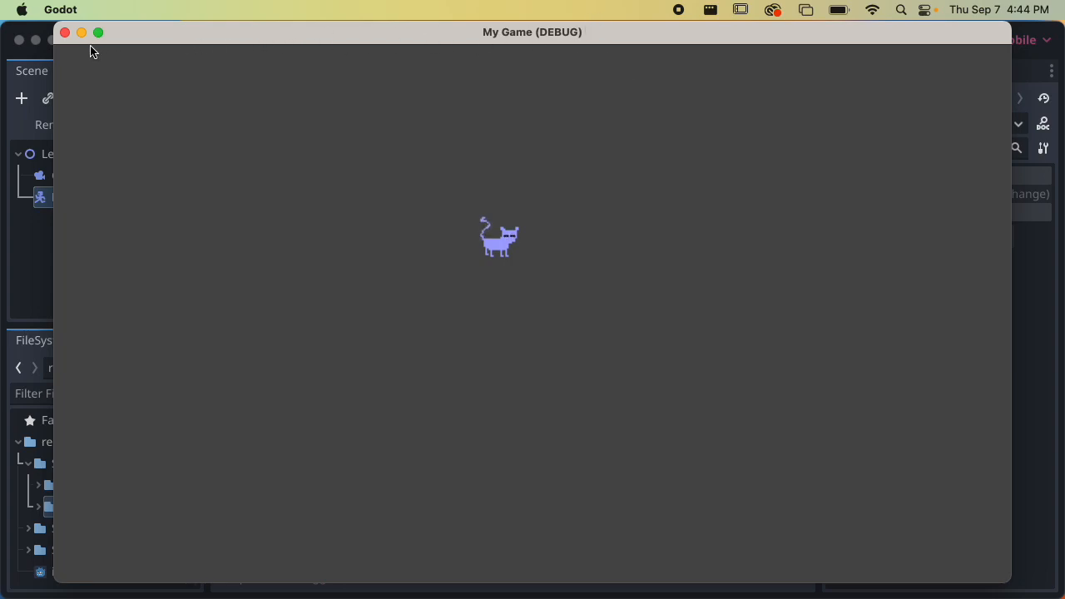
{"action": "key", "text": "super+q"}
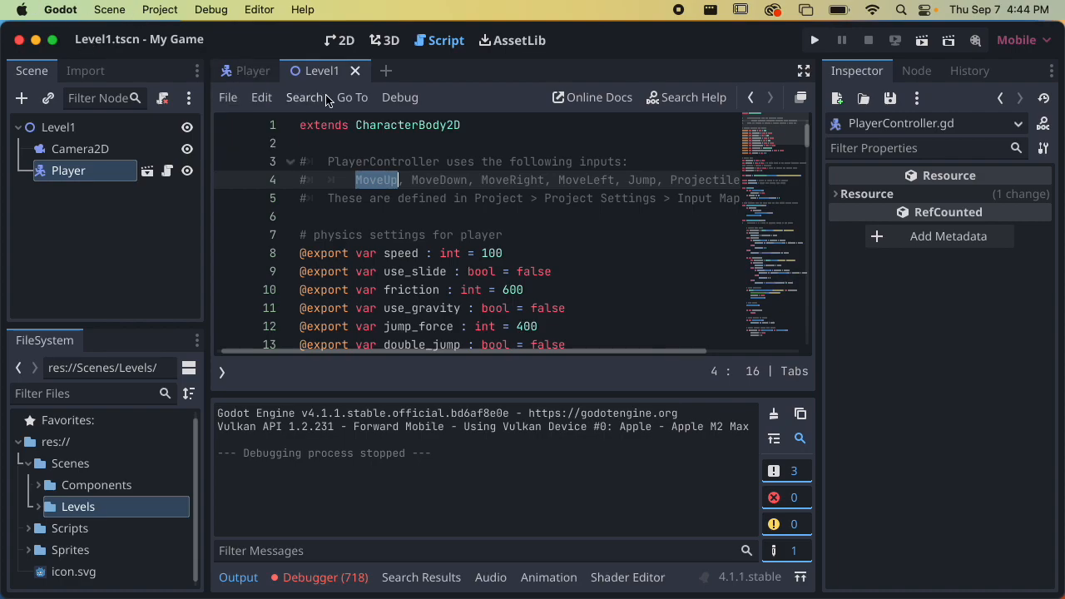
Return to the 2D view, run the game again to test moving the cat in all four directions, and close the game window
{"action": "left_click", "coordinate": [341, 42]}
{"action": "key", "text": "super+b"}
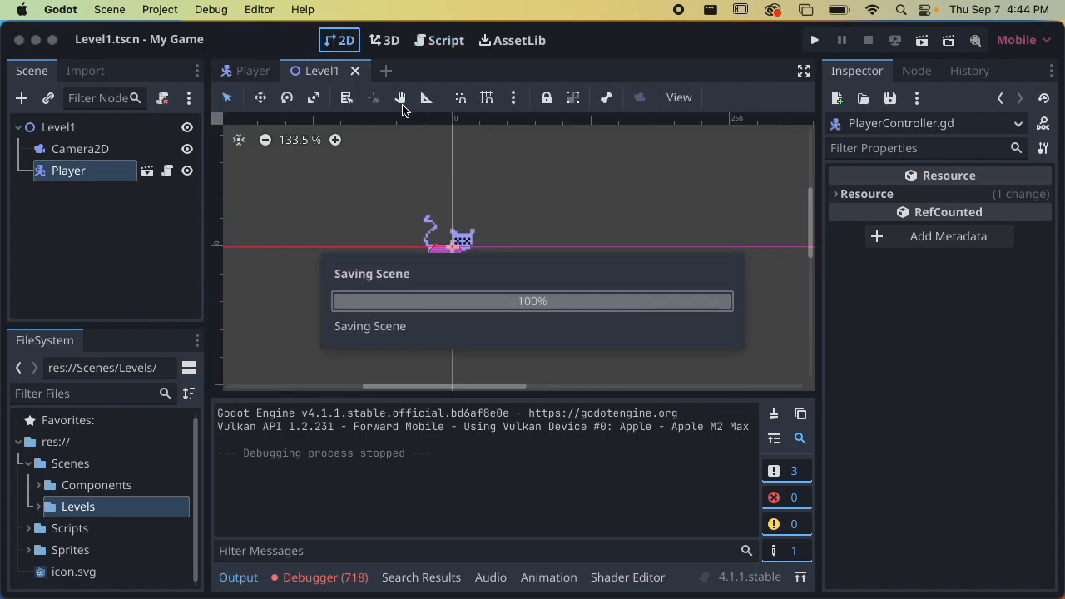
{"action": "key", "text": "Down"}
{"action": "key", "text": "Right"}
{"action": "key", "text": "Up"}
{"action": "key", "text": "Left"}
{"action": "key", "text": "Down"}
{"action": "key", "text": "Up"}
{"action": "key", "text": "Up"}
{"action": "key", "text": "Left"}
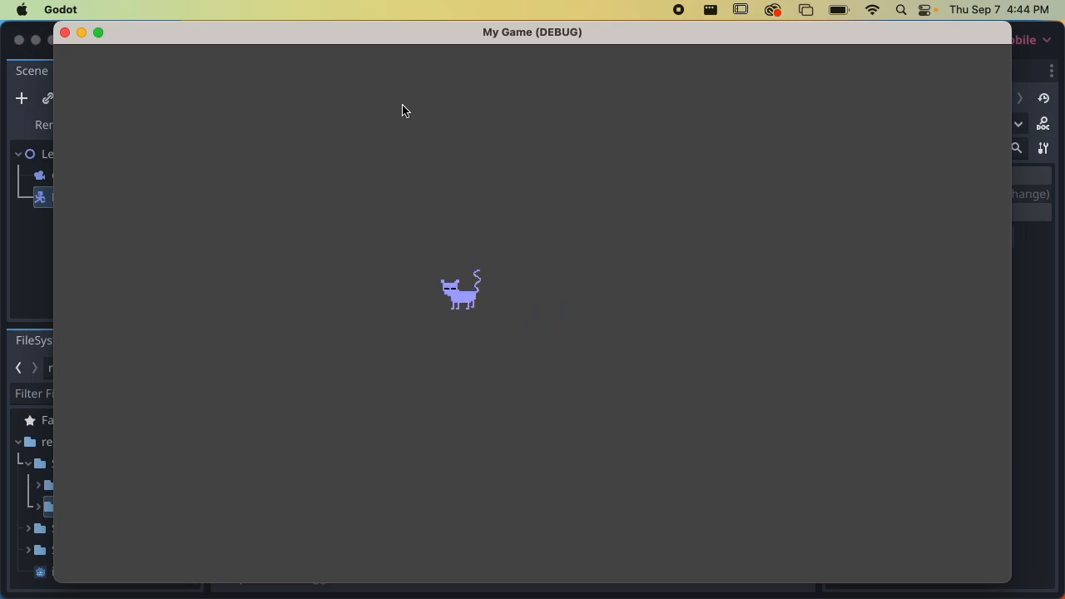
{"action": "left_click", "coordinate": [65, 33]}
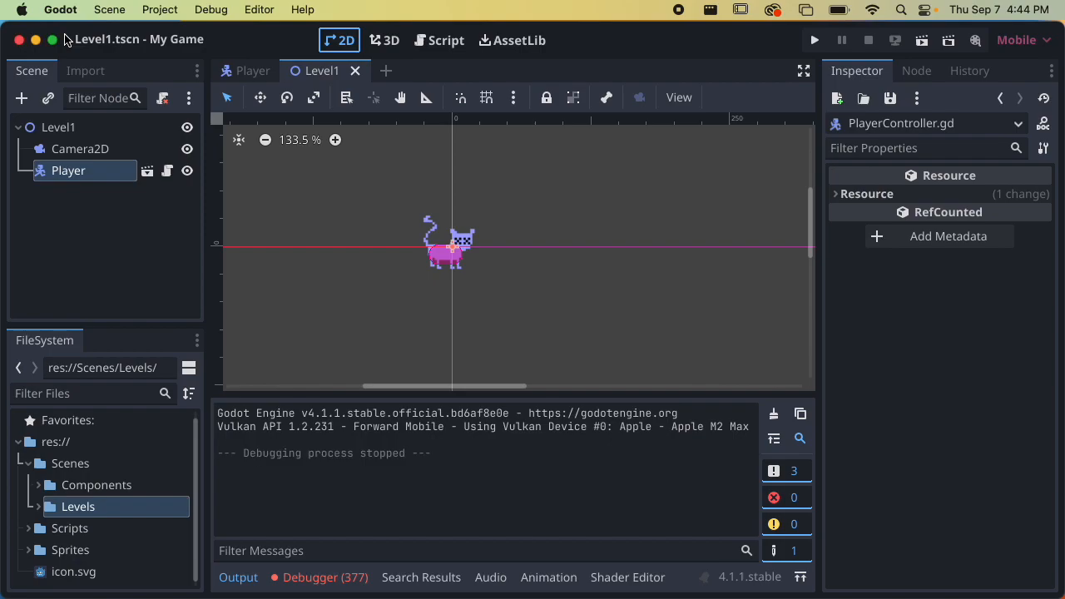
Reparent the Camera2D node in the Level1 scene so that it is a child of the Player node
{"action": "left_click", "coordinate": [88, 152]}
{"action": "mouse_move", "coordinate": [73, 158]}
{"action": "left_mouse_down"}
{"action": "mouse_move", "coordinate": [82, 176]}
{"action": "mouse_move", "coordinate": [73, 157]}
{"action": "left_mouse_up"}
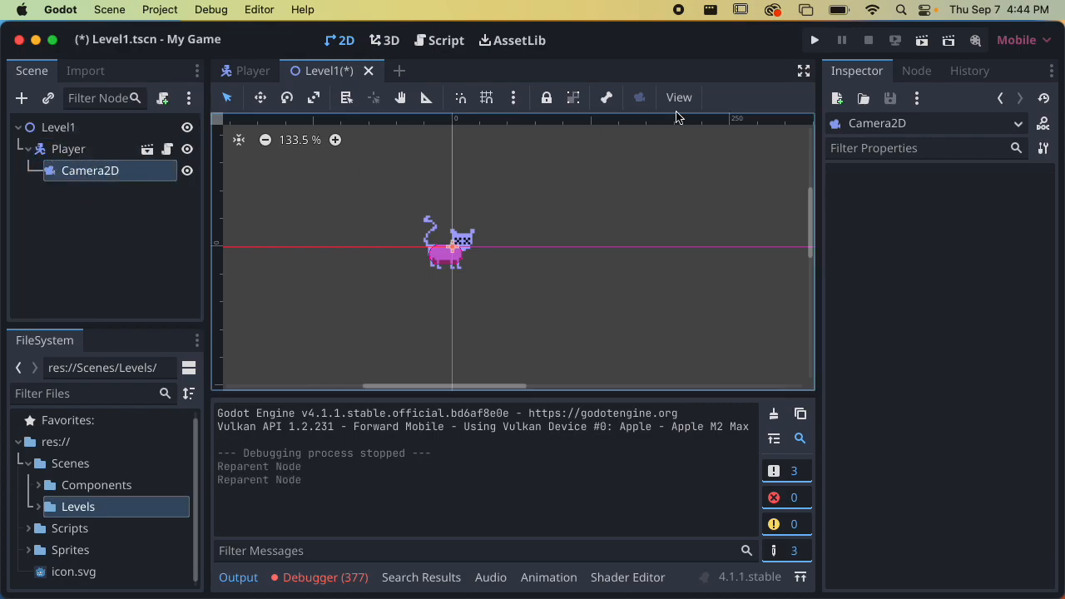
Run the current scene and move the player left and right to check that the camera follows it
{"action": "left_click", "coordinate": [921, 40]}
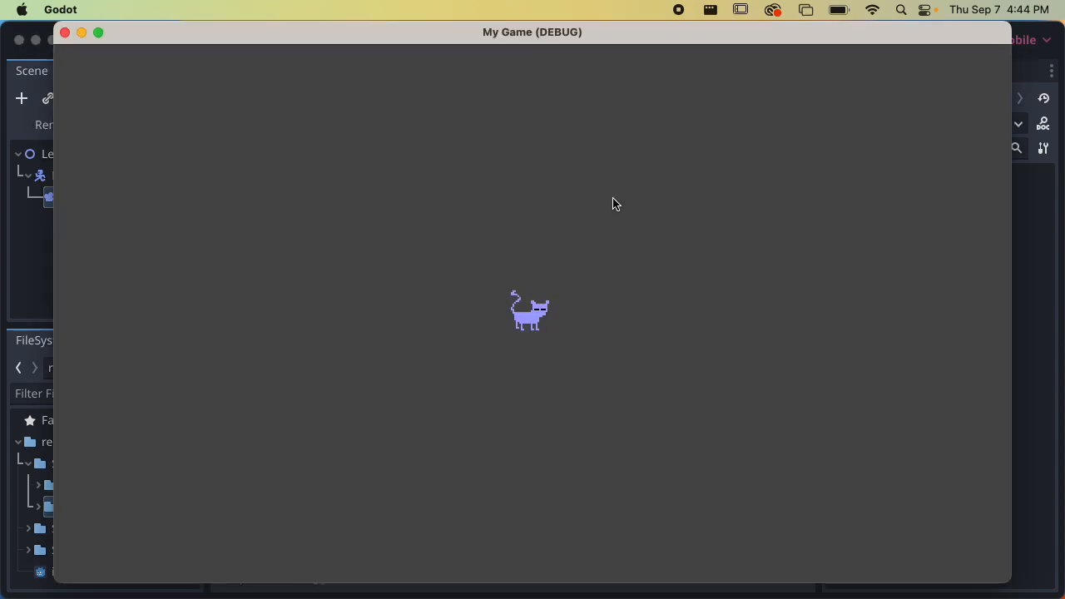
{"action": "key", "text": "Left"}
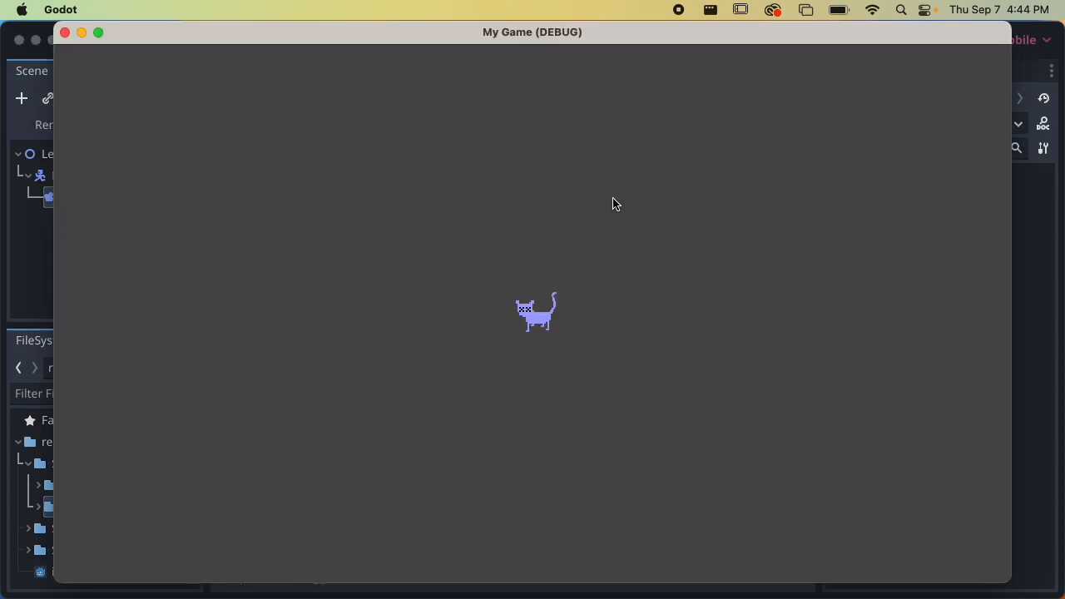
{"action": "key", "text": "Right"}
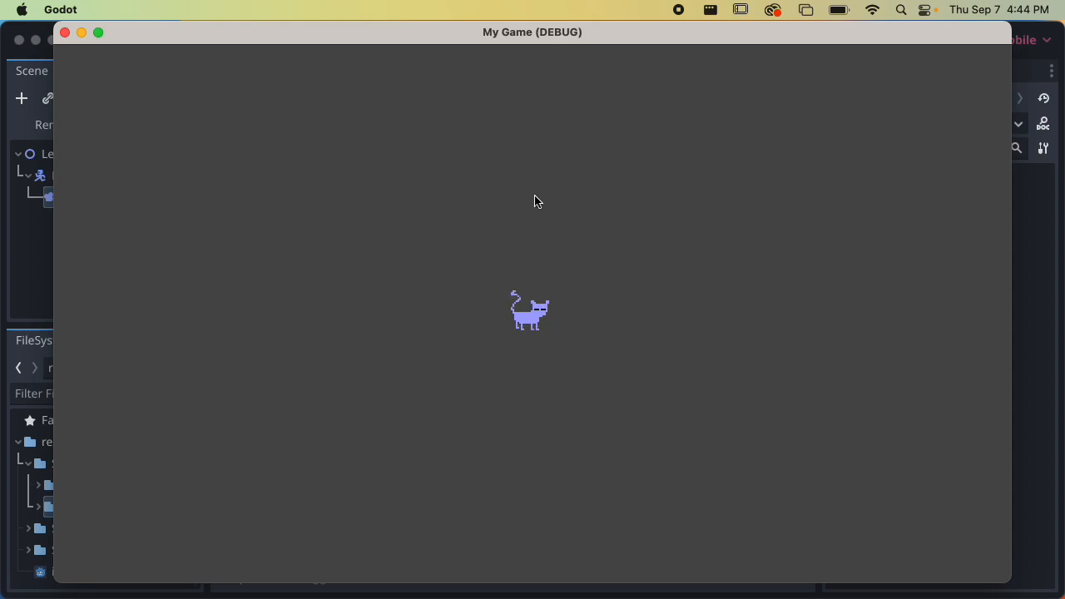
Quit the running game and enable Position Smoothing on the Camera2D node, widening the Inspector to read its property names
{"action": "key", "text": "super+q"}
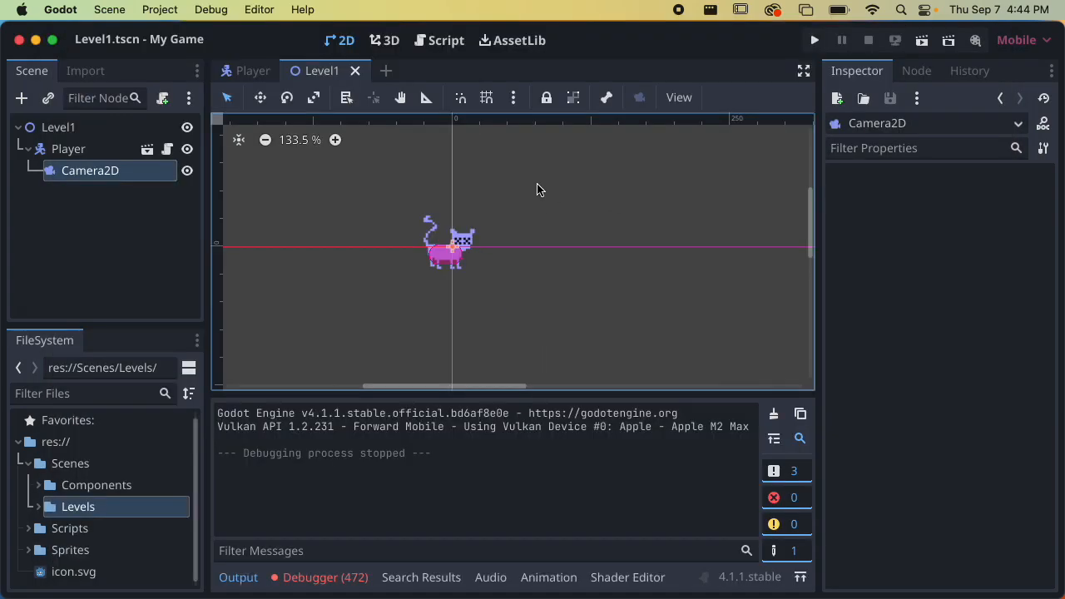
{"action": "left_click", "coordinate": [96, 193]}
{"action": "left_click", "coordinate": [96, 175]}
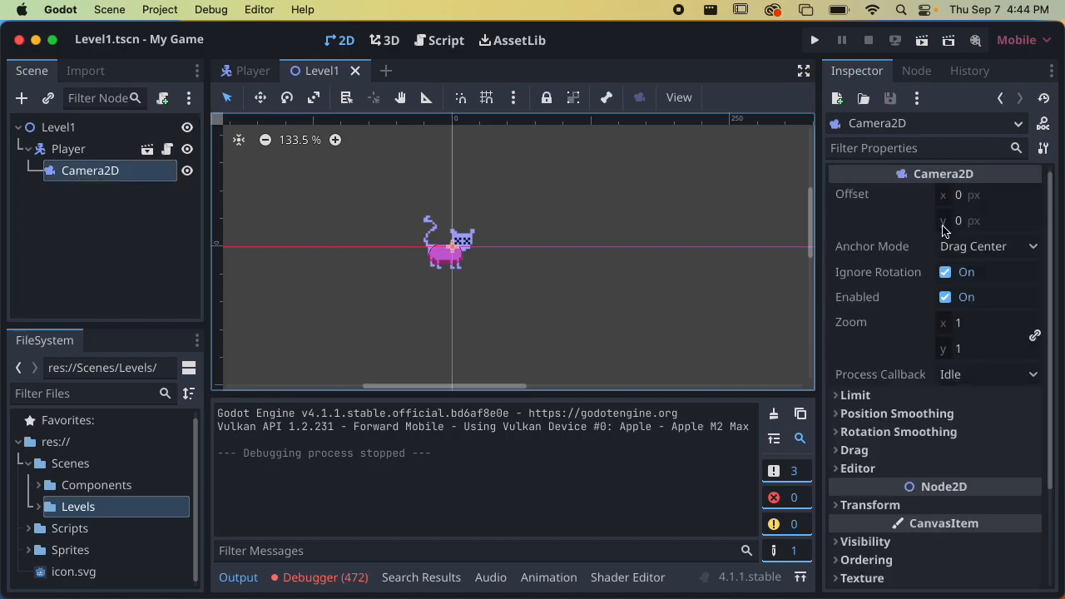
{"action": "scroll", "coordinate": [922, 299], "scroll_direction": "down", "scroll_amount": 3}
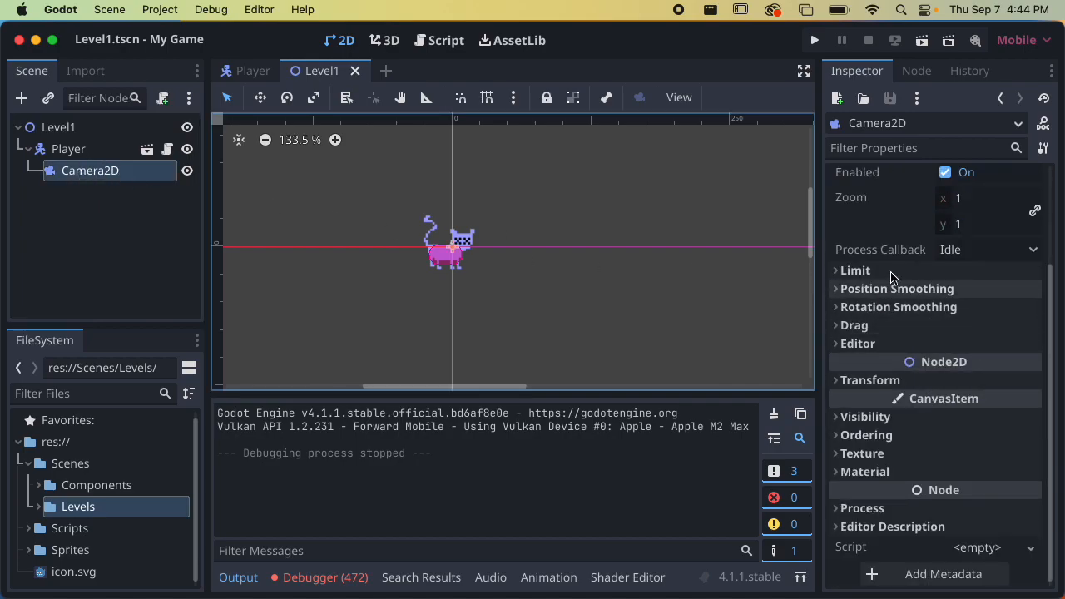
{"action": "left_click", "coordinate": [887, 325]}
{"action": "scroll", "coordinate": [924, 332], "scroll_direction": "down", "scroll_amount": 2}
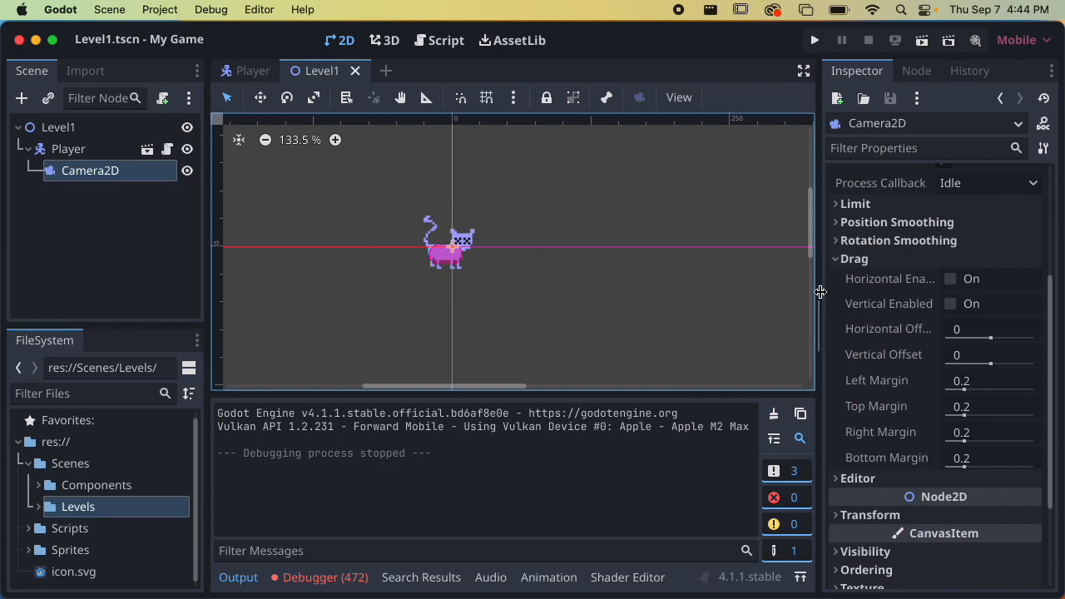
{"action": "left_click_drag", "start_coordinate": [822, 290], "coordinate": [804, 295]}
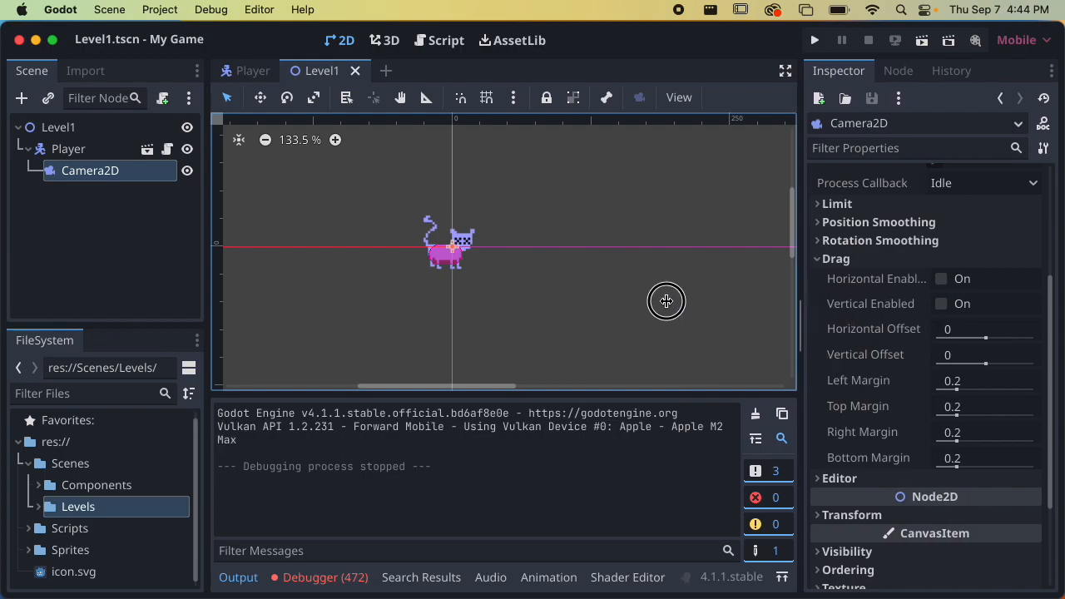
{"action": "left_click", "coordinate": [865, 263]}
{"action": "left_click", "coordinate": [910, 289]}
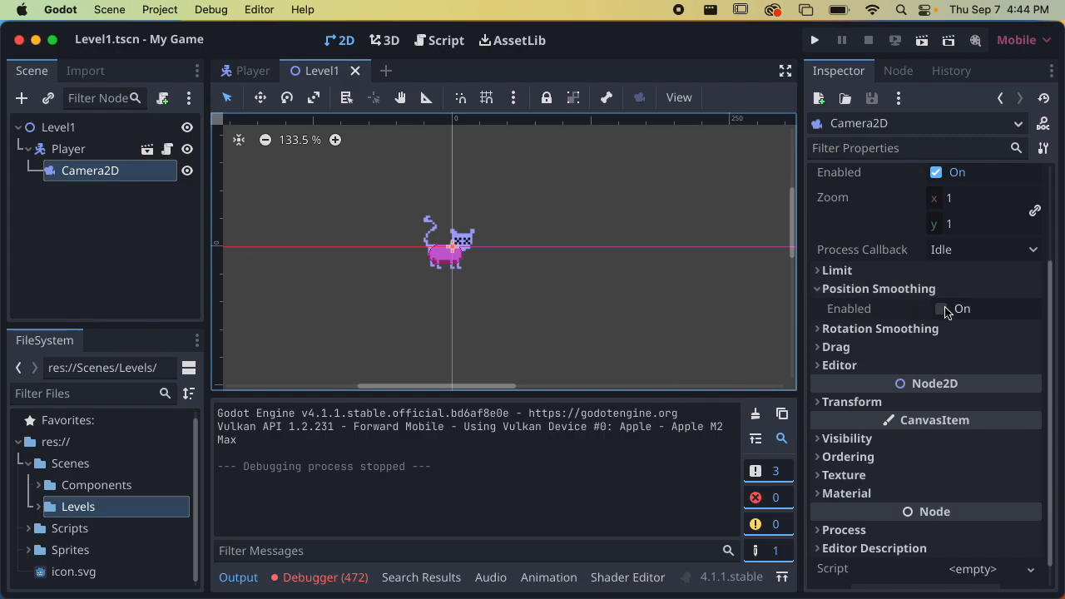
{"action": "left_click", "coordinate": [947, 308]}
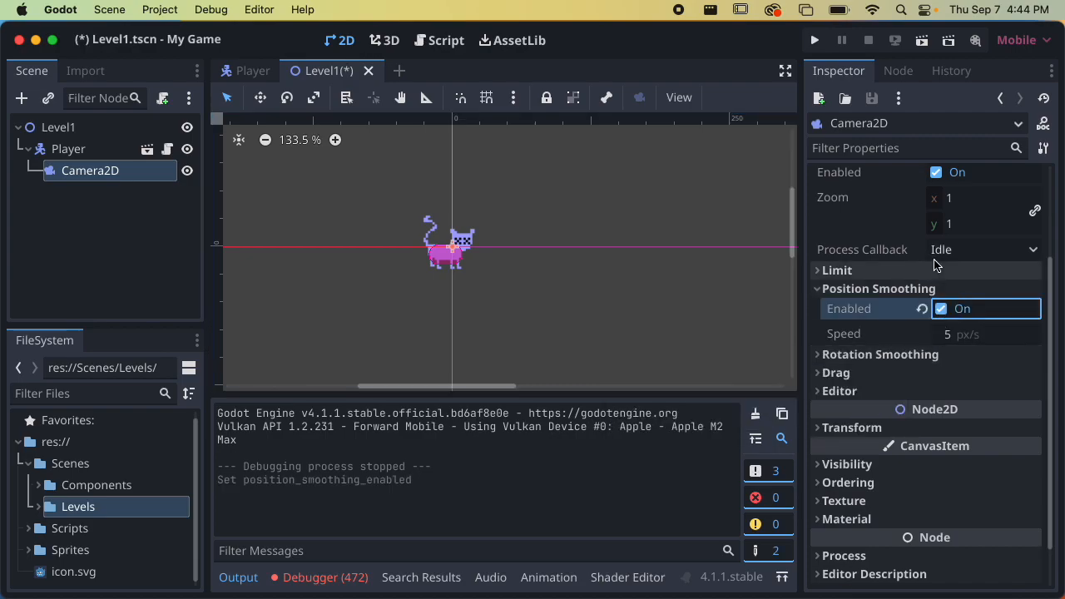
Expand the camera's Drag settings, test-run the scene by moving the cat to check the smoothed camera, and quit the game
{"action": "left_click", "coordinate": [856, 381]}
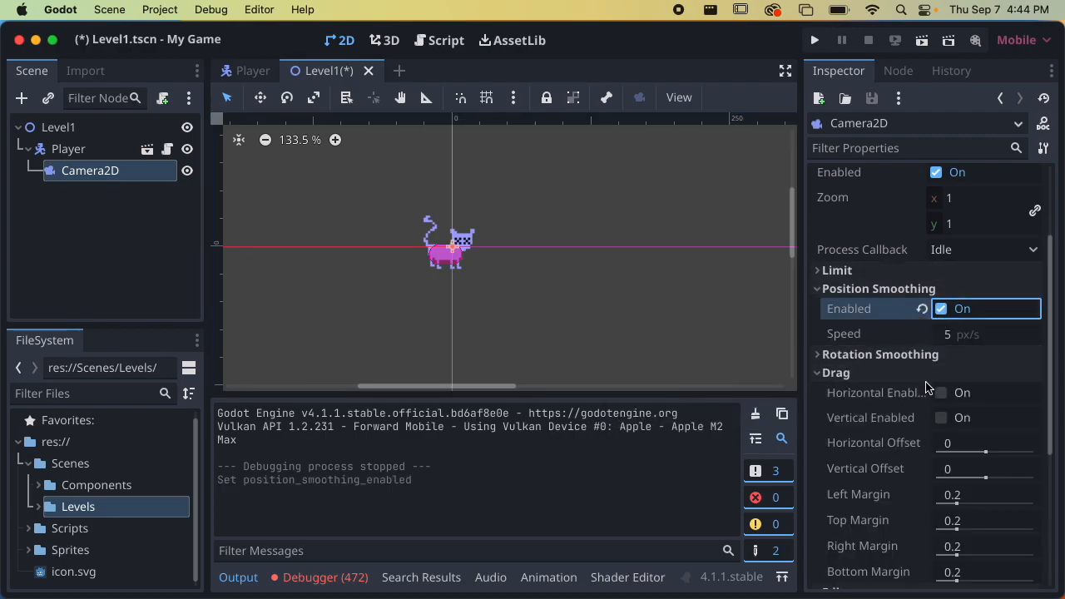
{"action": "scroll", "coordinate": [882, 374], "scroll_direction": "down", "scroll_amount": 2}
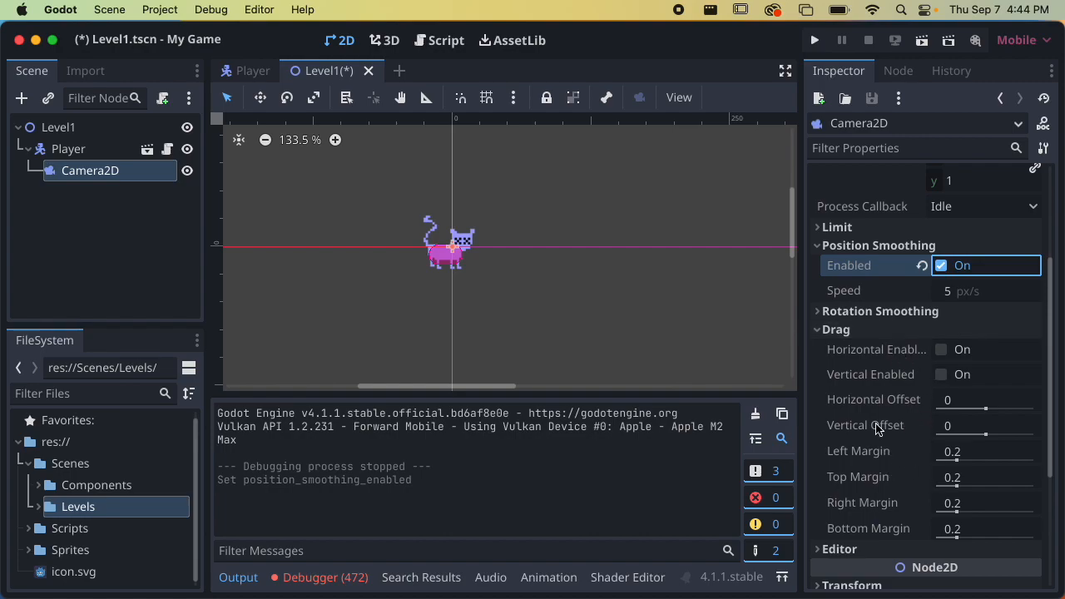
{"action": "key", "text": "super+b"}
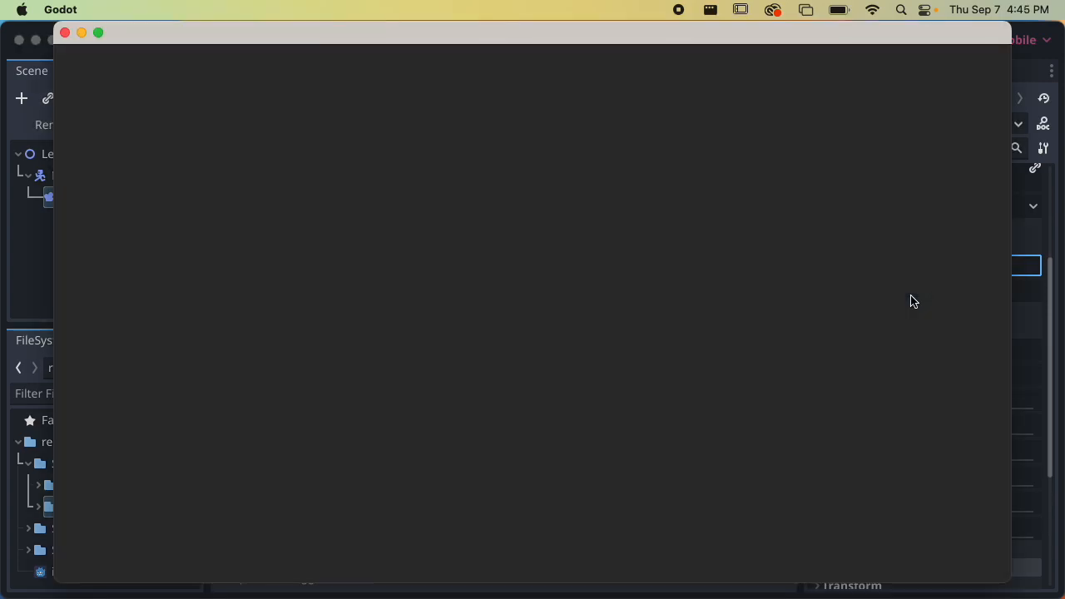
{"action": "key", "text": "Left"}
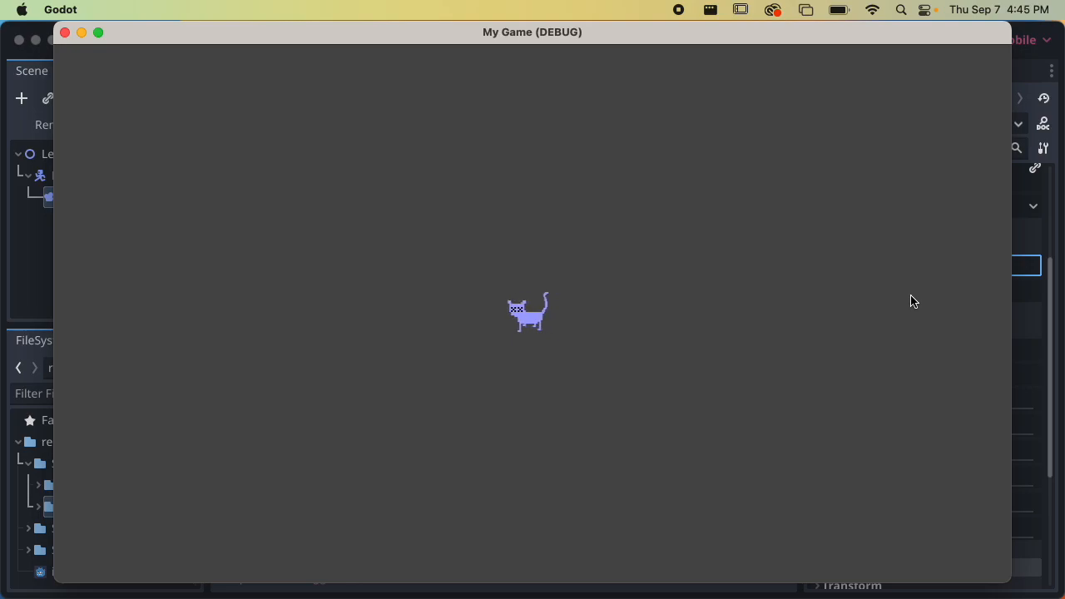
{"action": "key", "text": "Left"}
{"action": "key", "text": "Left"}
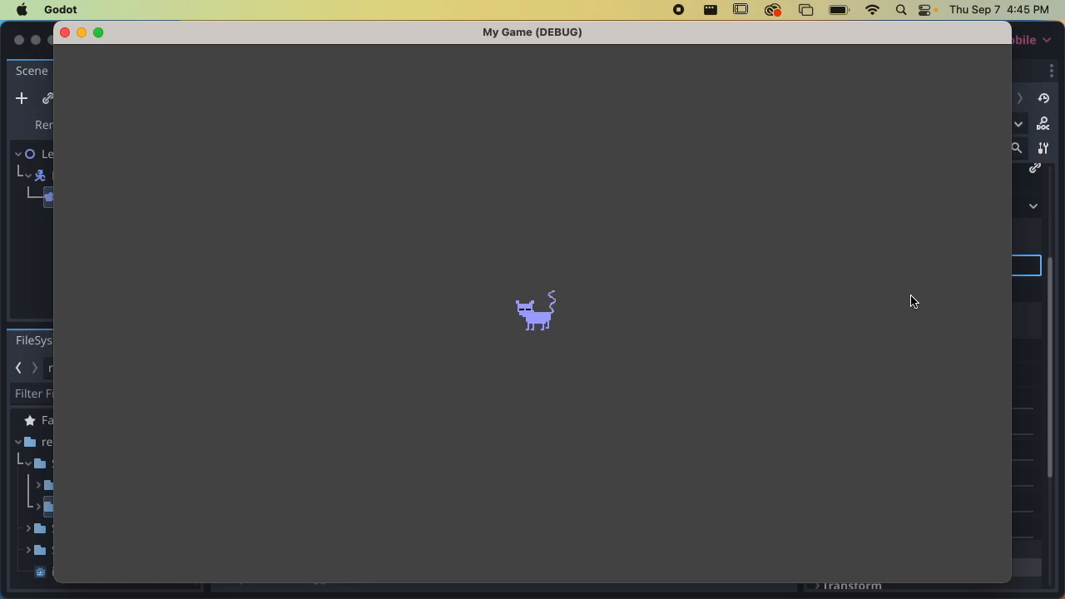
{"action": "key", "text": "super+q"}
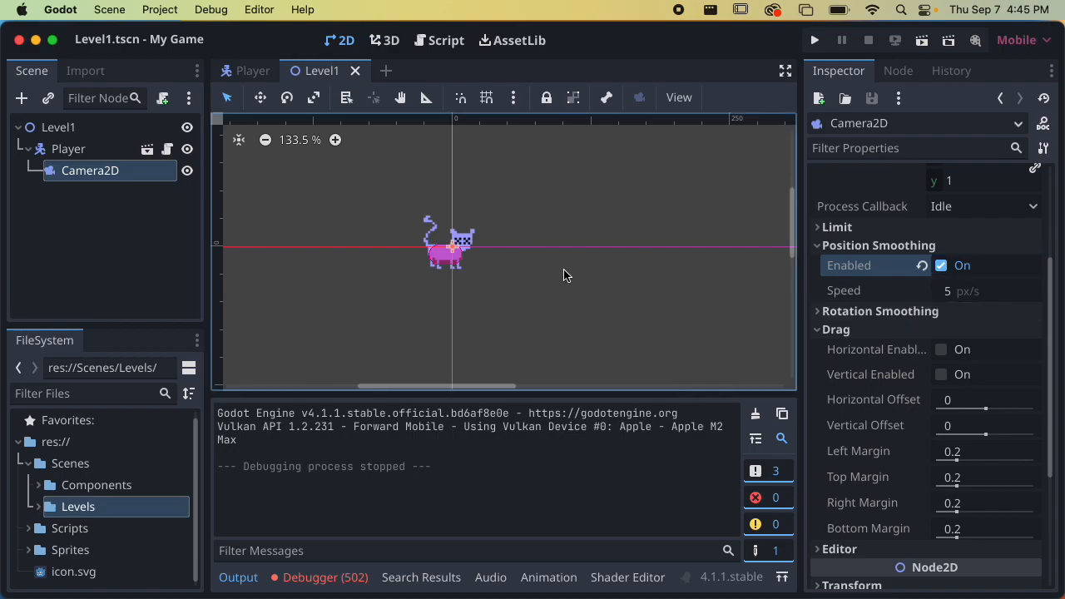
Check the Debugger and the Player scene, and return to Level1 with the camera's Position Smoothing and Drag groups collapsed
{"action": "left_click", "coordinate": [350, 575]}
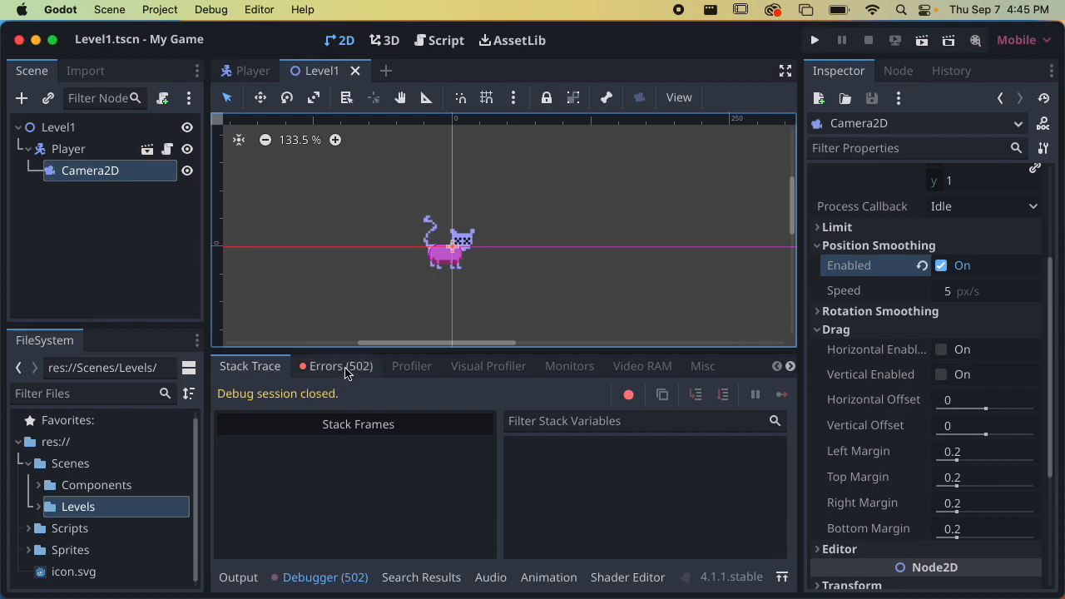
{"action": "left_click", "coordinate": [337, 577]}
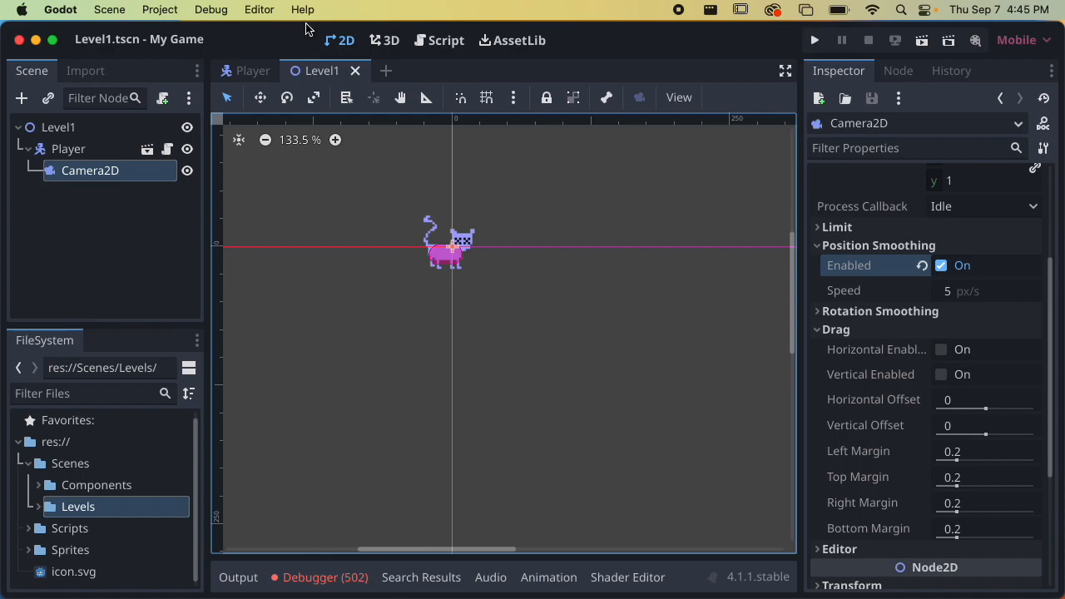
{"action": "left_click", "coordinate": [252, 71]}
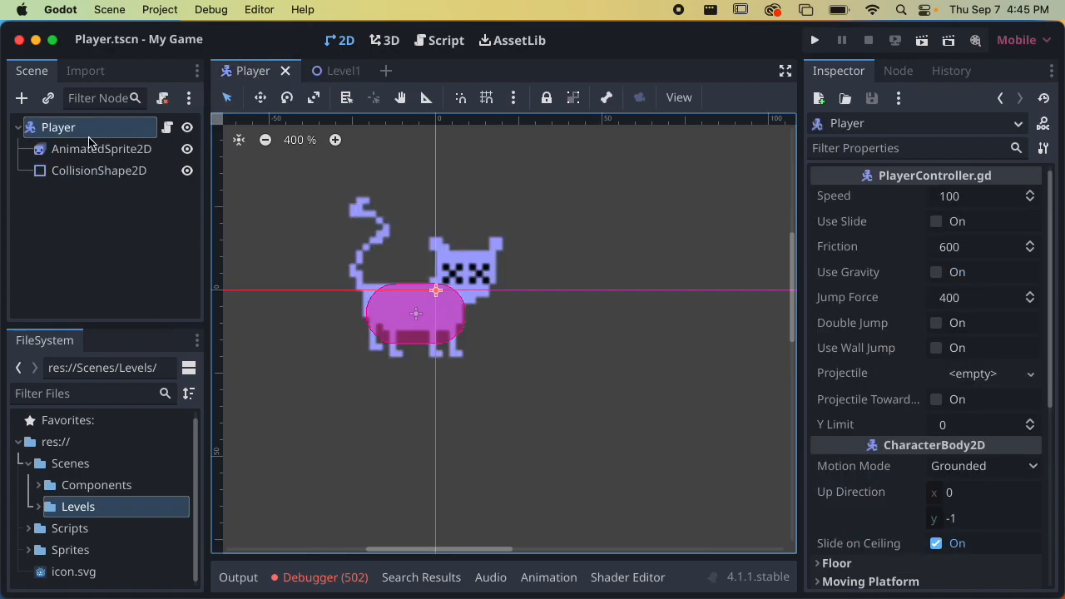
{"action": "left_click", "coordinate": [320, 72]}
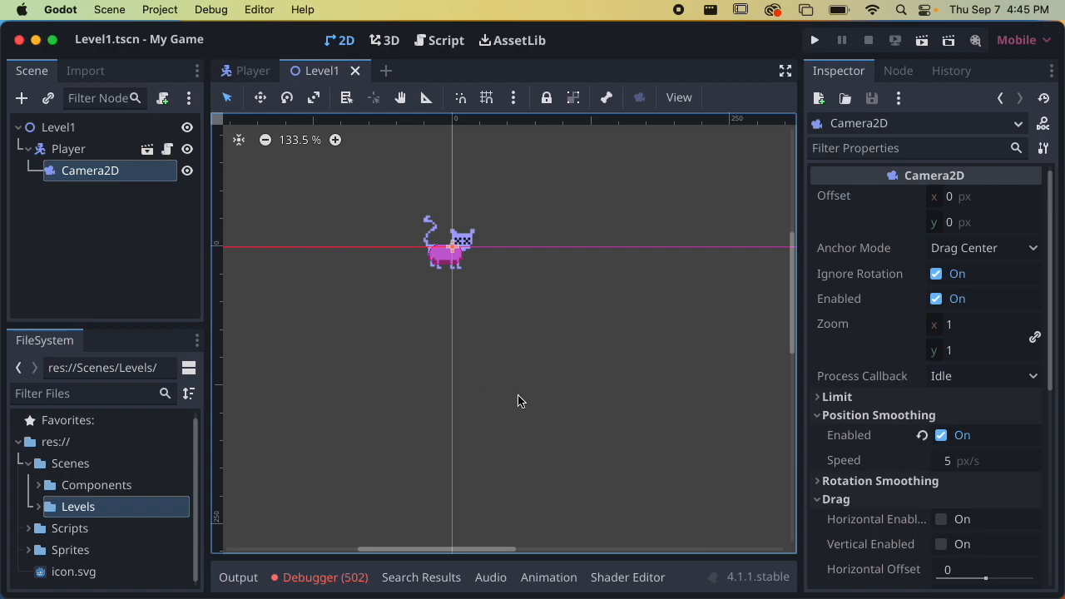
{"action": "left_click", "coordinate": [837, 415]}
{"action": "left_click", "coordinate": [837, 453]}
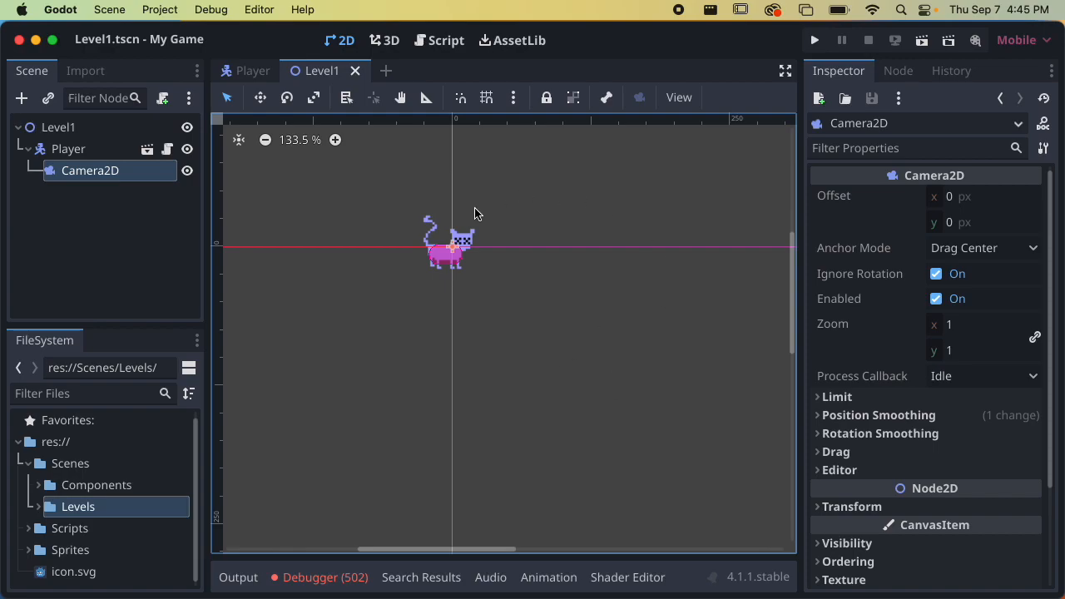
Run the current scene and capture a screenshot of the My Game window
{"action": "left_click", "coordinate": [920, 43]}
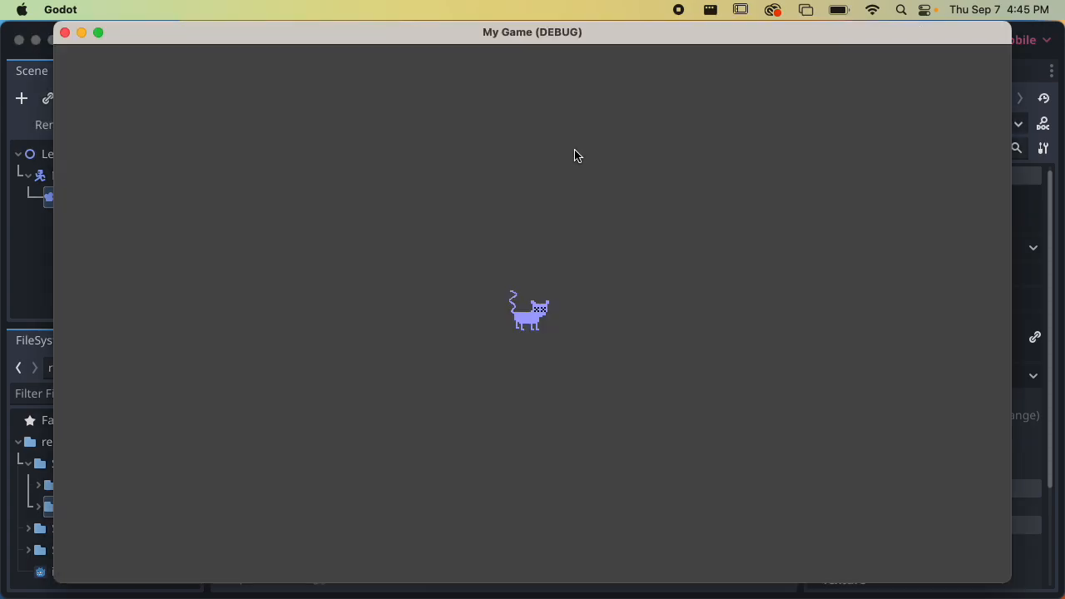
{"action": "left_click_drag", "start_coordinate": [593, 35], "coordinate": [576, 33]}
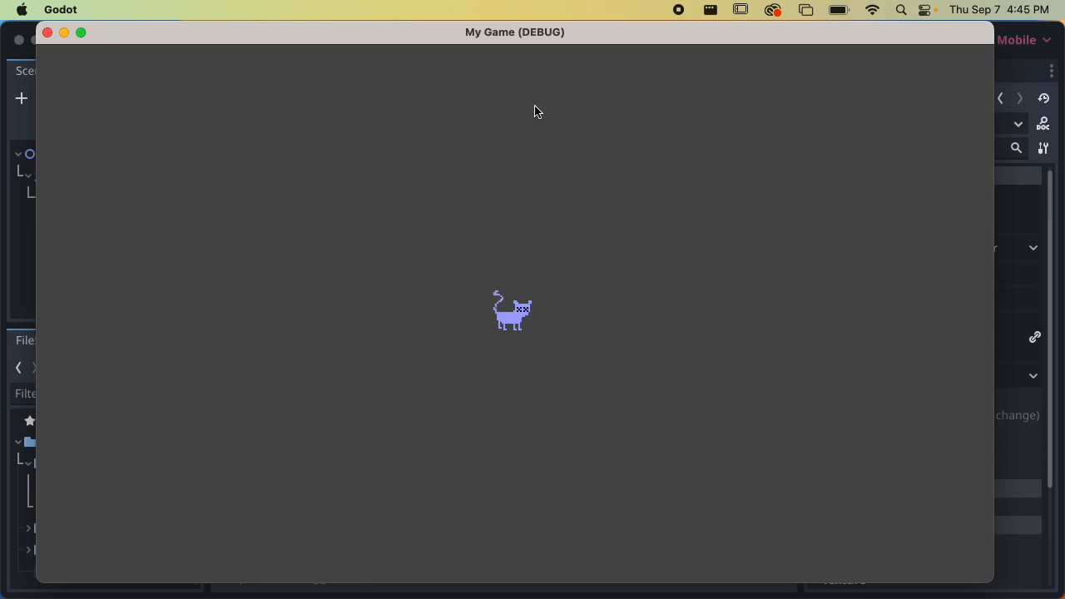
{"action": "key", "text": "super+shift+4"}
{"action": "key", "text": "space"}
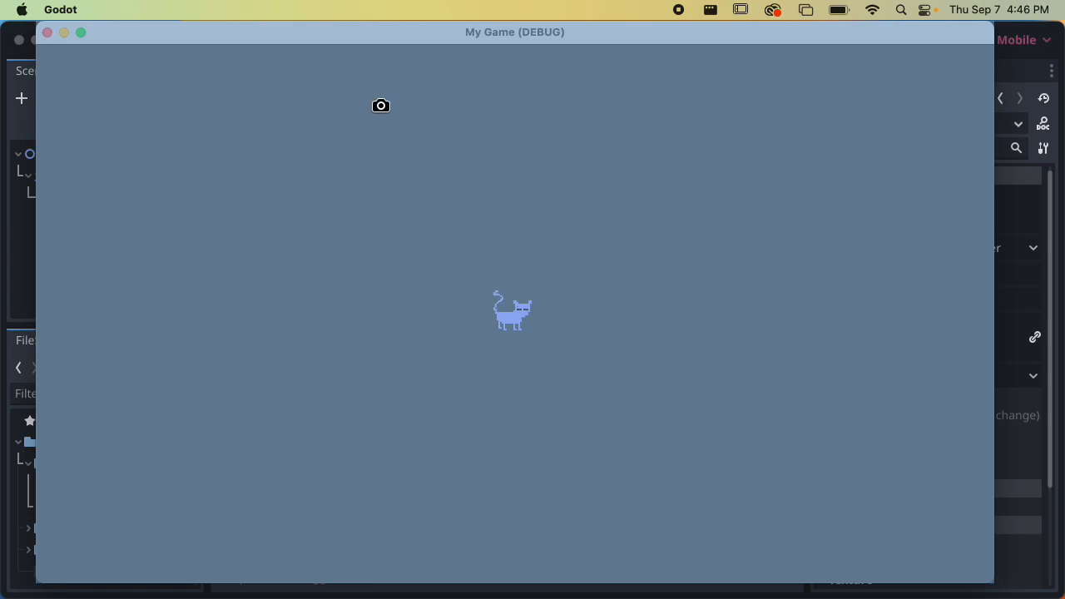
{"action": "left_click", "coordinate": [423, 155]}
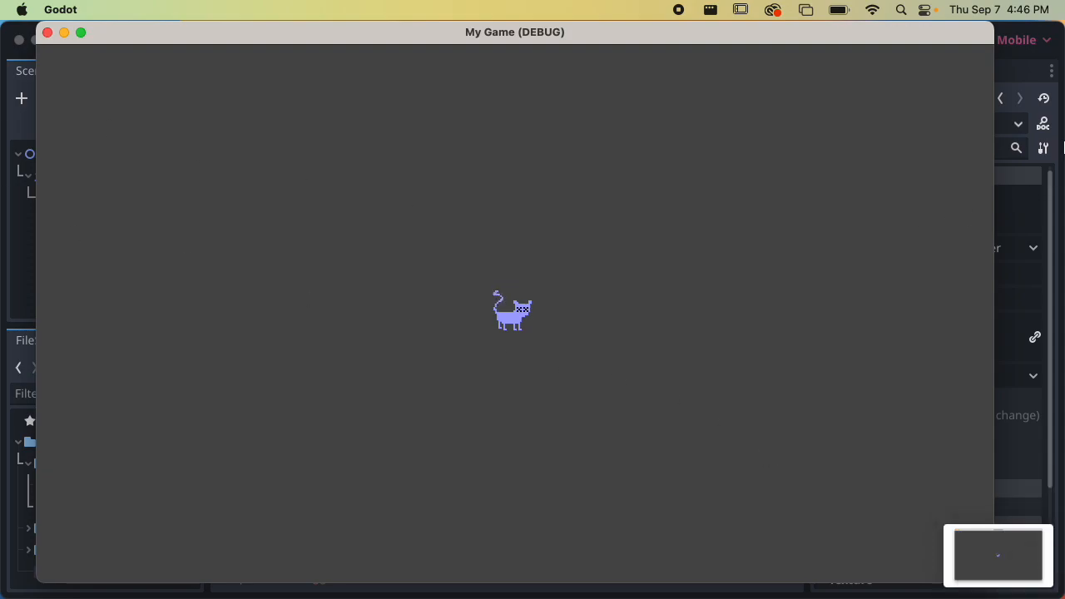
Switch to Finder and create a folder named Screen Shots inside the MMP 270 folder on the Desktop
{"action": "mouse_move", "coordinate": [1053, 129]}
{"action": "left_click", "coordinate": [1044, 93]}
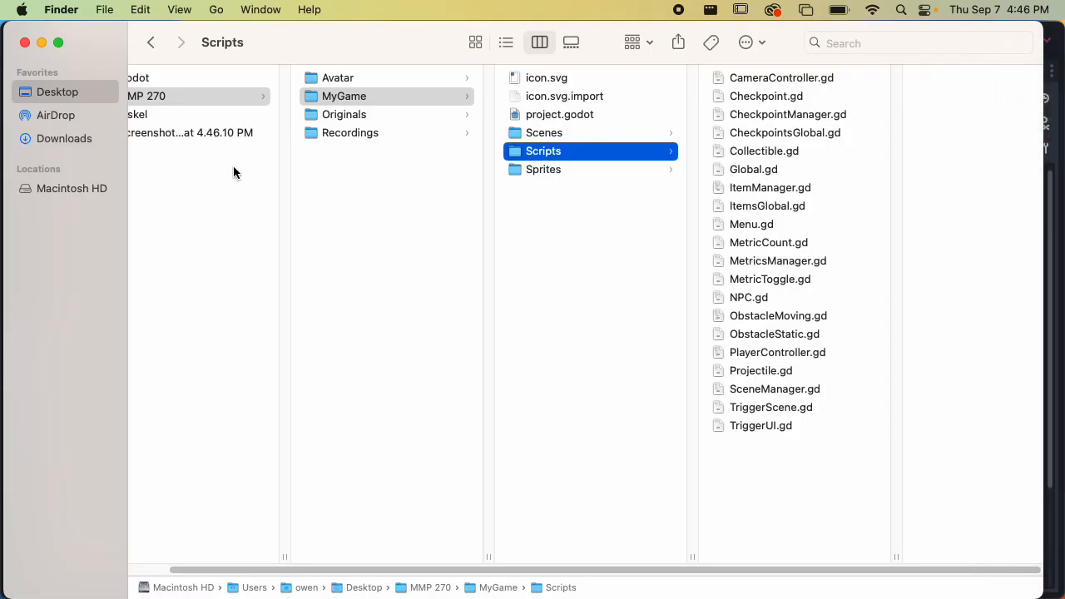
{"action": "left_click_drag", "start_coordinate": [607, 570], "coordinate": [499, 524]}
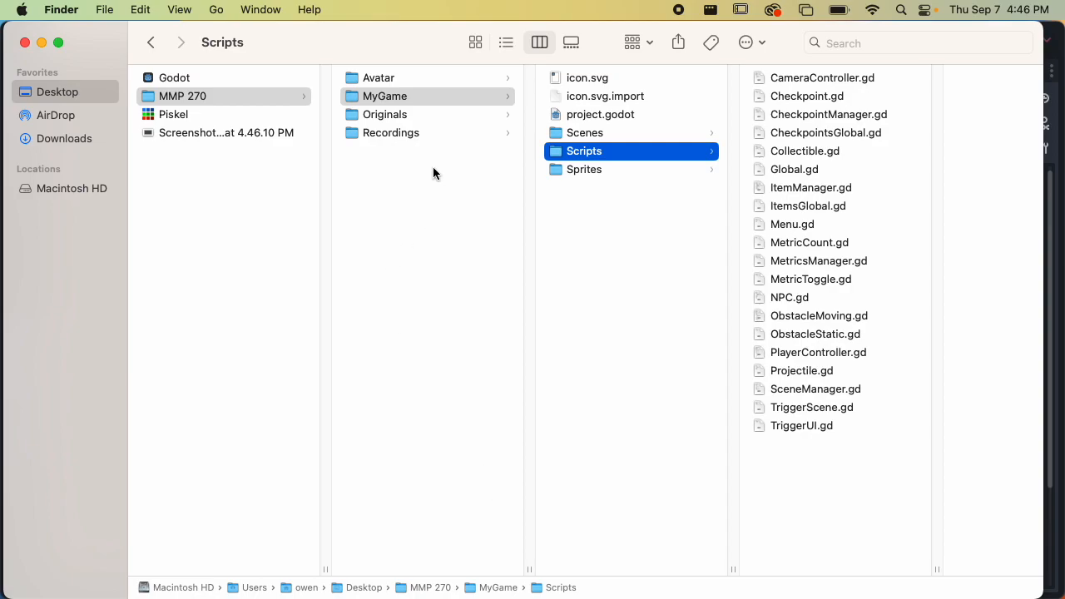
{"action": "left_click", "coordinate": [257, 97]}
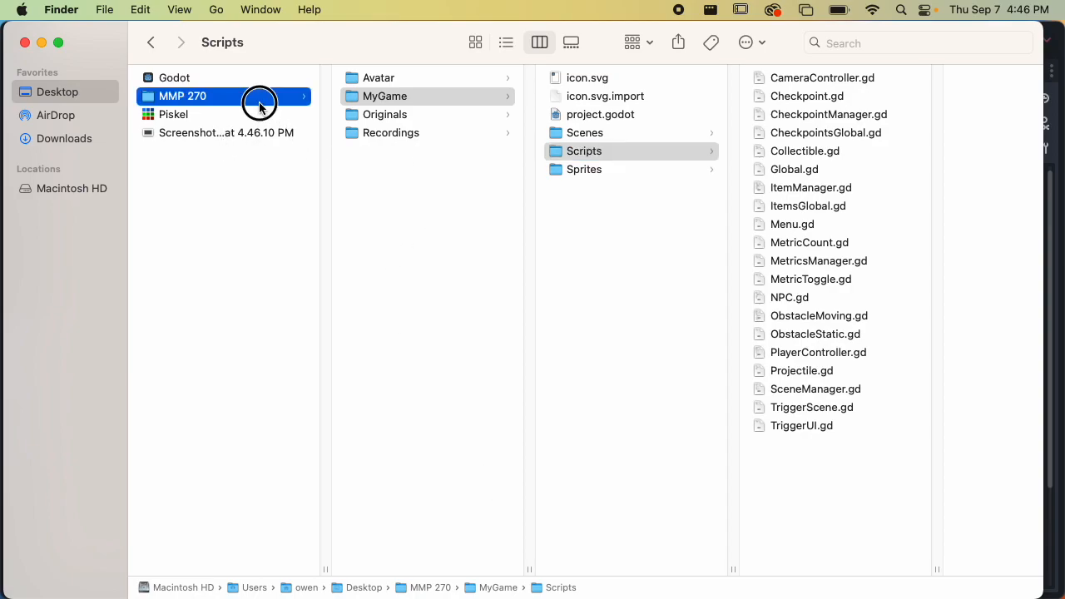
{"action": "key", "text": "super+shift+n"}
{"action": "type", "text": "S"}
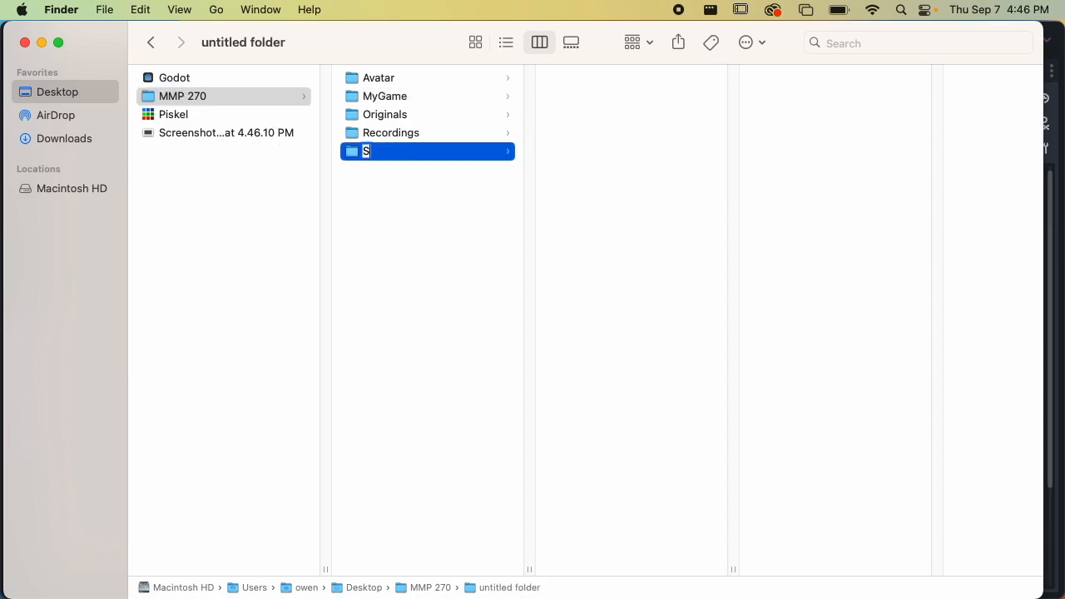
{"action": "type", "text": "creen Shots"}
{"action": "key", "text": "Return"}
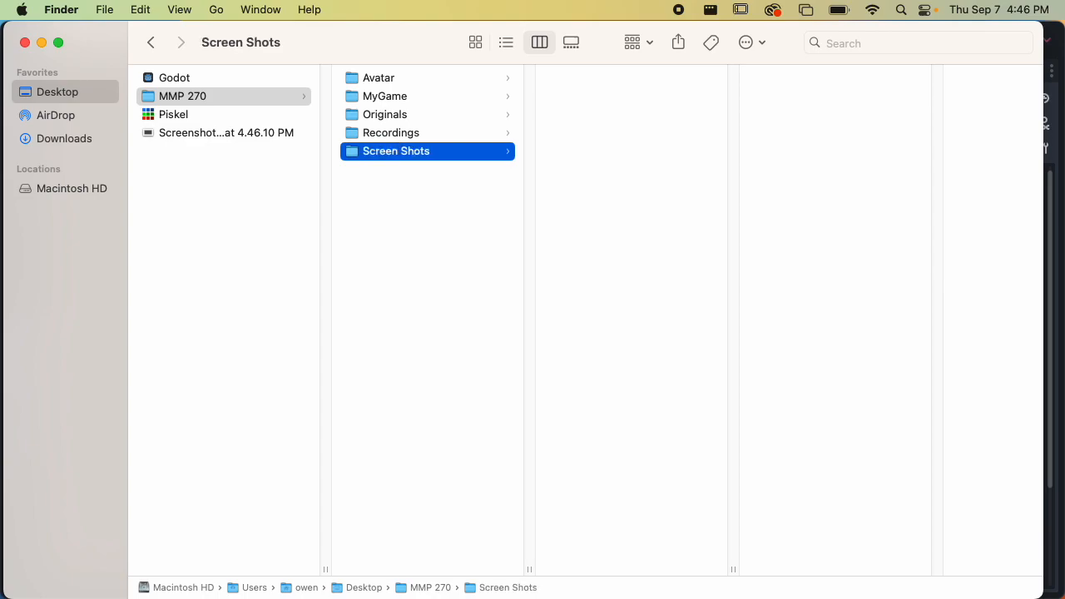
Move the new screenshot from the Desktop into the Screen Shots folder and rename it Player_Intro
{"action": "left_click_drag", "start_coordinate": [225, 132], "coordinate": [604, 149]}
{"action": "left_click", "coordinate": [630, 79]}
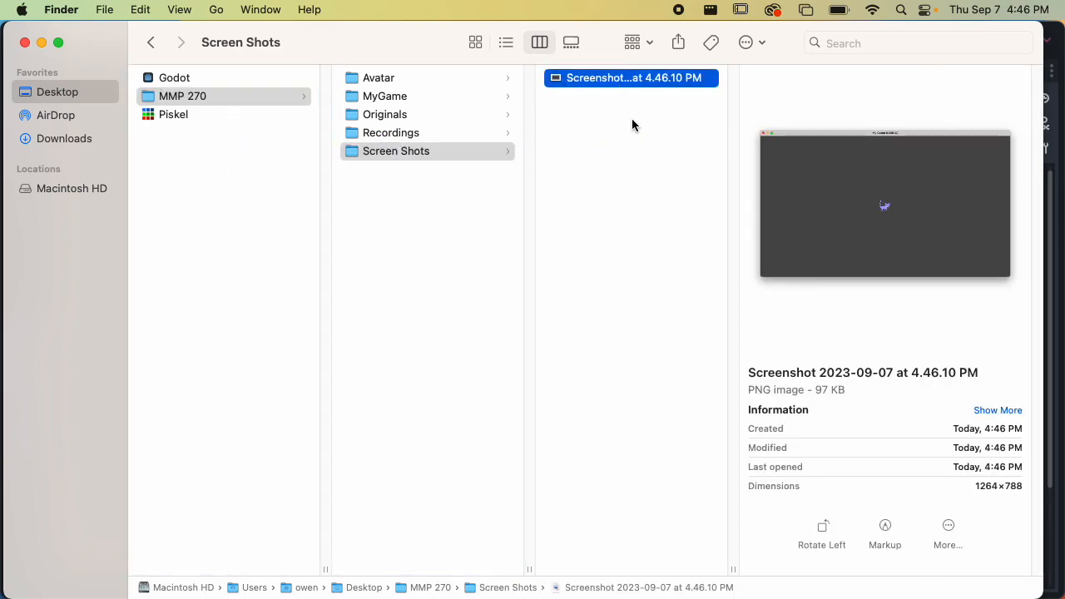
{"action": "key", "text": "Return"}
{"action": "type", "text": "Player"}
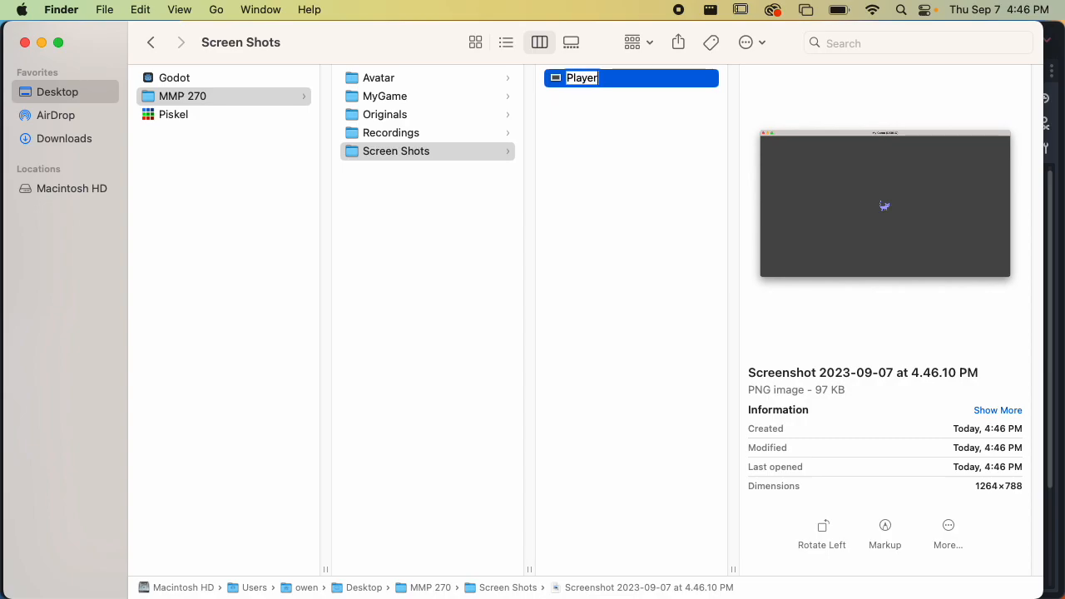
{"action": "type", "text": "_Intro"}
{"action": "key", "text": "Return"}
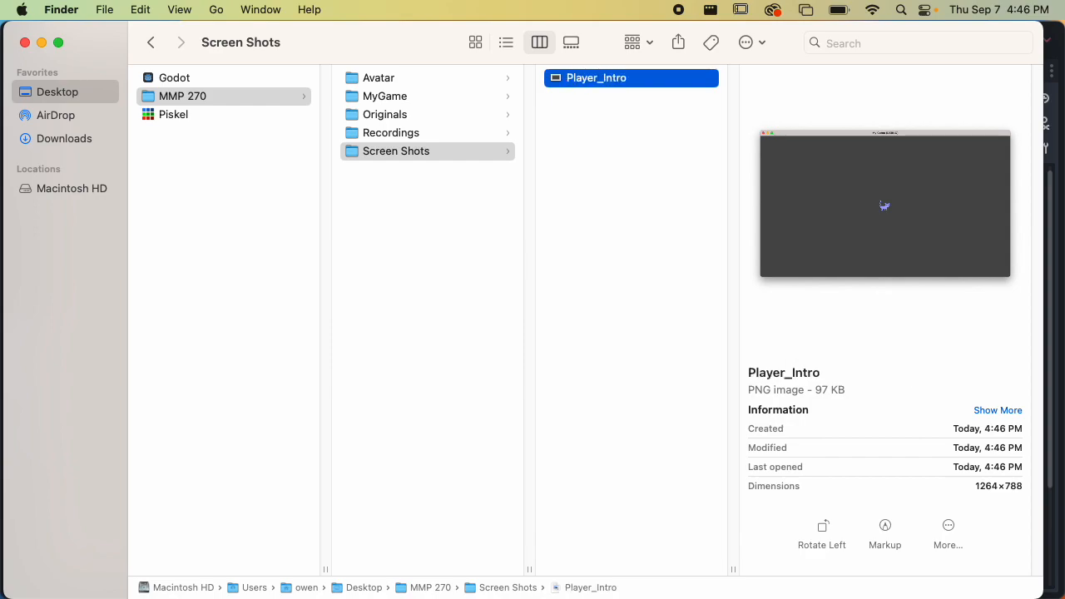
Preview the Player_Intro image, look through the MyGame folder, and return to Player_Intro in the Screen Shots folder
{"action": "key", "text": "space"}
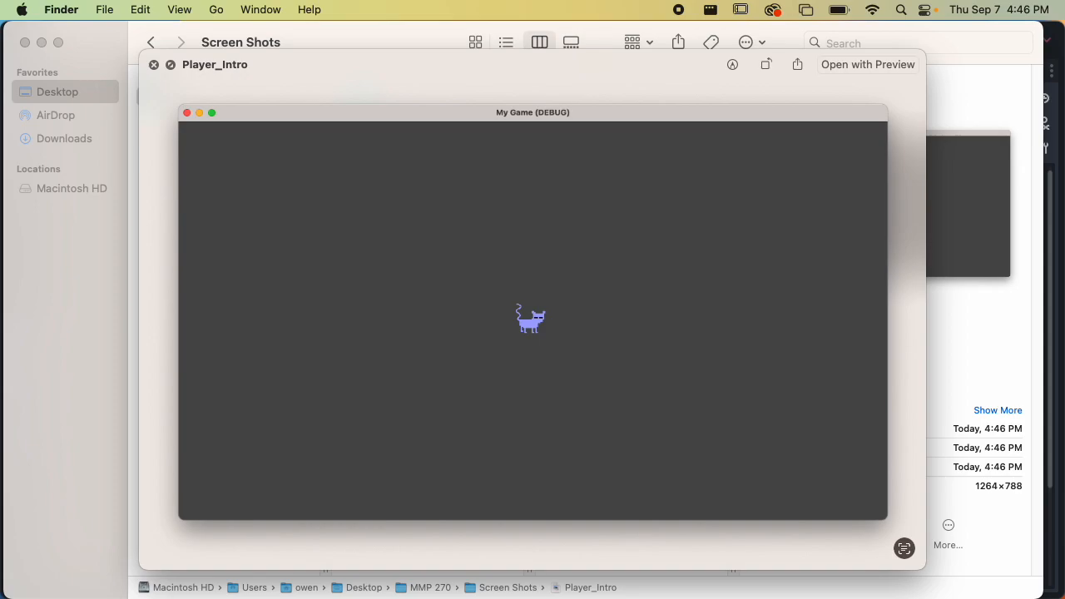
{"action": "key", "text": "space"}
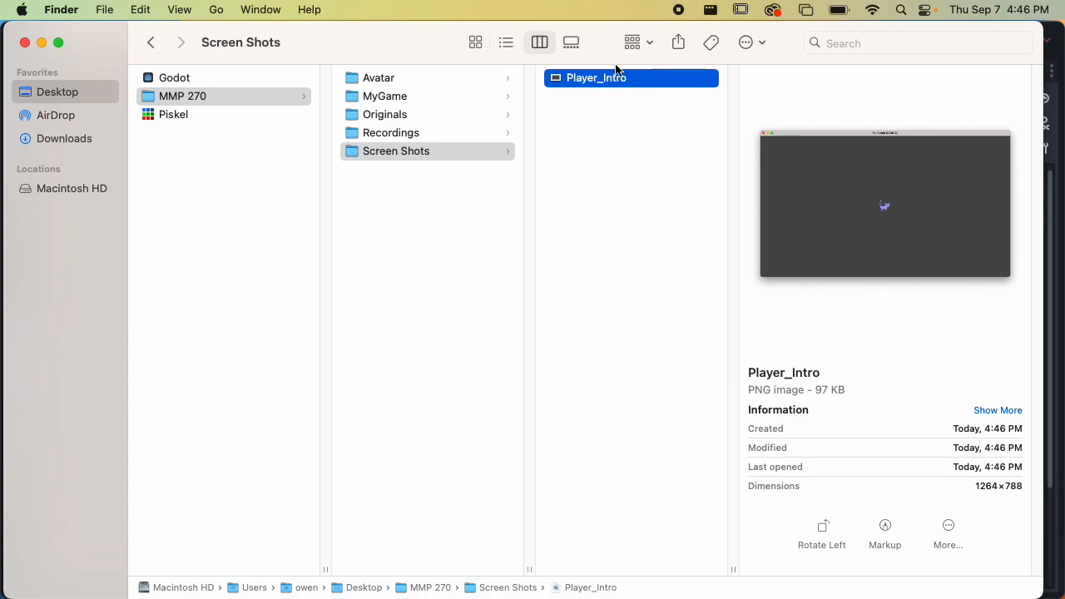
{"action": "left_click", "coordinate": [426, 99]}
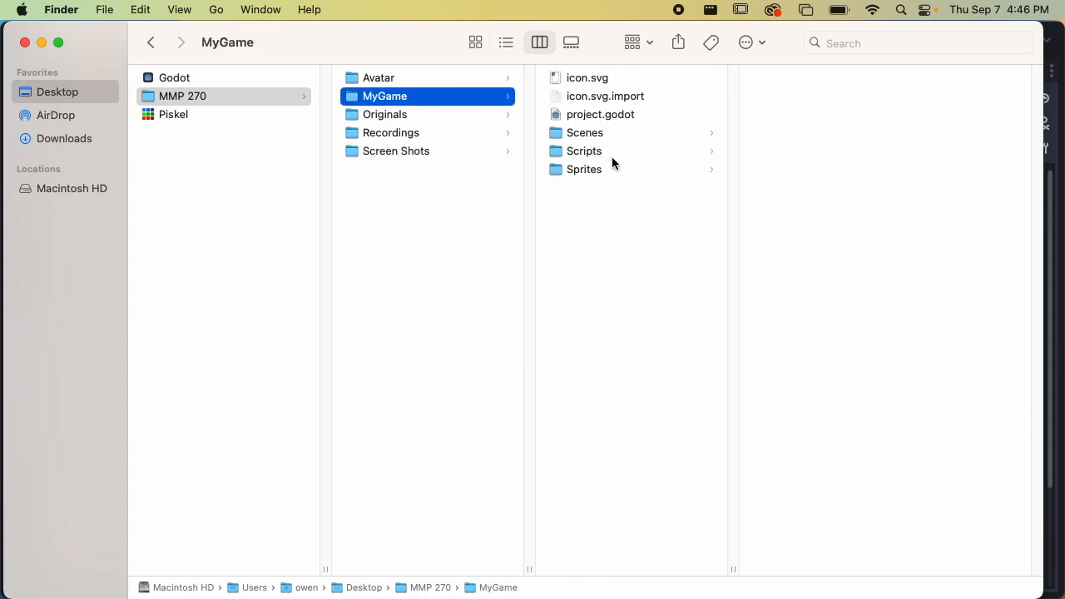
{"action": "left_click", "coordinate": [632, 169]}
{"action": "left_click", "coordinate": [441, 152]}
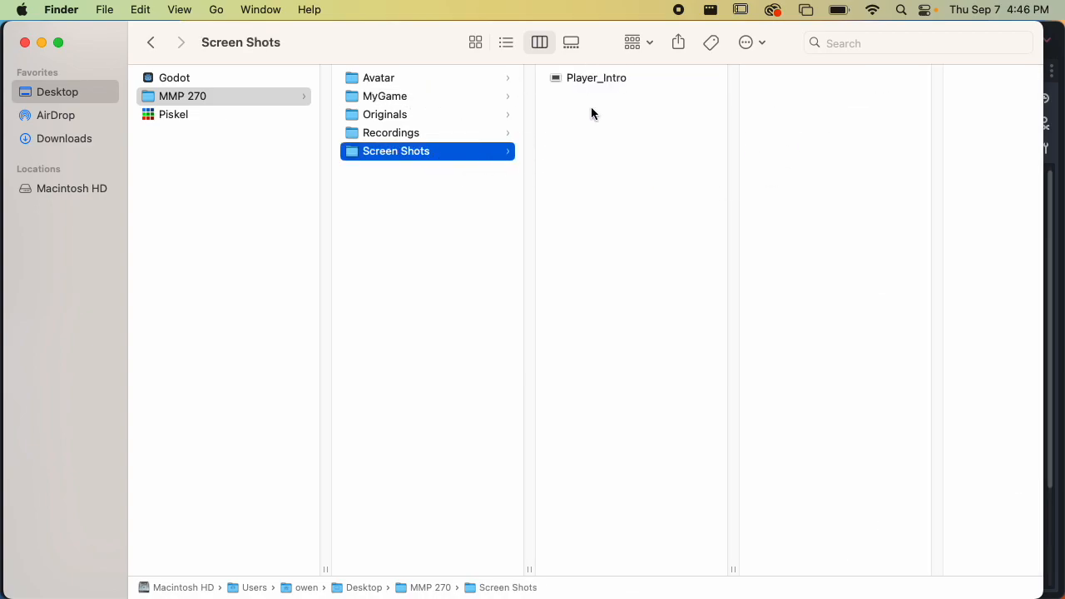
{"action": "left_click", "coordinate": [604, 78]}
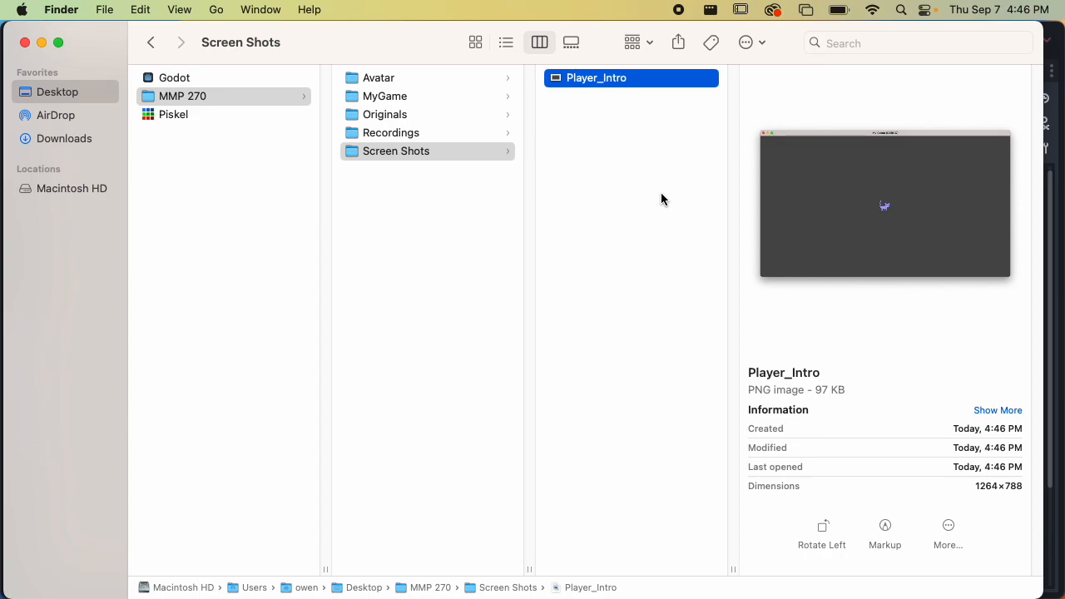
Switch to Chrome and start a new post on the MMP 270 OpenLab site
{"action": "key", "text": "super+Tab"}
{"action": "key", "text": "super+Tab"}
{"action": "key", "text": "super+Tab"}
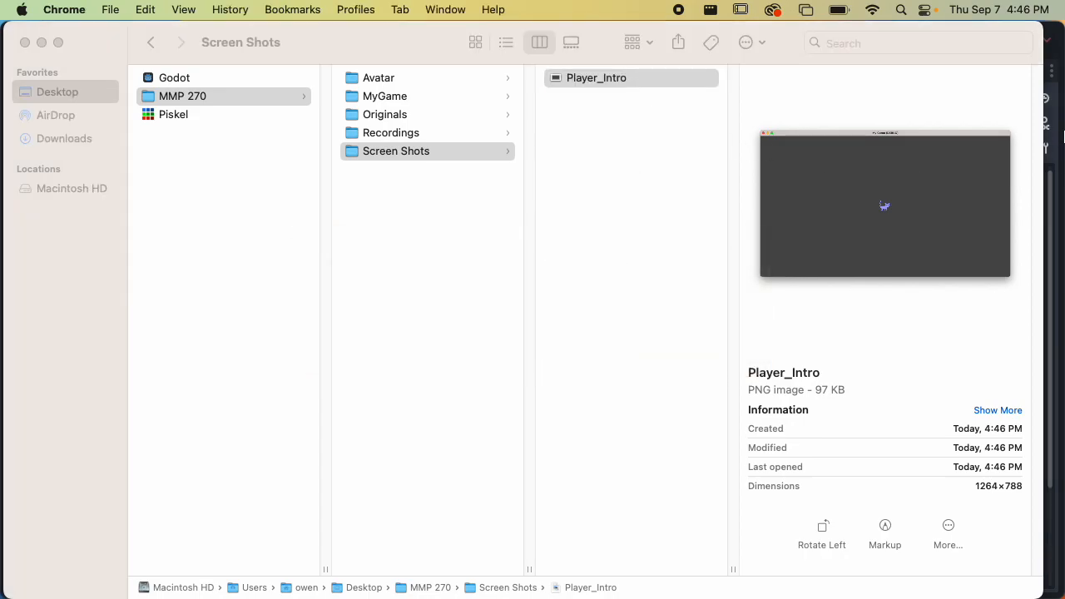
{"action": "mouse_move", "coordinate": [1063, 385]}
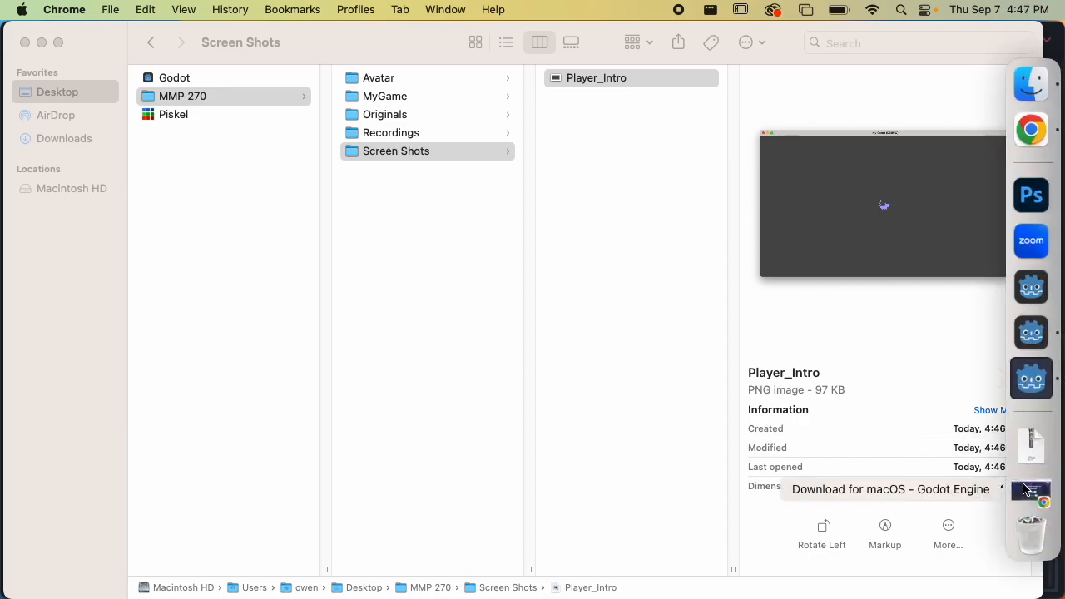
{"action": "left_click", "coordinate": [1022, 486]}
{"action": "left_click", "coordinate": [382, 40]}
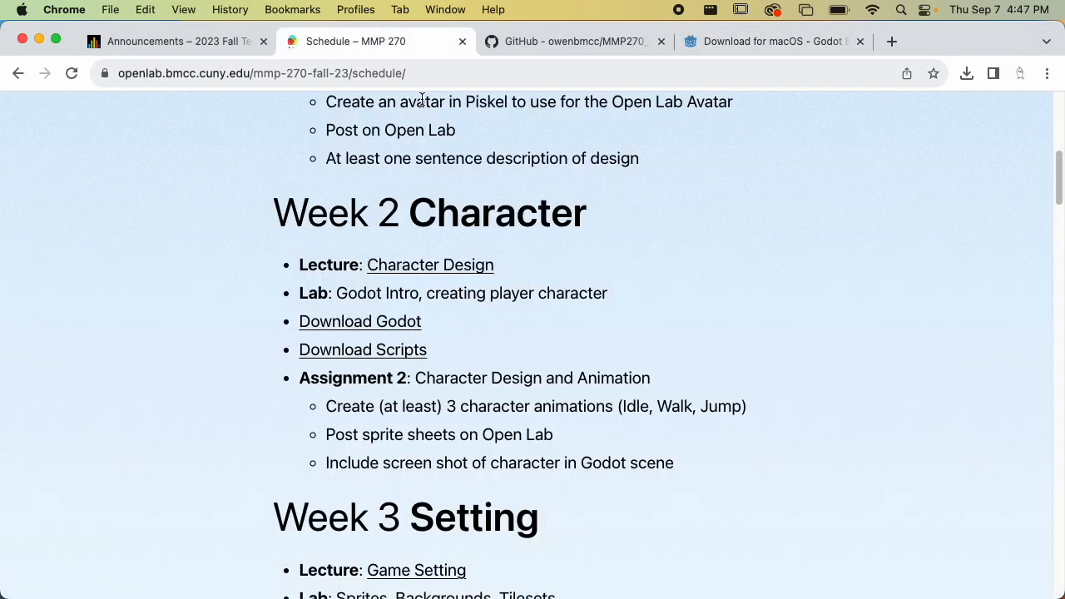
{"action": "scroll", "coordinate": [471, 205], "scroll_direction": "up", "scroll_amount": 10}
{"action": "left_click", "coordinate": [509, 119]}
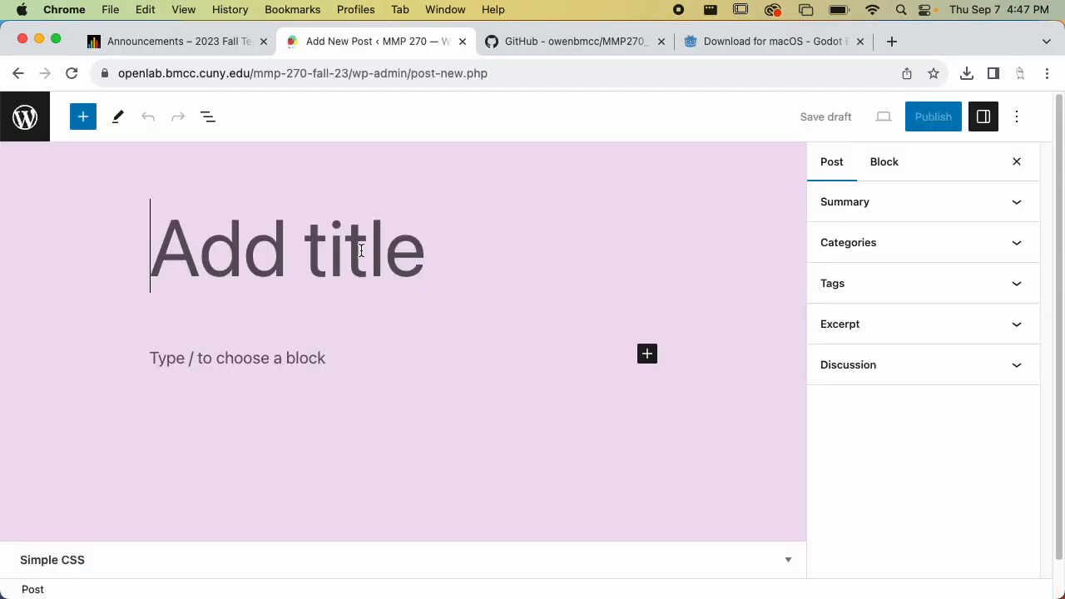
Title the post "Godot Player Intro" and write the paragraph "Here's my first Godot Scene with my player."
{"action": "type", "text": "Godot Player Intro"}
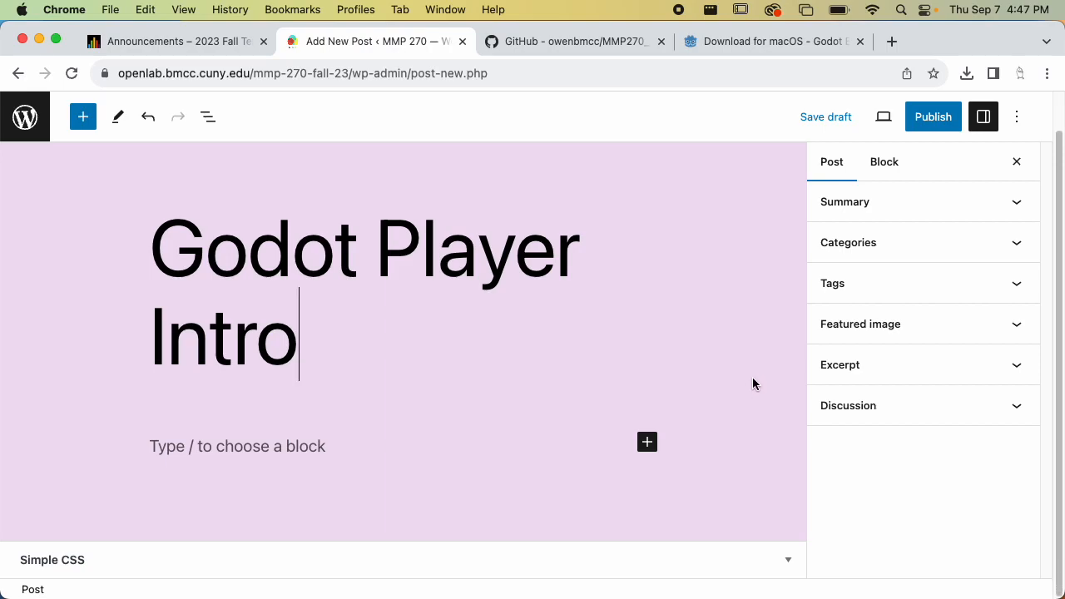
{"action": "key", "text": "Return"}
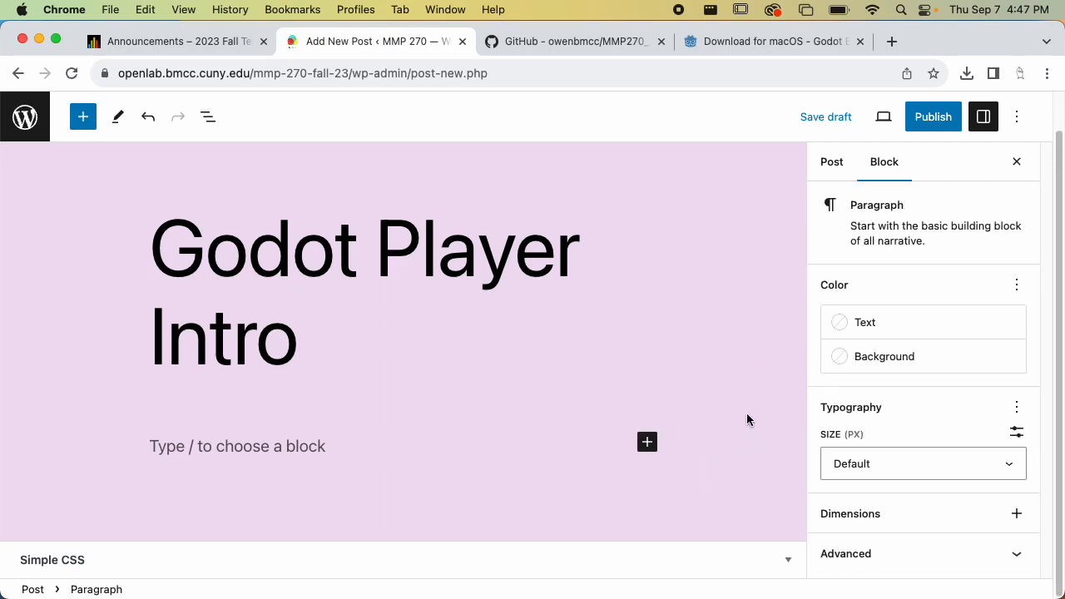
{"action": "type", "text": "H"}
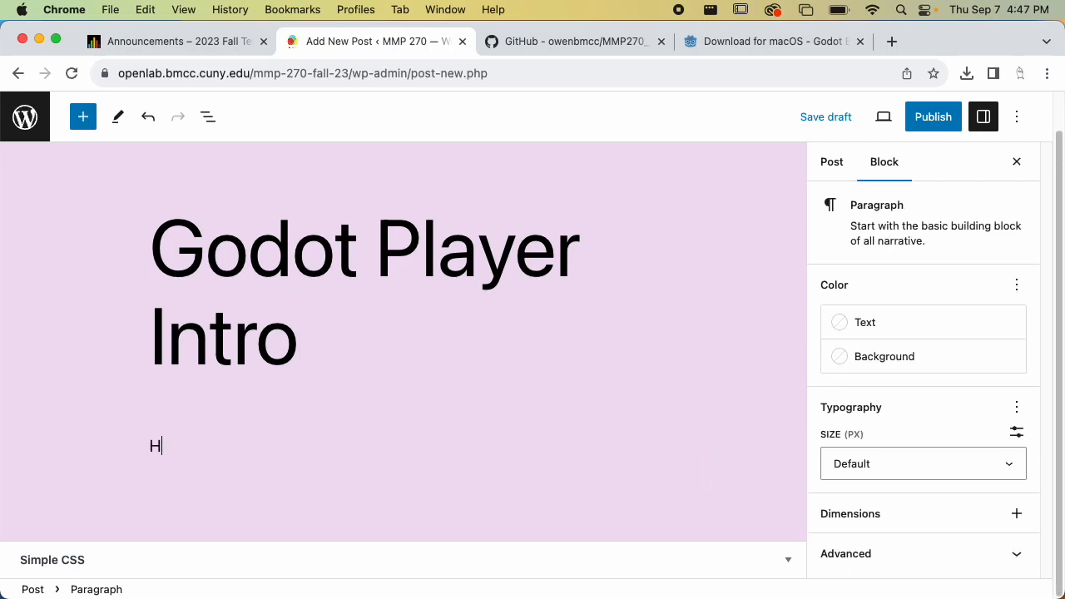
{"action": "type", "text": "ere's my first Godot S"}
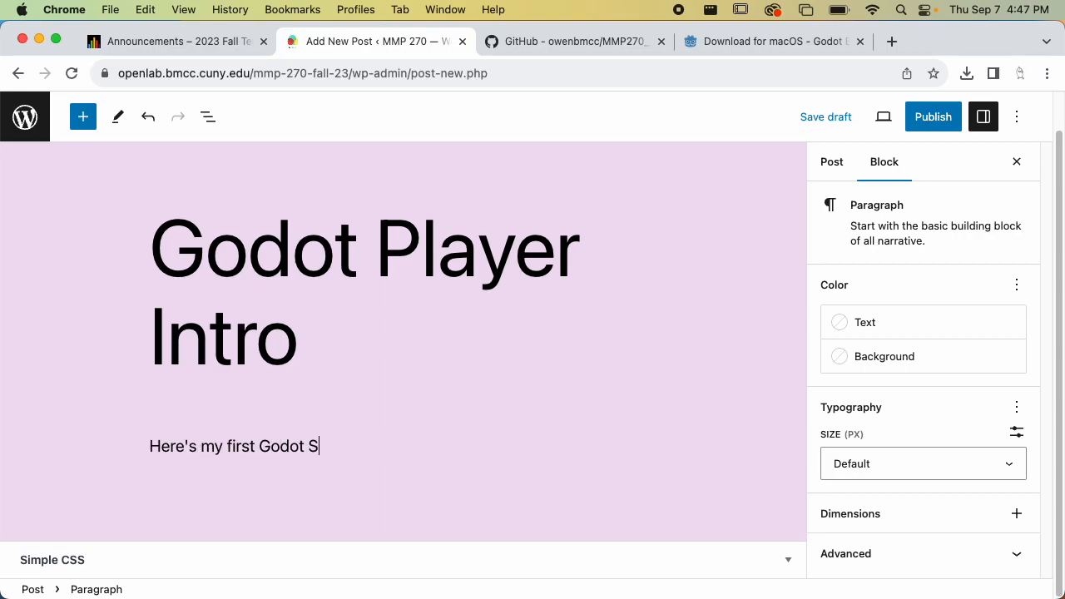
{"action": "type", "text": "cene with my player"}
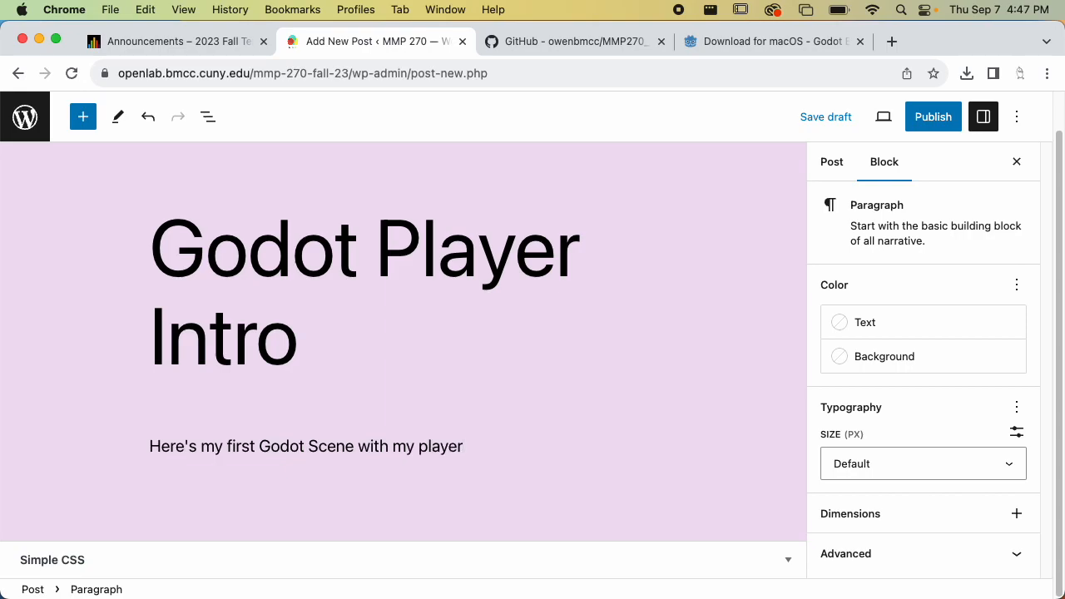
{"action": "type", "text": "."}
Insert an image below the paragraph, uploading my_character.png from the Sprites folder of MyGame in MMP 270 on the Desktop
{"action": "key", "text": "Return"}
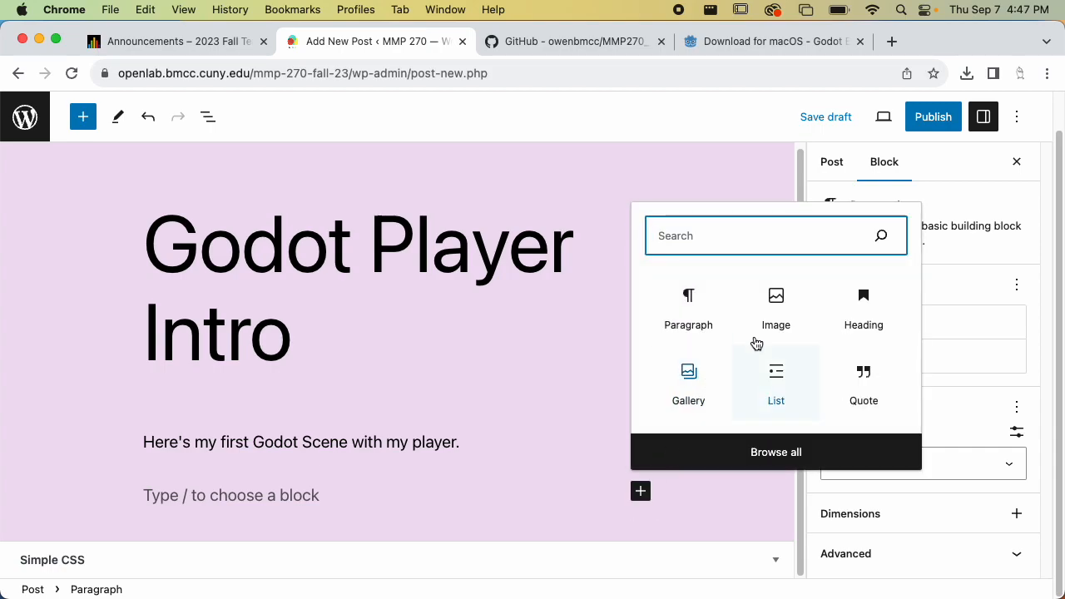
{"action": "left_click", "coordinate": [776, 309]}
{"action": "left_click", "coordinate": [212, 459]}
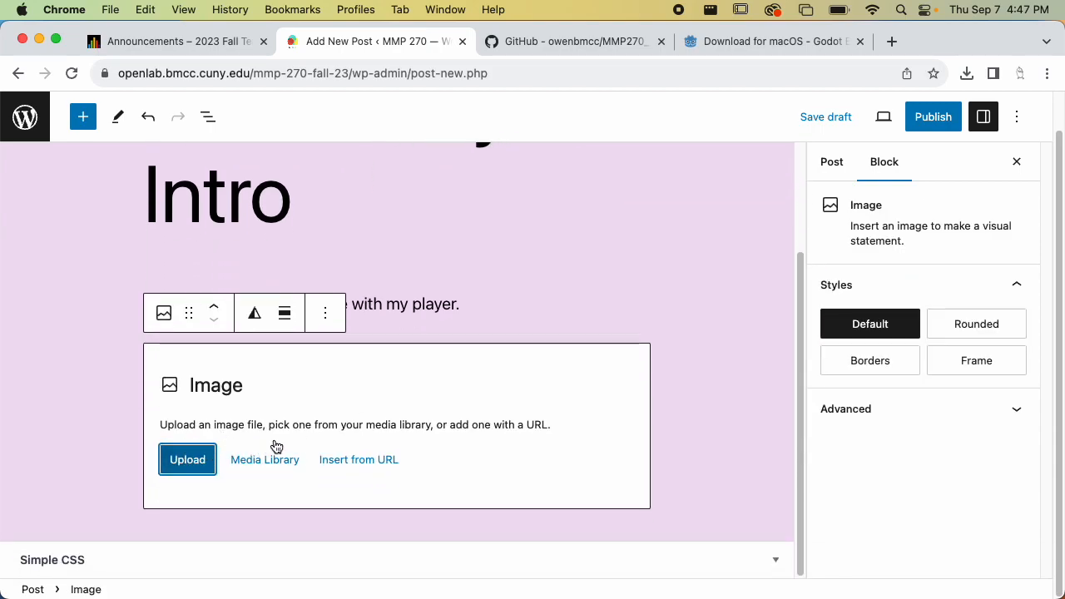
{"action": "left_click", "coordinate": [254, 162]}
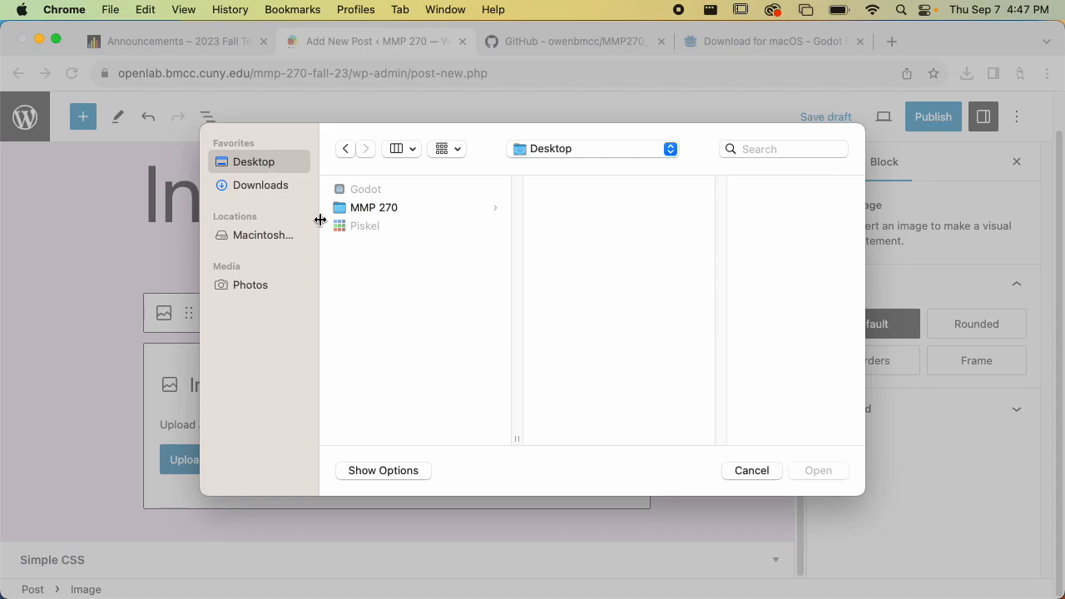
{"action": "left_click", "coordinate": [388, 209]}
{"action": "left_click", "coordinate": [626, 208]}
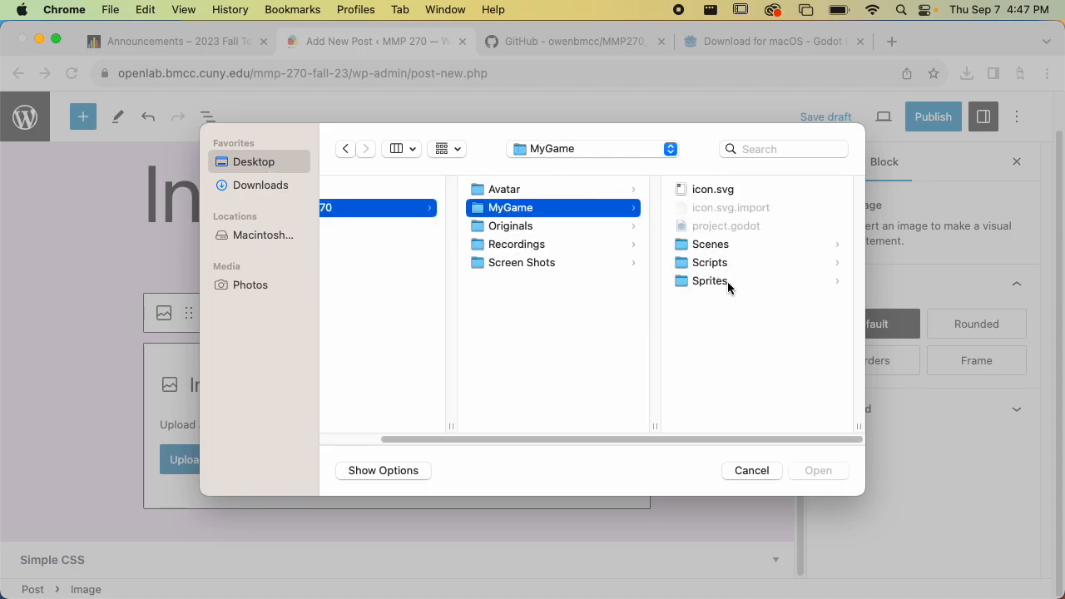
{"action": "left_click", "coordinate": [727, 282]}
{"action": "left_click", "coordinate": [732, 191]}
{"action": "left_click", "coordinate": [797, 473]}
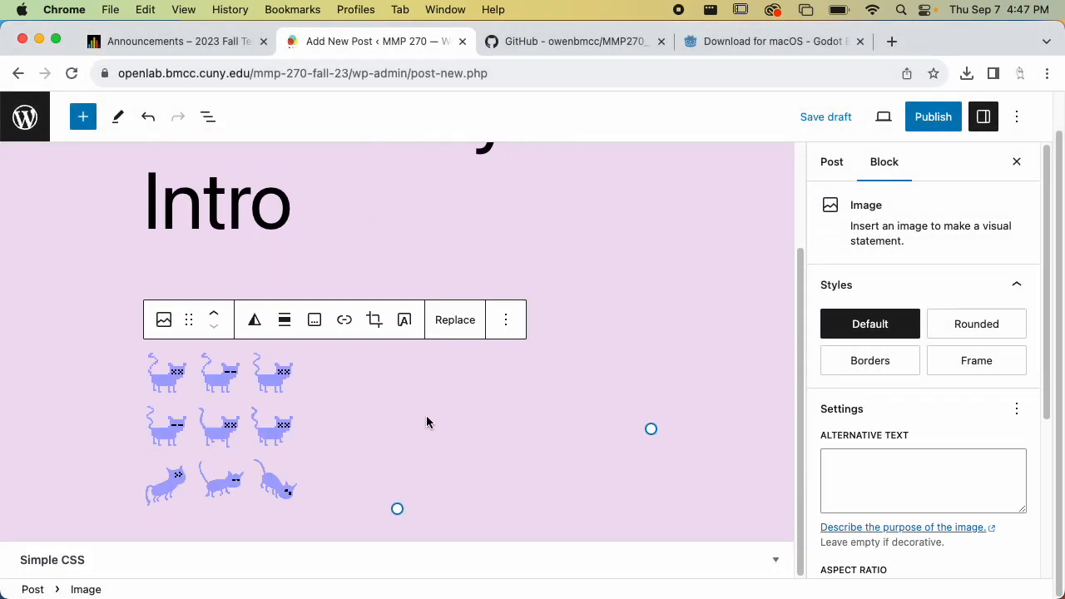
Center the sprite sheet image and add the paragraph "My sprite sheet." below it
{"action": "left_click", "coordinate": [282, 327]}
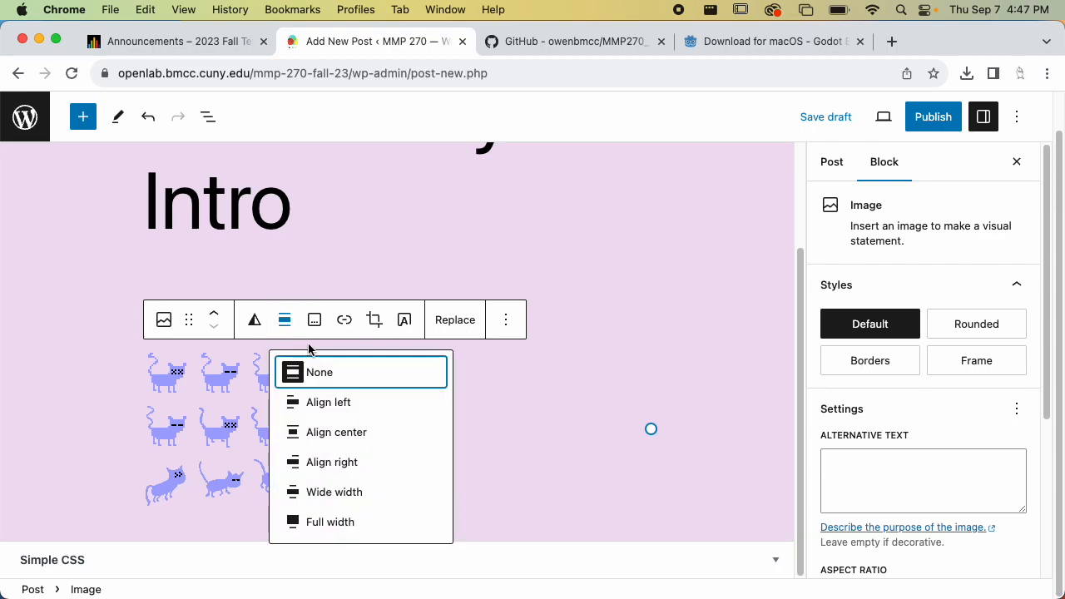
{"action": "left_click", "coordinate": [347, 433]}
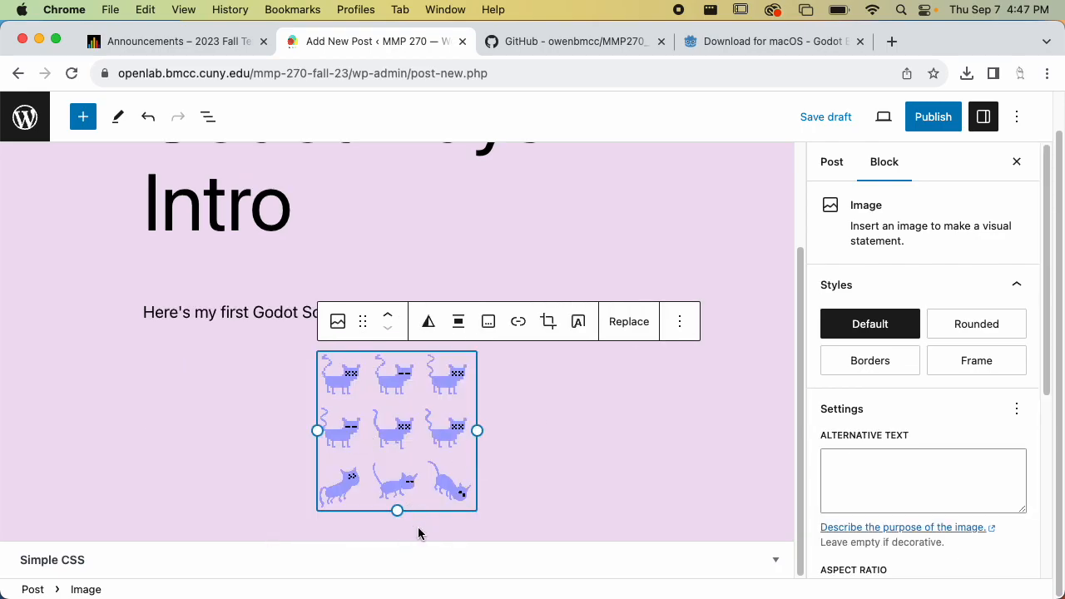
{"action": "left_click", "coordinate": [423, 531]}
{"action": "left_click", "coordinate": [415, 481]}
{"action": "left_click", "coordinate": [430, 527]}
{"action": "left_click", "coordinate": [557, 492]}
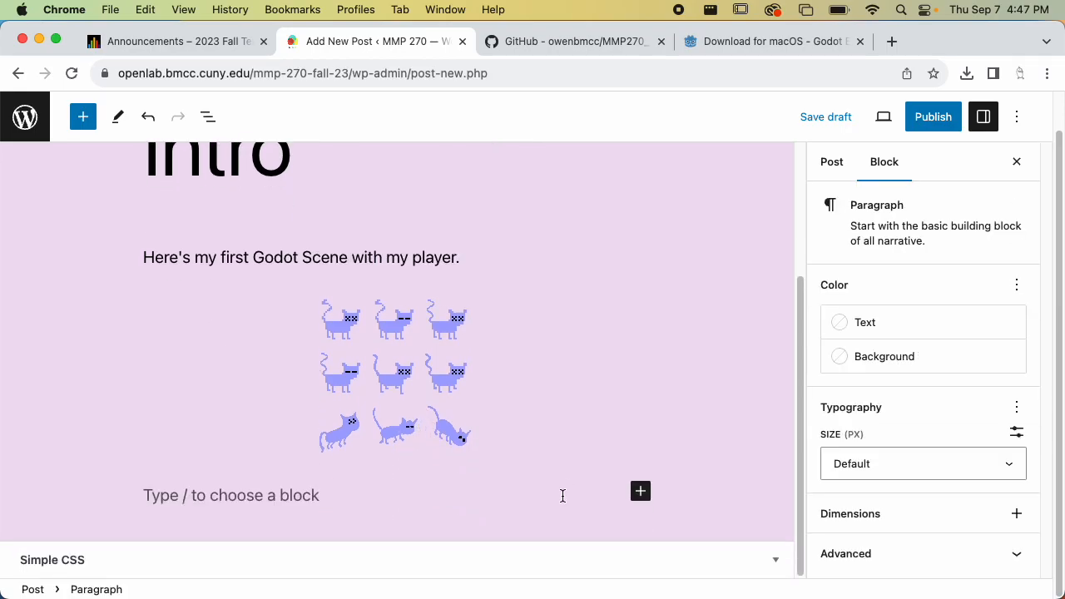
{"action": "type", "text": "My sprite sheet."}
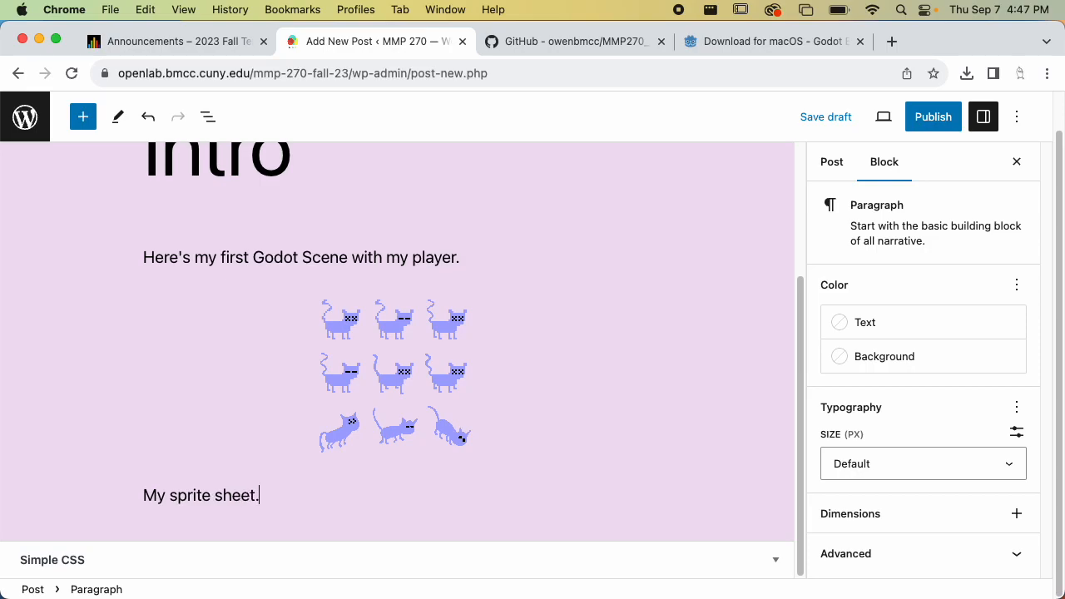
Insert an image below the sprite sheet text, uploading Player_Intro from the Screen Shots folder in MMP 270
{"action": "key", "text": "Return"}
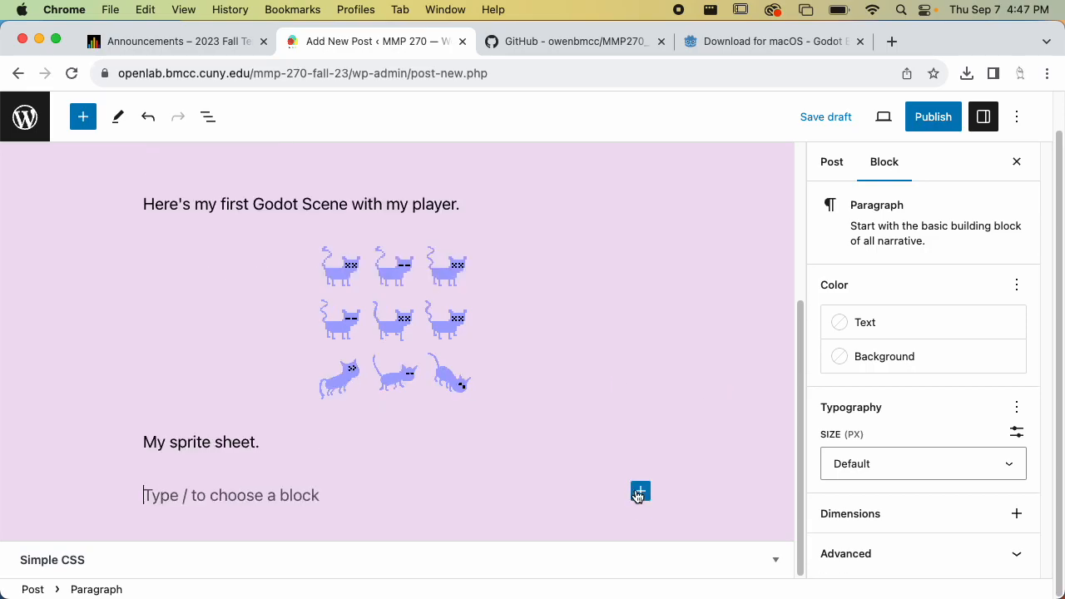
{"action": "left_click", "coordinate": [641, 493]}
{"action": "left_click", "coordinate": [775, 311]}
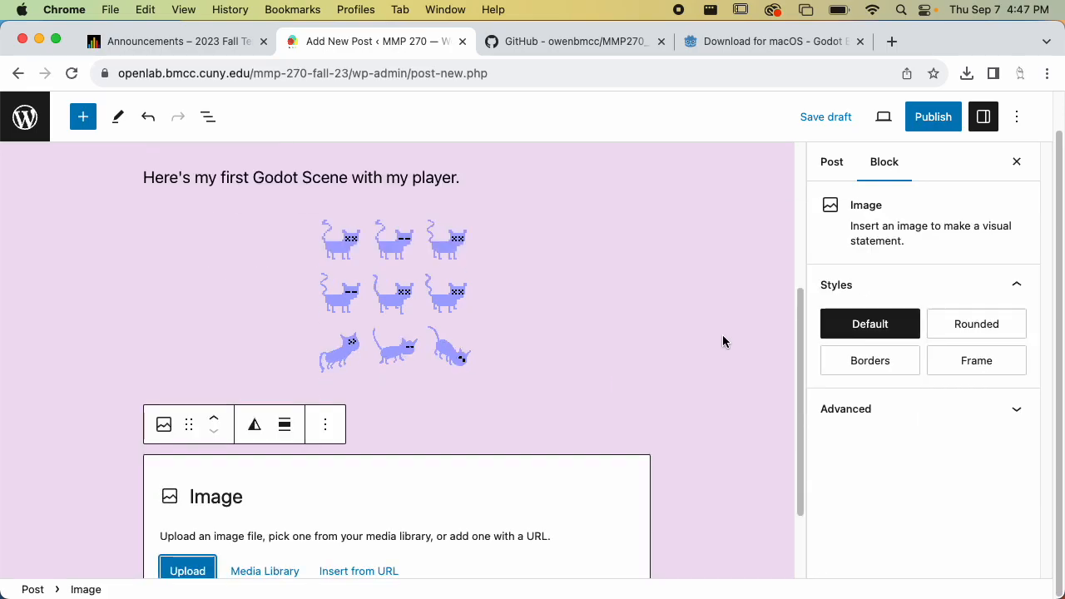
{"action": "scroll", "coordinate": [423, 383], "scroll_direction": "down", "scroll_amount": 3}
{"action": "left_click", "coordinate": [187, 459]}
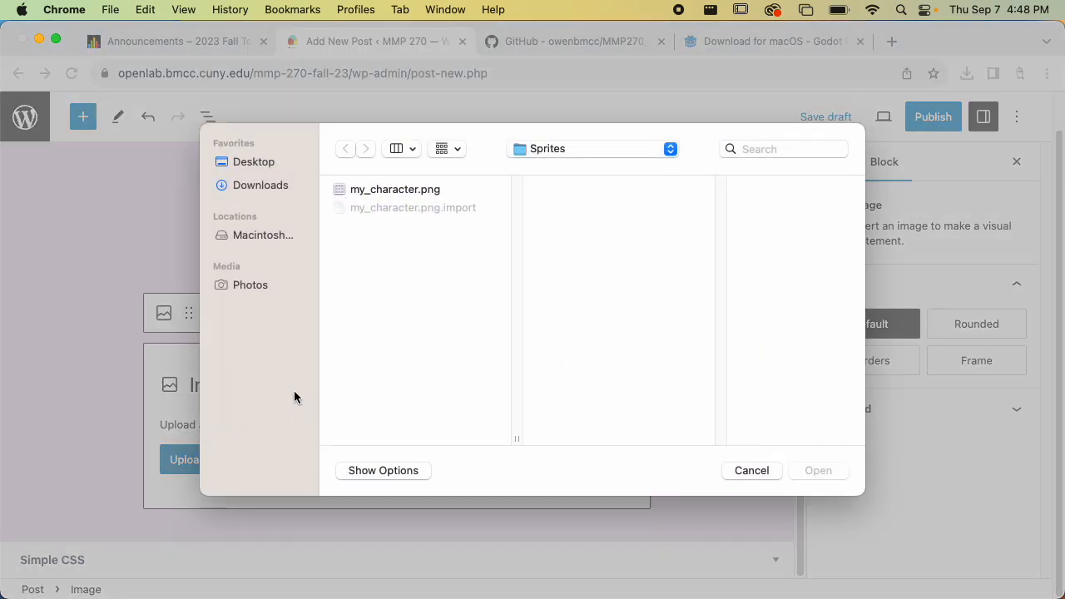
{"action": "left_click", "coordinate": [265, 163]}
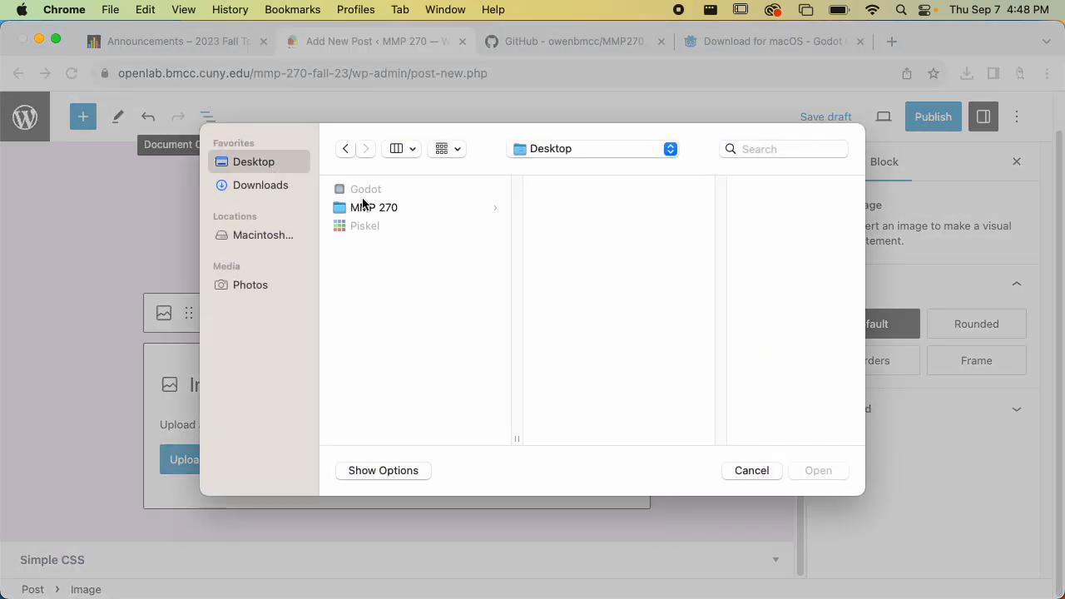
{"action": "left_click", "coordinate": [371, 209]}
{"action": "left_click", "coordinate": [593, 267]}
{"action": "left_click", "coordinate": [722, 187]}
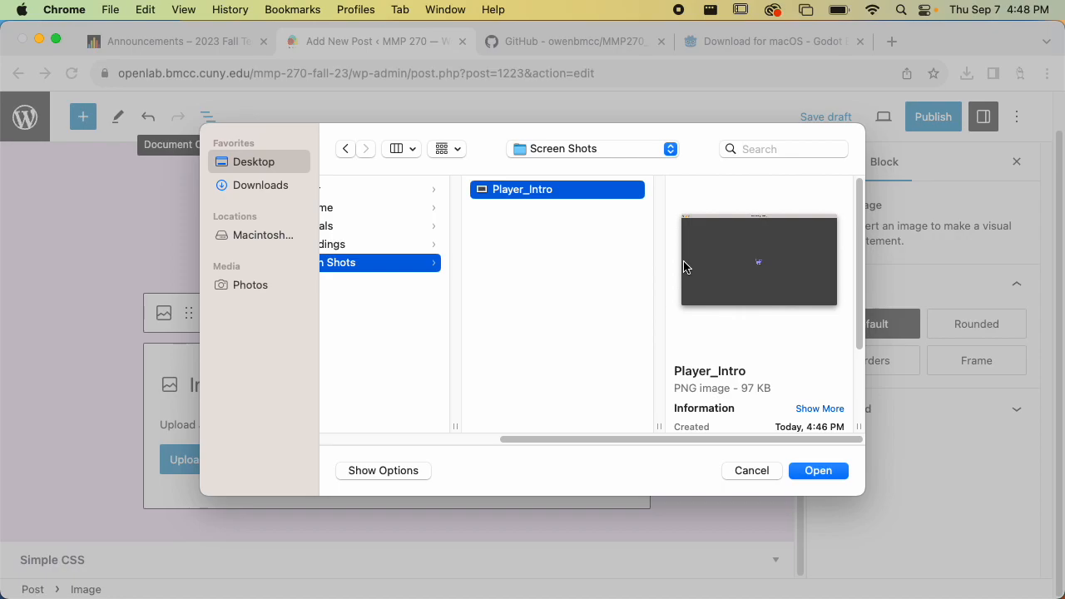
{"action": "left_click", "coordinate": [815, 471]}
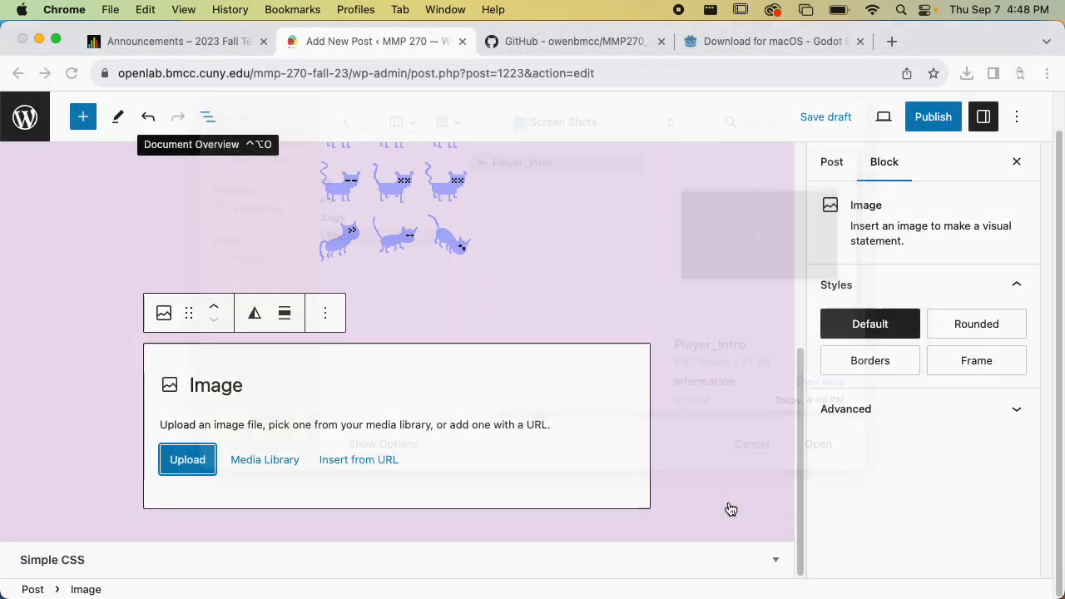
{"action": "scroll", "coordinate": [657, 408], "scroll_direction": "down", "scroll_amount": 2}
{"action": "scroll", "coordinate": [678, 392], "scroll_direction": "down", "scroll_amount": 3}
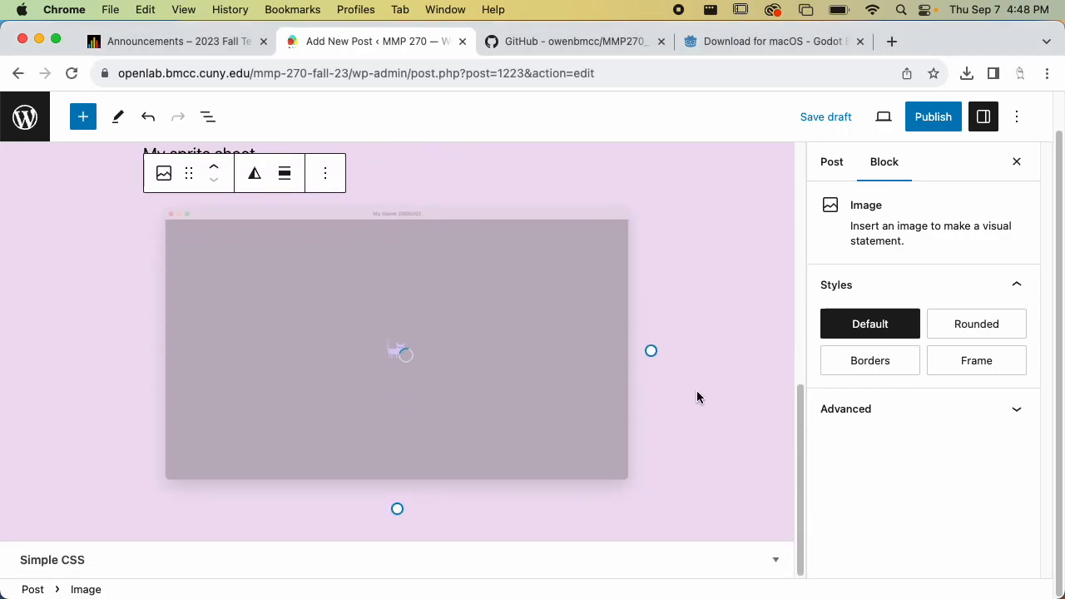
Add the paragraph "My character in a Godot scene." below the game screenshot
{"action": "left_click", "coordinate": [740, 367]}
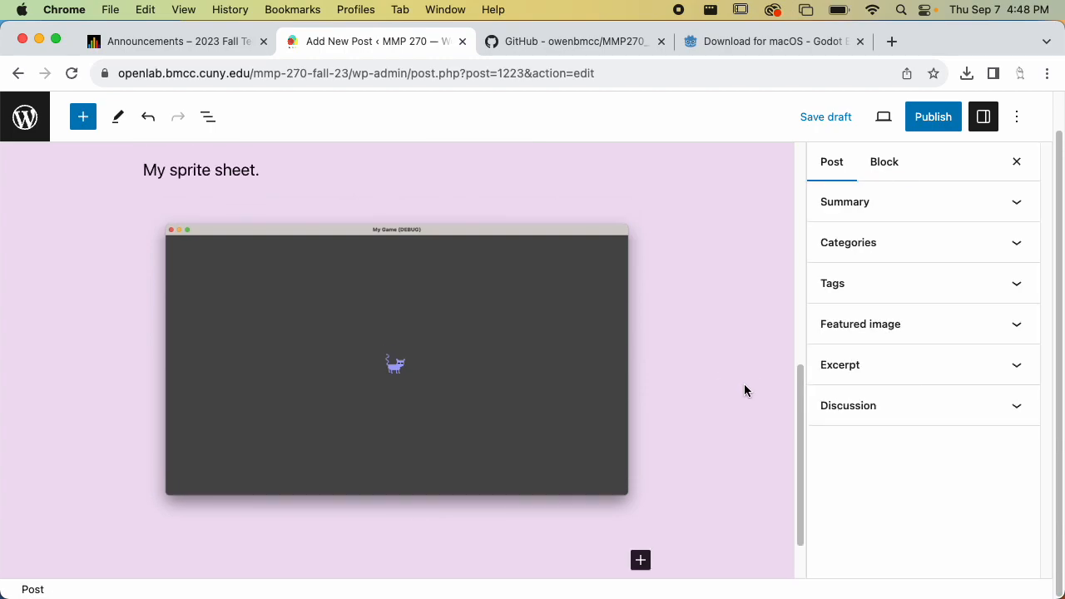
{"action": "scroll", "coordinate": [744, 385], "scroll_direction": "down", "scroll_amount": 1}
{"action": "left_click", "coordinate": [590, 475]}
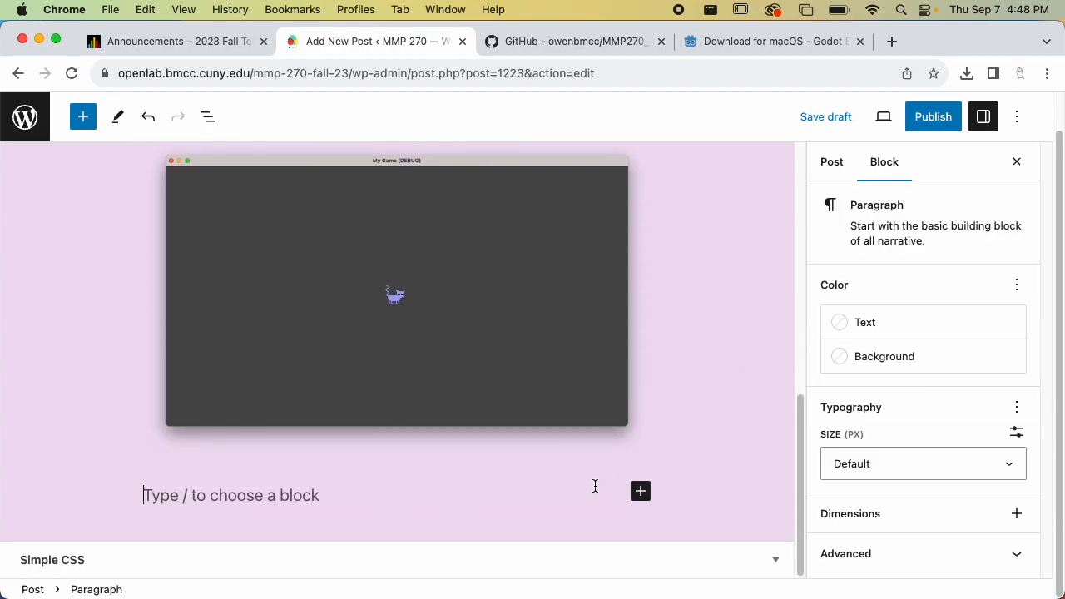
{"action": "type", "text": "My character in a Godot scene."}
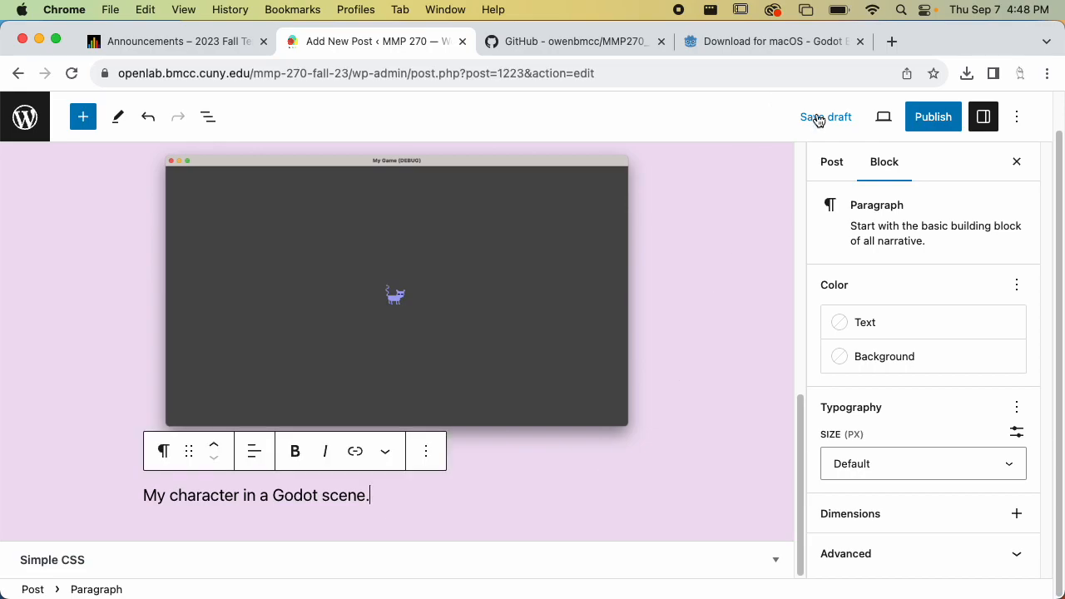
{"action": "left_click", "coordinate": [698, 275]}
Preview the post in a new tab, look through its content, and return to the post editor
{"action": "left_click", "coordinate": [930, 118]}
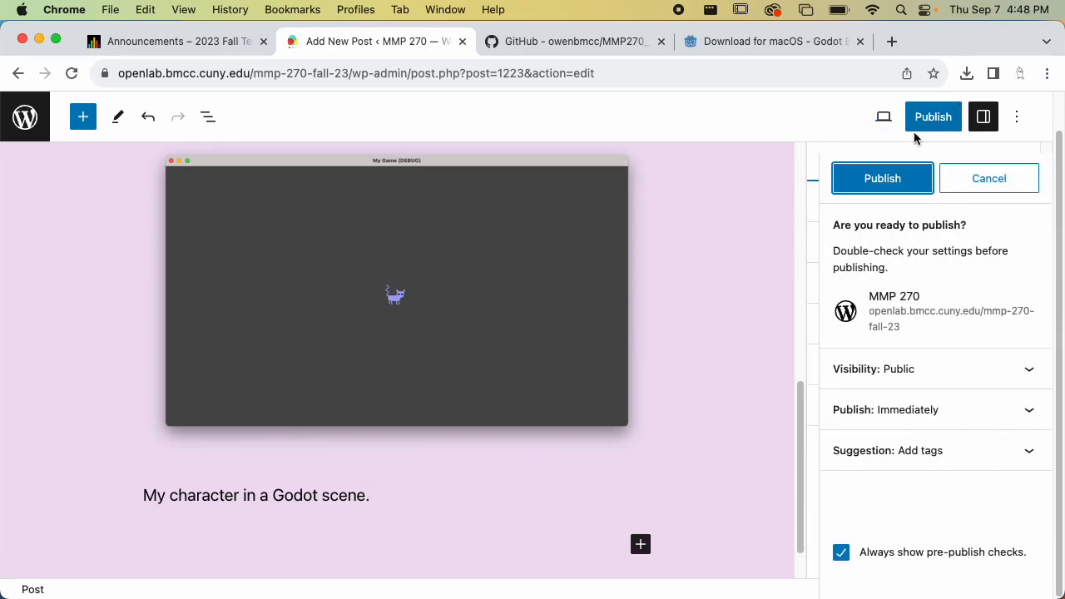
{"action": "left_click", "coordinate": [883, 117]}
{"action": "left_click", "coordinate": [795, 263]}
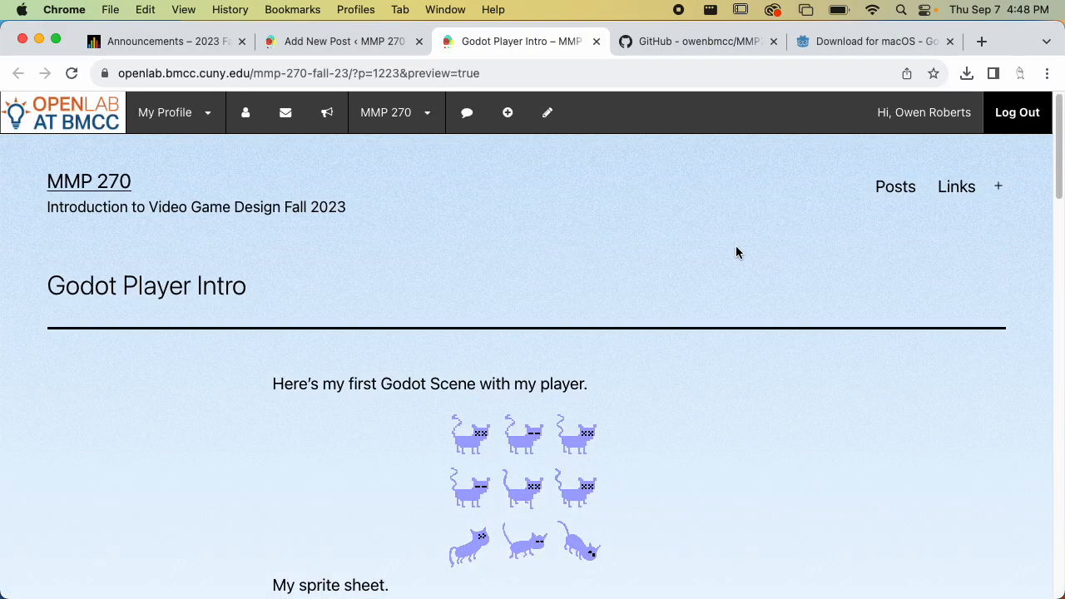
{"action": "scroll", "coordinate": [737, 252], "scroll_direction": "down", "scroll_amount": 5}
{"action": "scroll", "coordinate": [740, 250], "scroll_direction": "up", "scroll_amount": 3}
{"action": "left_click", "coordinate": [349, 41]}
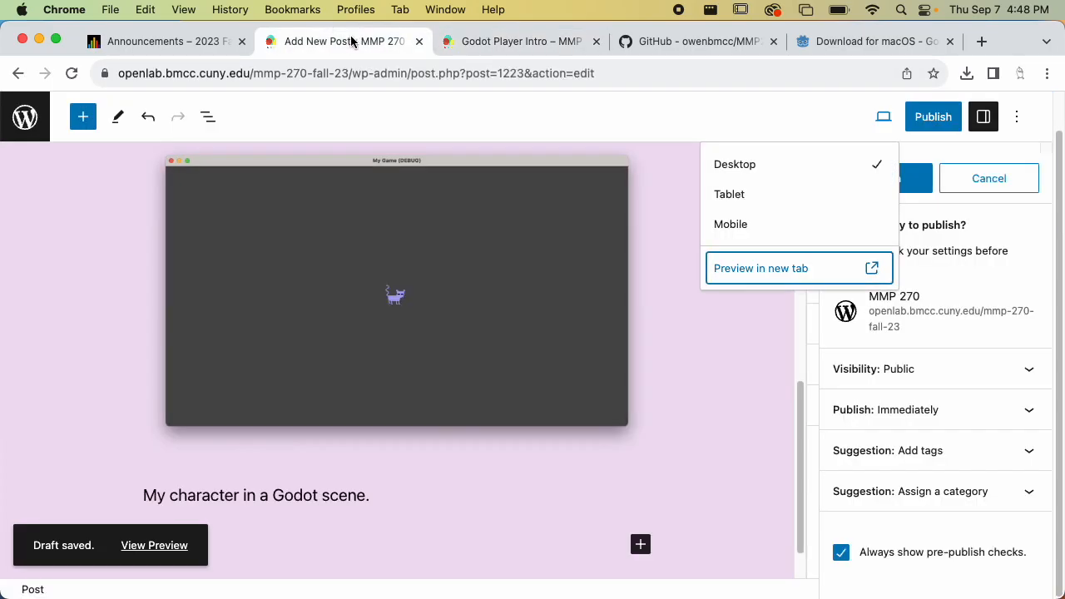
Publish the Godot Player Intro post, copy its post address, and close the publishing confirmation
{"action": "left_click", "coordinate": [919, 121]}
{"action": "left_click", "coordinate": [915, 124]}
{"action": "left_click", "coordinate": [911, 178]}
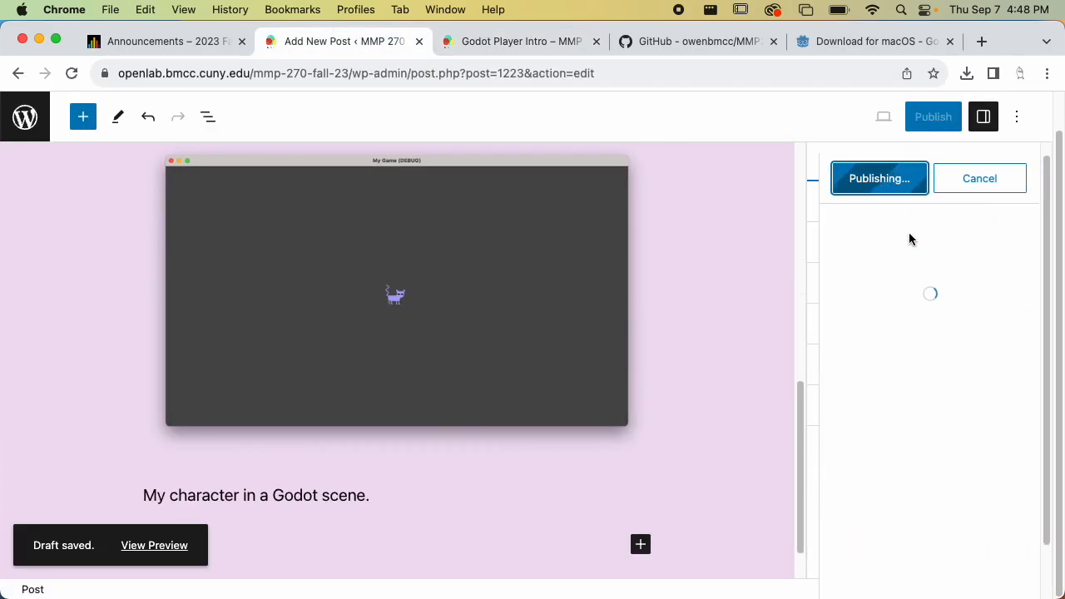
{"action": "scroll", "coordinate": [719, 281], "scroll_direction": "up", "scroll_amount": 10}
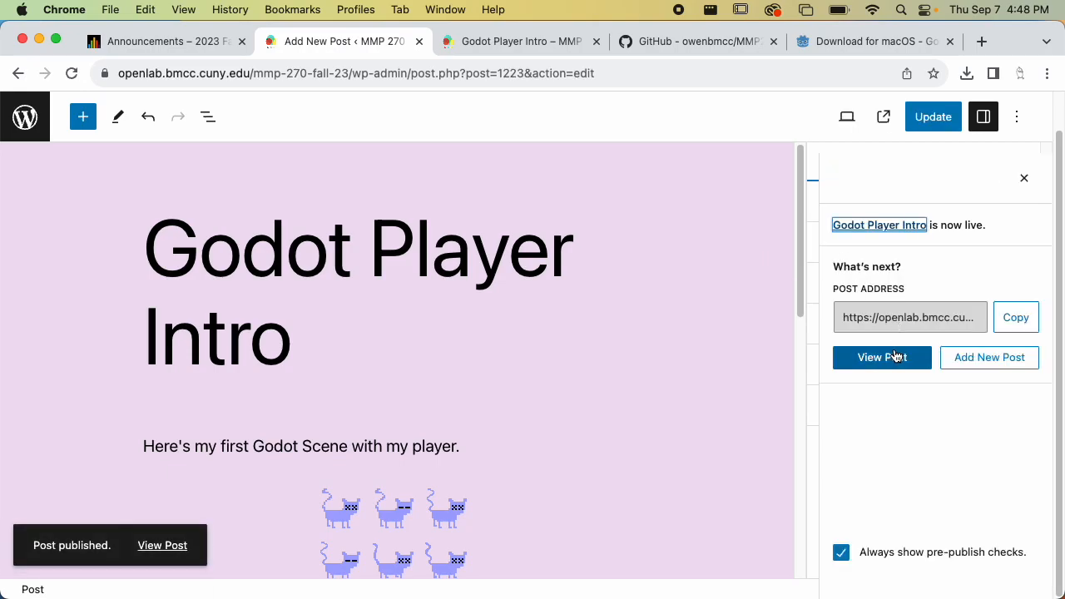
{"action": "left_click", "coordinate": [1013, 319]}
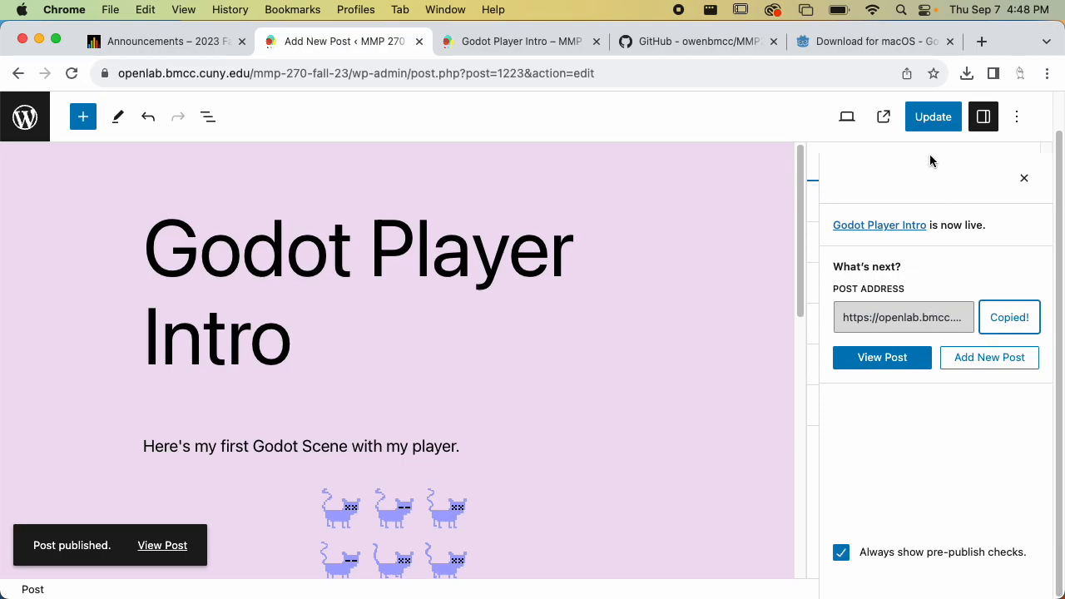
{"action": "left_click", "coordinate": [1025, 178]}
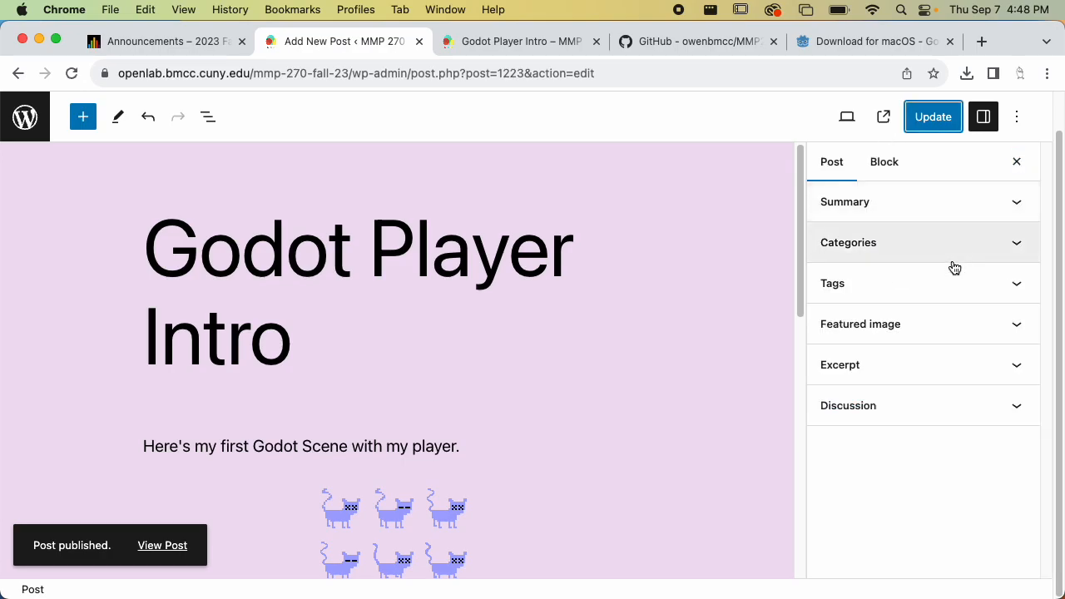
Create a new category named "Godot Intro" and assign it to the post
{"action": "left_click", "coordinate": [911, 244]}
{"action": "left_click", "coordinate": [897, 332]}
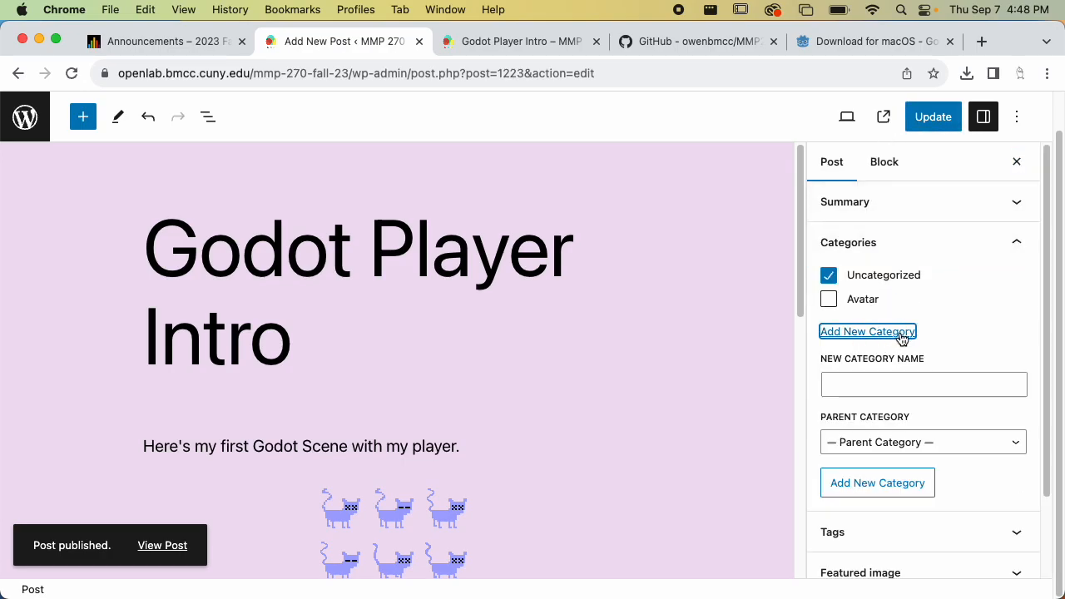
{"action": "left_click", "coordinate": [918, 382]}
{"action": "type", "text": "Godot Intro"}
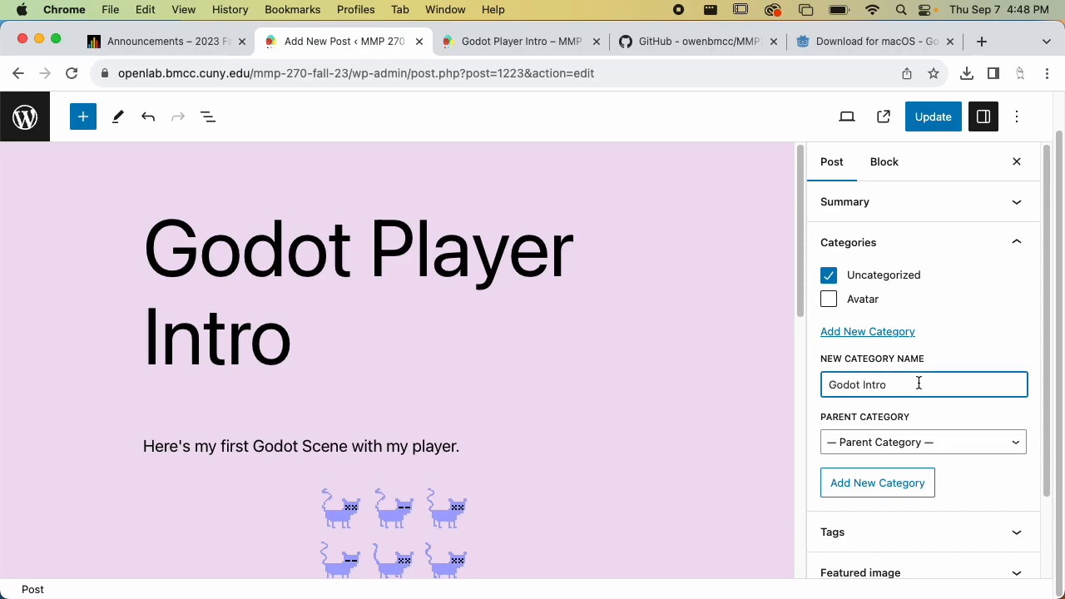
{"action": "left_click", "coordinate": [923, 487]}
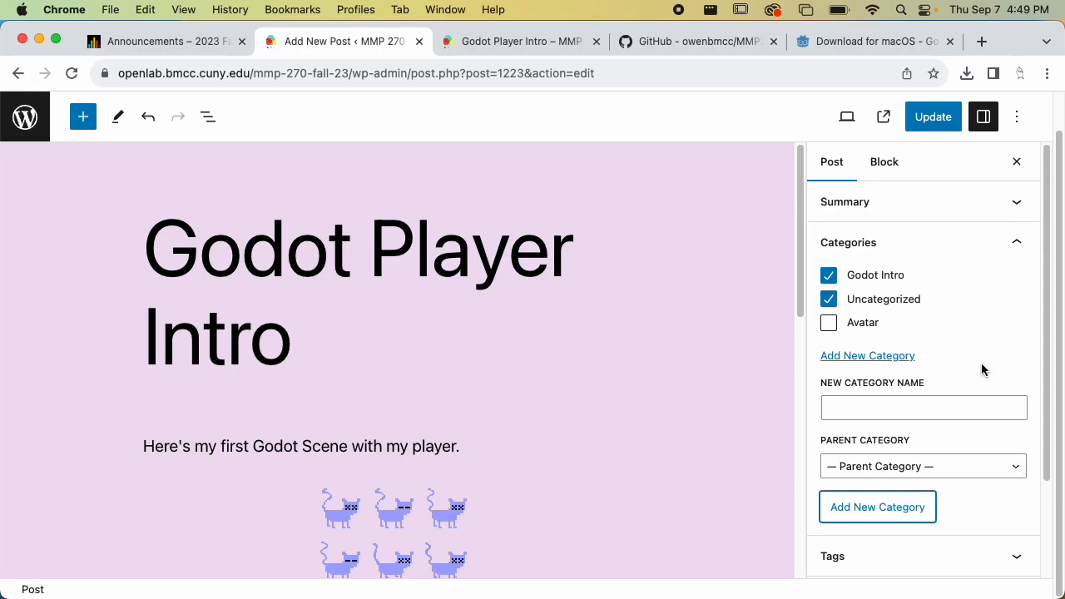
Switch to the Blackboard course page, enter Student Preview, and open the Character Design and Animation assignment
{"action": "left_click", "coordinate": [153, 43]}
{"action": "scroll", "coordinate": [374, 293], "scroll_direction": "down", "scroll_amount": 5}
{"action": "scroll", "coordinate": [374, 293], "scroll_direction": "up", "scroll_amount": 10}
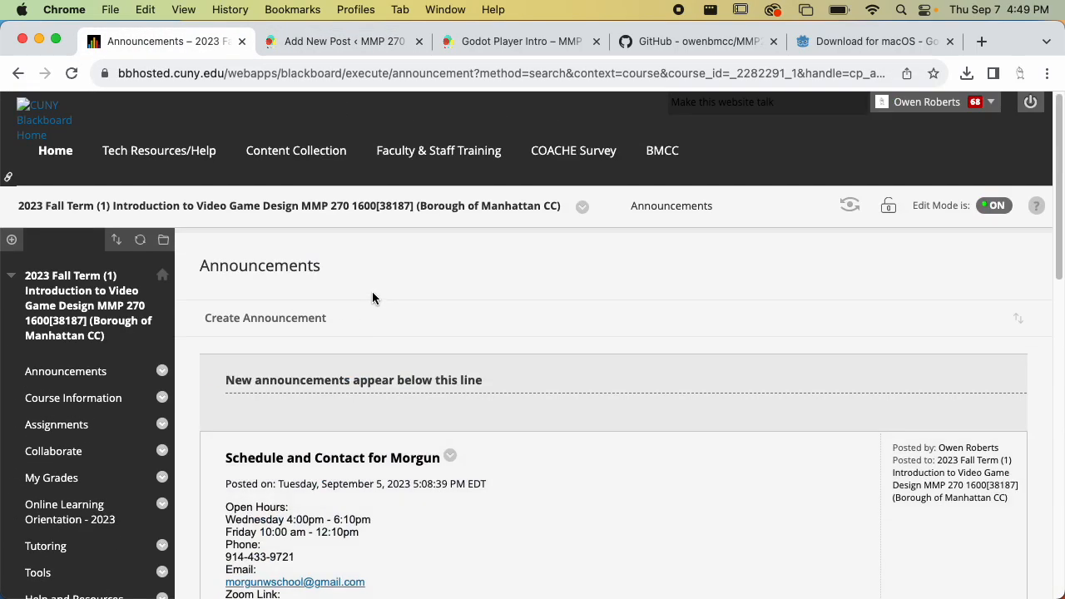
{"action": "left_click", "coordinate": [851, 206]}
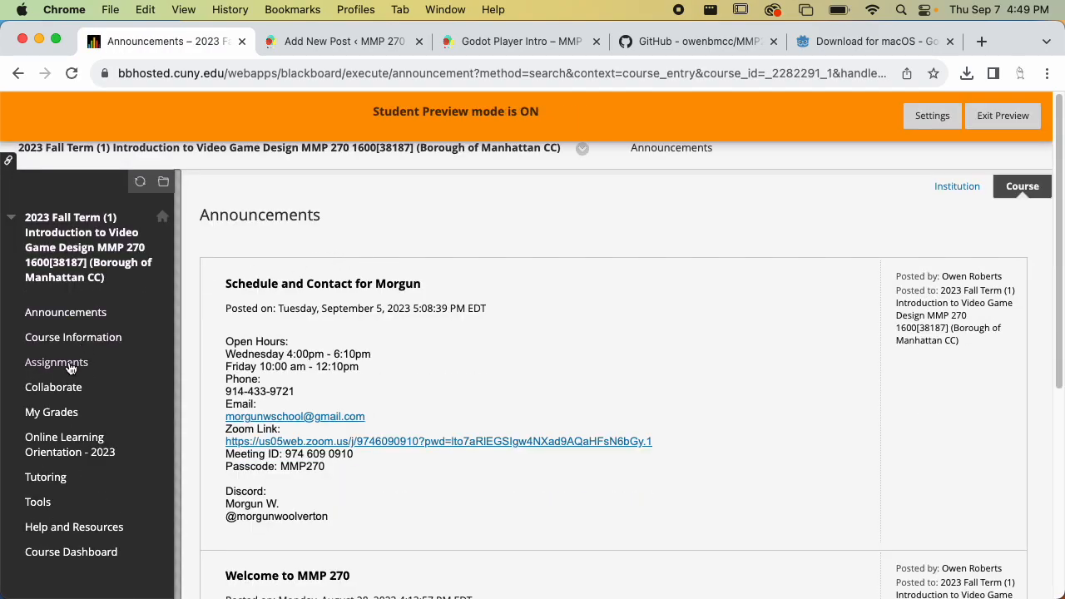
{"action": "left_click", "coordinate": [70, 366]}
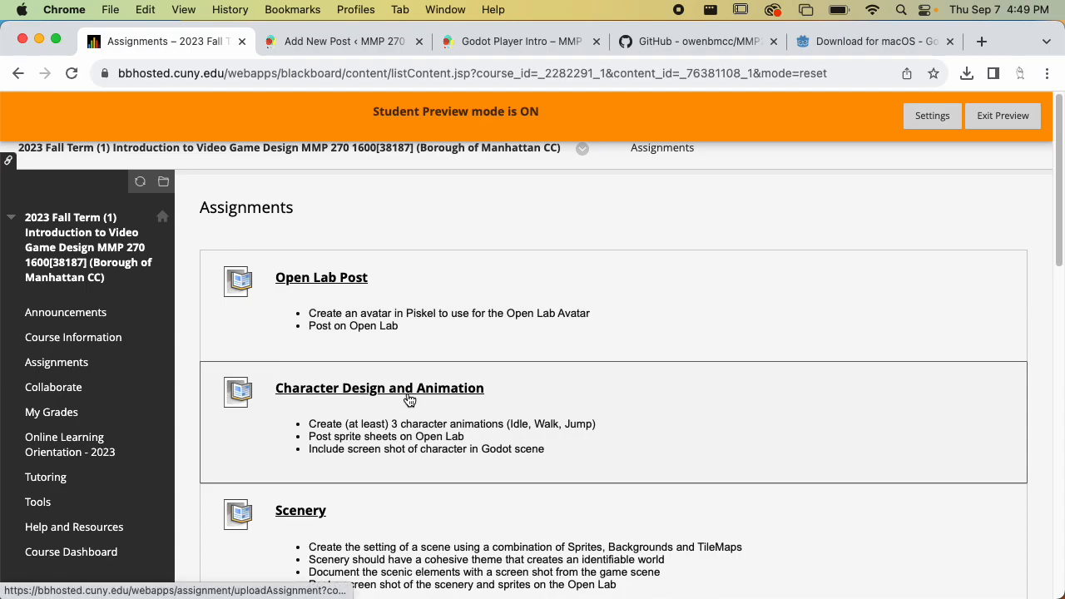
{"action": "left_click", "coordinate": [405, 391]}
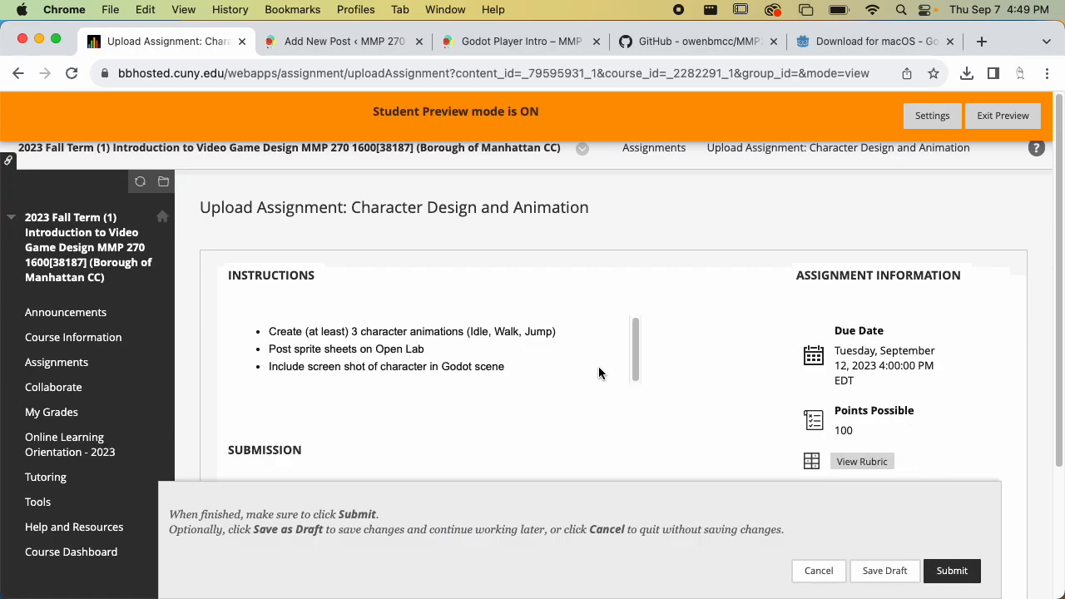
Create a text submission containing the copied Godot Player Intro post address and submit the assignment
{"action": "scroll", "coordinate": [716, 333], "scroll_direction": "down", "scroll_amount": 3}
{"action": "scroll", "coordinate": [732, 318], "scroll_direction": "up", "scroll_amount": 3}
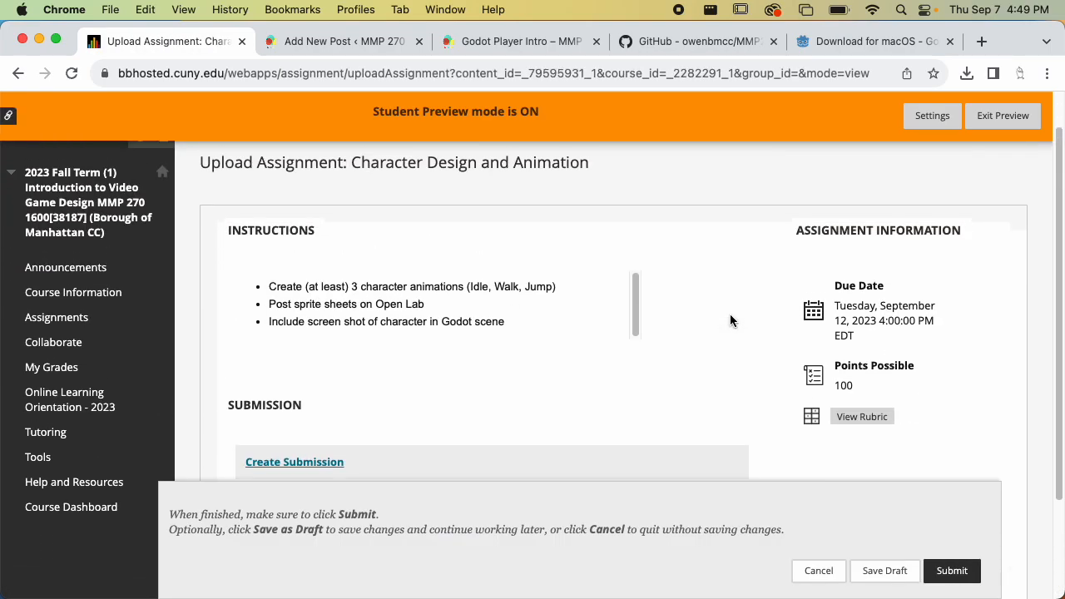
{"action": "scroll", "coordinate": [578, 375], "scroll_direction": "down", "scroll_amount": 3}
{"action": "left_click", "coordinate": [332, 333]}
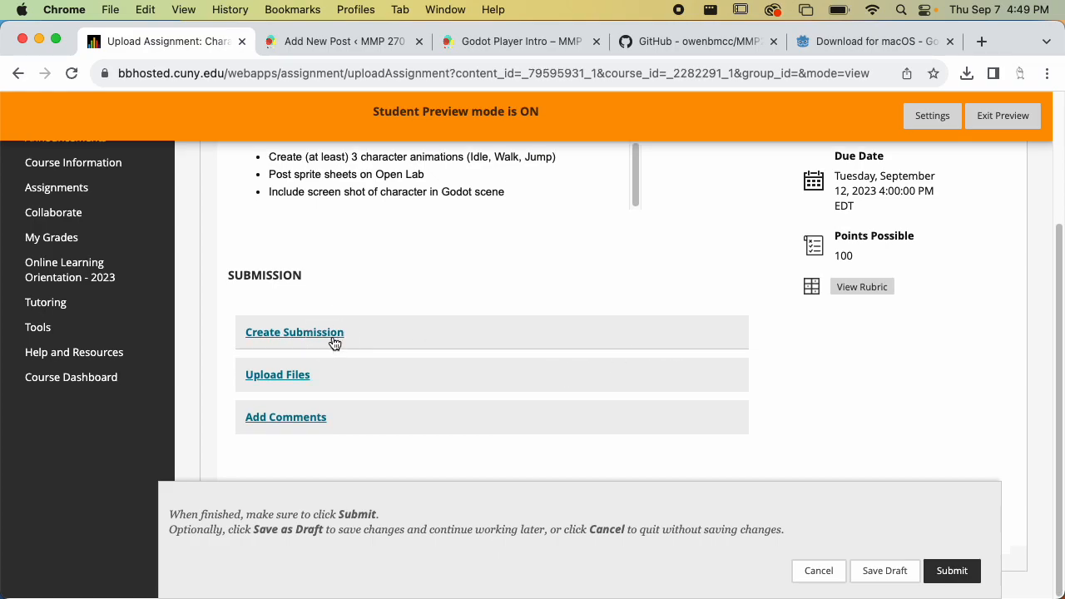
{"action": "scroll", "coordinate": [374, 339], "scroll_direction": "down", "scroll_amount": 3}
{"action": "key", "text": "super+v"}
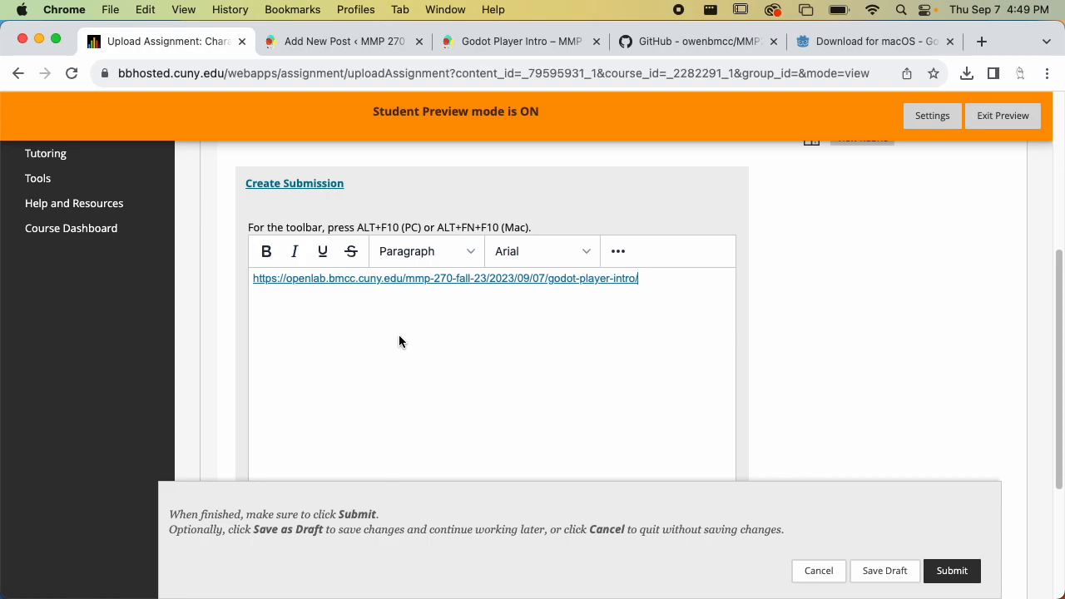
{"action": "left_click", "coordinate": [957, 570]}
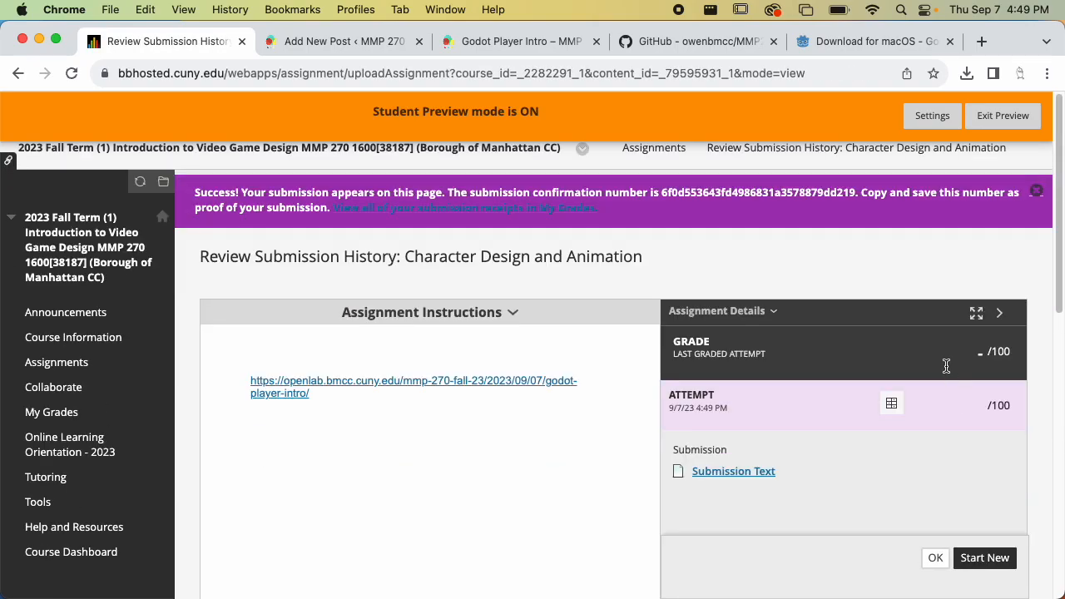
Dismiss the submission confirmation message and exit Student Preview mode
{"action": "scroll", "coordinate": [695, 416], "scroll_direction": "down", "scroll_amount": 1}
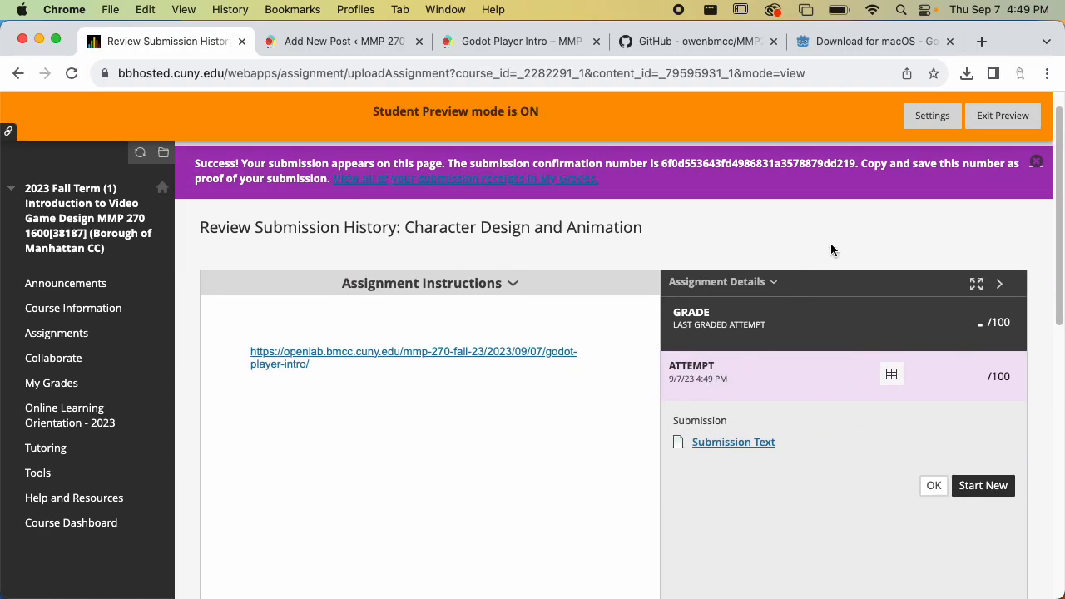
{"action": "left_click", "coordinate": [1037, 190]}
{"action": "left_click", "coordinate": [986, 116]}
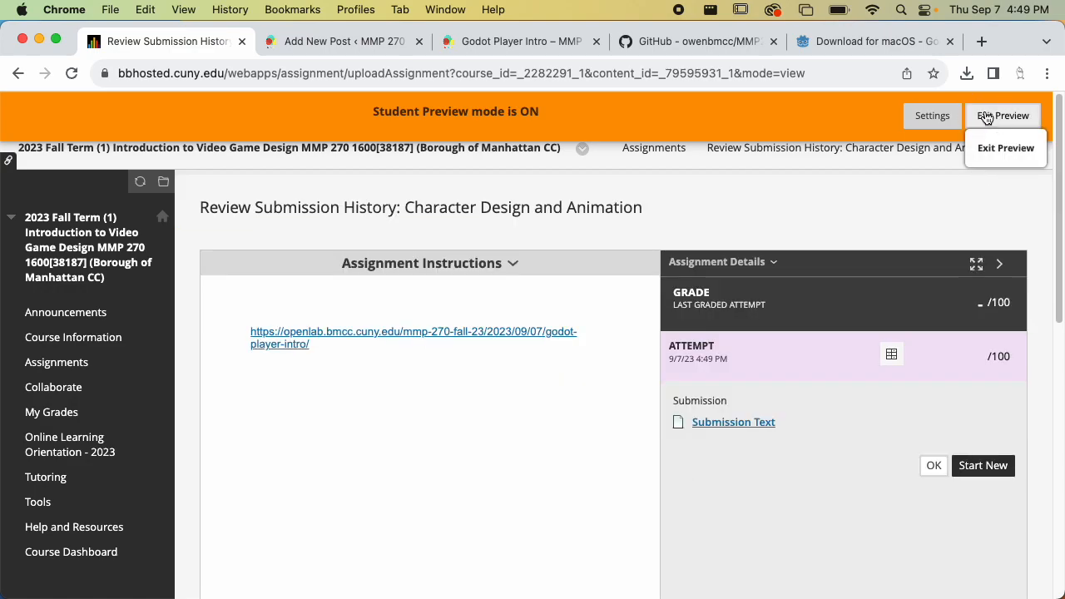
{"action": "left_click", "coordinate": [663, 513]}
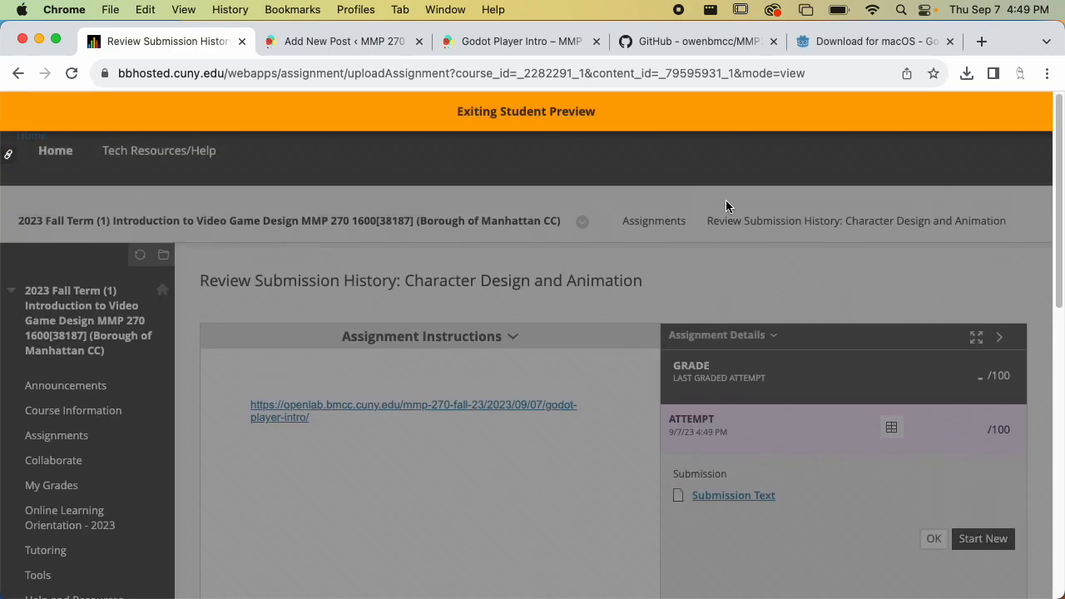